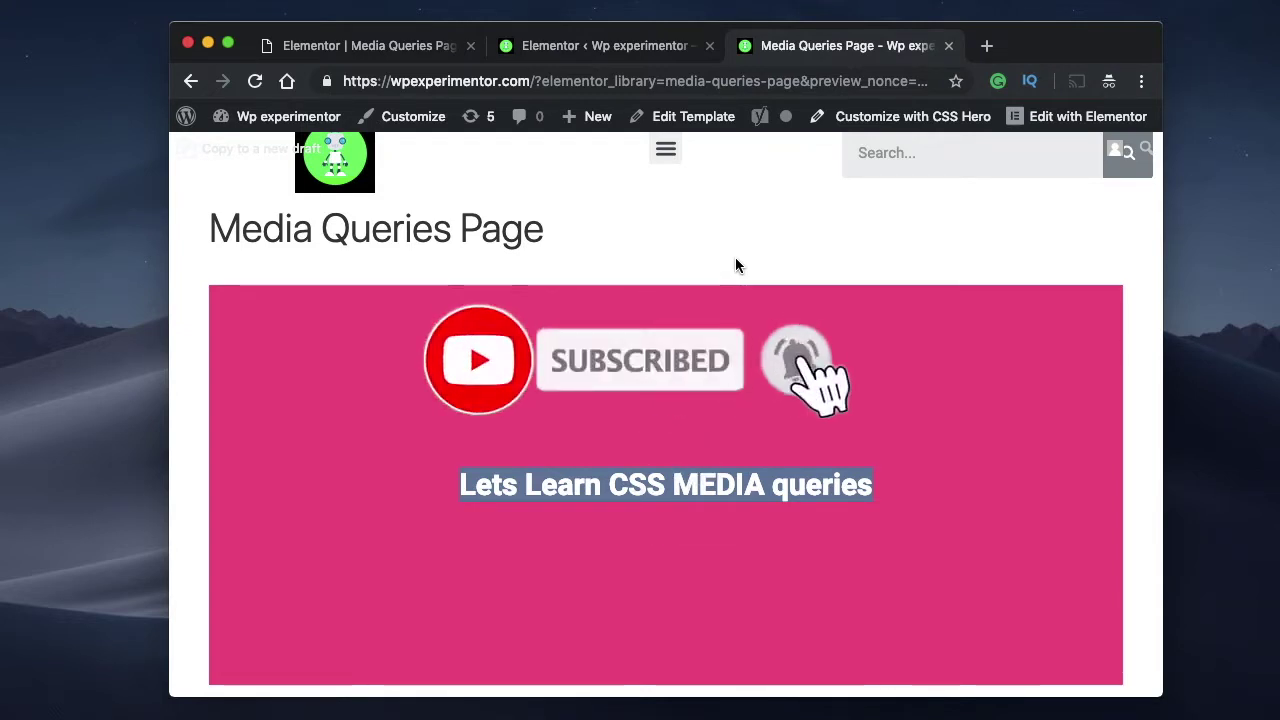
Preview the Media Queries Page in the Elementor editor at desktop, tablet and mobile sizes
key(super+1)
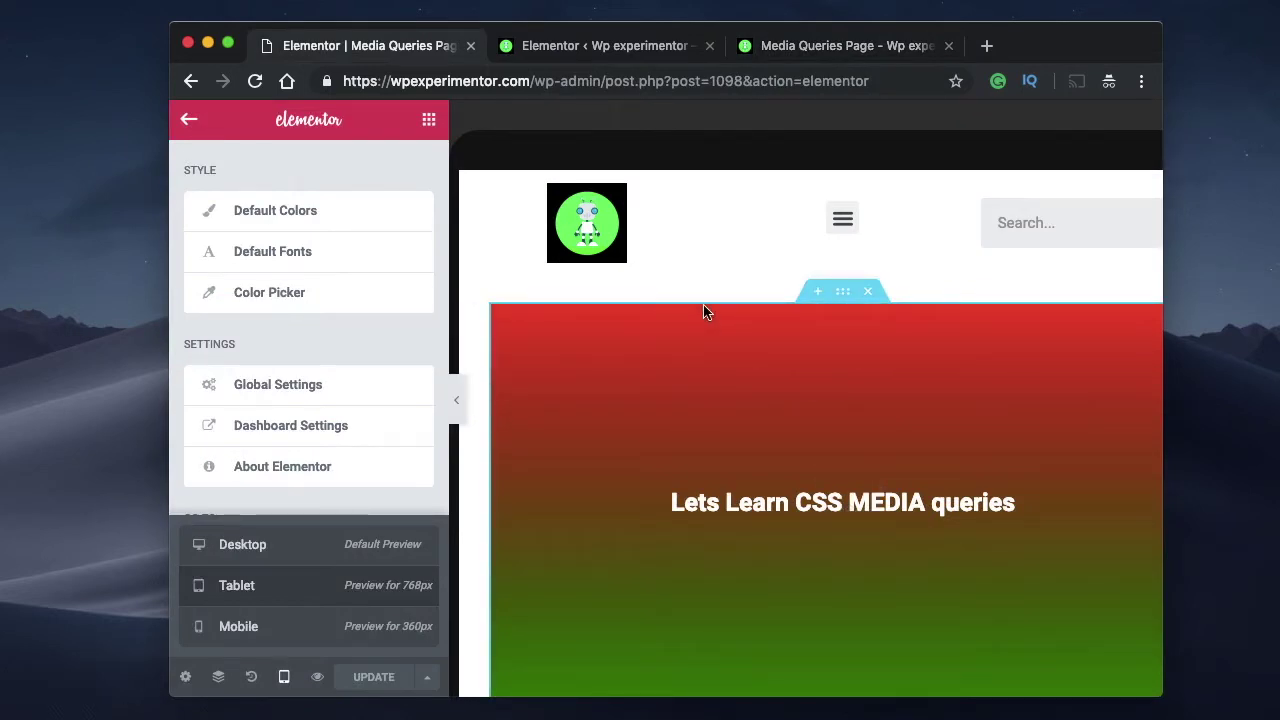
click(342, 544)
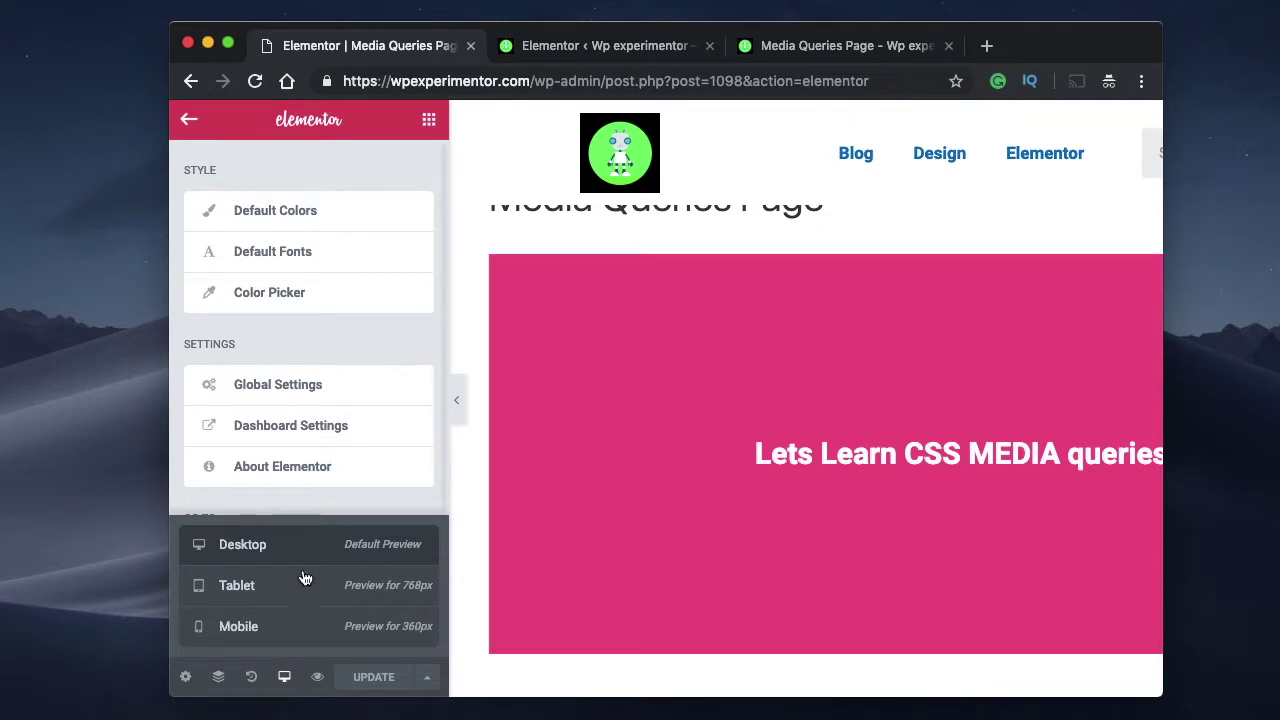
click(393, 591)
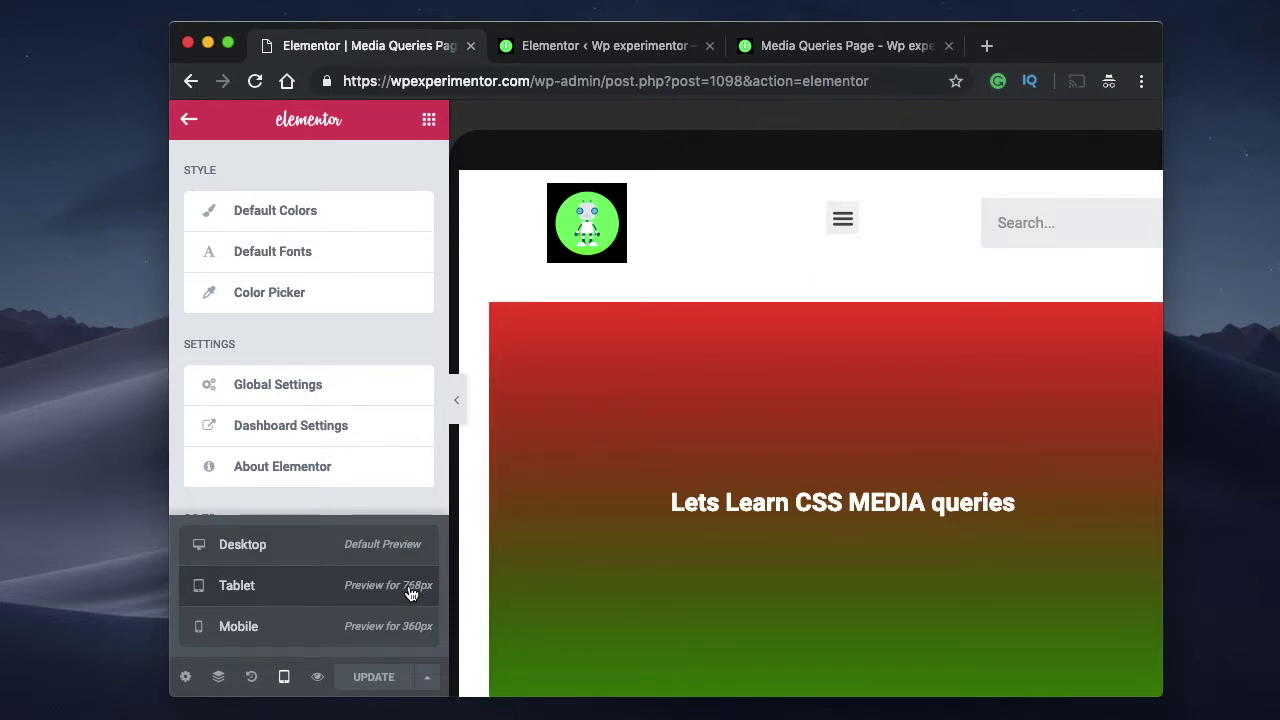
click(365, 628)
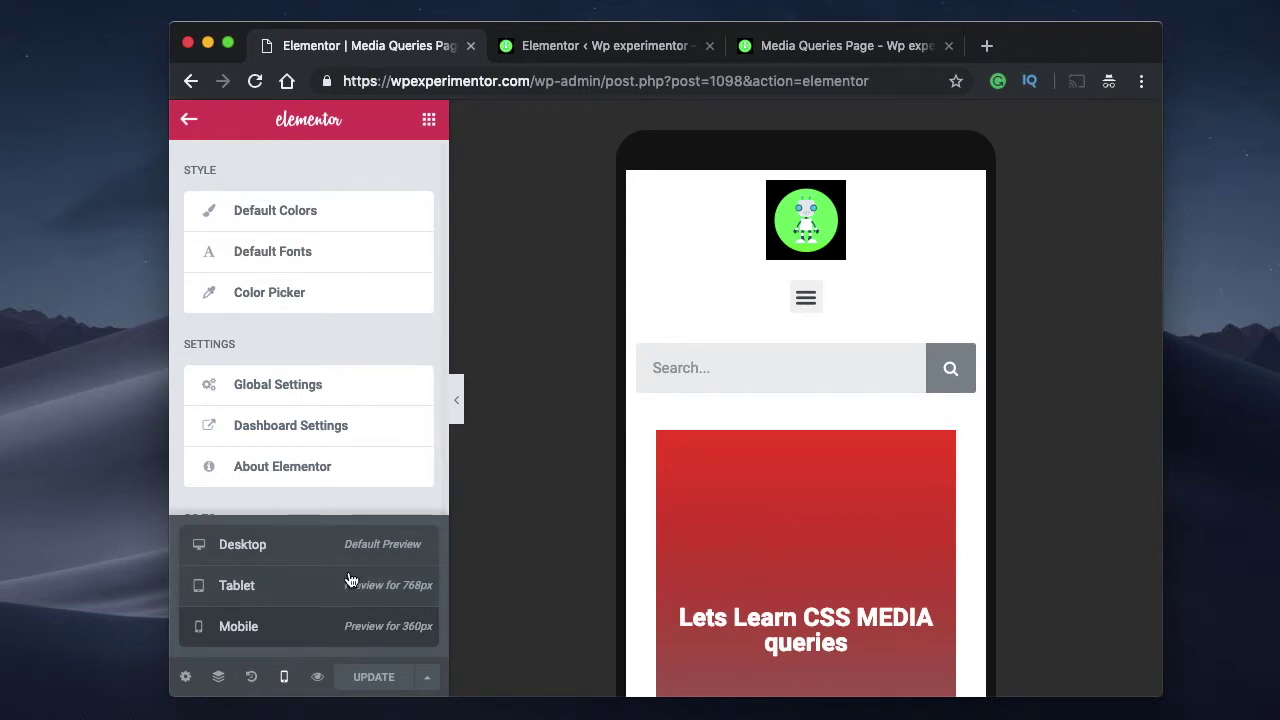
Review the tablet and mobile breakpoint values in Elementor's Style settings in the WordPress dashboard
click(597, 48)
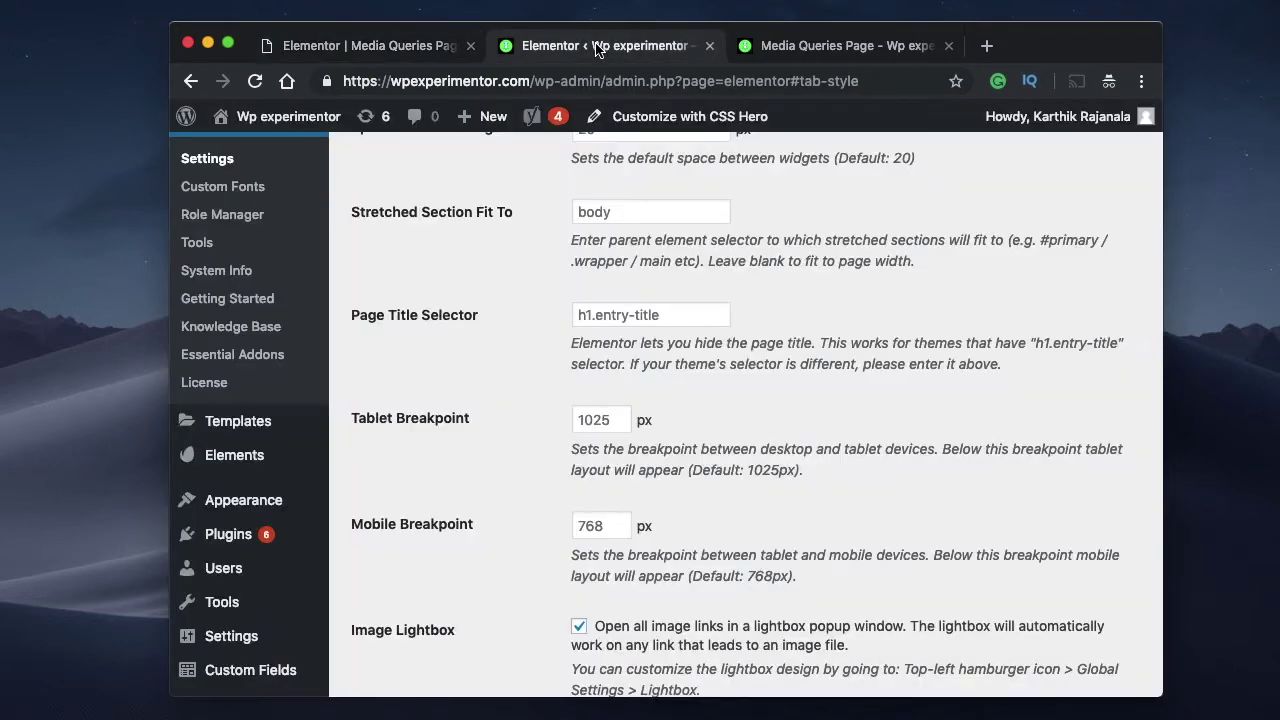
scroll(419, 428, up, 10)
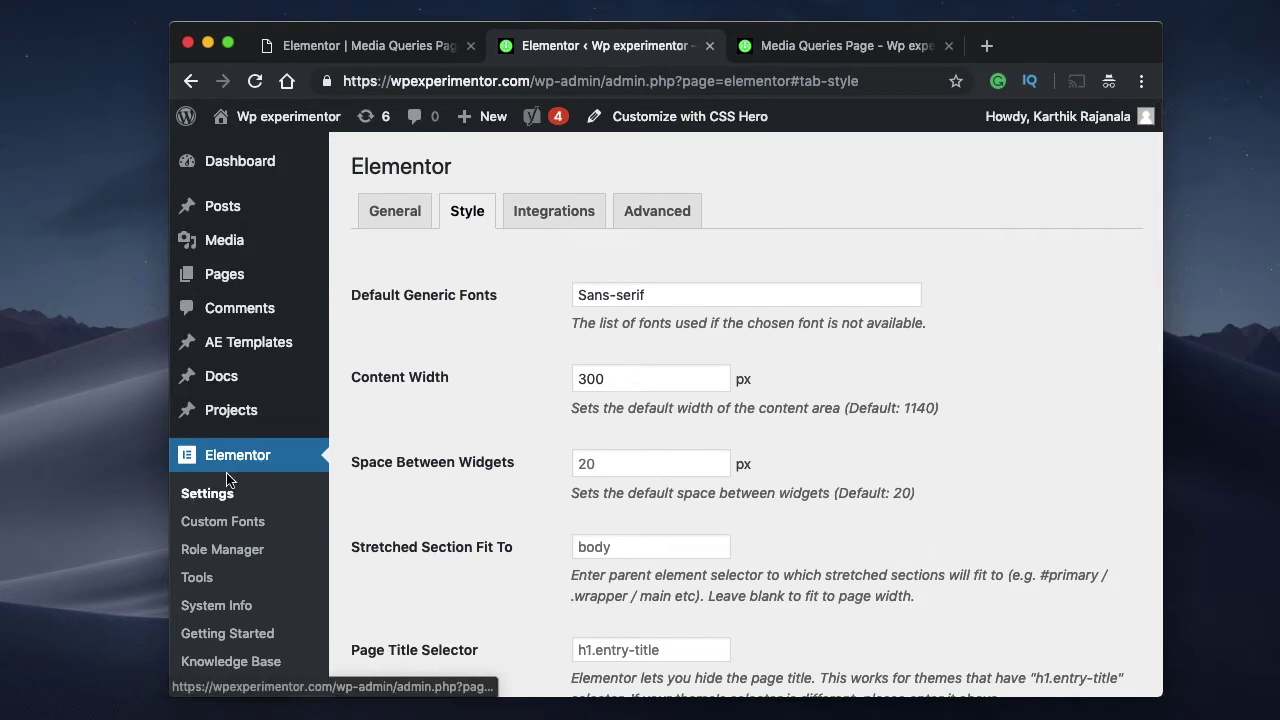
scroll(496, 400, down, 3)
scroll(496, 400, down, 5)
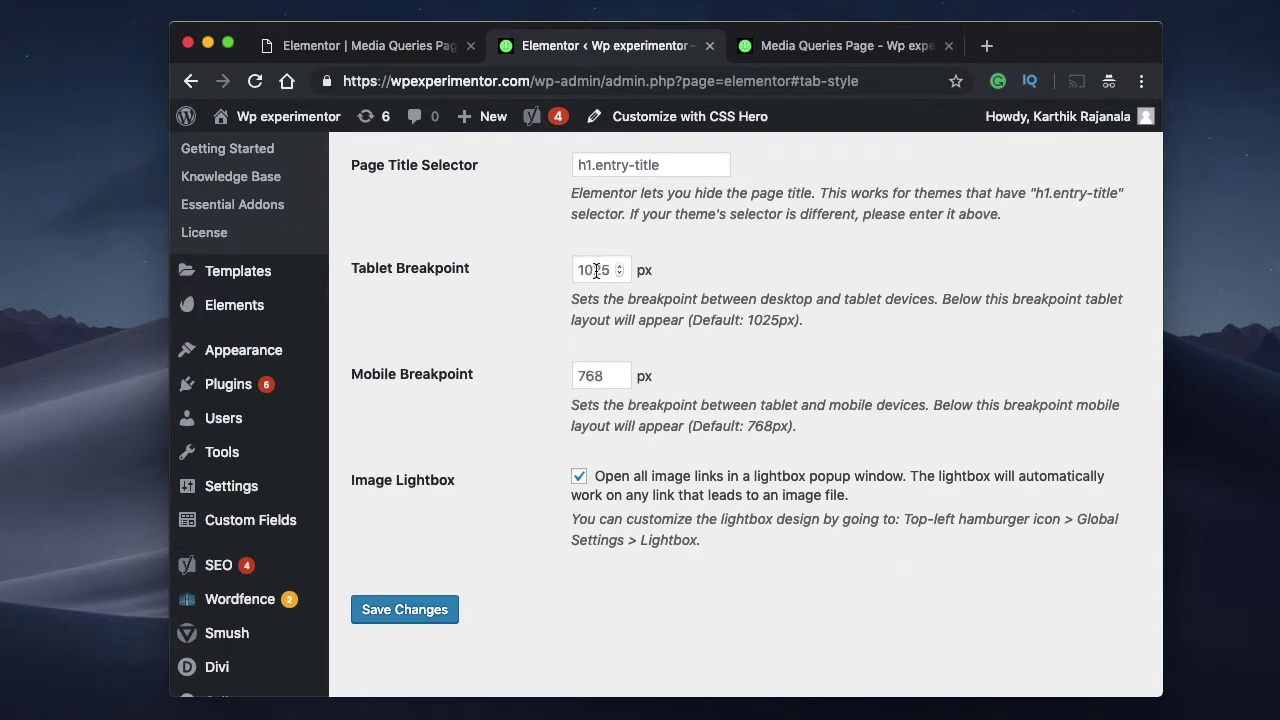
click(591, 375)
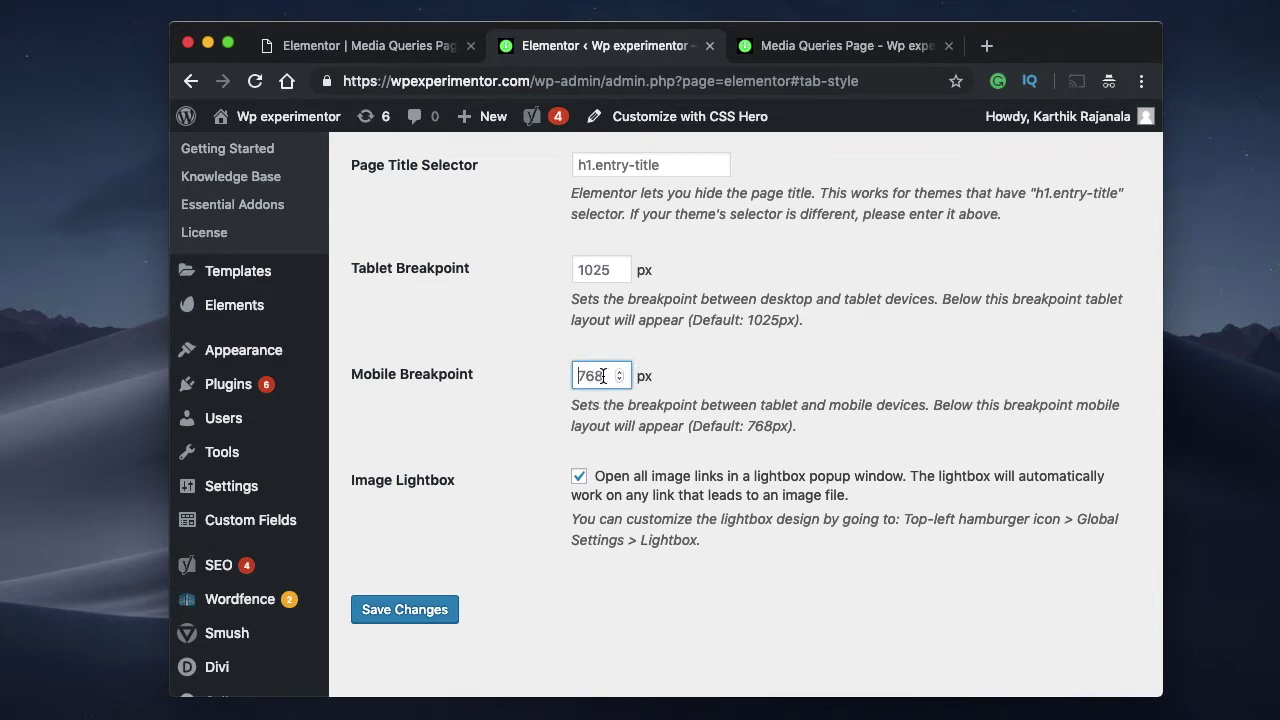
On the page preview, narrow the browser window in stages to phone width to check the section's background, and widen it again
key(ctrl+Tab)
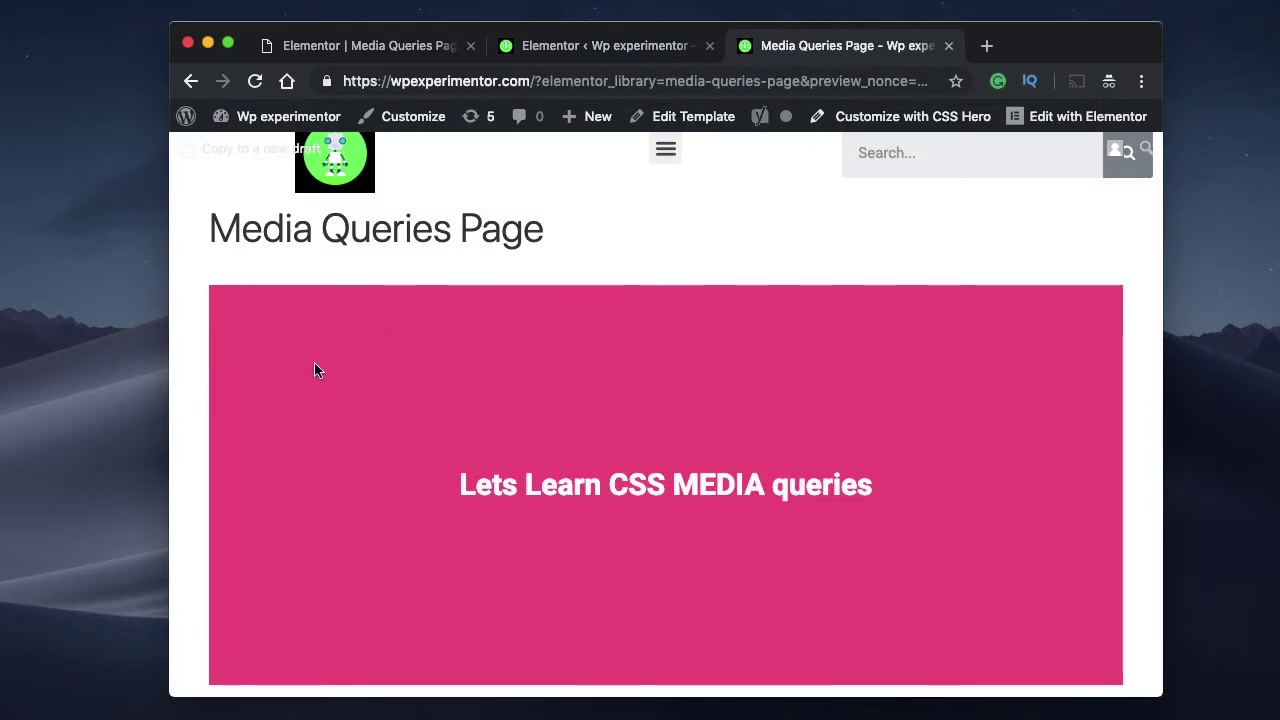
triple_click(612, 484)
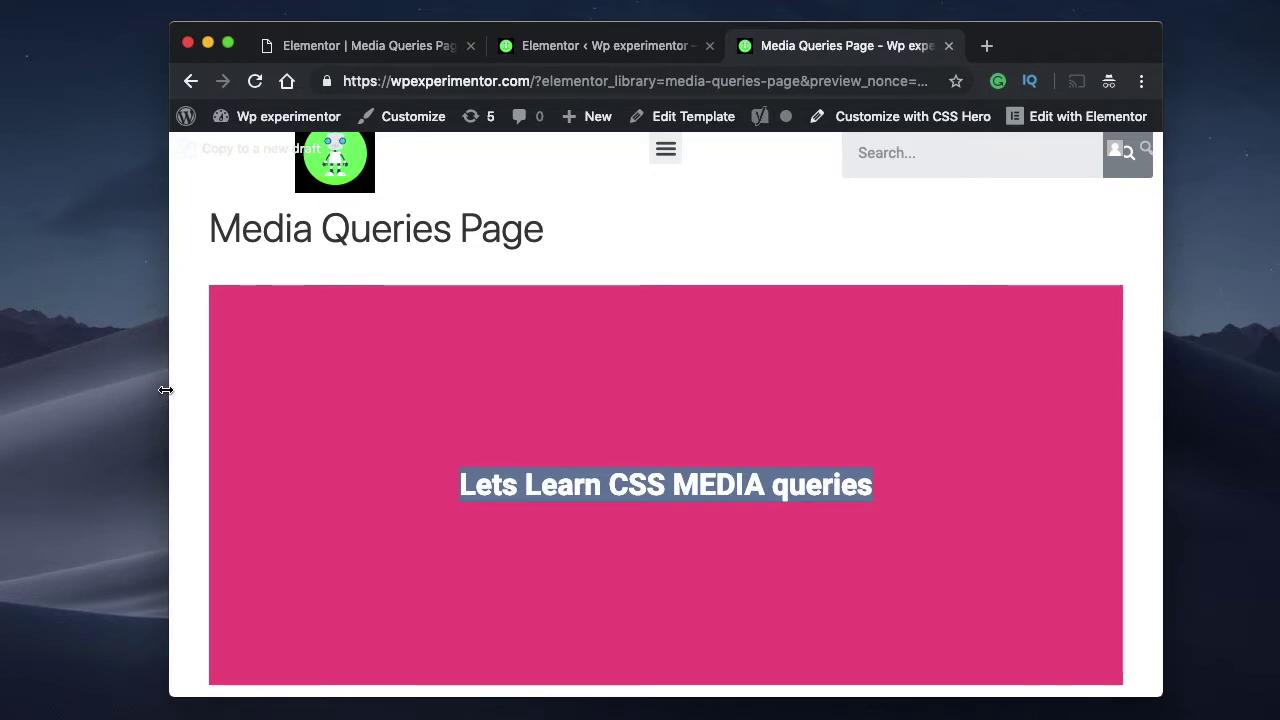
click(318, 396)
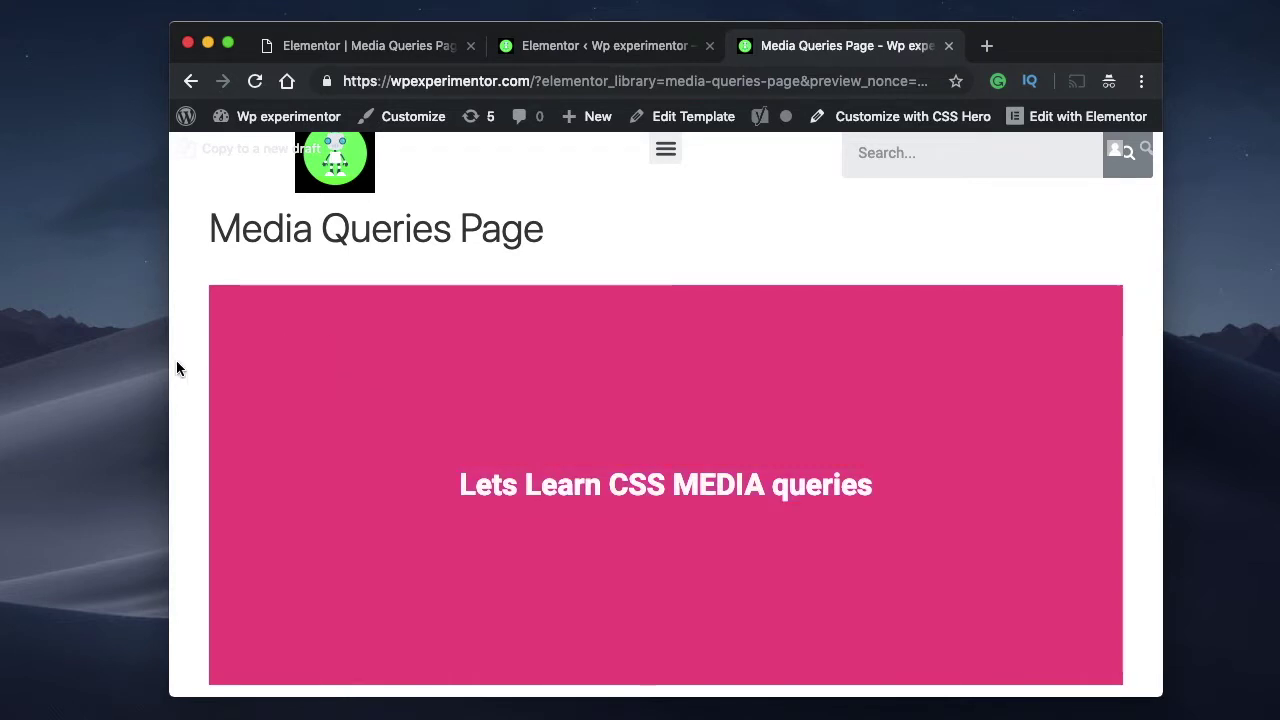
drag(167, 361, 270, 357)
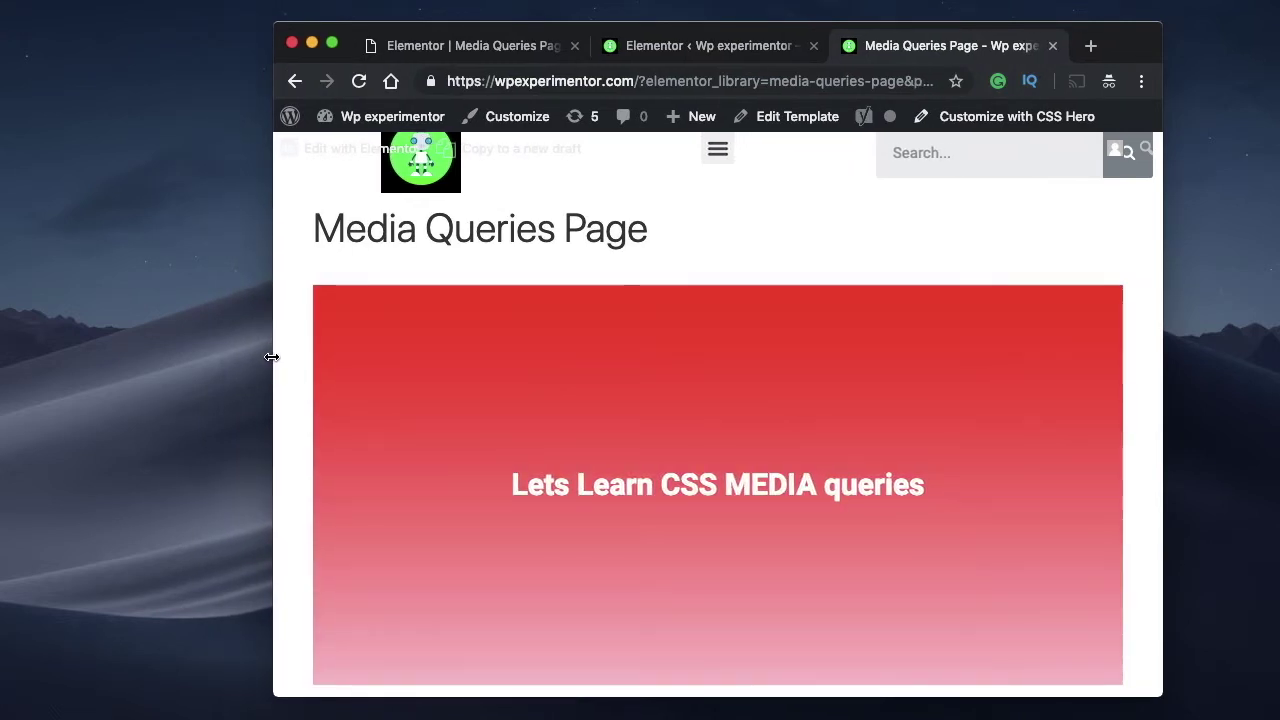
double_click(778, 487)
click(763, 386)
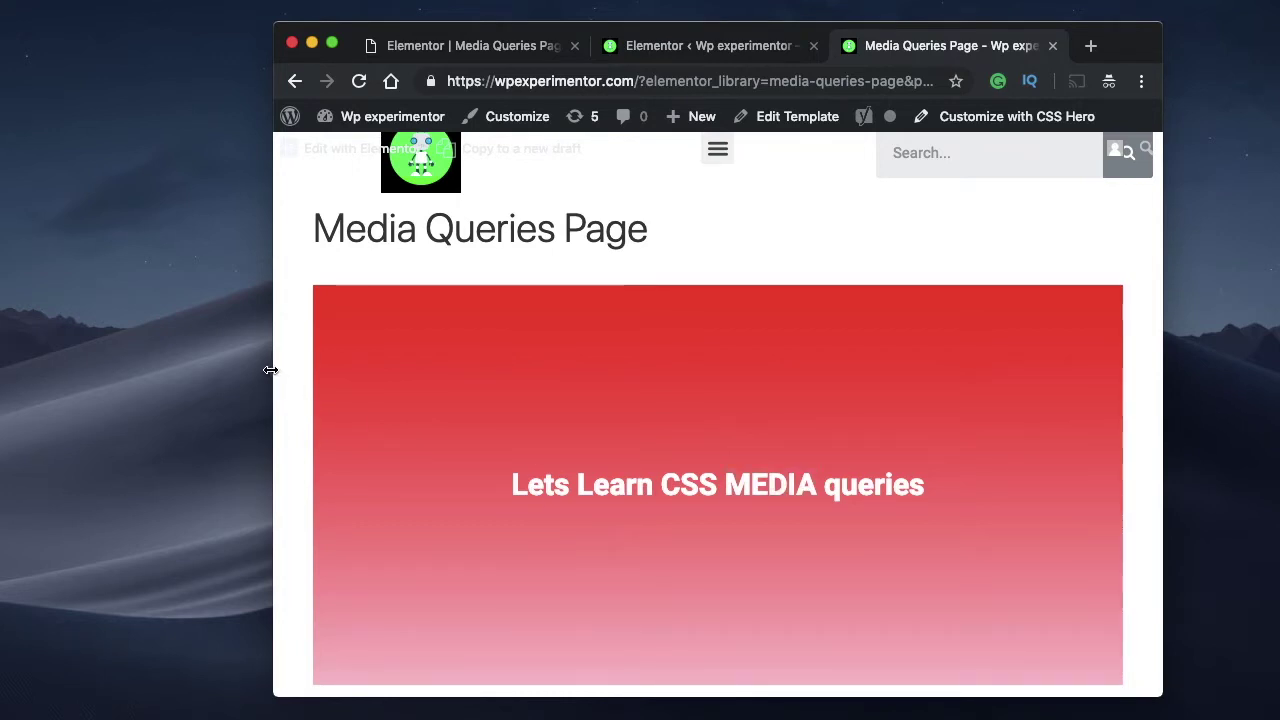
drag(271, 367, 369, 366)
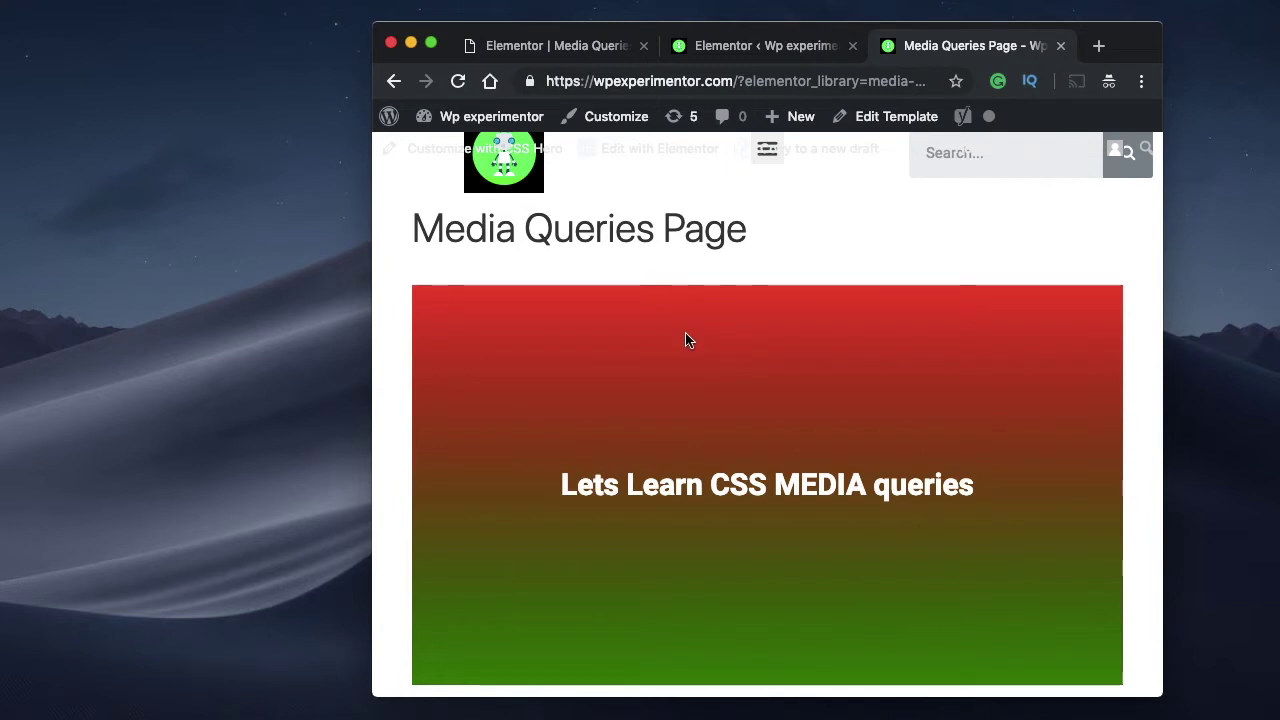
drag(372, 412, 476, 402)
scroll(786, 512, down, 1)
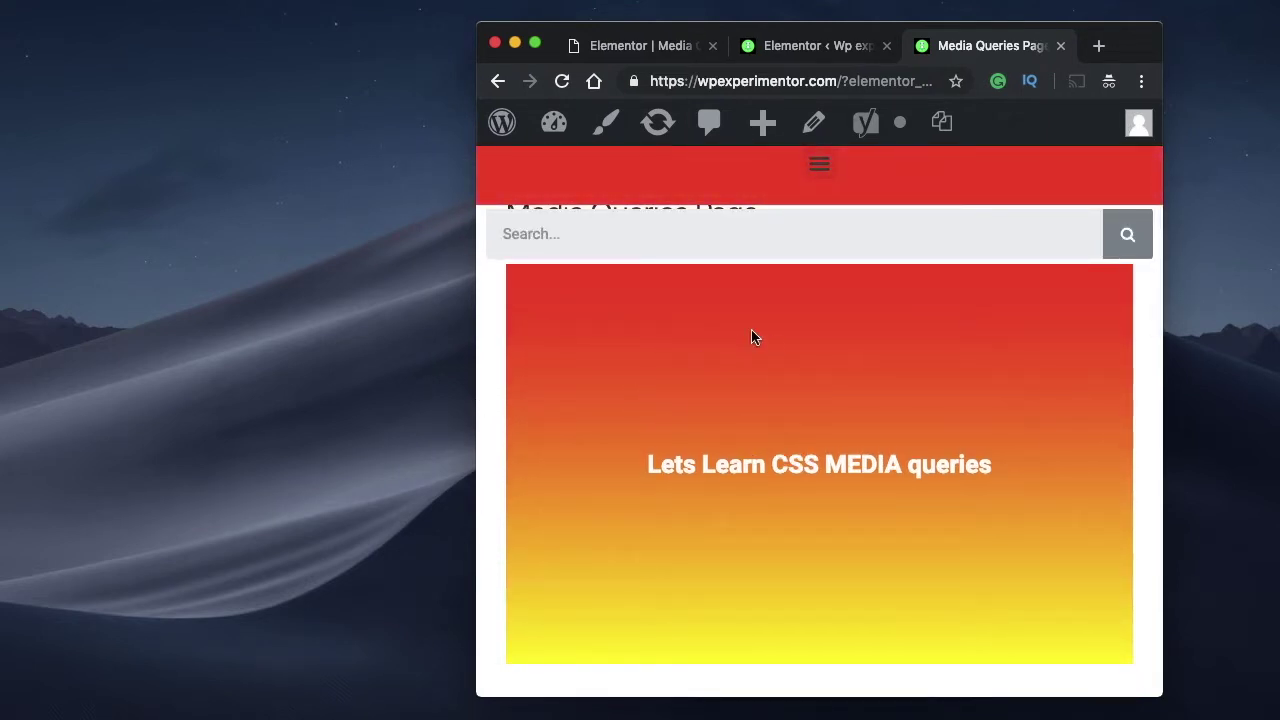
drag(475, 411, 766, 386)
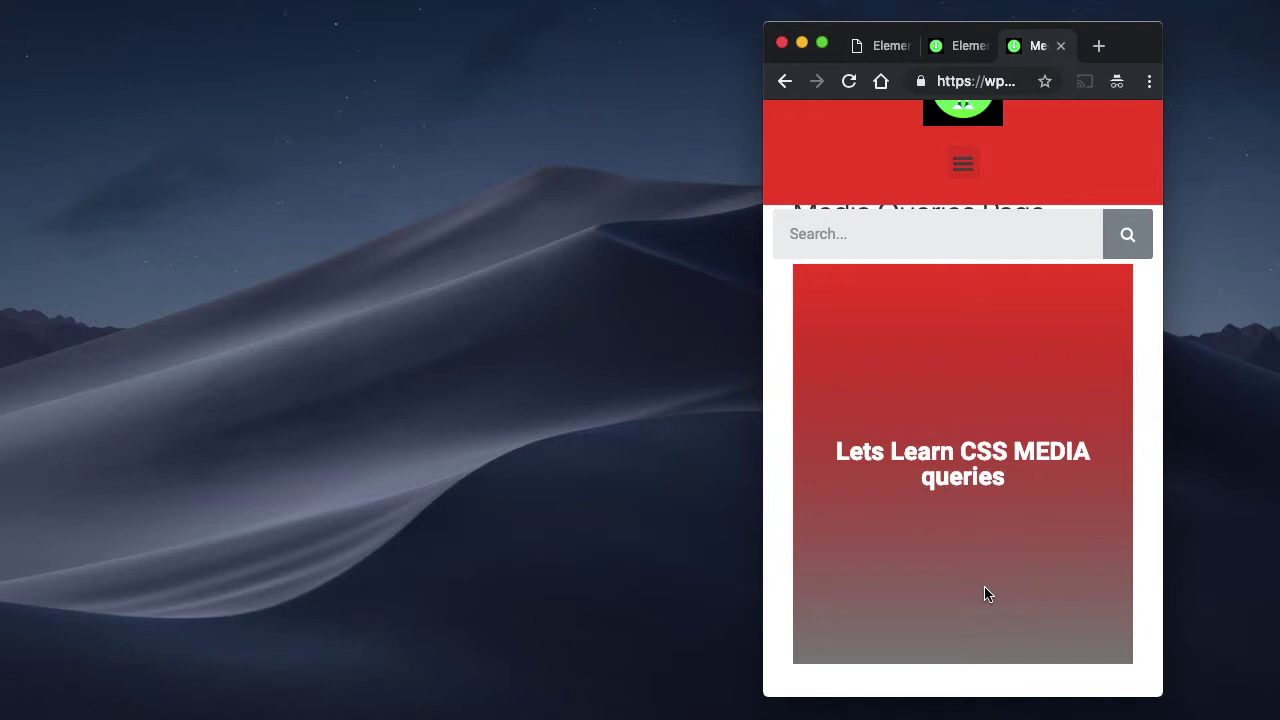
drag(760, 405, 98, 400)
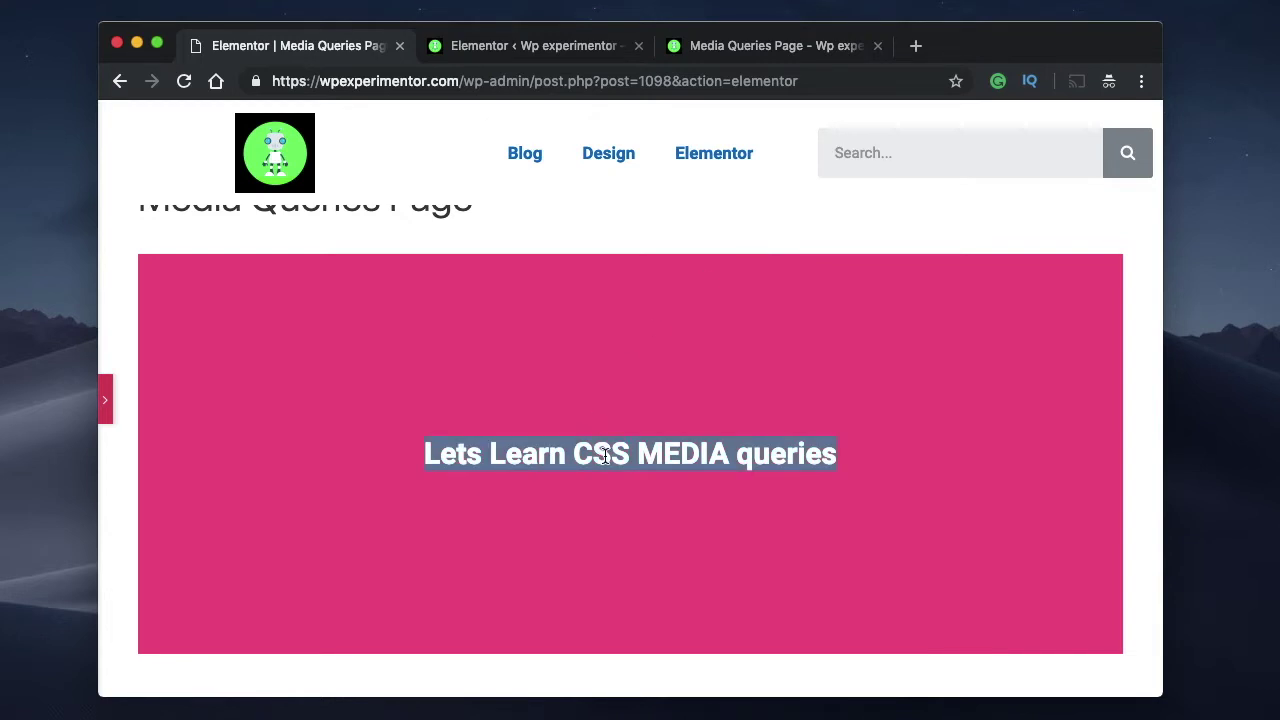
Open the Custom CSS of the section containing the "Lets Learn CSS MEDIA queries" heading in the Elementor editor
click(104, 410)
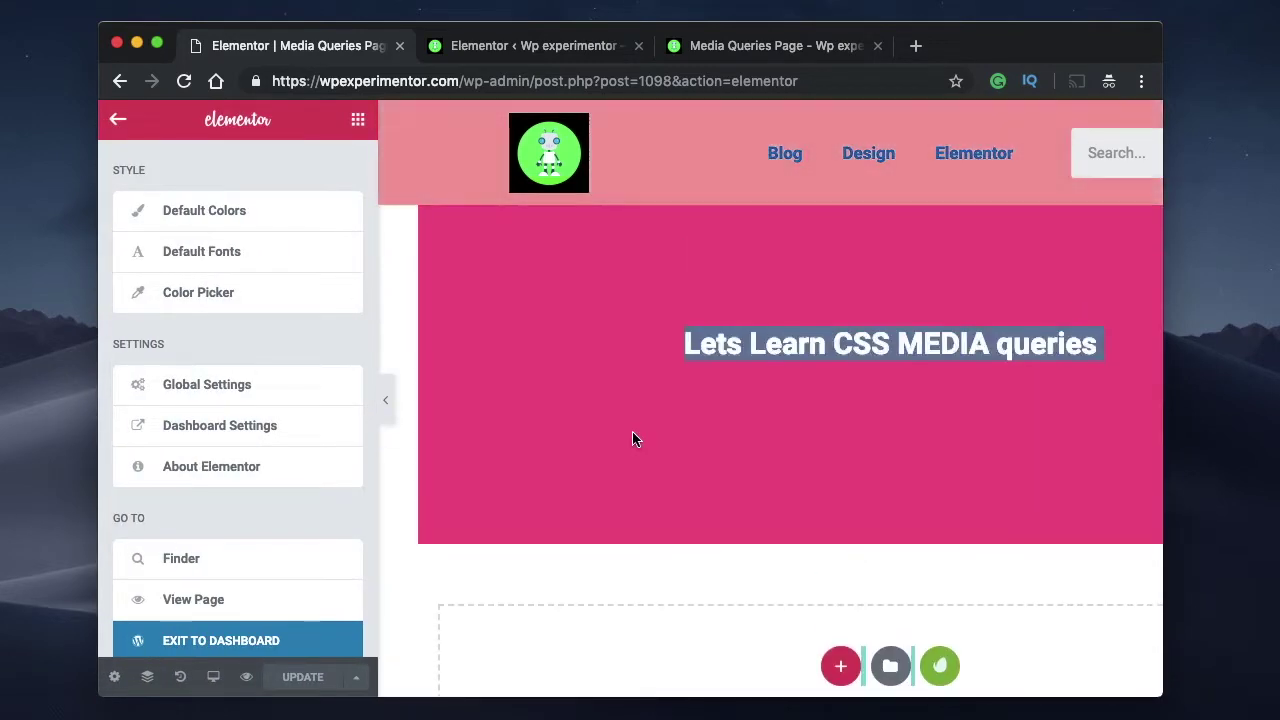
scroll(254, 590, down, 2)
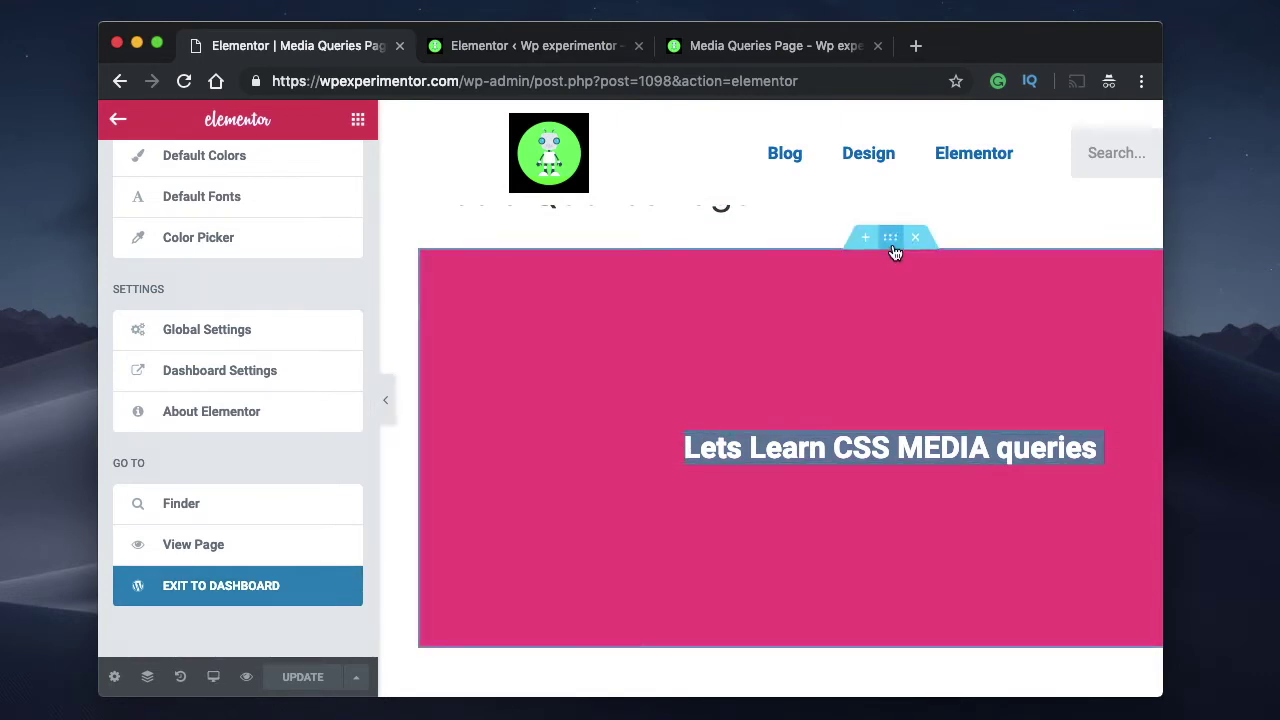
click(890, 240)
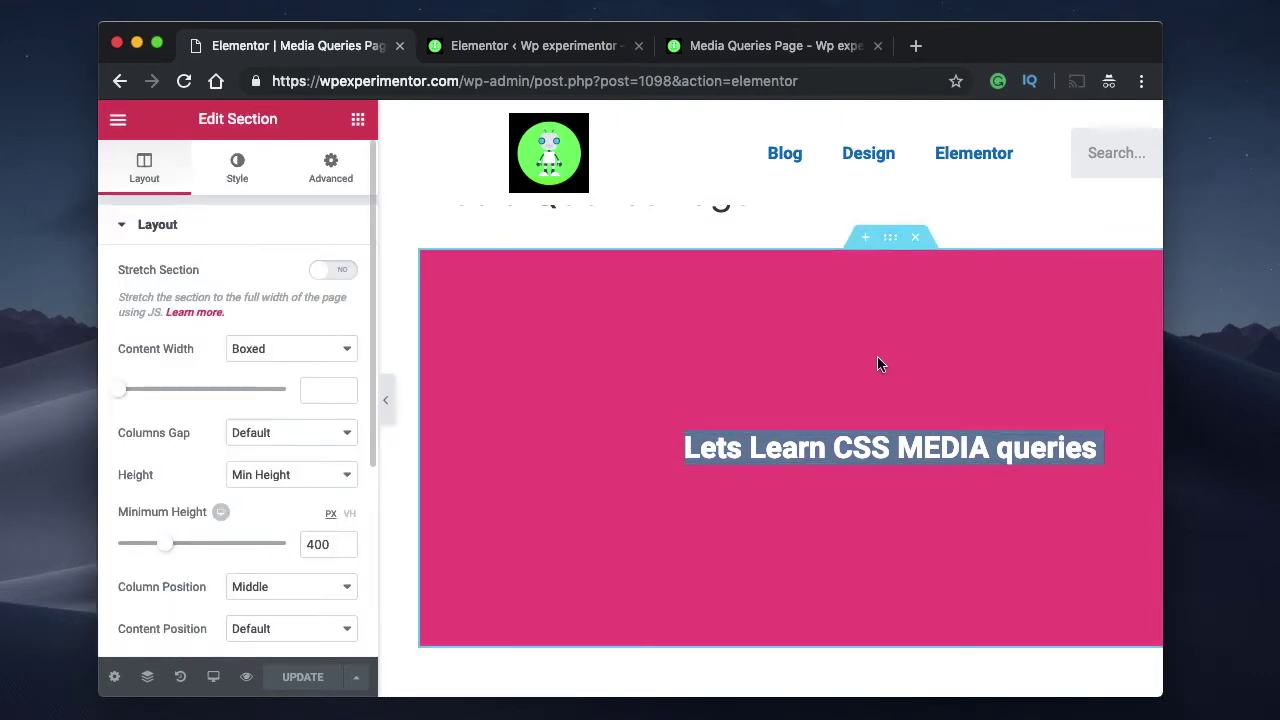
click(333, 172)
scroll(265, 368, down, 4)
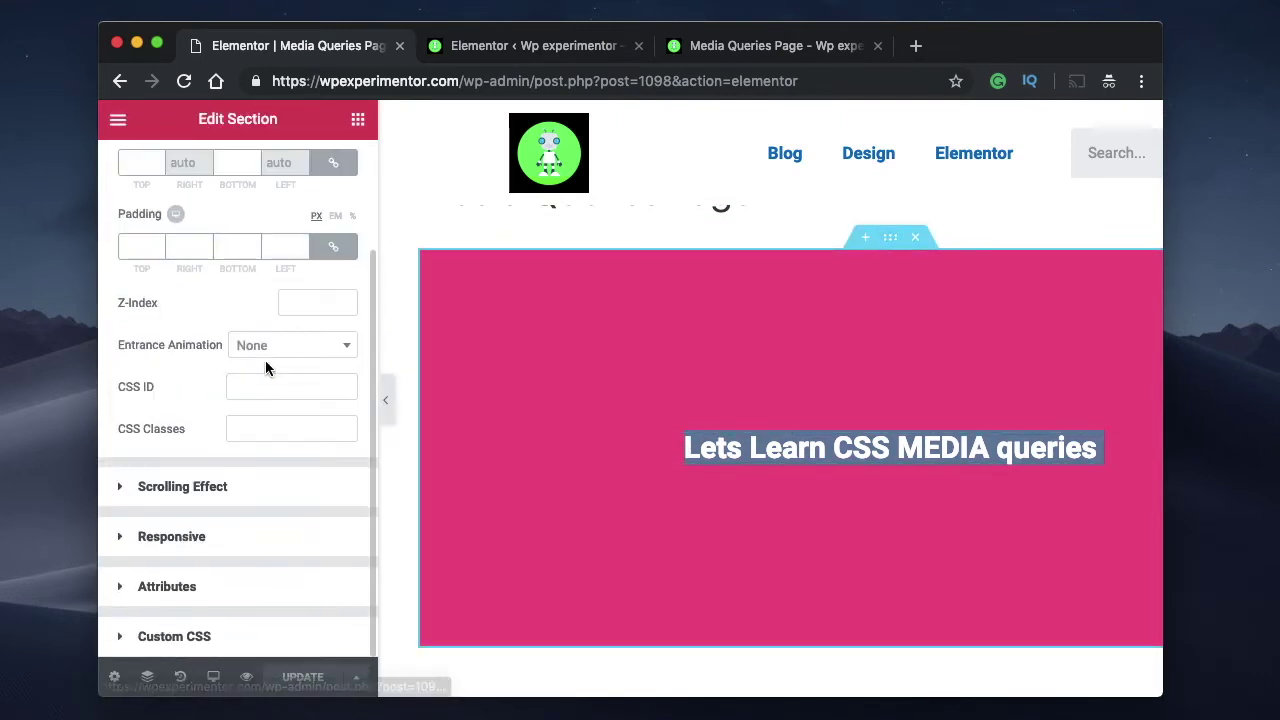
click(243, 642)
scroll(267, 490, down, 2)
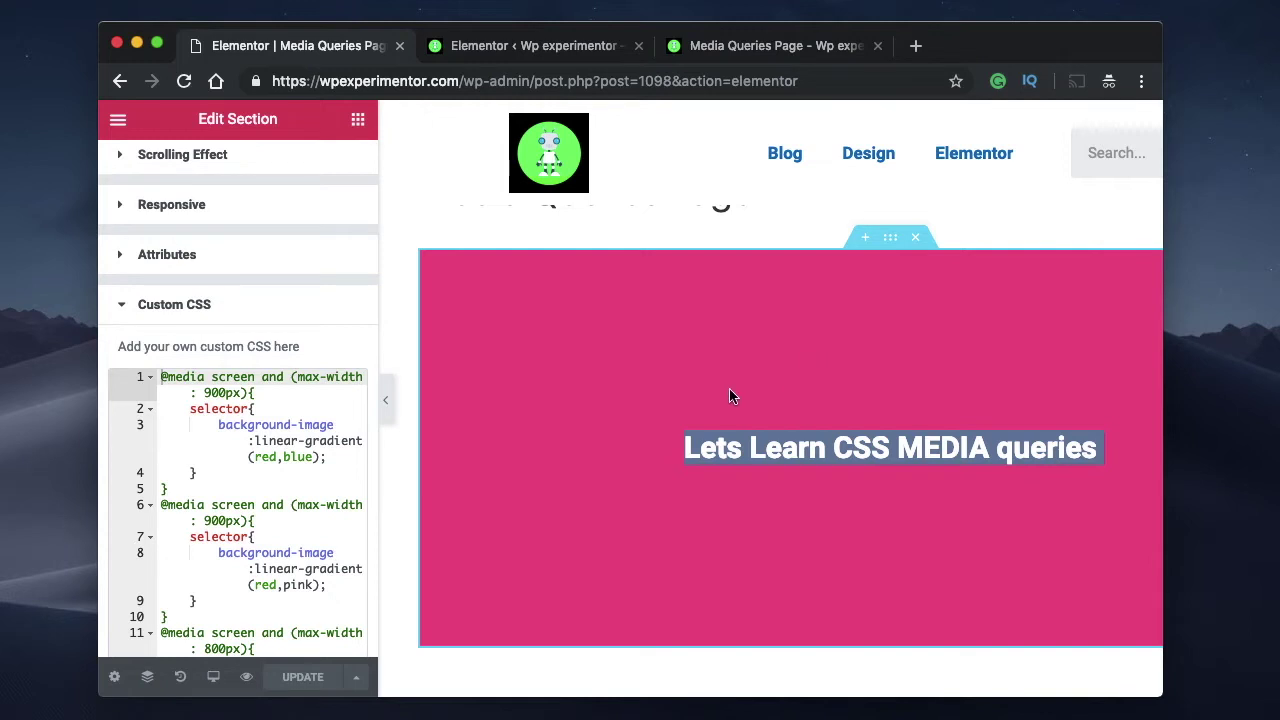
Examine the section's media query rules, including their max-width conditions, selector blocks and gradient backgrounds
click(184, 411)
click(210, 468)
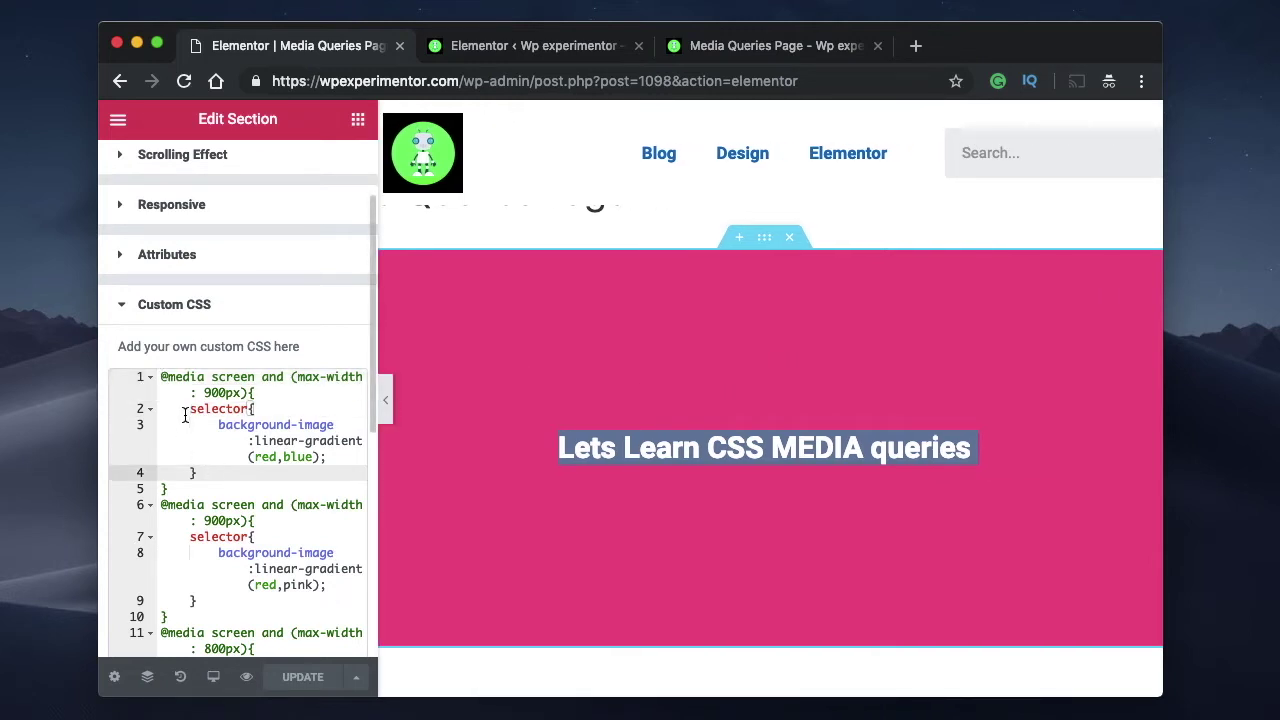
click(185, 412)
click(220, 467)
click(184, 410)
click(208, 471)
double_click(230, 378)
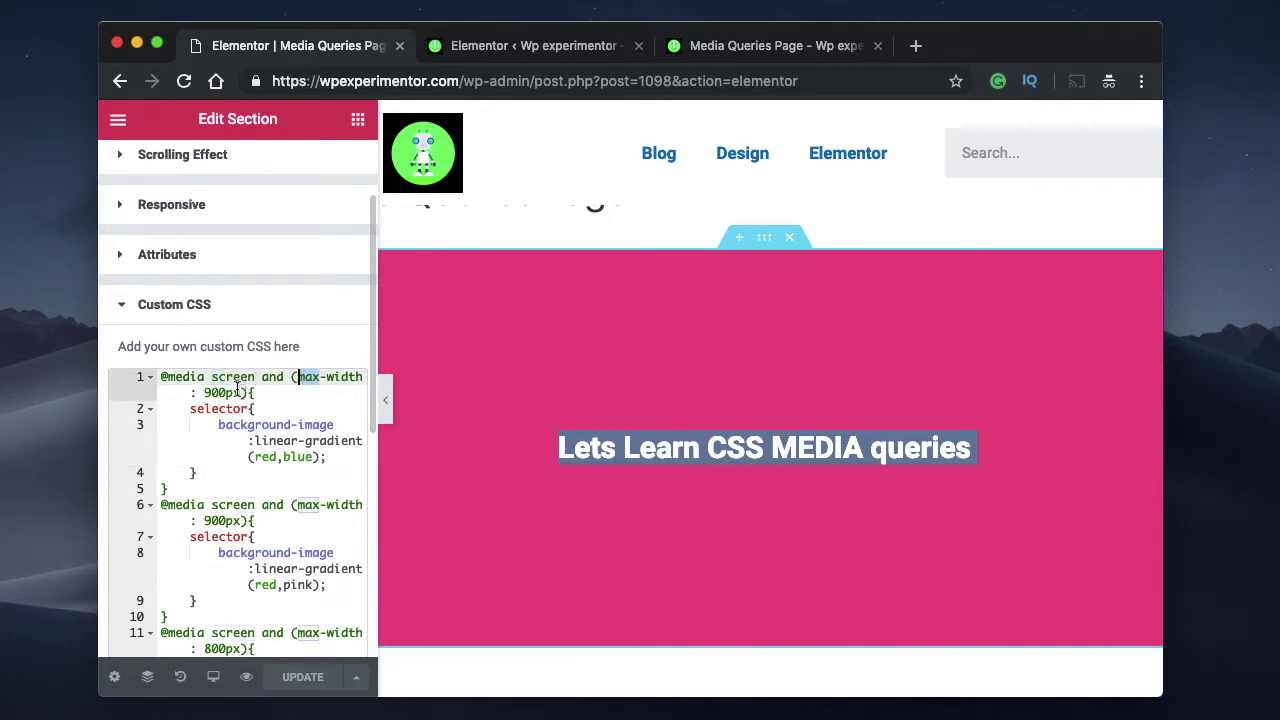
double_click(222, 392)
click(189, 408)
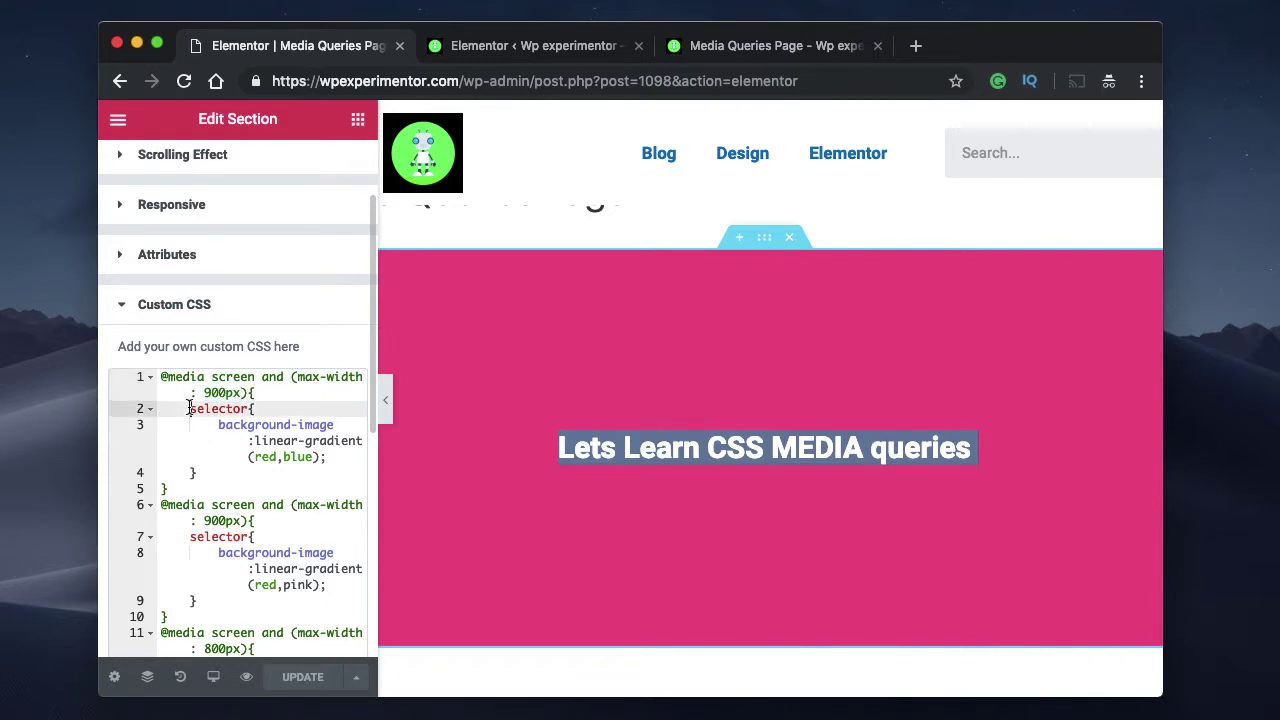
click(210, 470)
scroll(212, 450, down, 4)
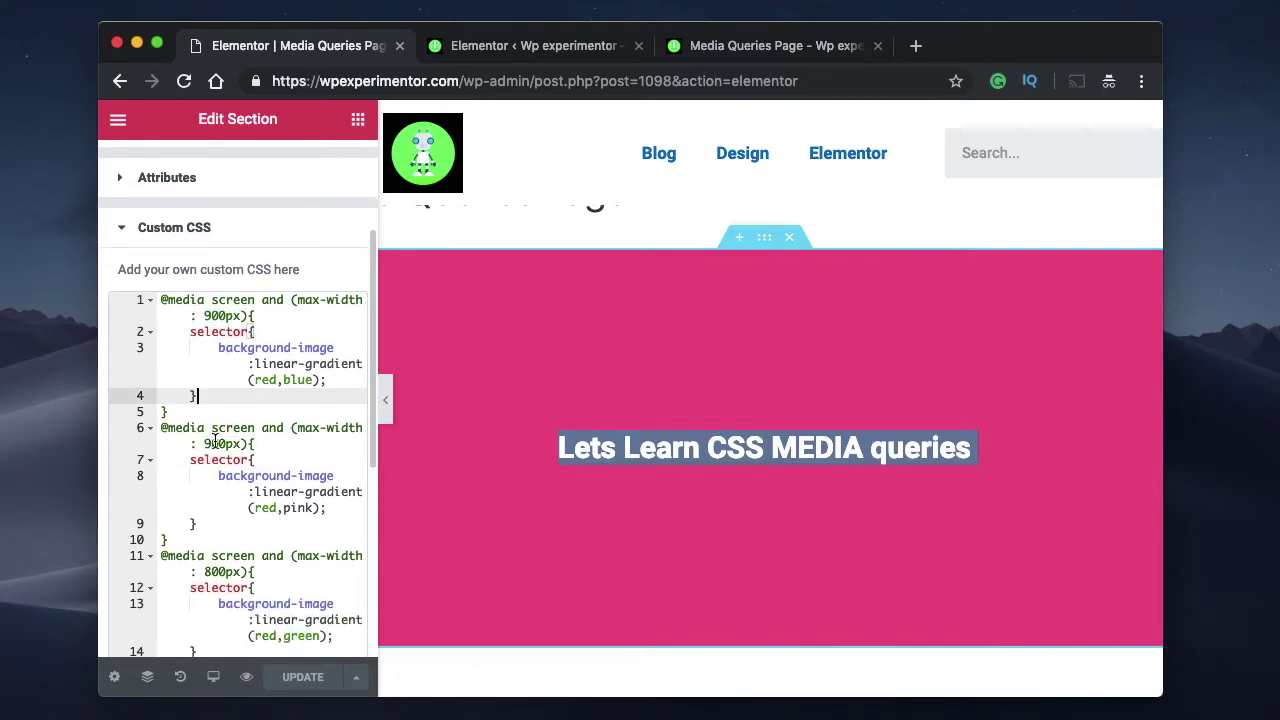
scroll(214, 441, down, 3)
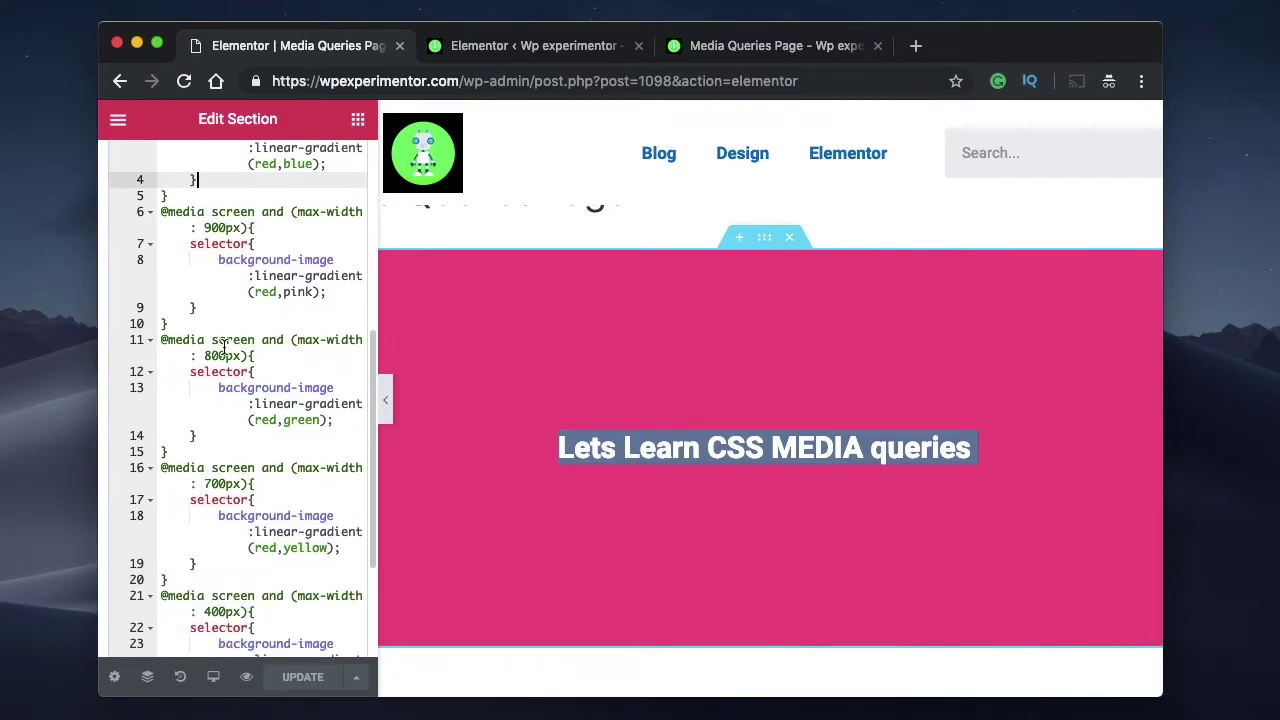
scroll(300, 415, down, 2)
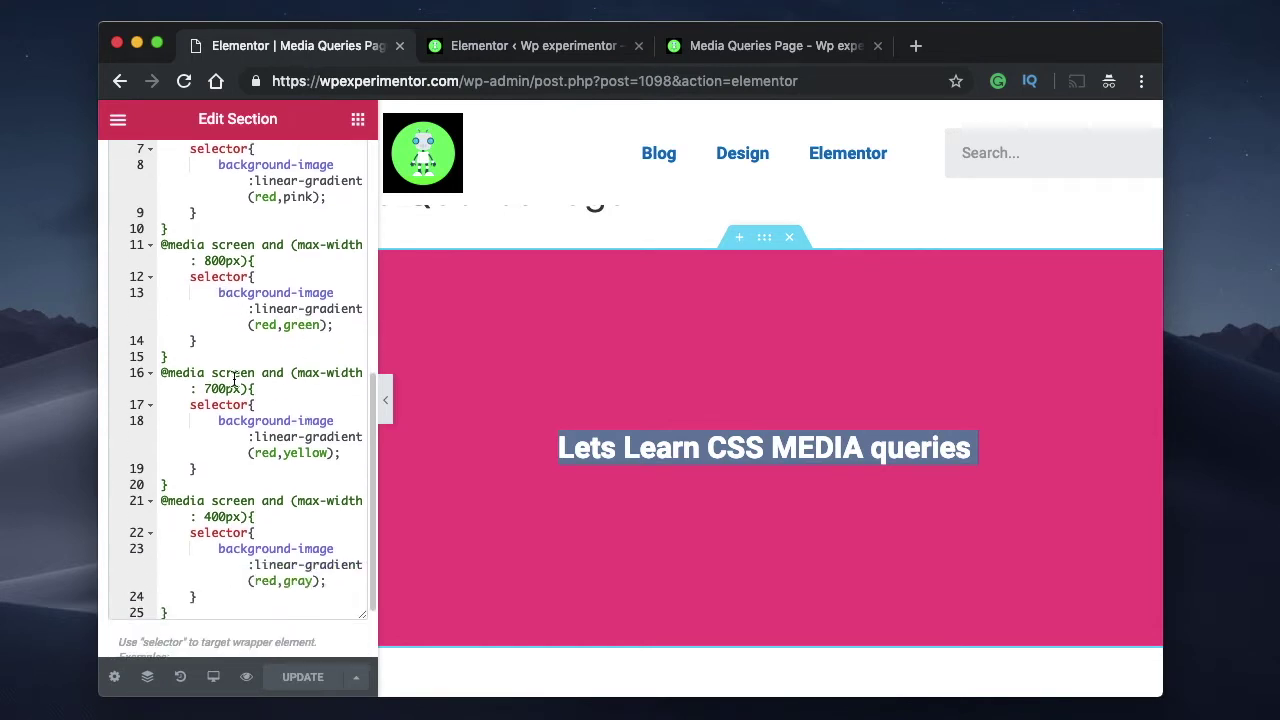
Shrink and re-enlarge the browser window on the page preview to compare the section's background with its media queries
click(760, 46)
drag(96, 421, 769, 392)
drag(964, 375, 608, 313)
drag(327, 316, 143, 300)
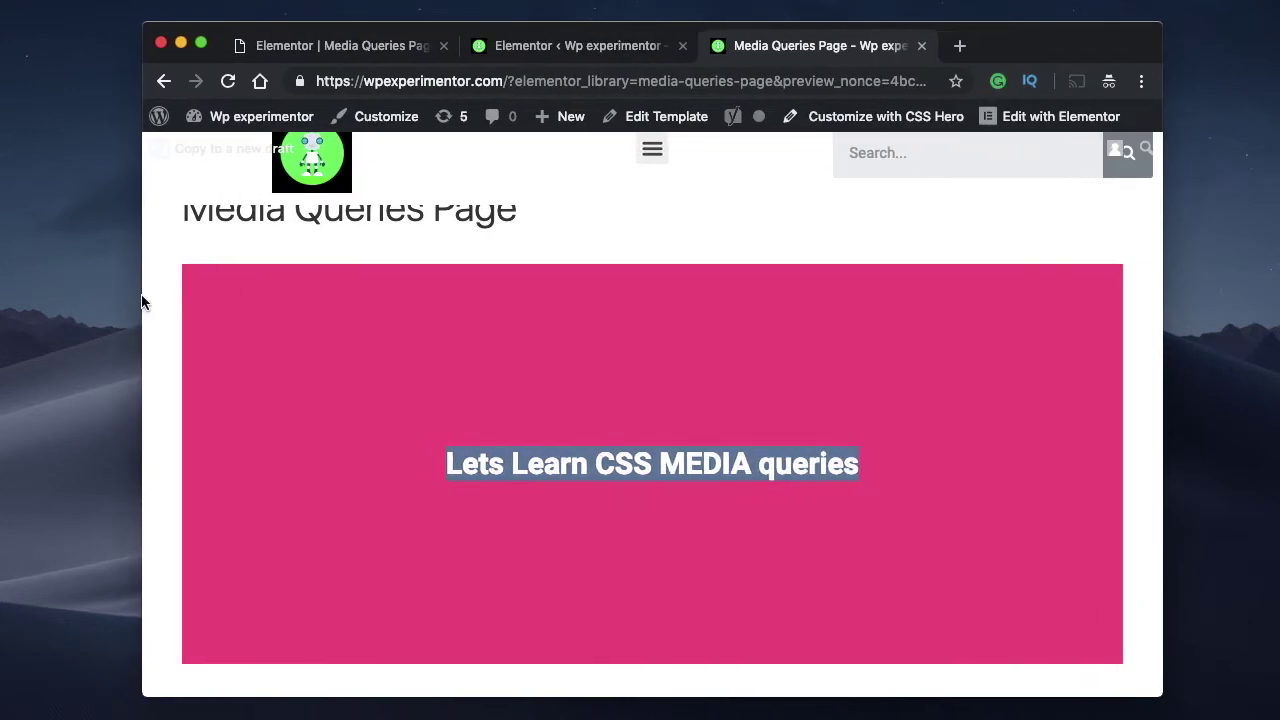
click(346, 51)
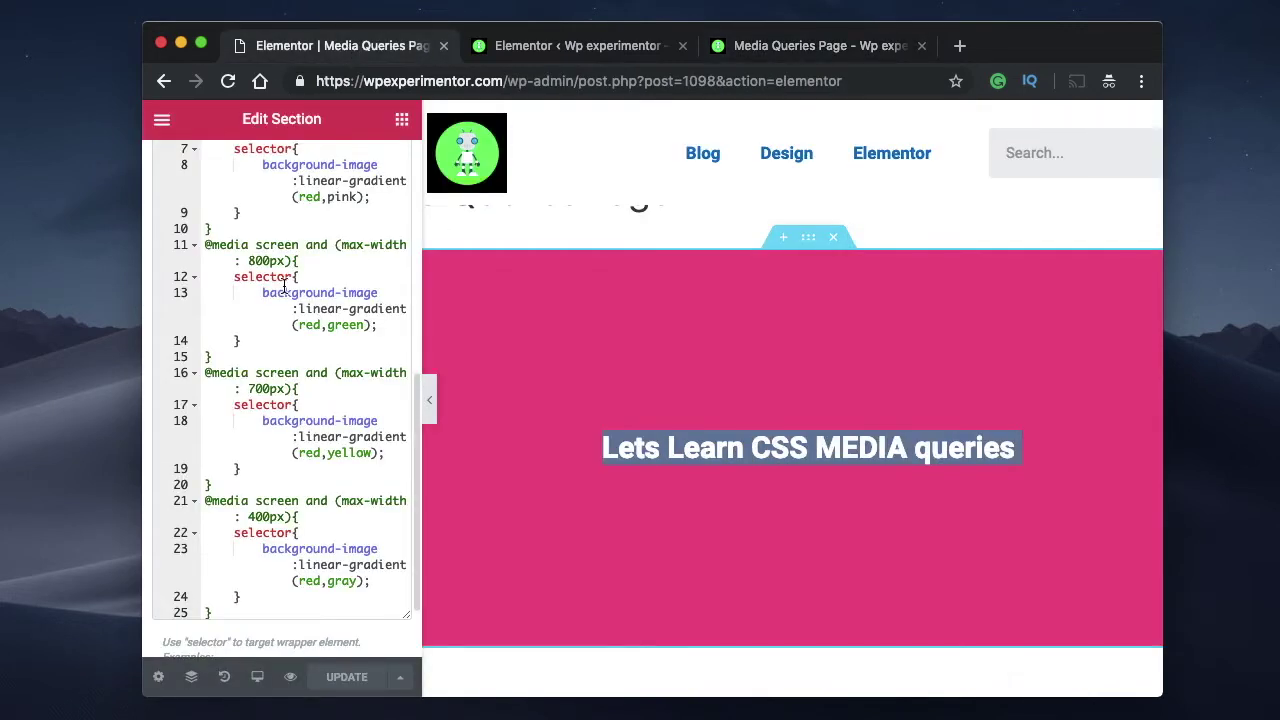
scroll(281, 300, up, 5)
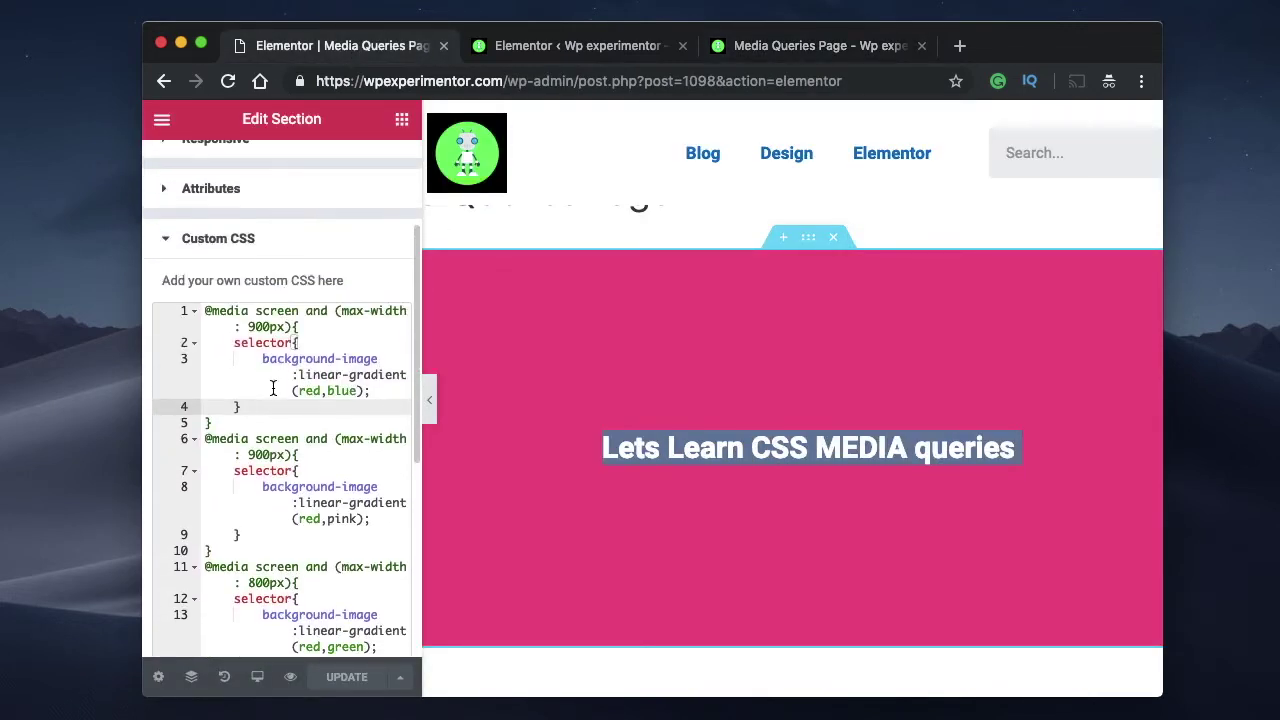
click(312, 327)
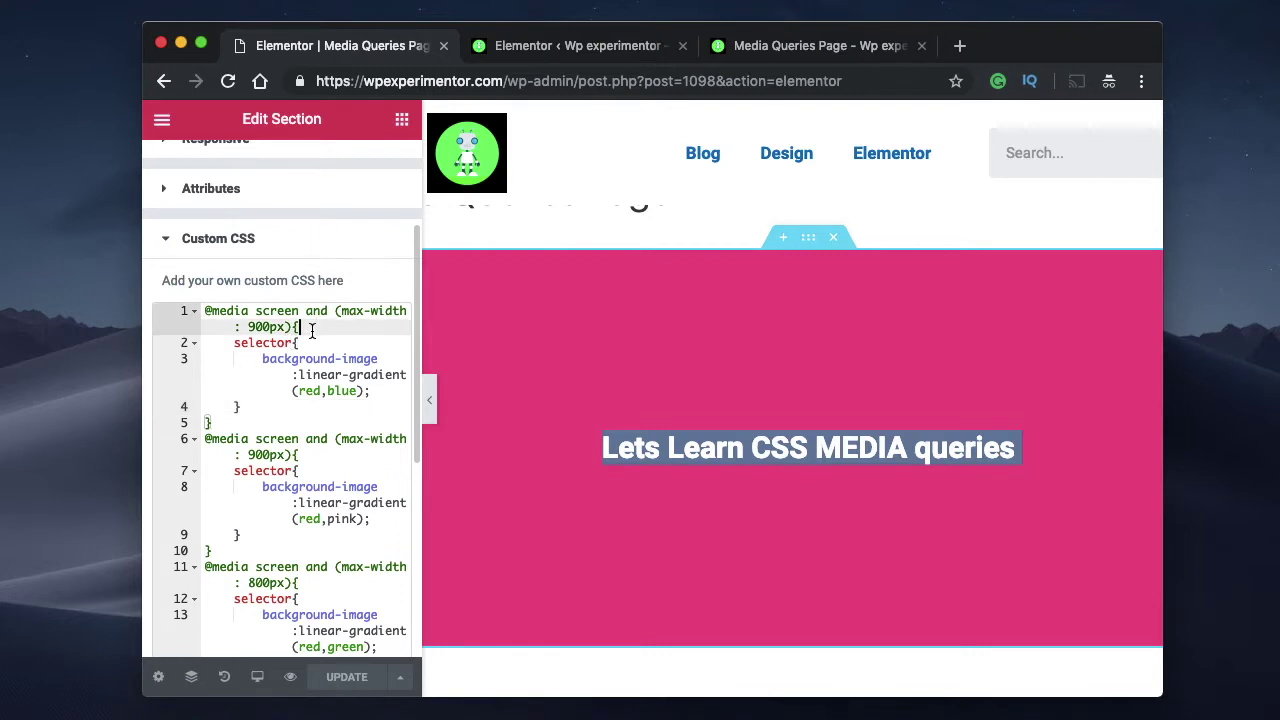
click(204, 312)
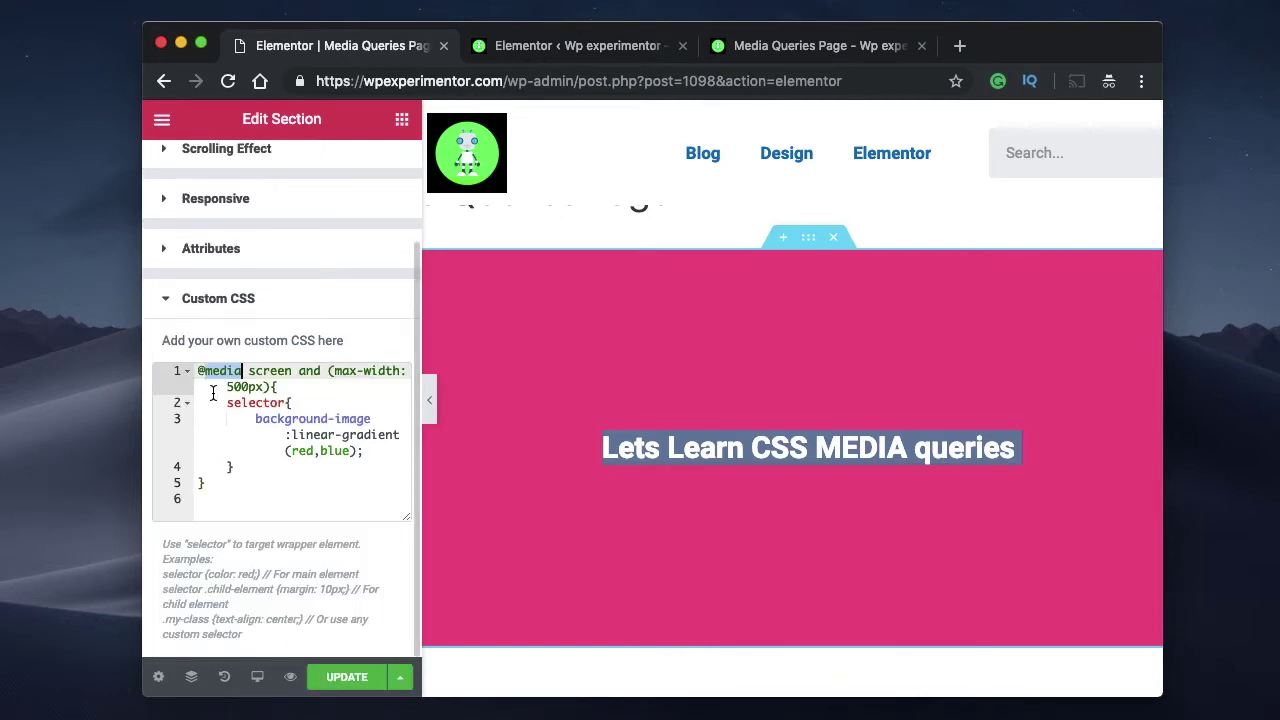
double_click(252, 404)
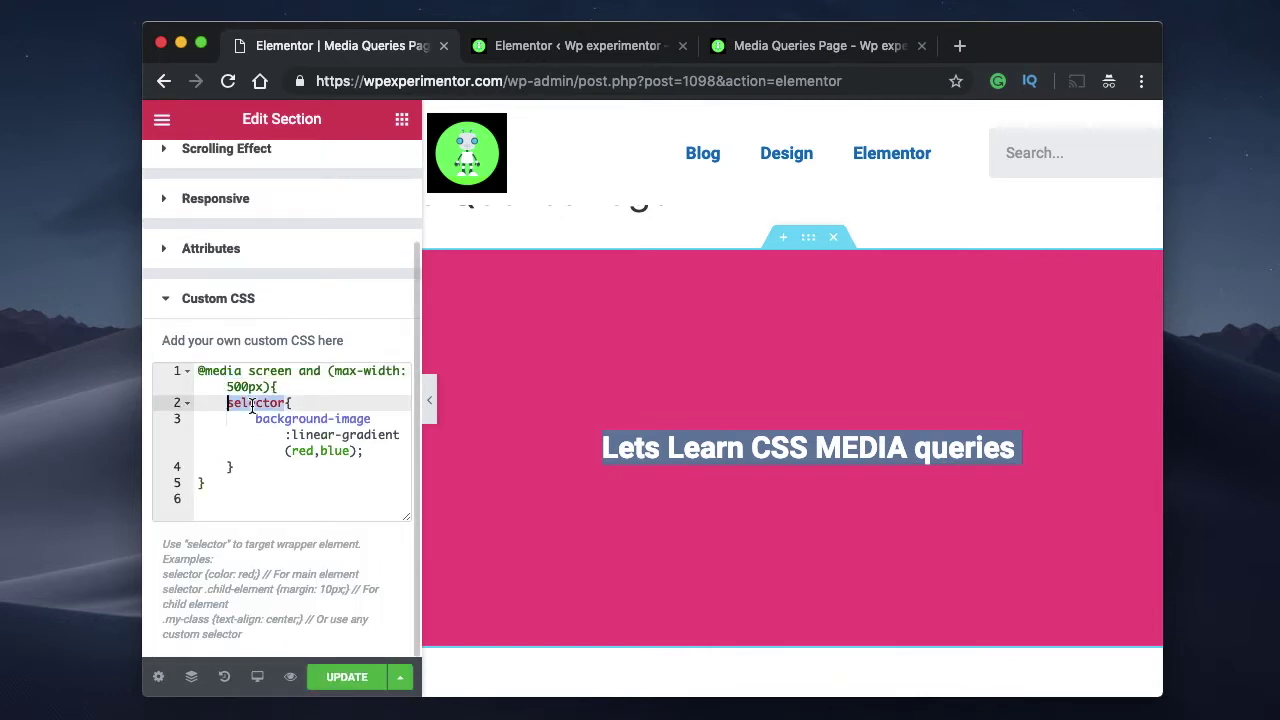
click(196, 370)
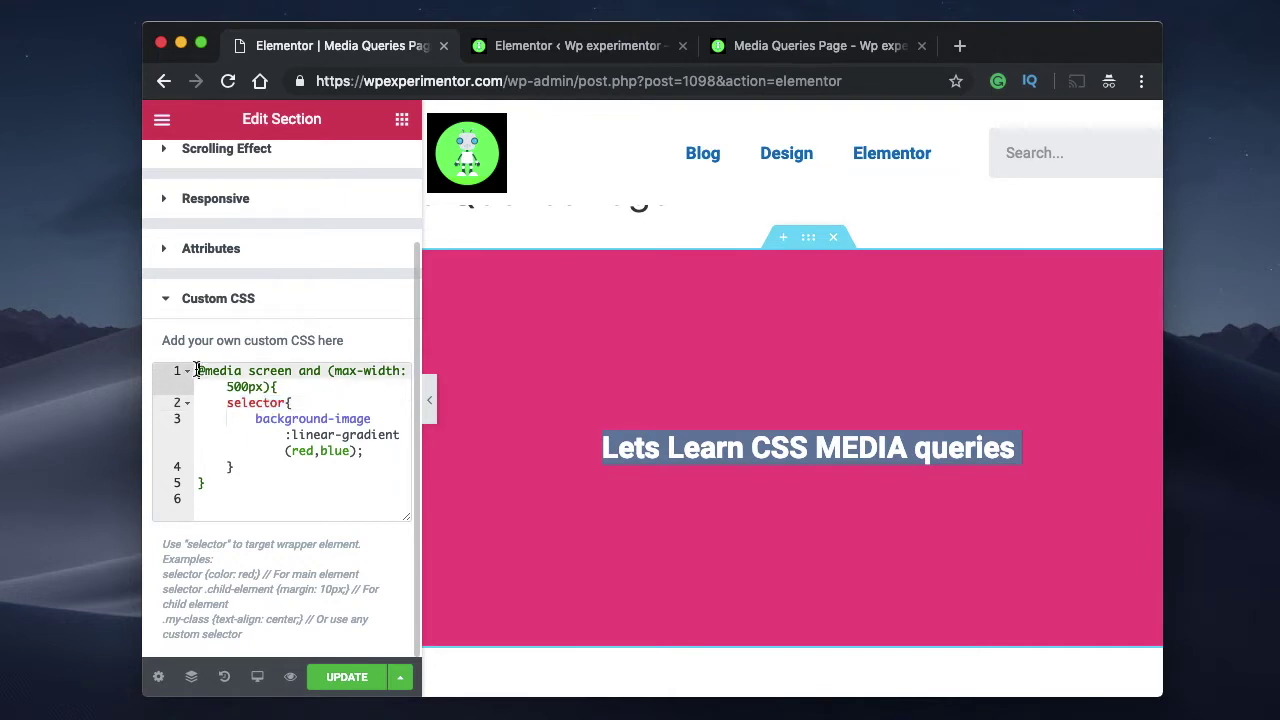
Examine each part of the section's media query line, from the media keyword and screen type to the max-width condition and its pixel value
click(283, 386)
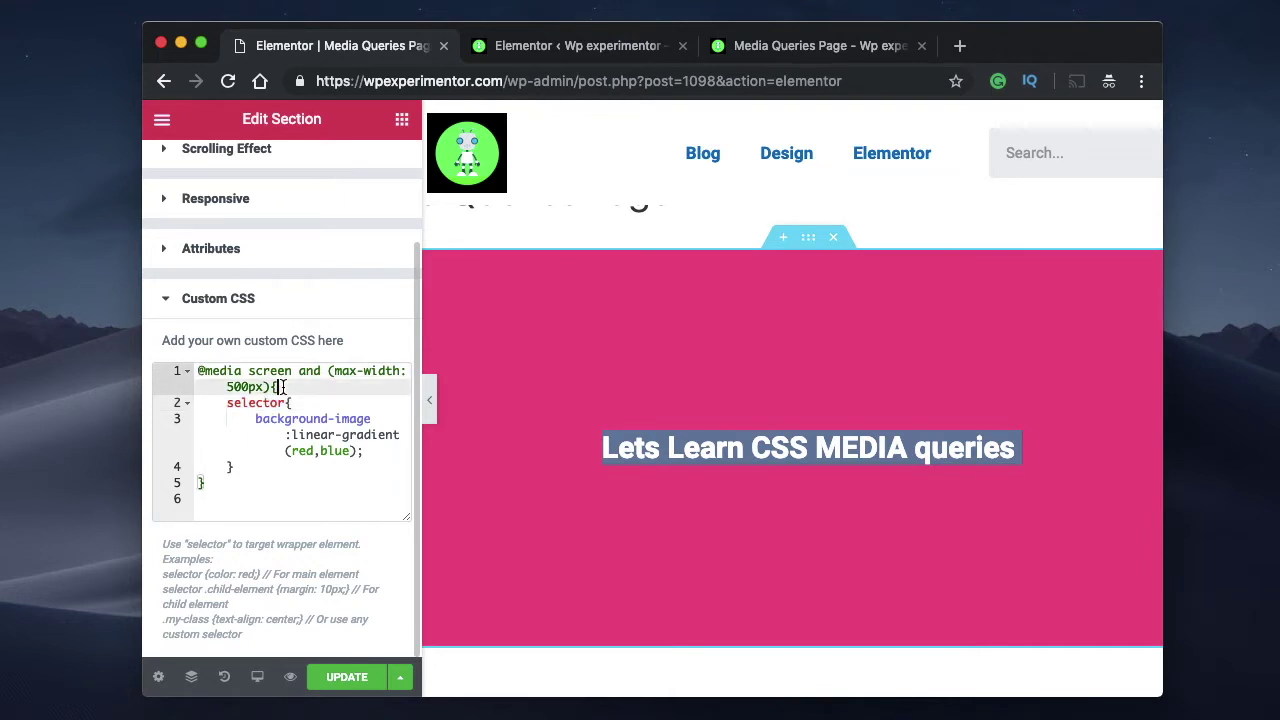
click(197, 371)
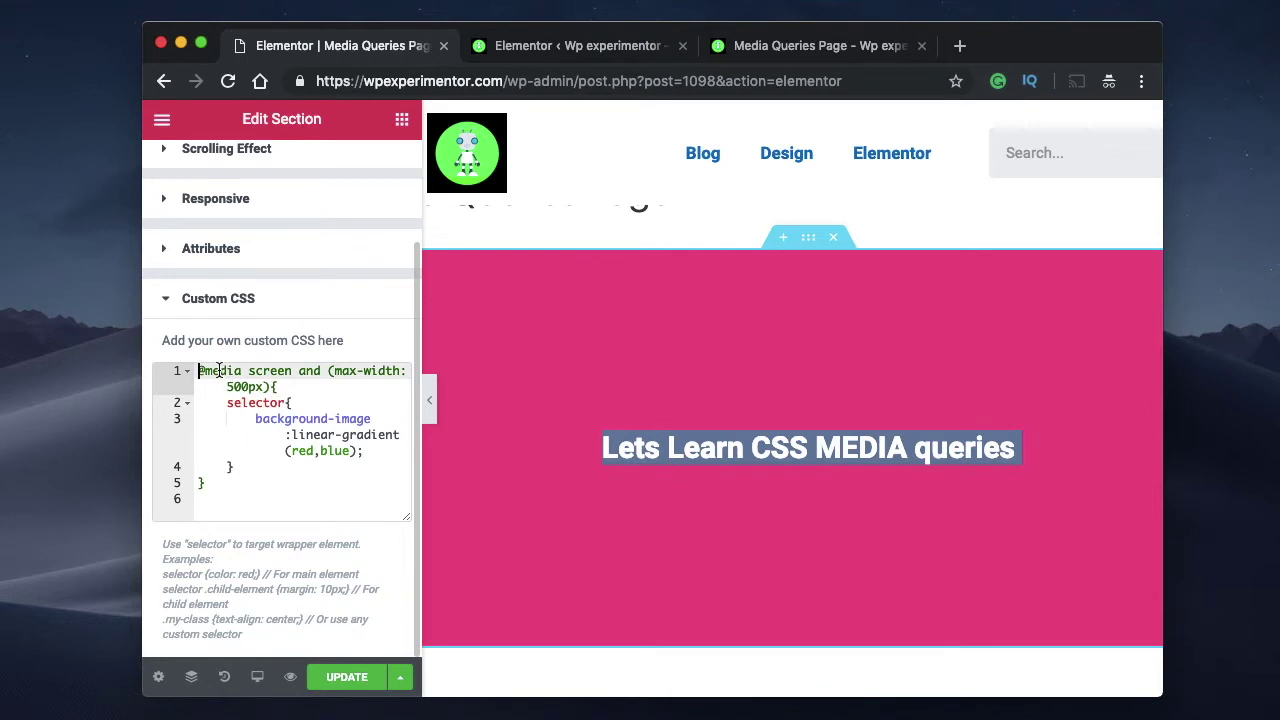
double_click(219, 371)
double_click(268, 371)
double_click(305, 371)
double_click(342, 371)
double_click(382, 371)
double_click(242, 388)
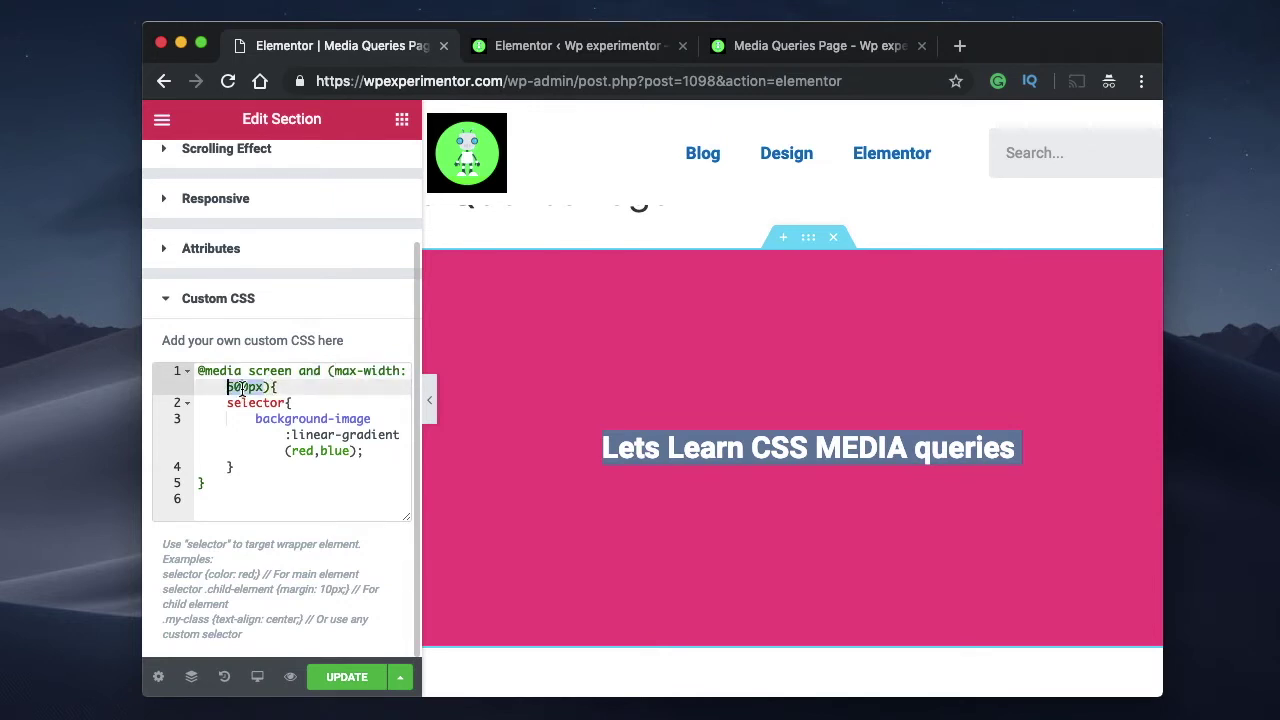
triple_click(242, 388)
double_click(242, 388)
click(242, 388)
double_click(242, 388)
drag(226, 388, 240, 388)
double_click(238, 388)
double_click(238, 388)
click(227, 478)
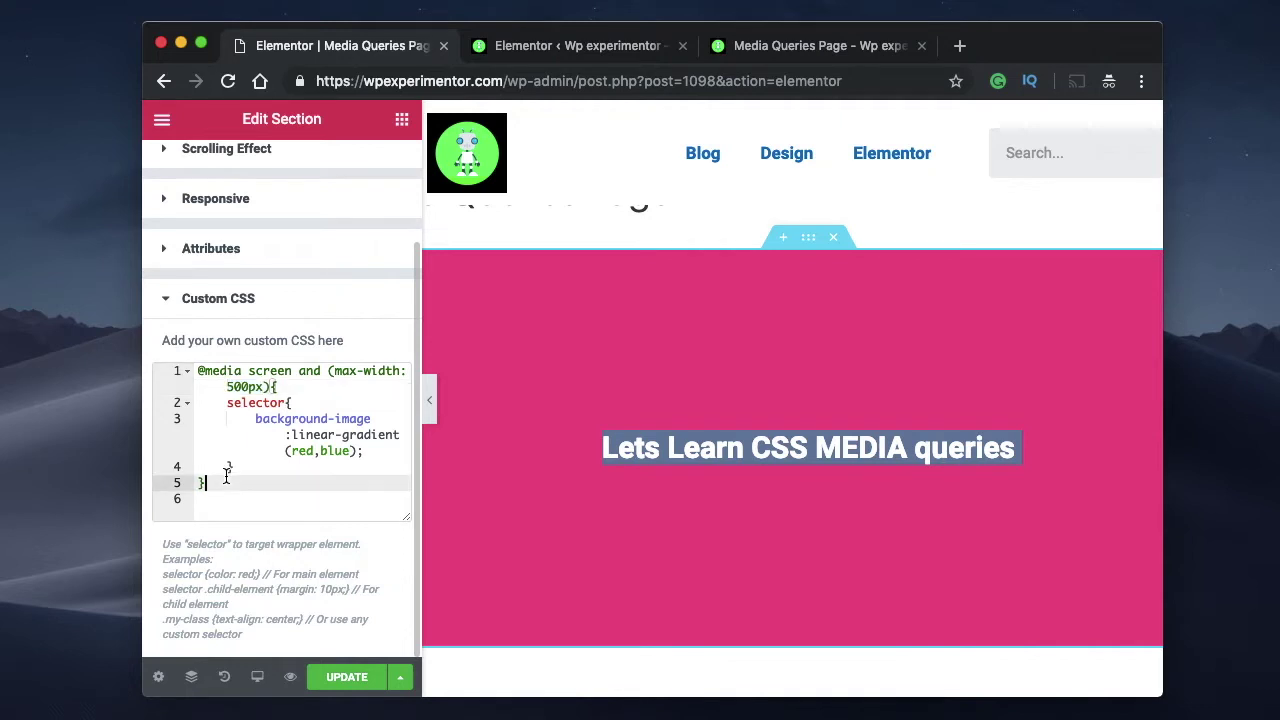
key(super+a)
key(super+c)
click(227, 485)
key(Return)
key(super+v)
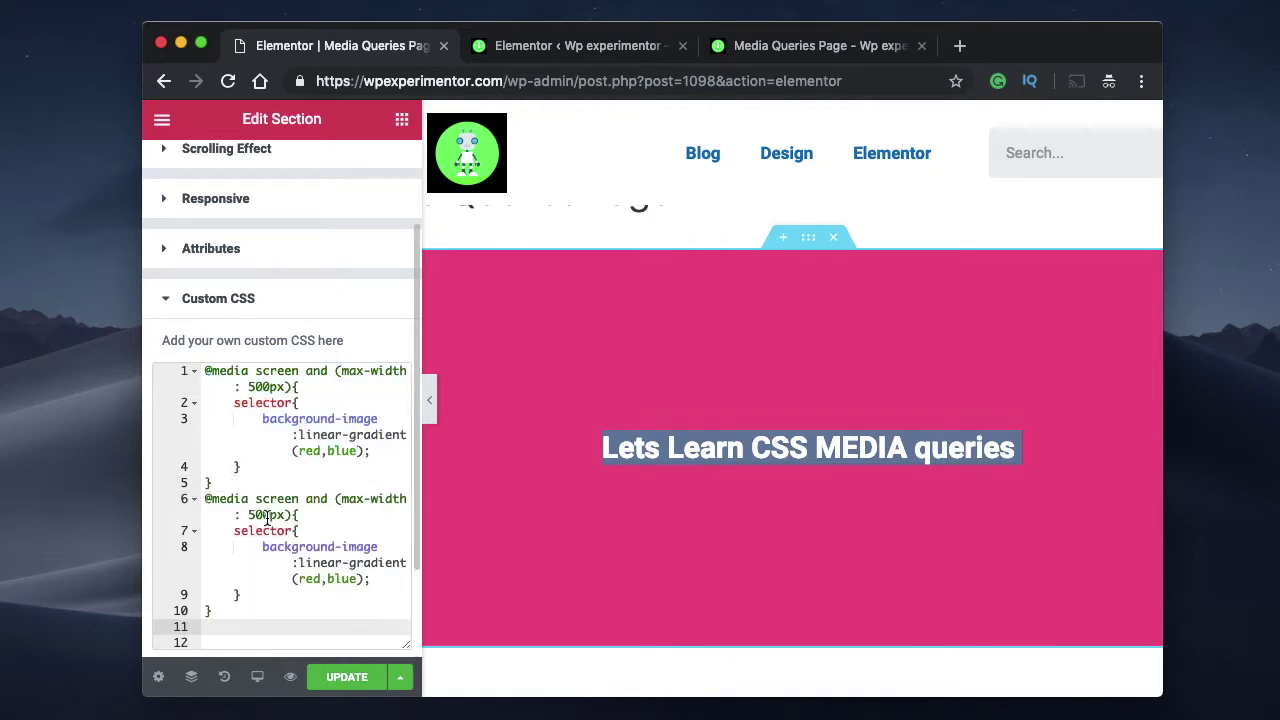
click(268, 516)
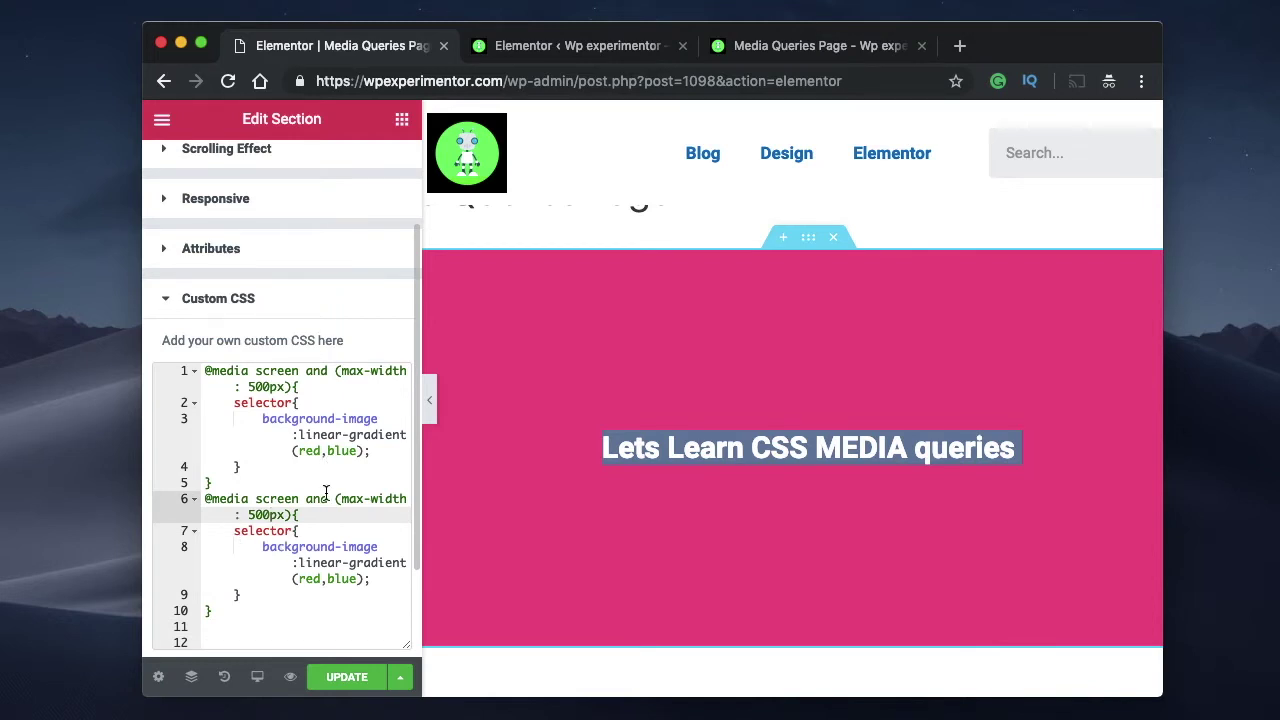
Open the Custom CSS of the "Lets Learn CSS MEDIA queries" heading
click(808, 448)
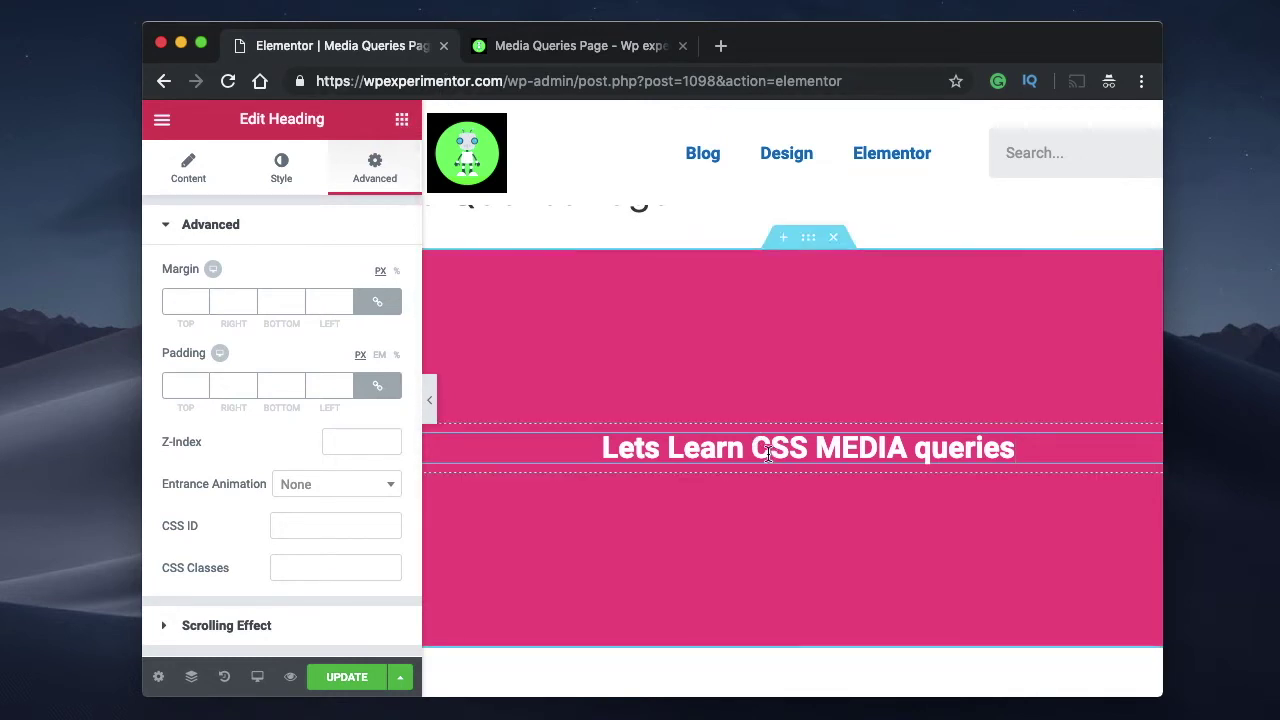
scroll(245, 530, down, 3)
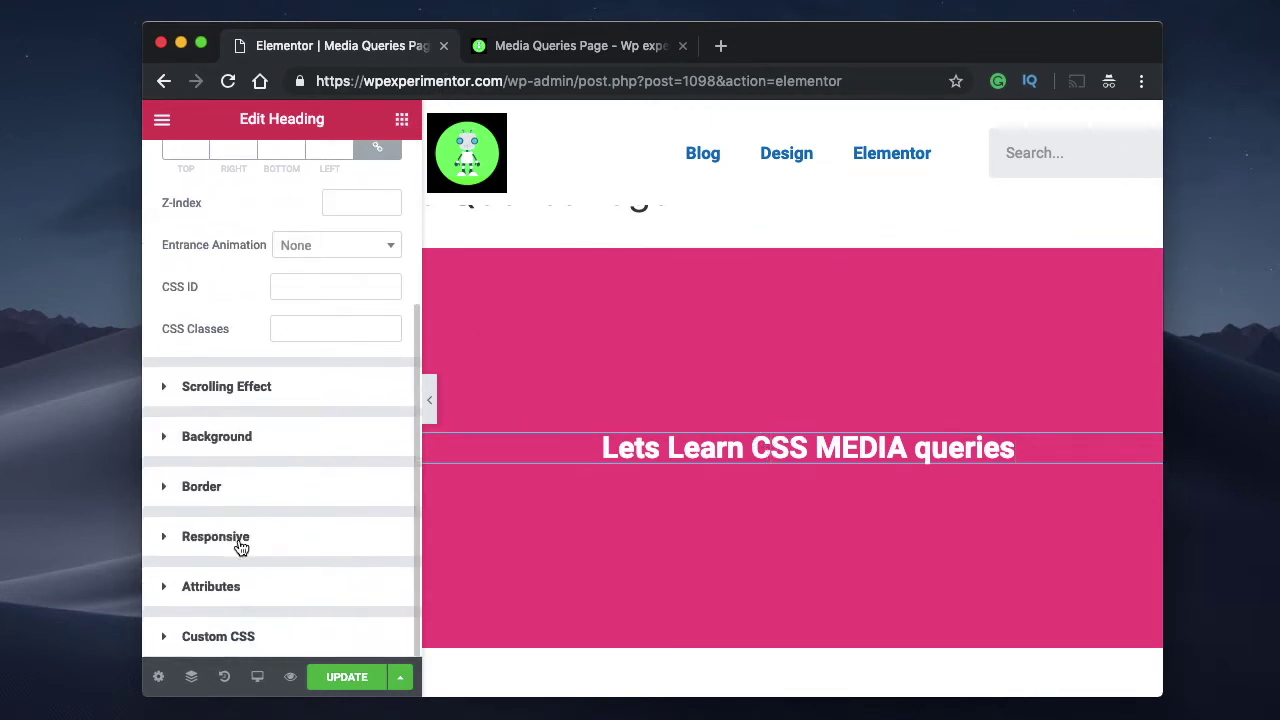
click(267, 633)
scroll(238, 623, down, 2)
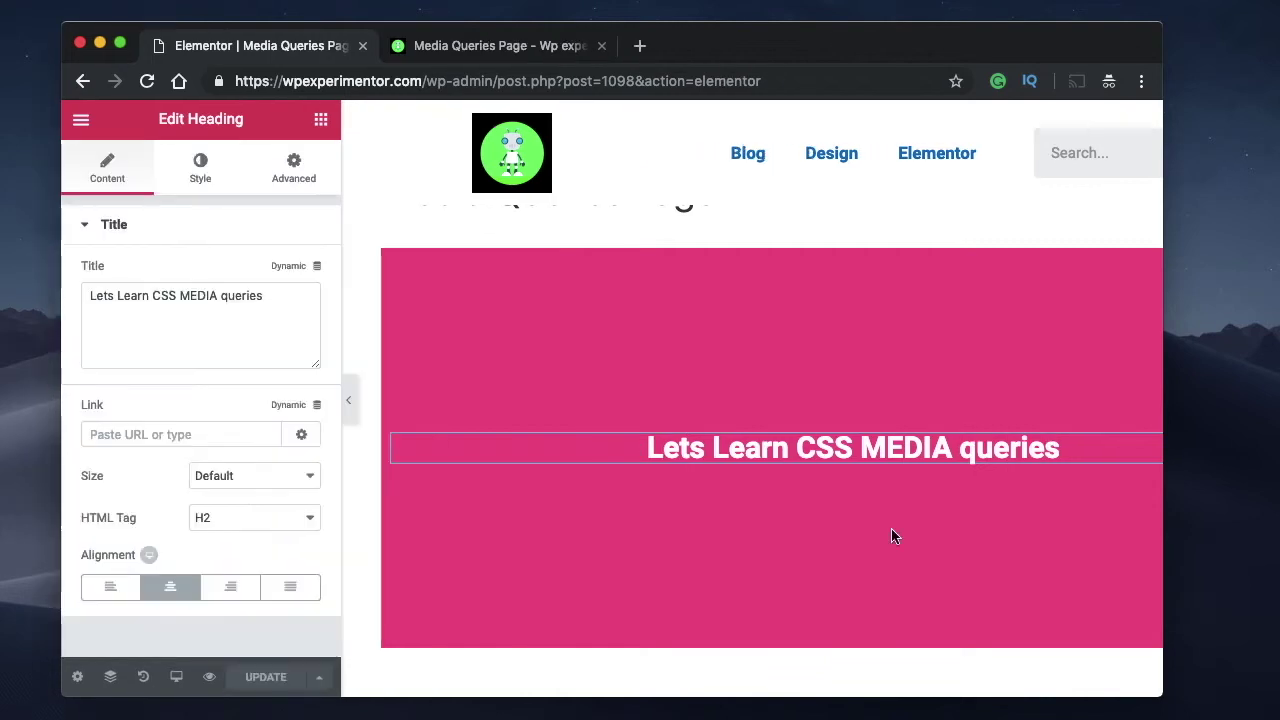
click(289, 166)
scroll(88, 508, down, 5)
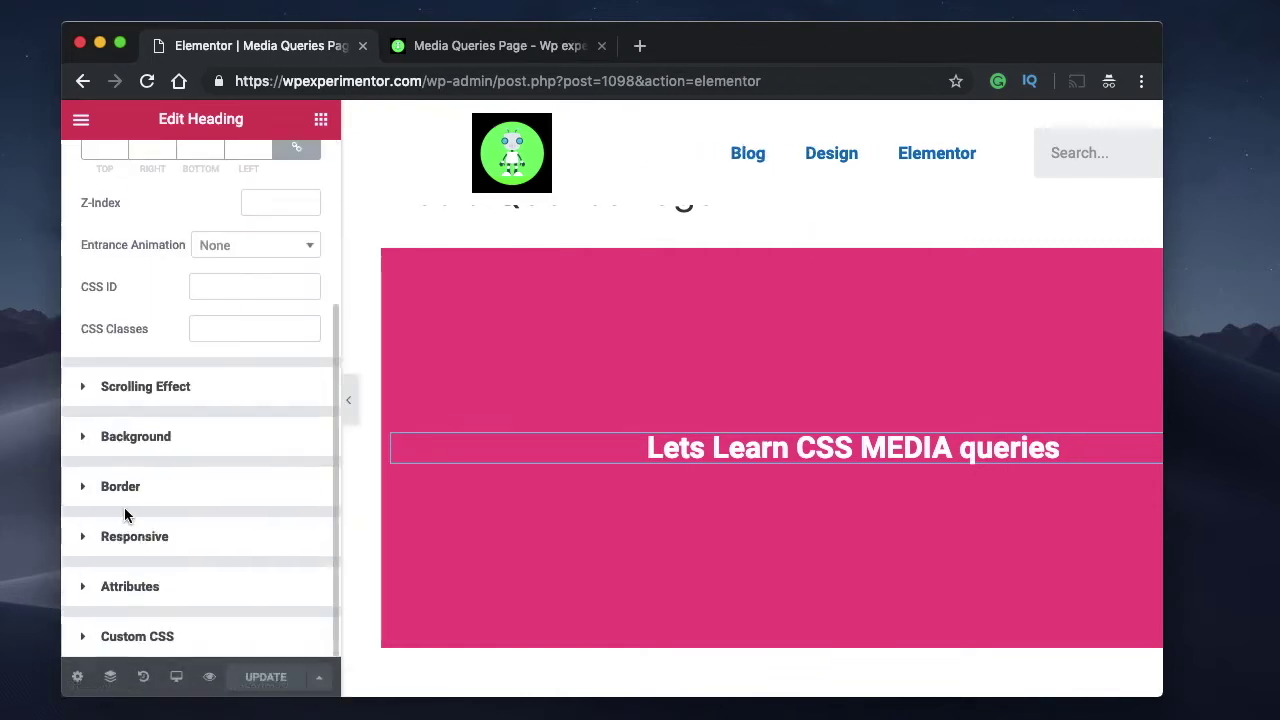
click(194, 640)
scroll(191, 567, down, 3)
scroll(191, 567, down, 2)
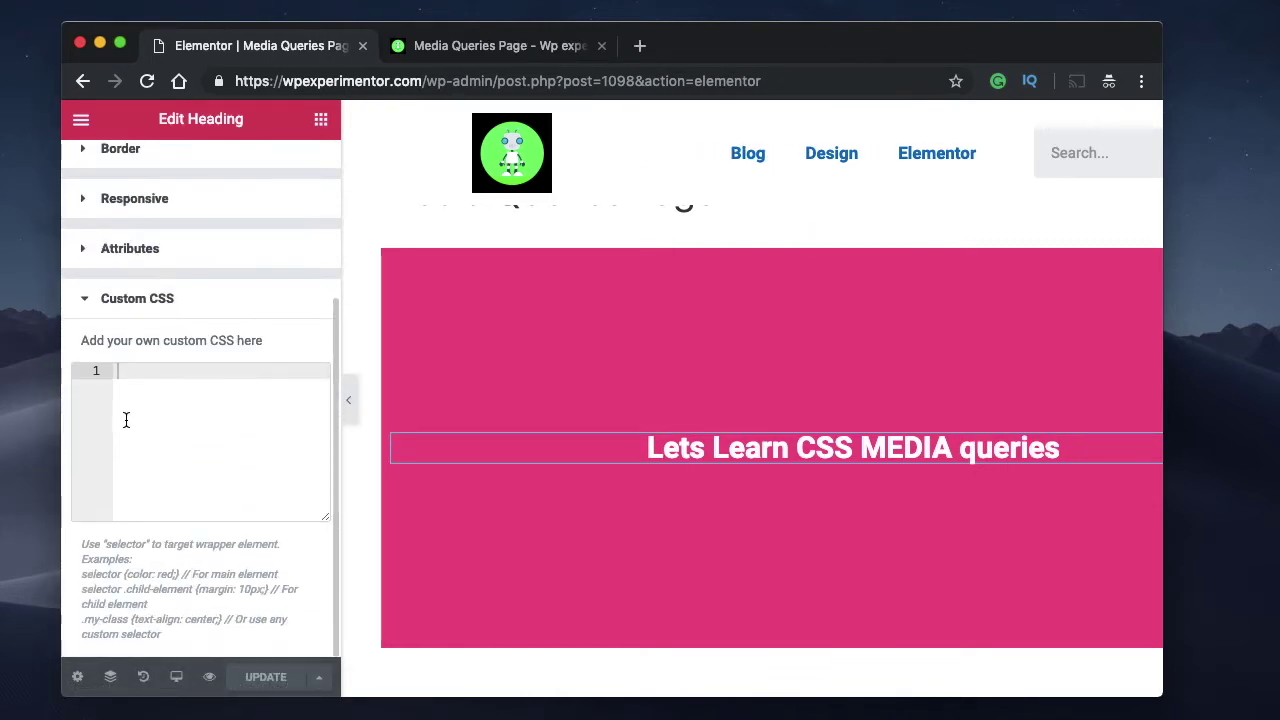
text(@media screen and (max-width: 800px){)
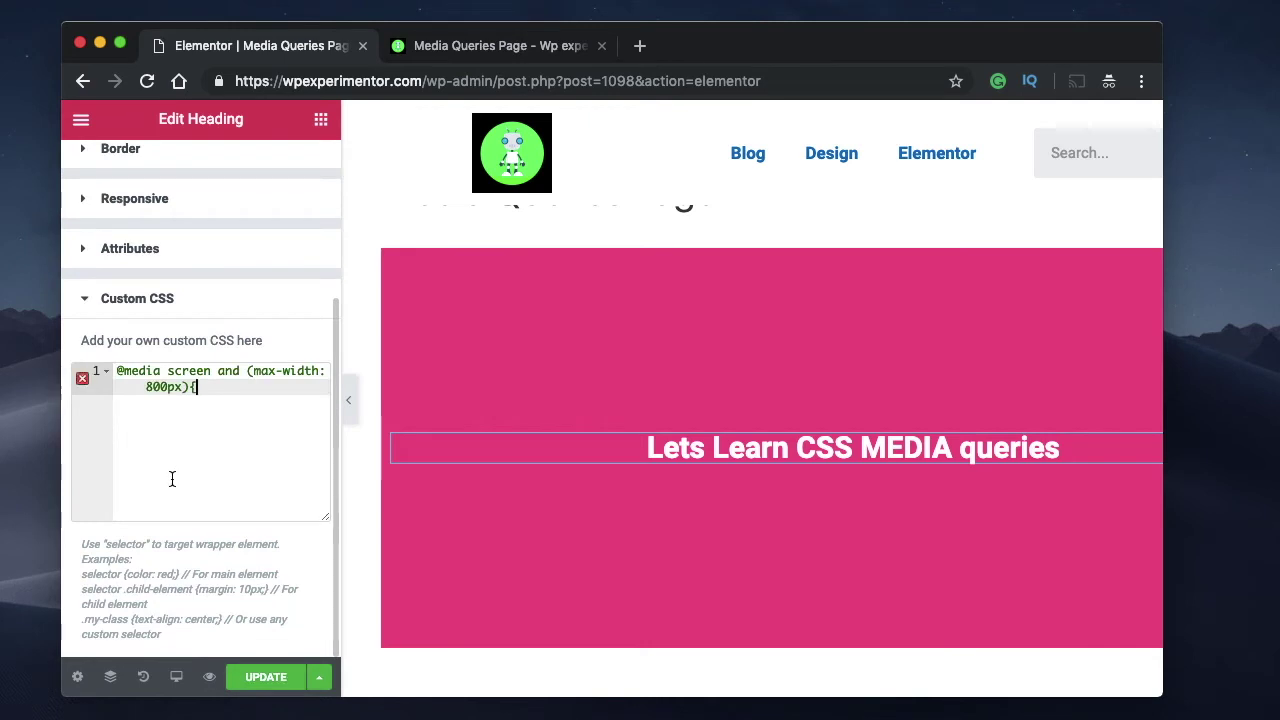
key(Return)
key(Return)
key(Return)
key(Return)
key(Return)
text(})
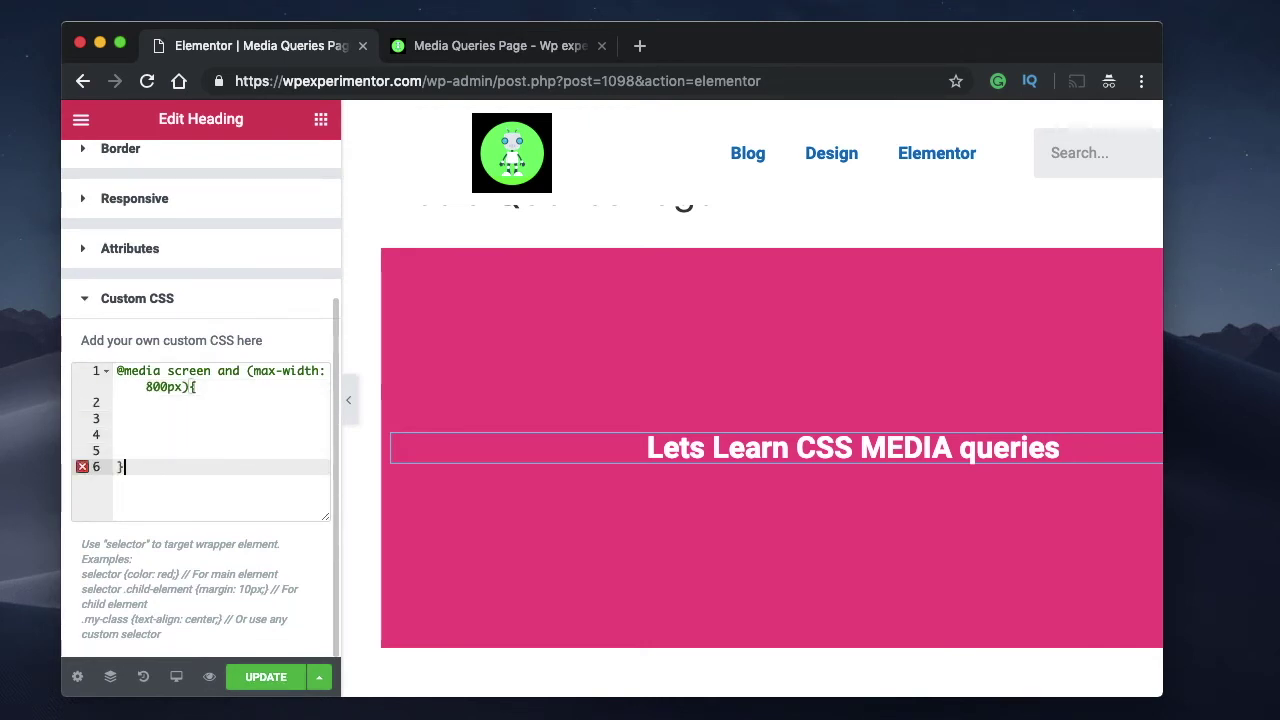
Examine the heading's media query keyword by keyword, including screen, and, max-width and its pixel value
double_click(147, 371)
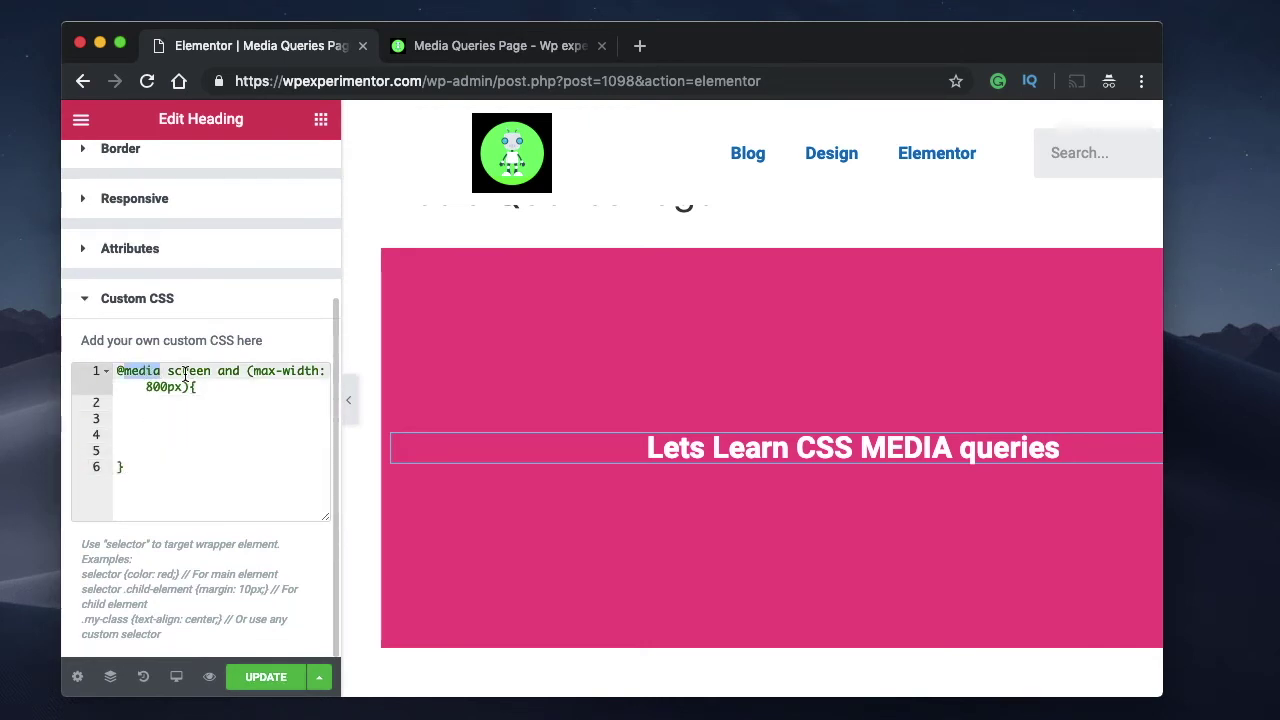
double_click(188, 371)
double_click(229, 371)
double_click(264, 371)
double_click(300, 371)
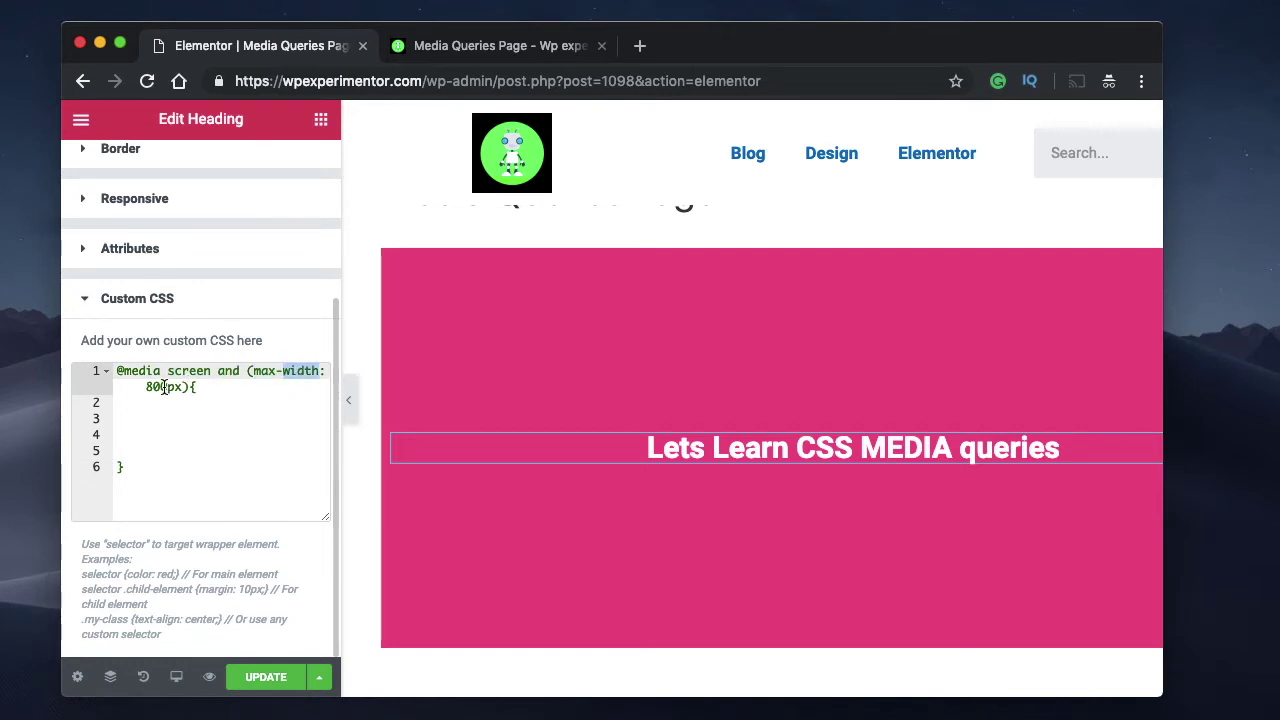
click(156, 388)
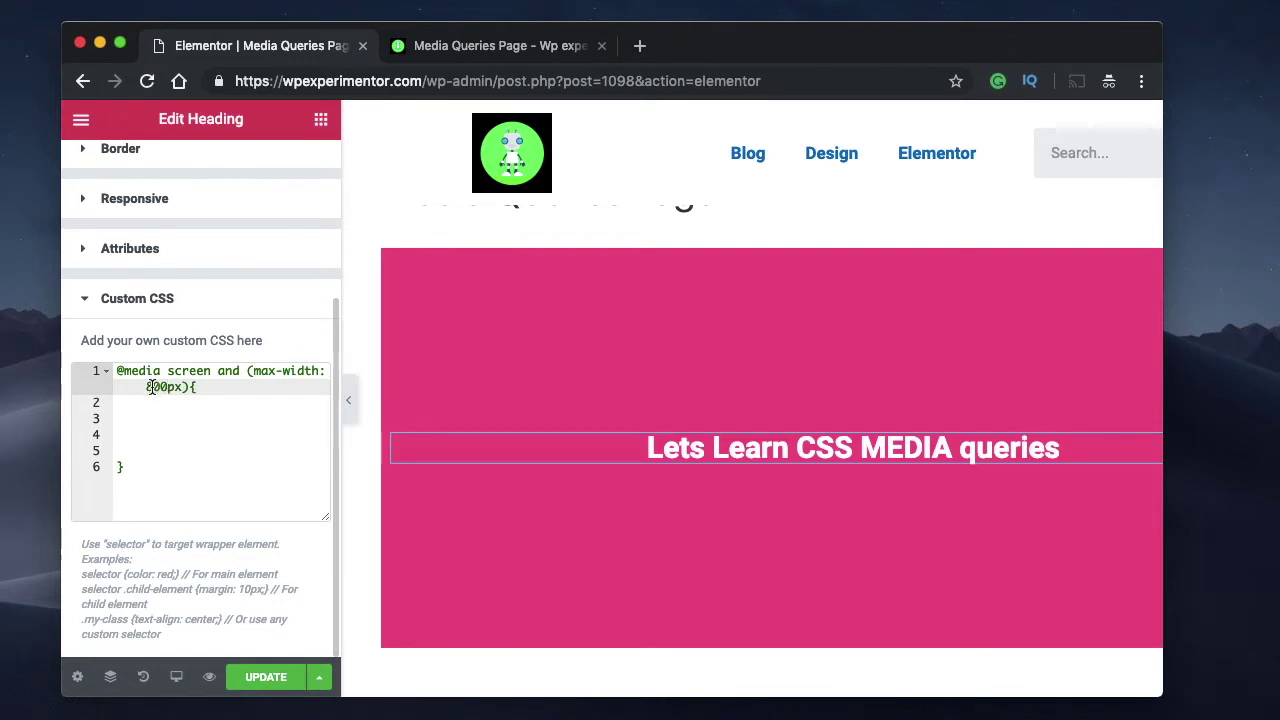
click(150, 418)
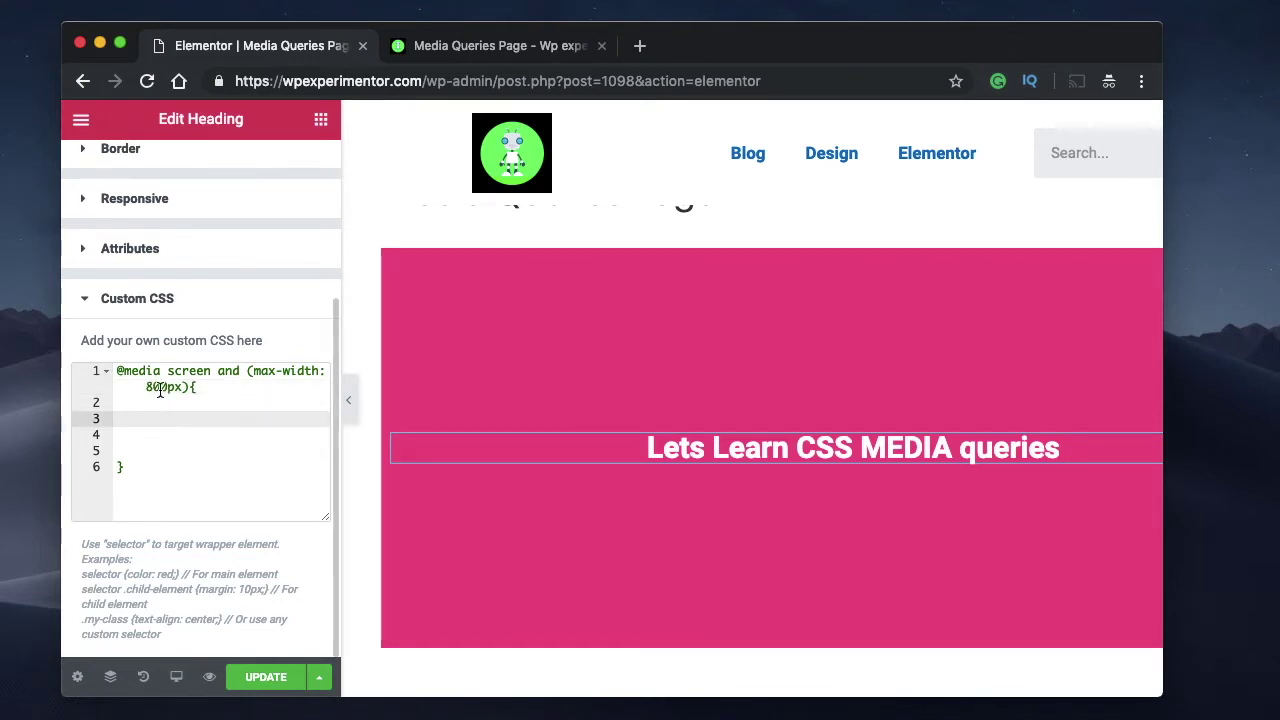
double_click(159, 388)
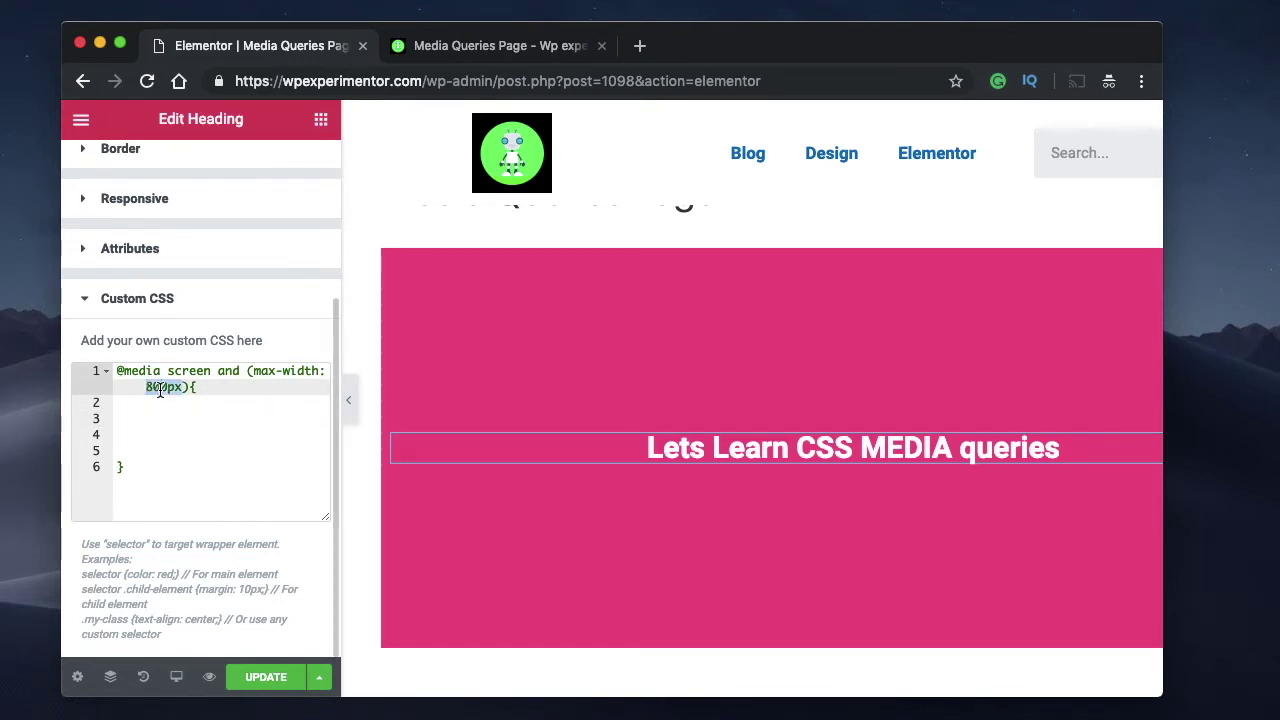
Add a selector block with "color:blue;" inside the heading's 800px media query
click(136, 424)
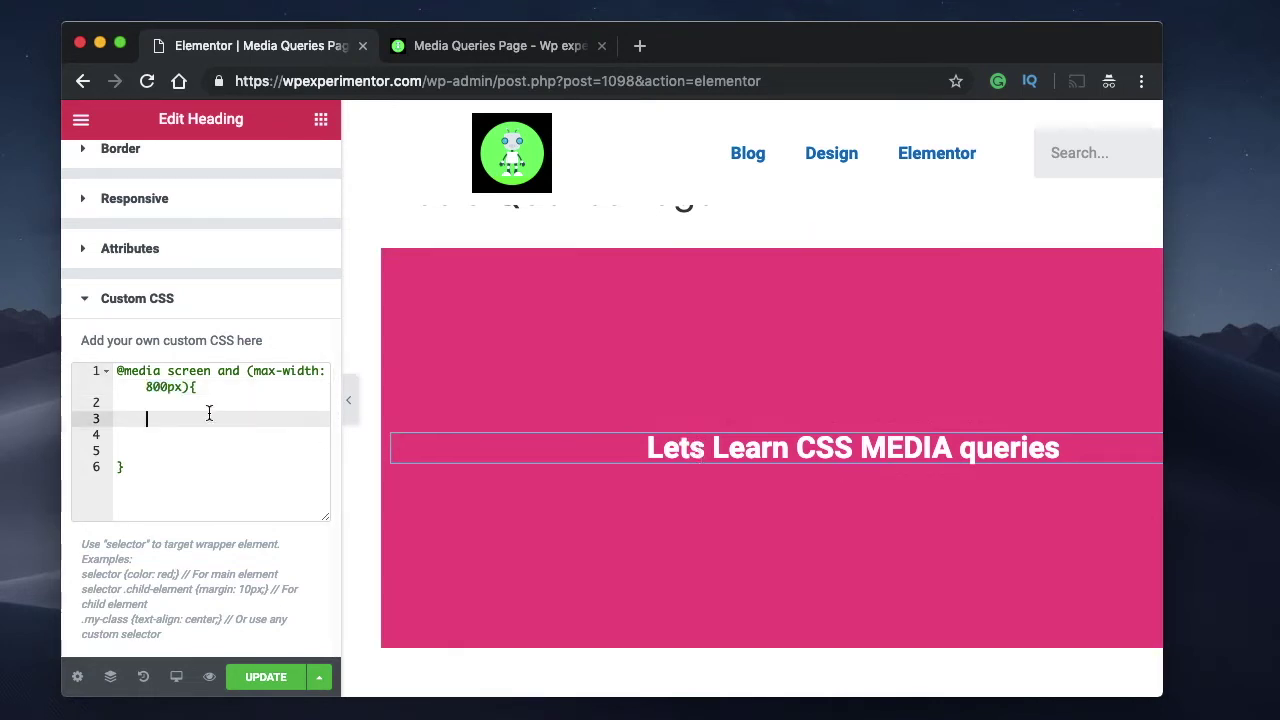
text(selector)
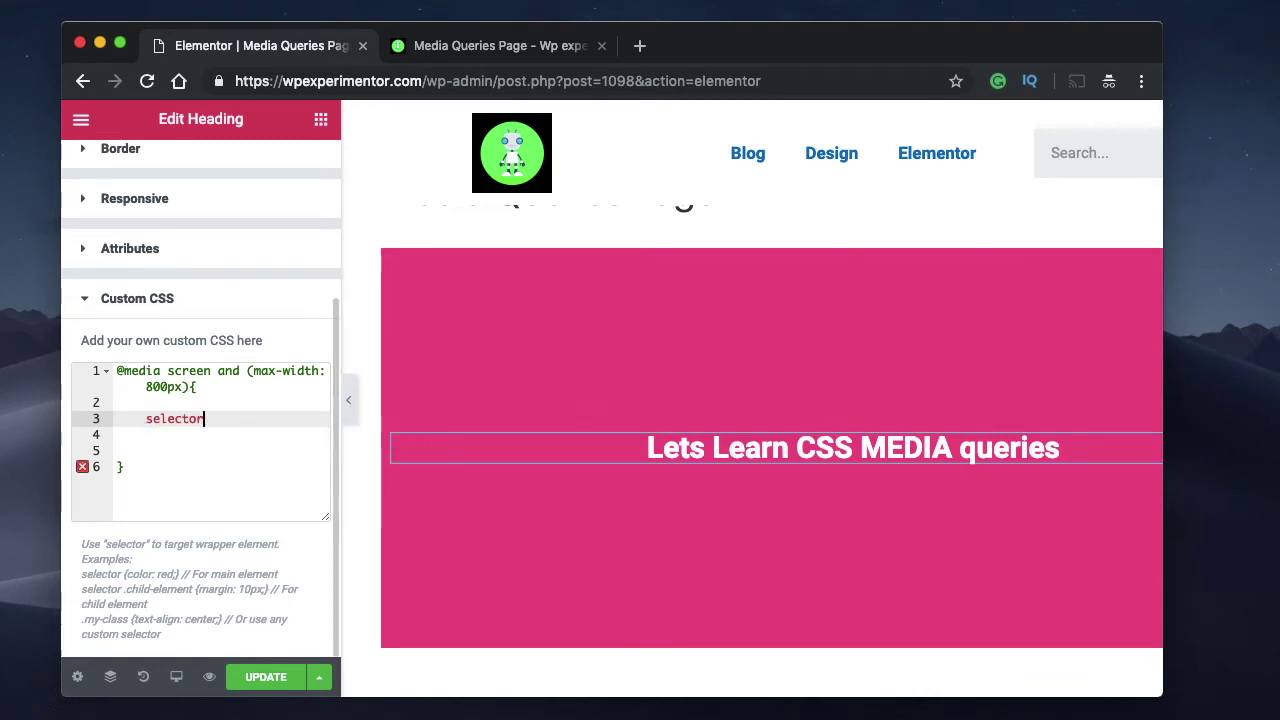
text({)
key(Return)
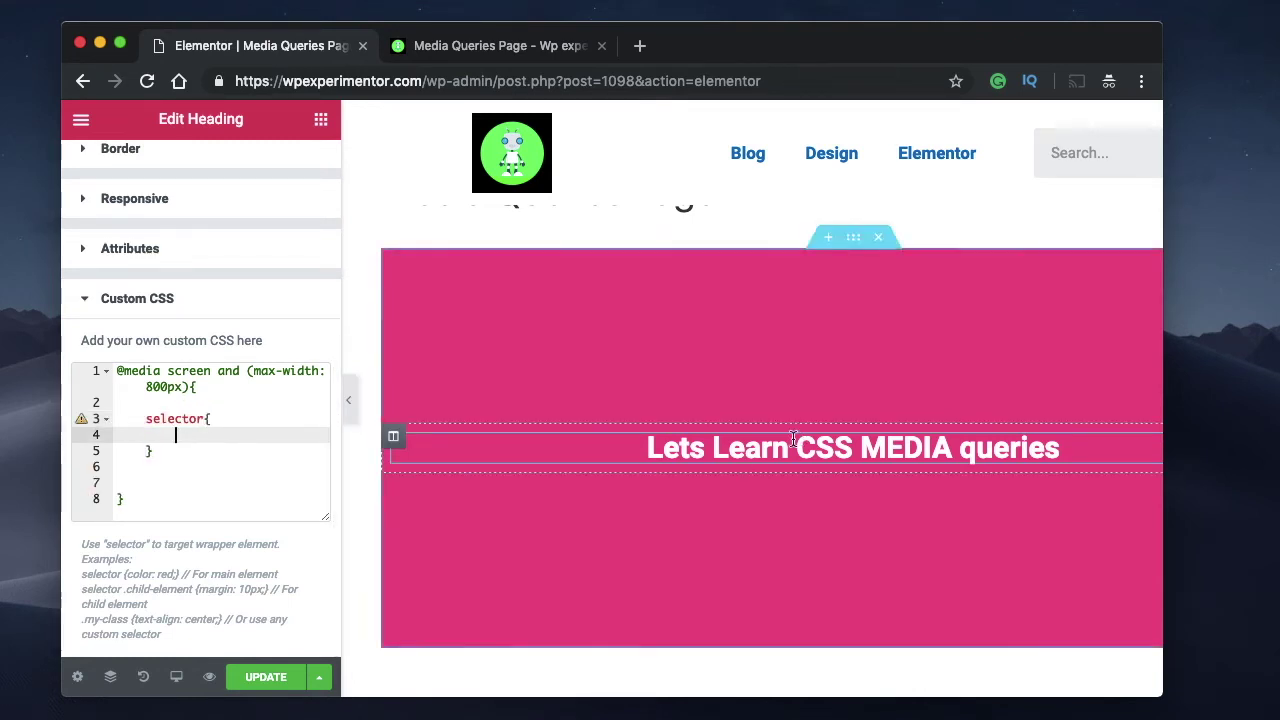
text(color:bluye)
key(BackSpace)
key(BackSpace)
text(e;)
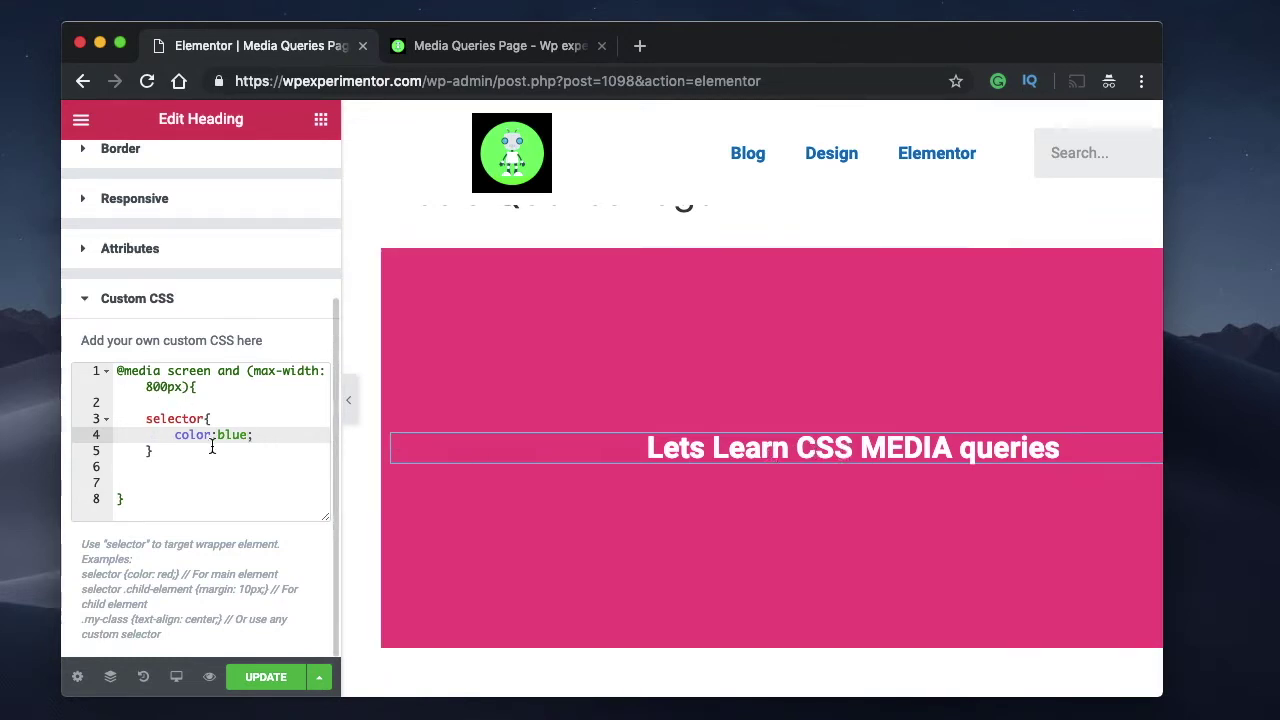
Copy the heading's complete 800px media query and paste two copies below it
click(148, 500)
key(super+a)
key(super+c)
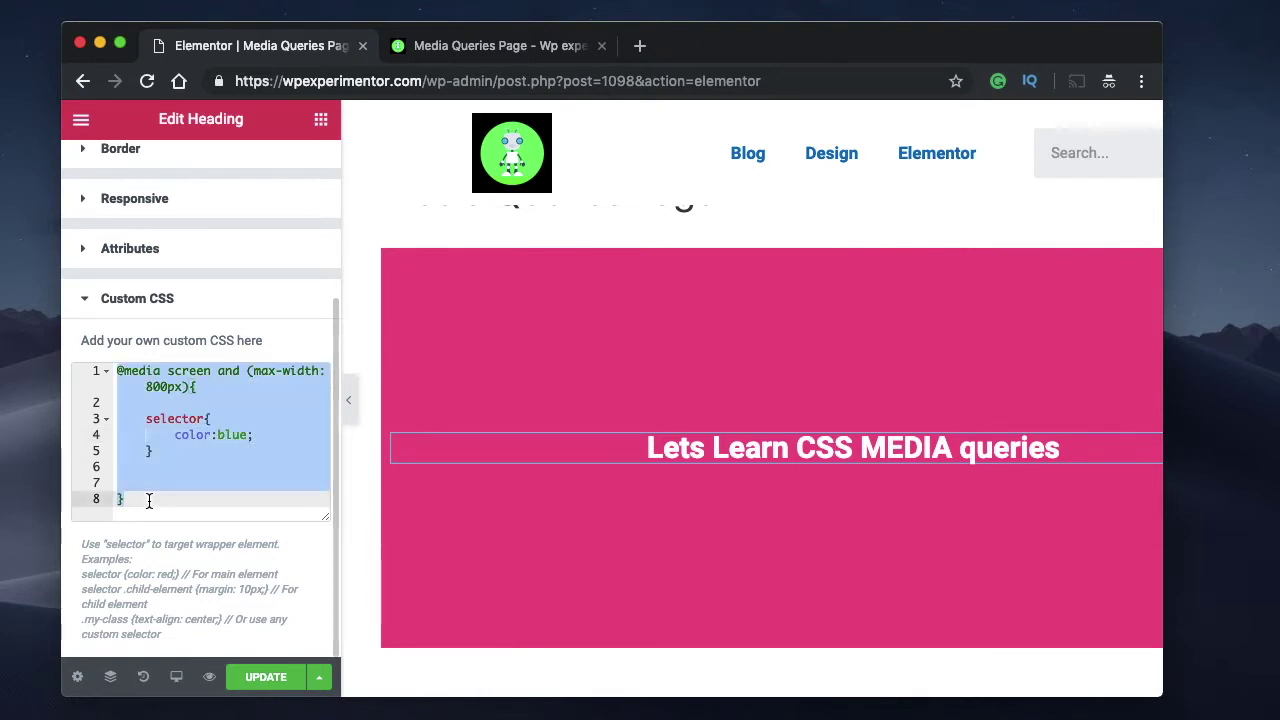
click(148, 500)
key(Return)
key(super+v)
scroll(170, 490, down, 2)
key(Return)
key(super+v)
scroll(190, 400, down, 3)
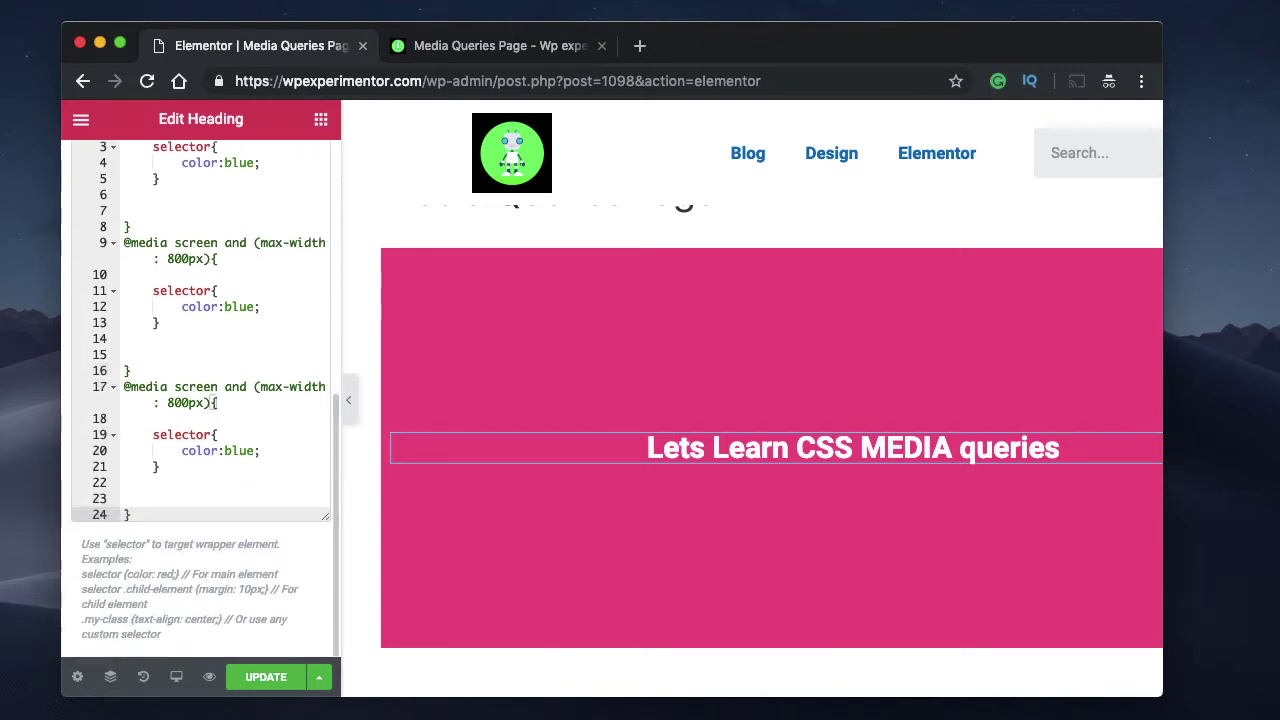
Paste another copy of the 800px media query after the third rule, making four rules
click(158, 436)
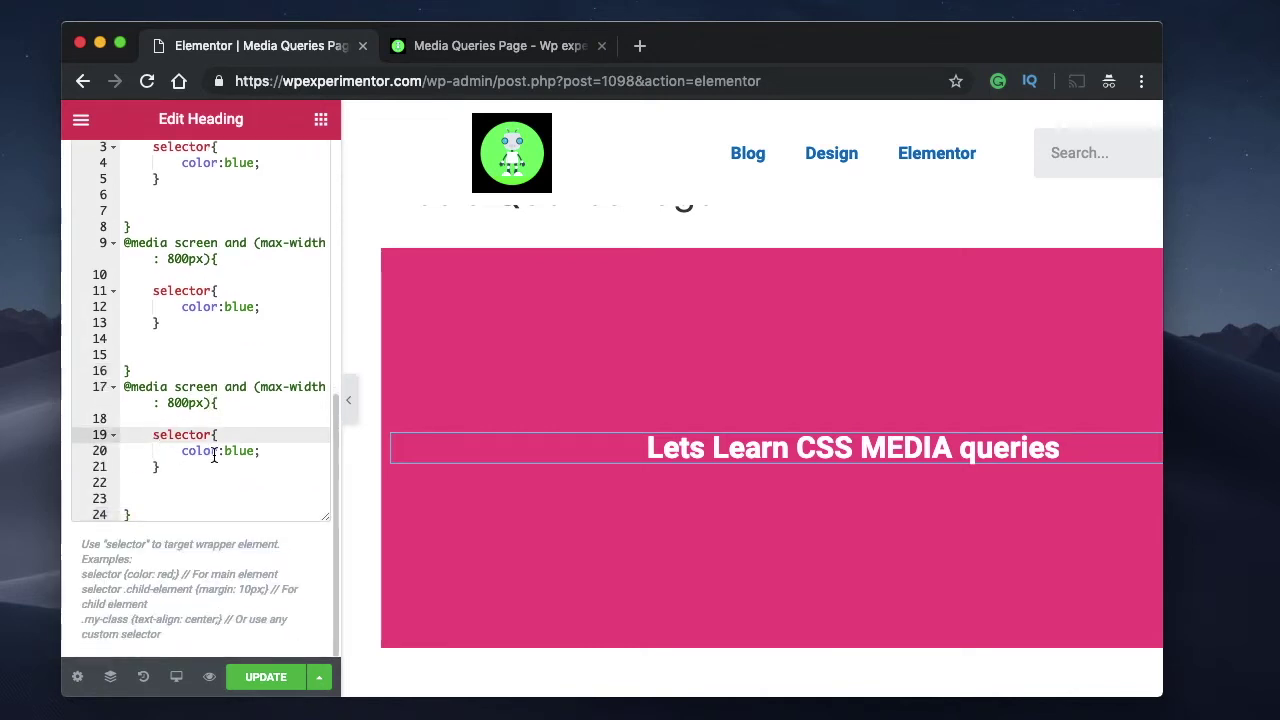
triple_click(213, 452)
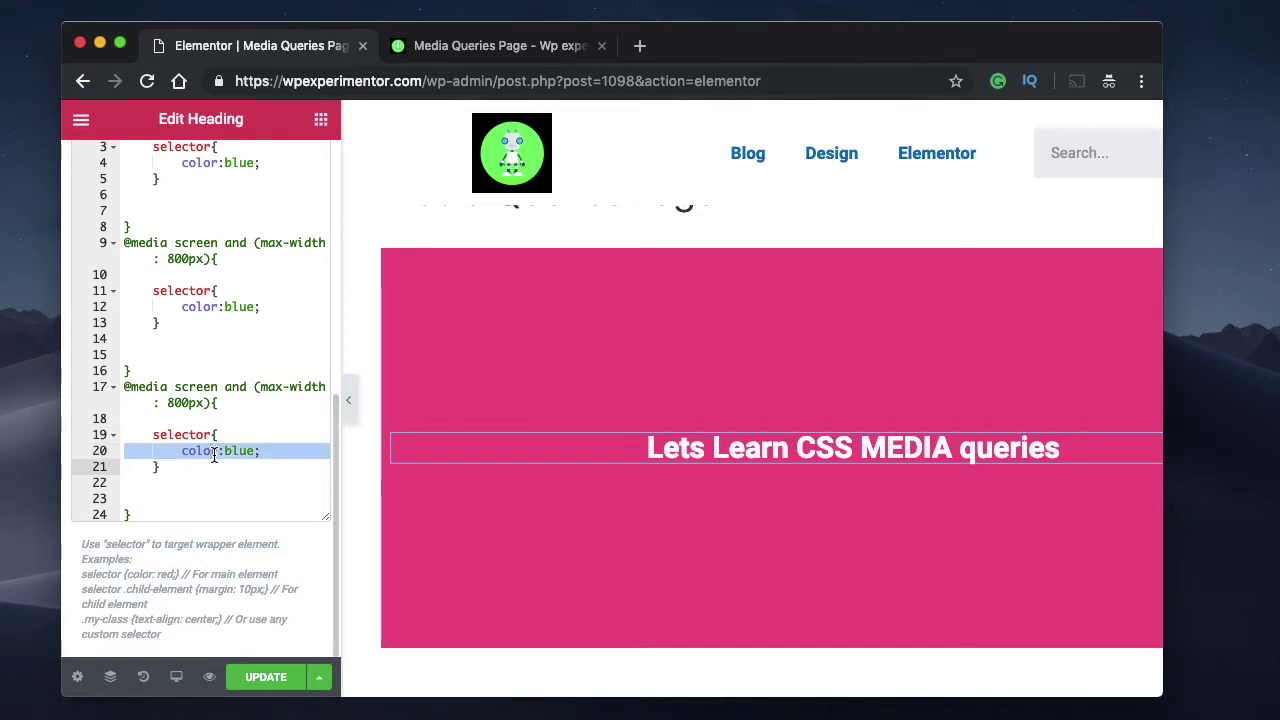
click(158, 510)
key(ctrl+v)
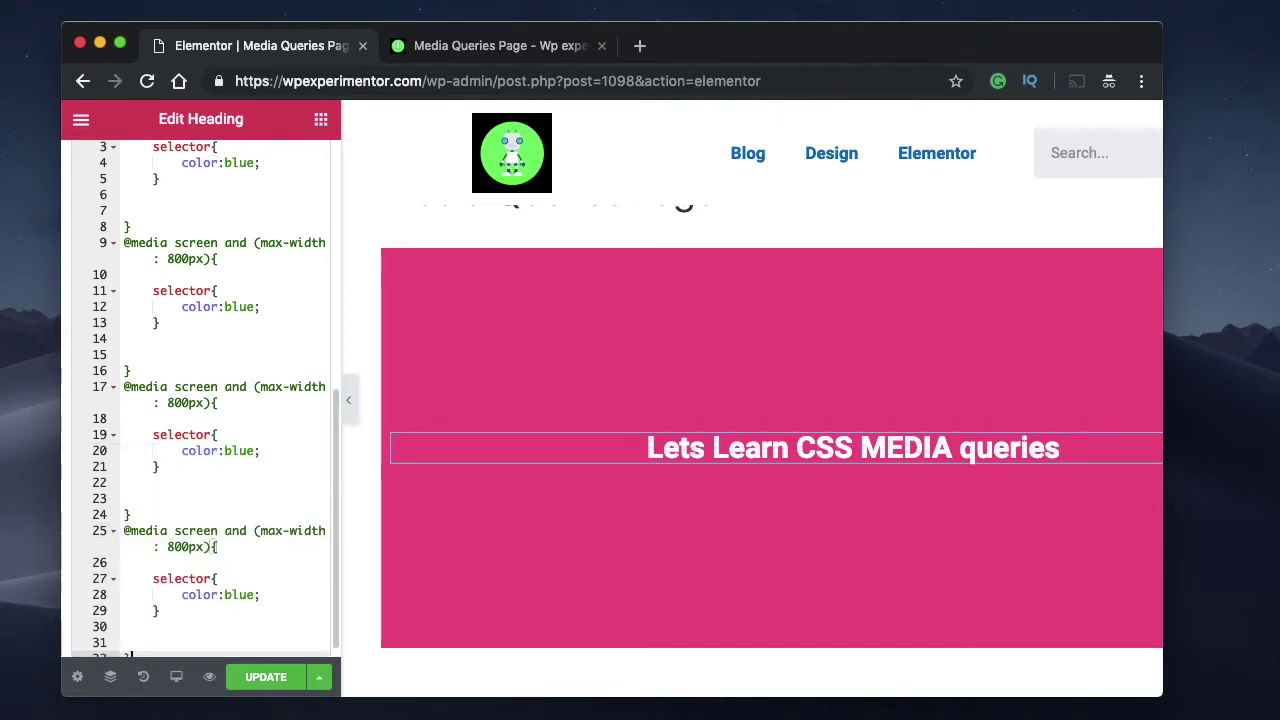
Change the second media query's max-width to 700px and its selector color to red
scroll(164, 420, up, 3)
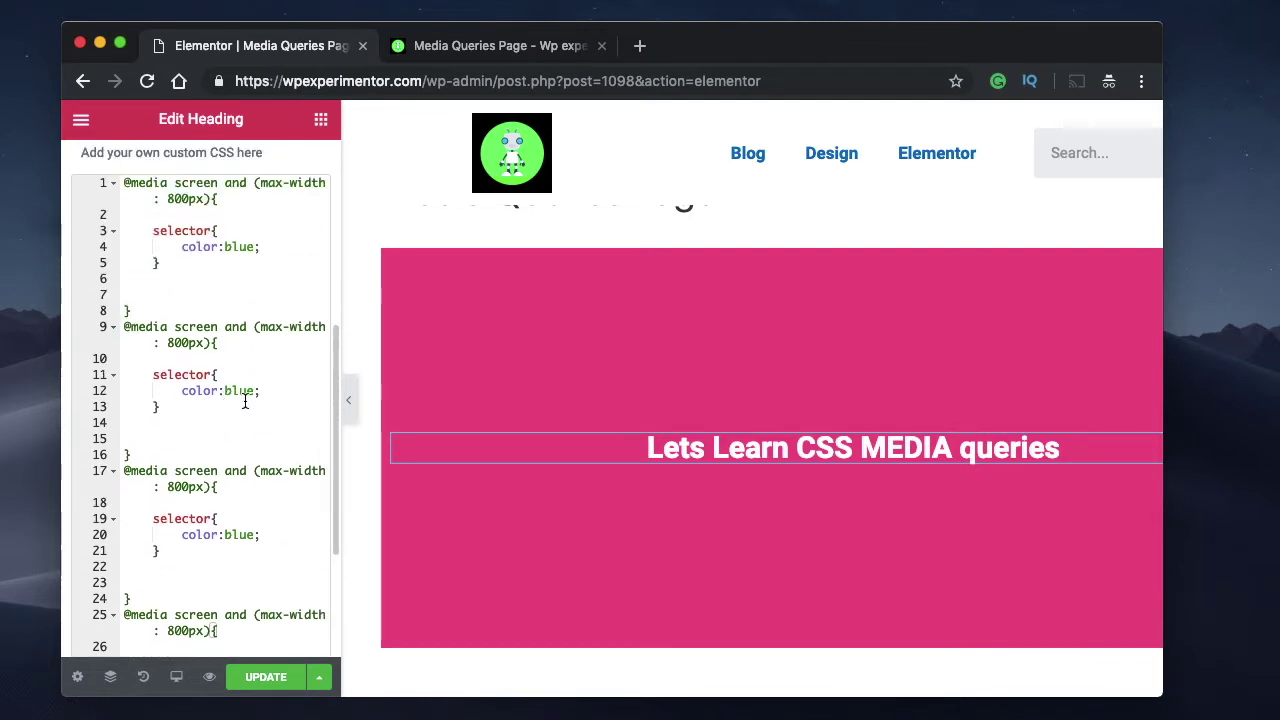
click(234, 391)
double_click(234, 391)
click(175, 343)
key(BackSpace)
text(7)
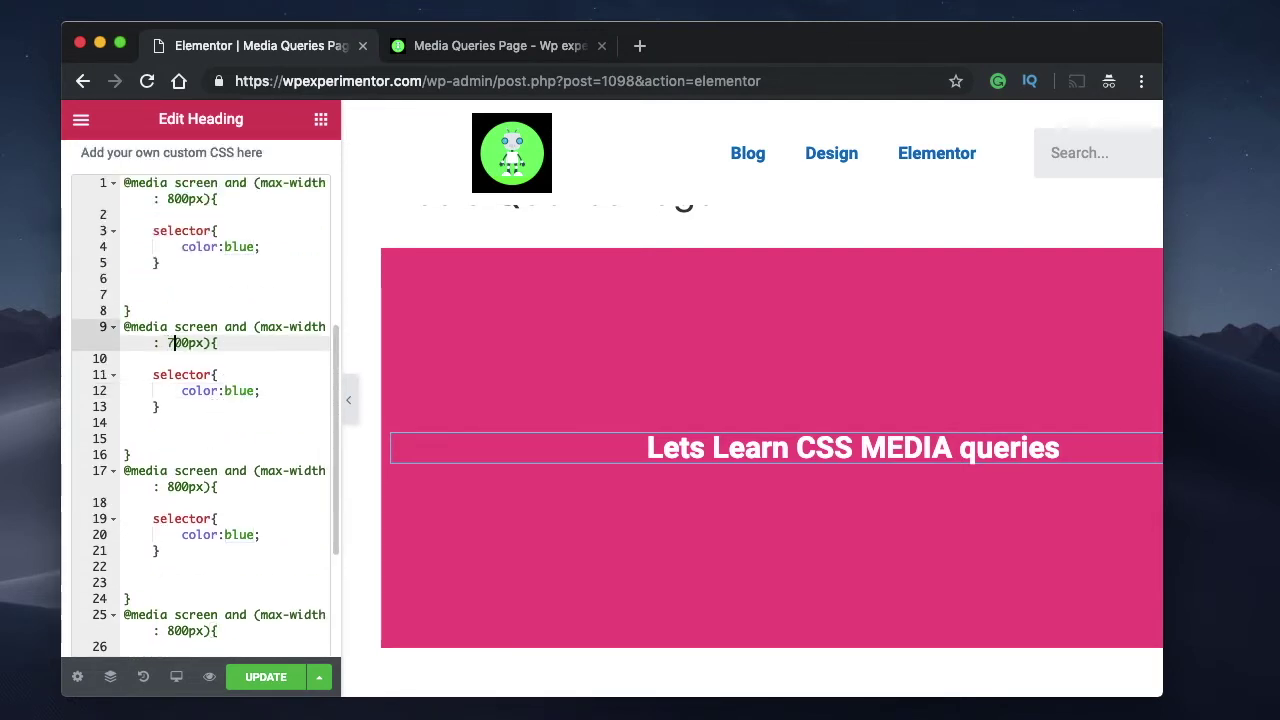
double_click(234, 391)
text(red)
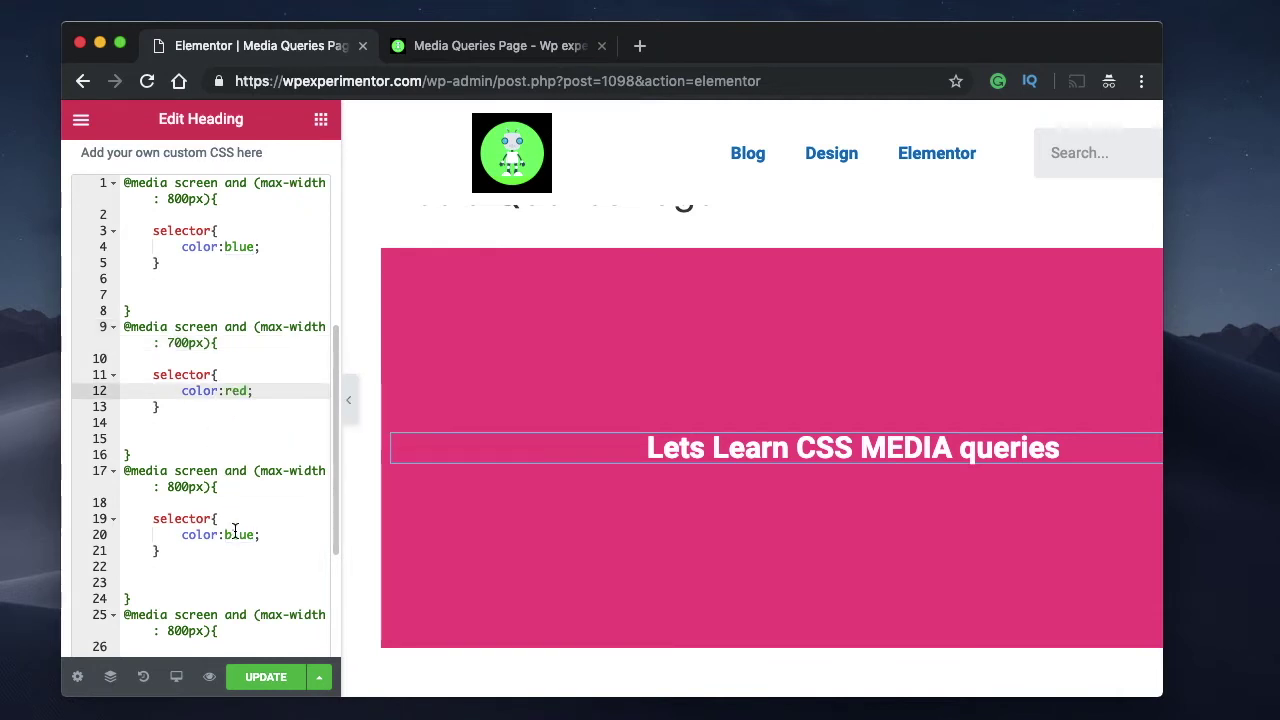
Set the third media query's selector color to black and select the fourth rule's color value
double_click(234, 533)
text(black)
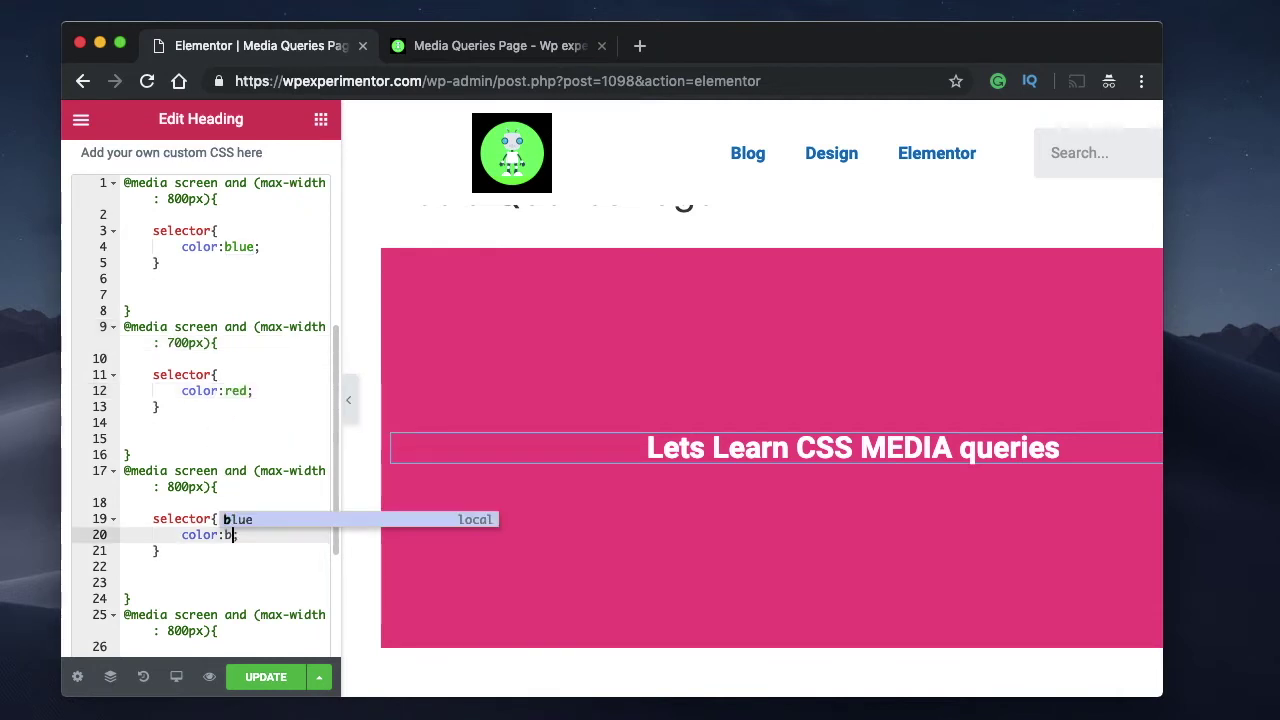
scroll(256, 476, down, 3)
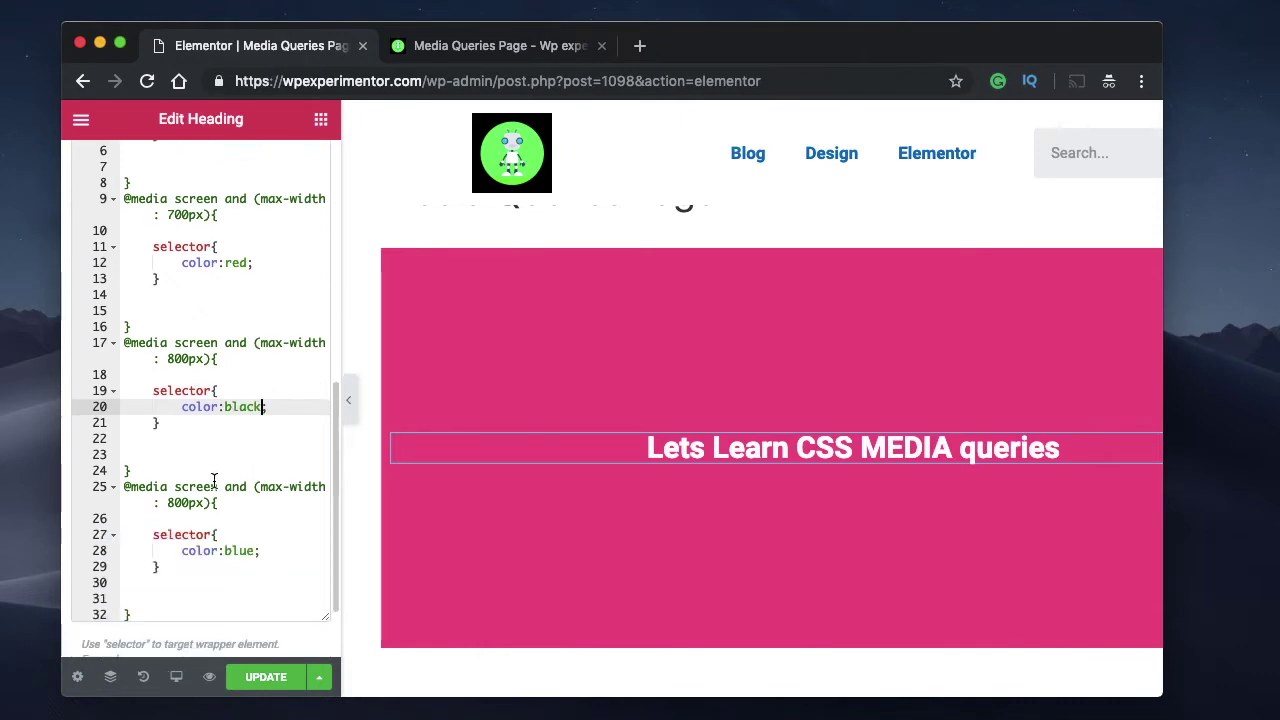
double_click(245, 551)
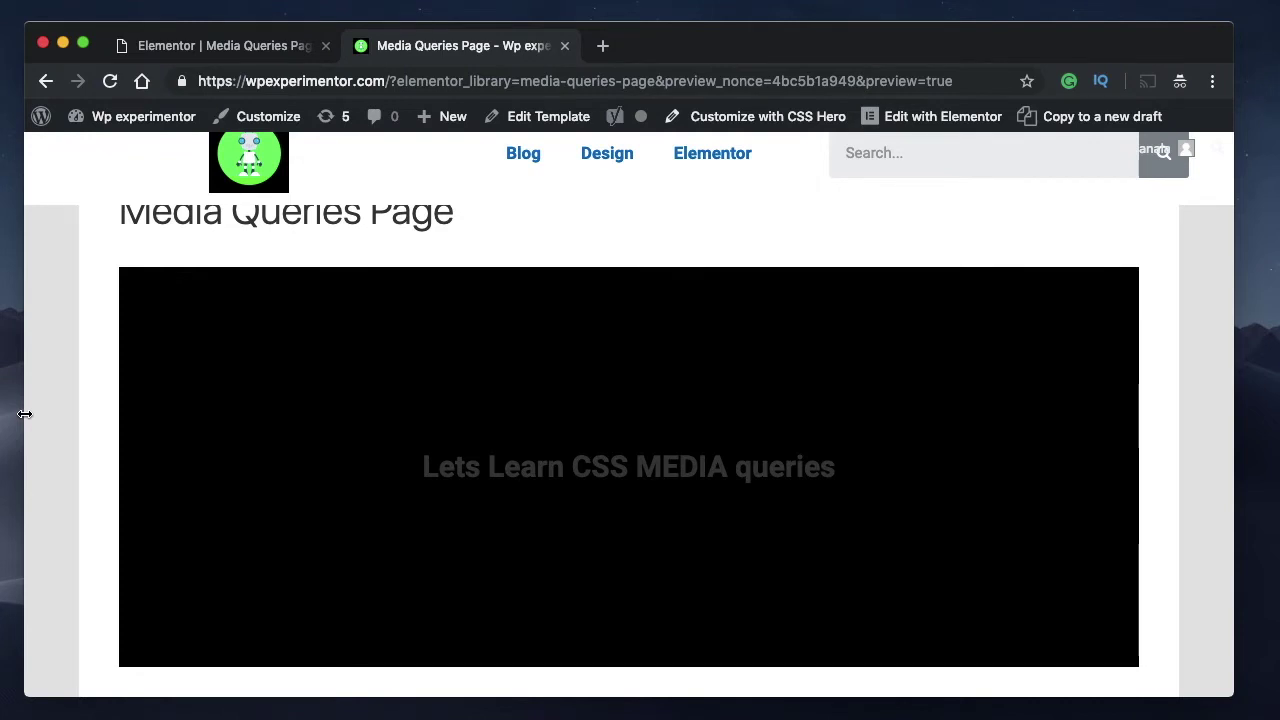
Narrow the browser window on the page preview and return to the editor to highlight the selector in the heading's 500px rule
drag(30, 414, 194, 274)
click(385, 52)
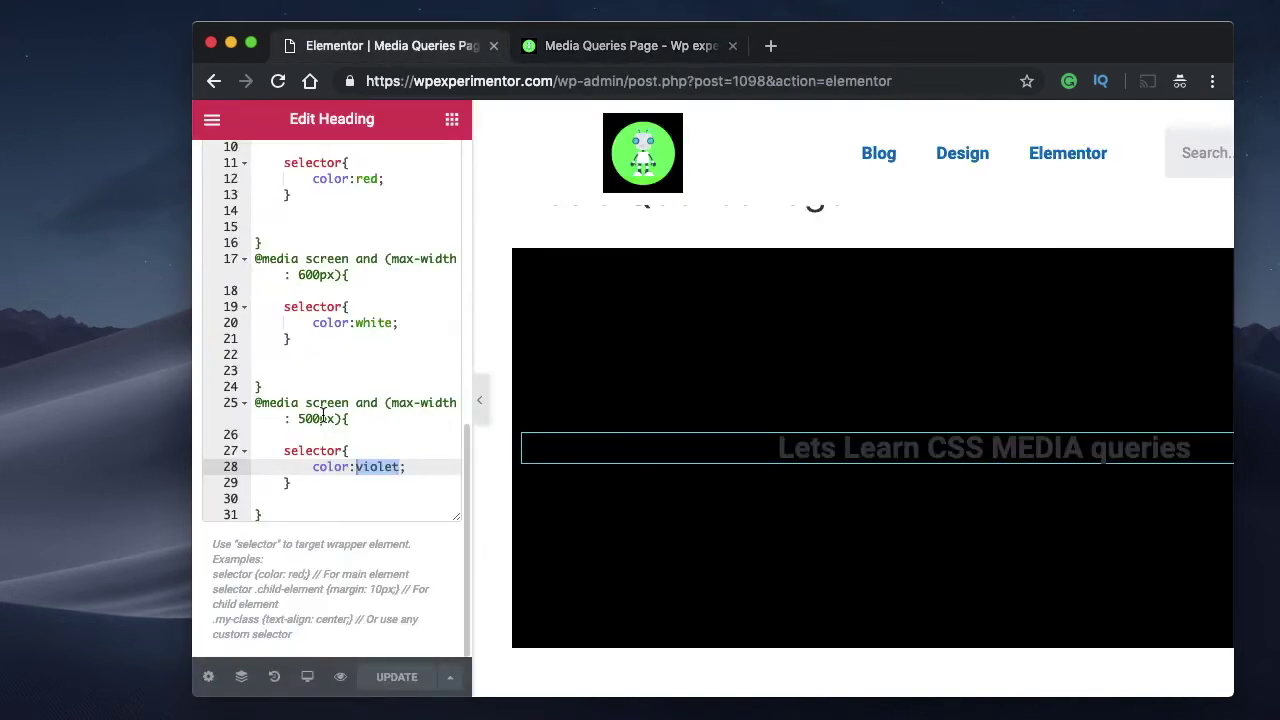
double_click(314, 451)
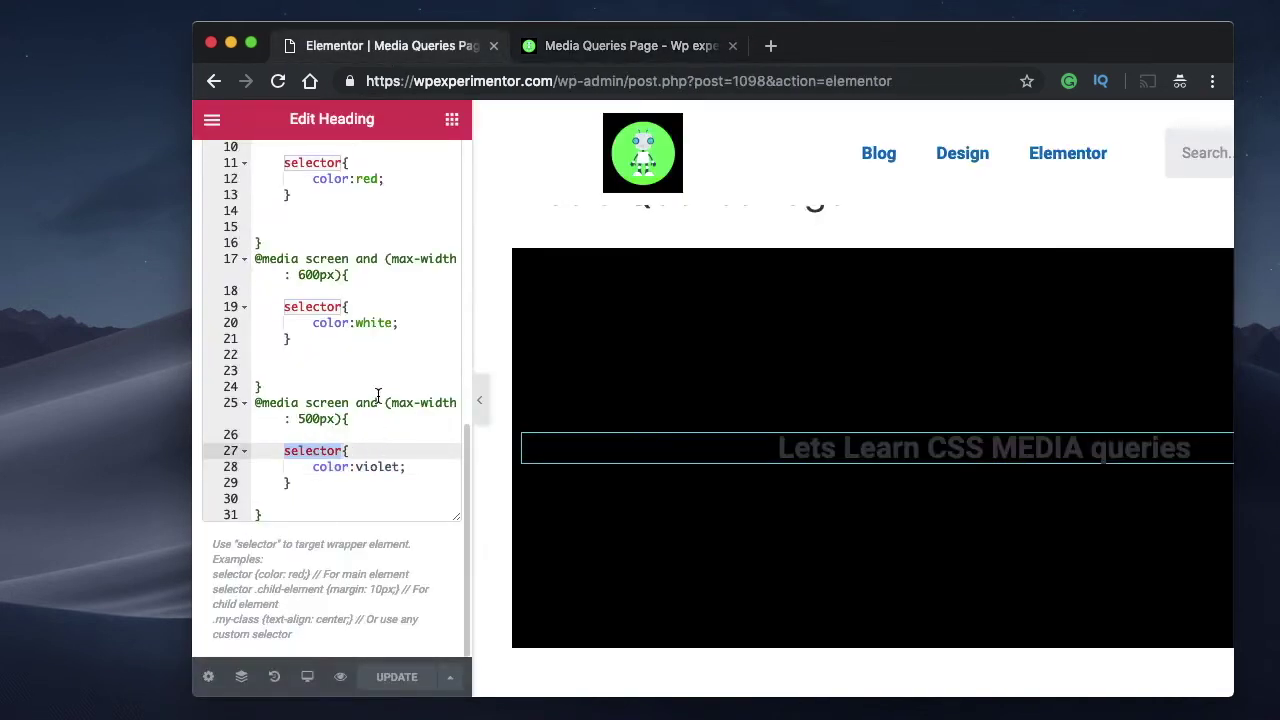
Review the heading's custom CSS, highlighting the 600px rule's color value and the 800px media query line
double_click(375, 323)
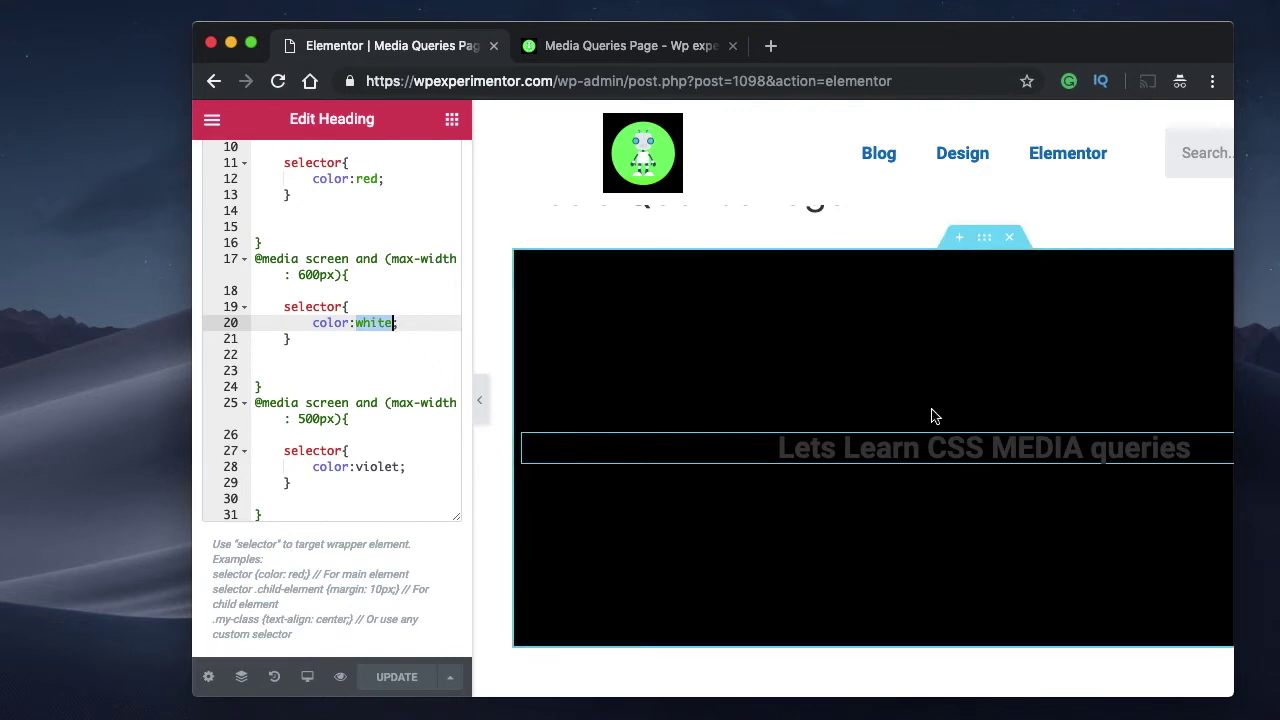
click(370, 279)
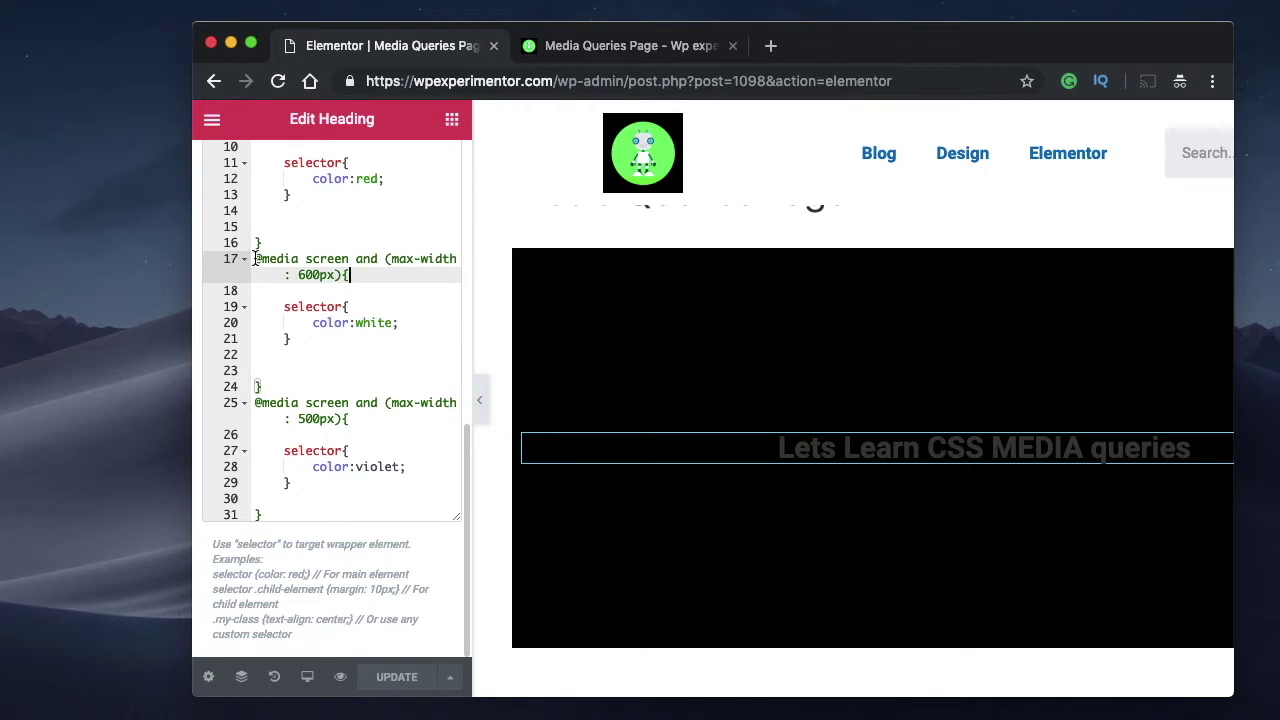
scroll(255, 259, up, 10)
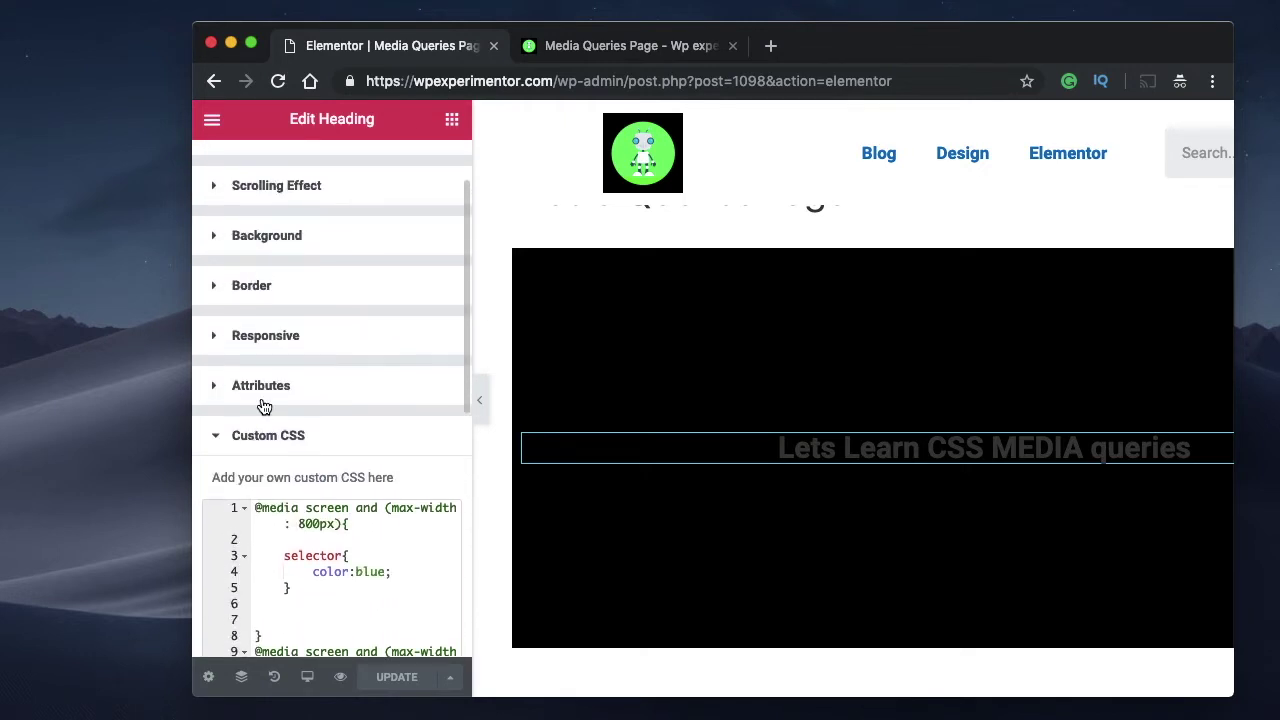
scroll(243, 414, down, 3)
double_click(298, 391)
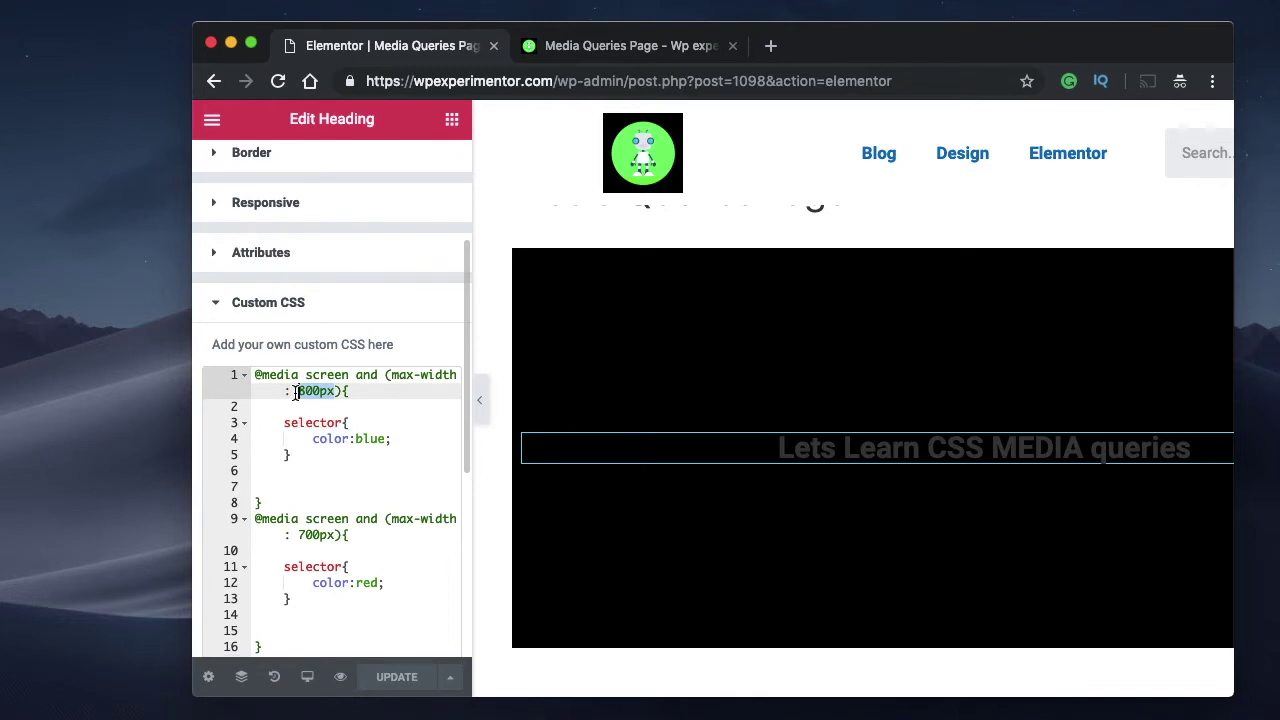
scroll(723, 380, up, 1)
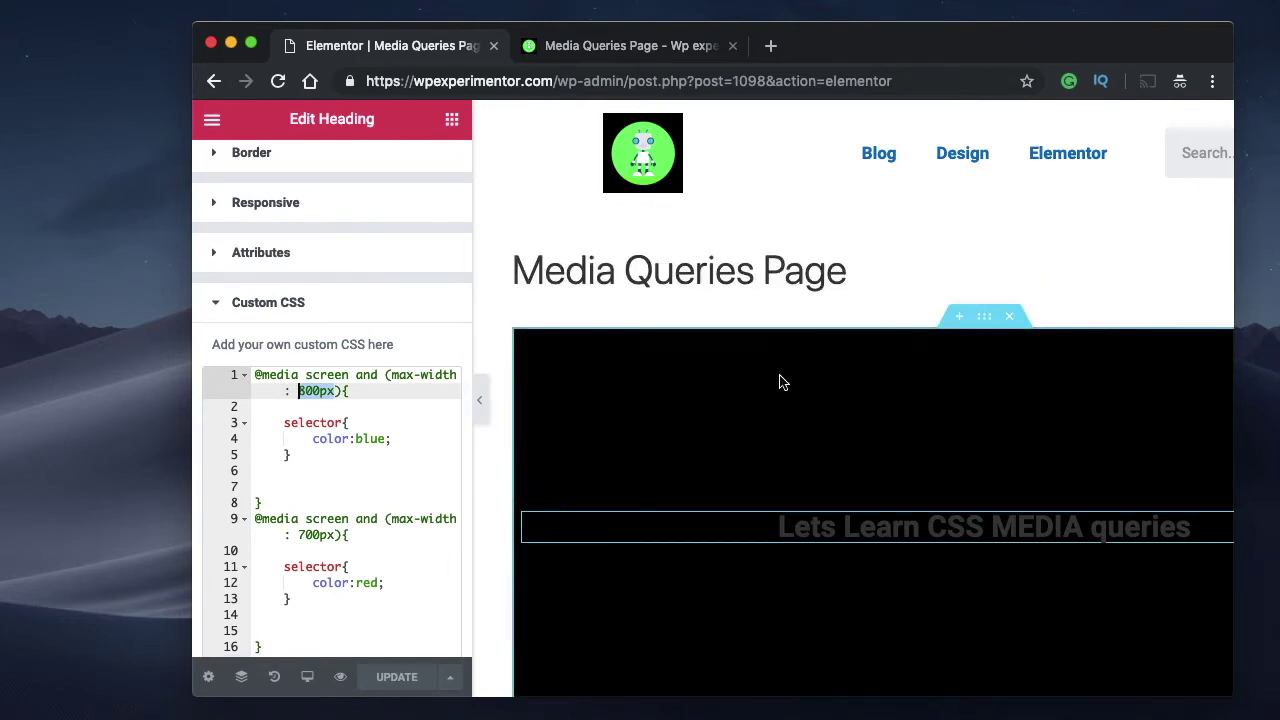
triple_click(304, 385)
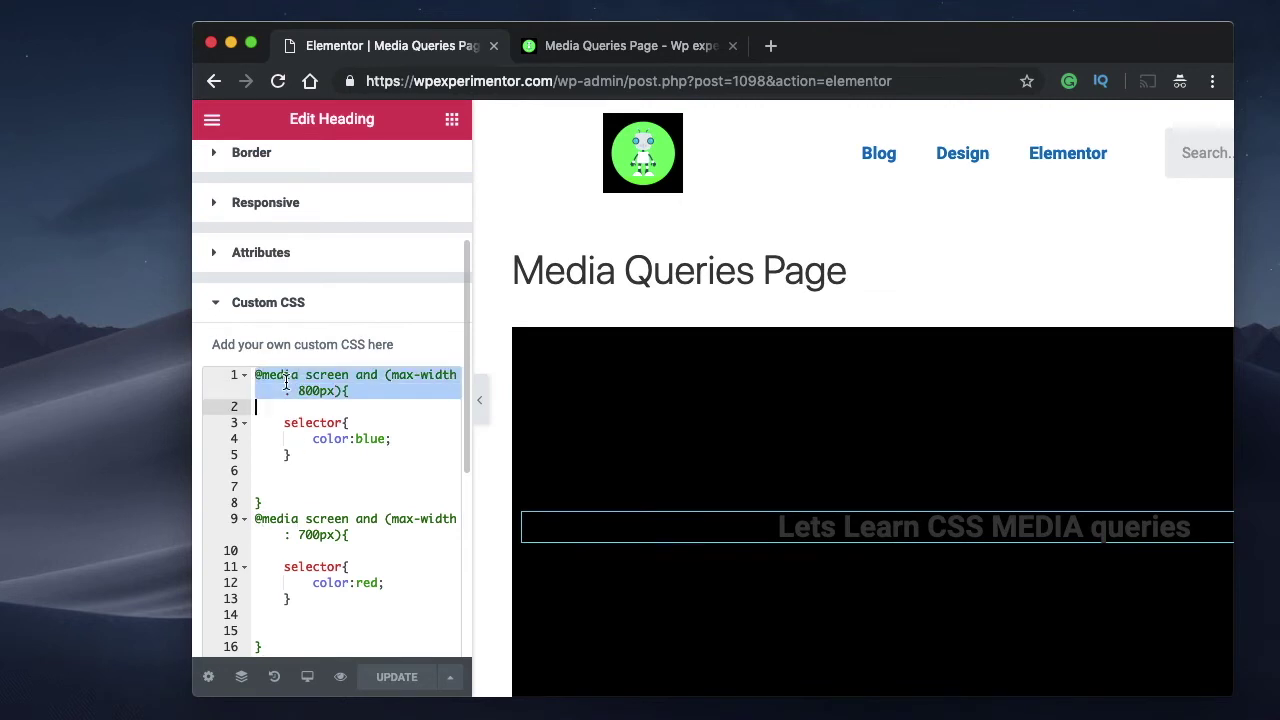
click(285, 426)
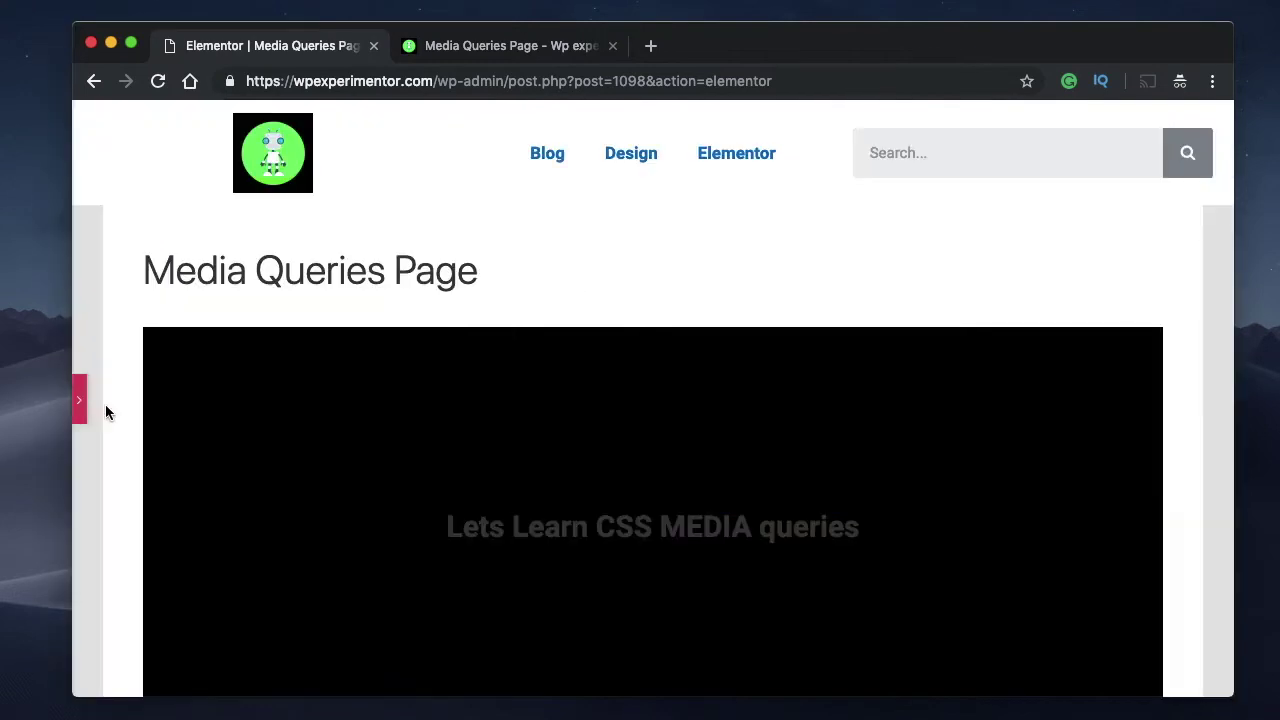
Reopen the editing panel and examine the visibility declarations in the heading's 600px and 500px media queries
click(84, 404)
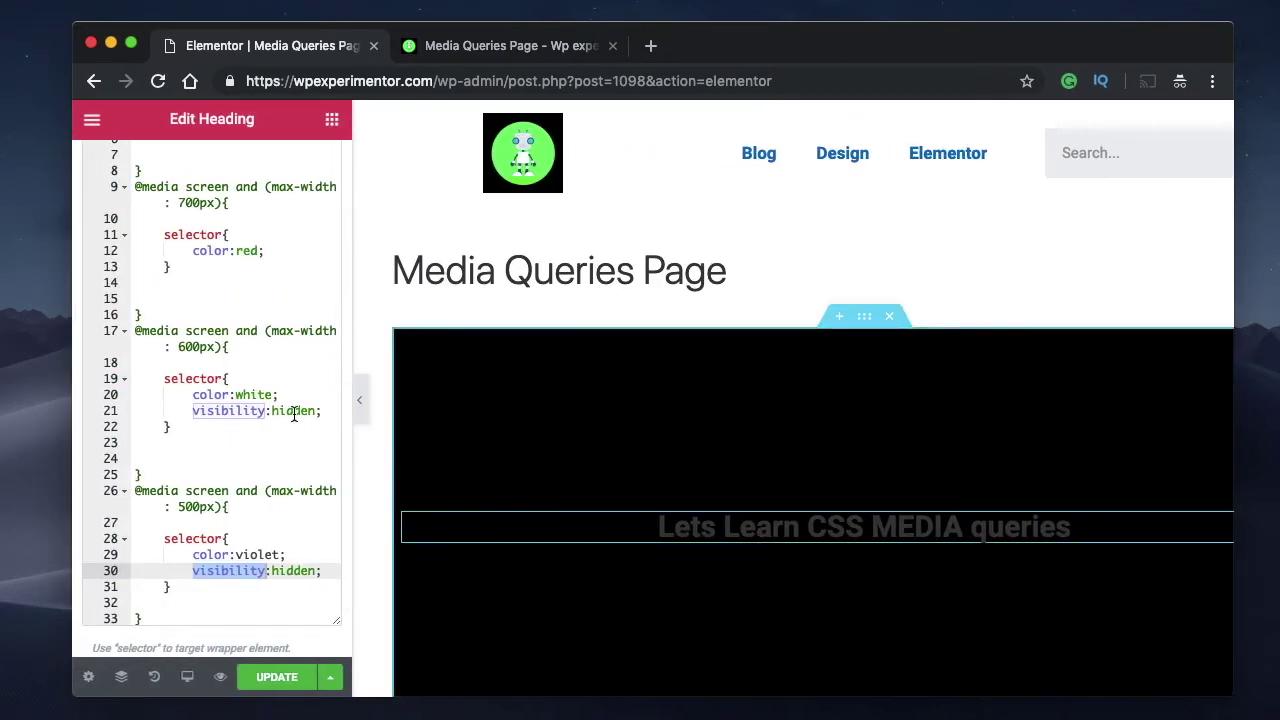
triple_click(229, 408)
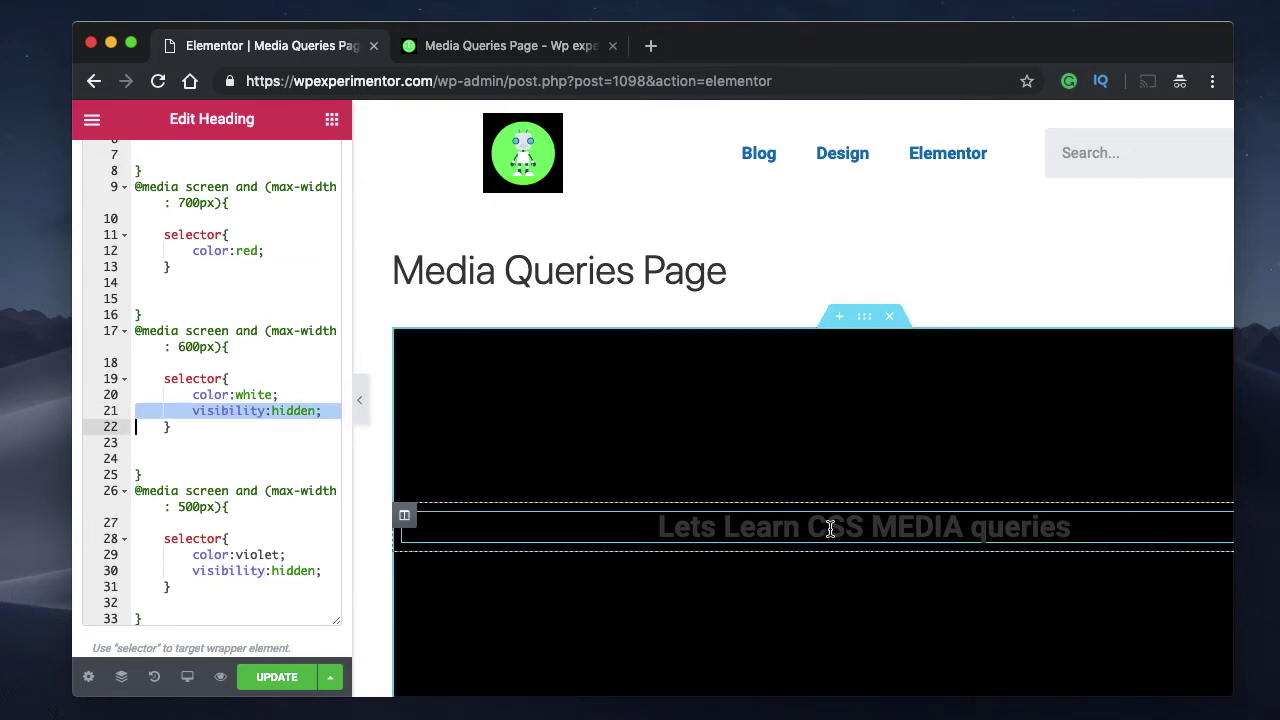
double_click(234, 412)
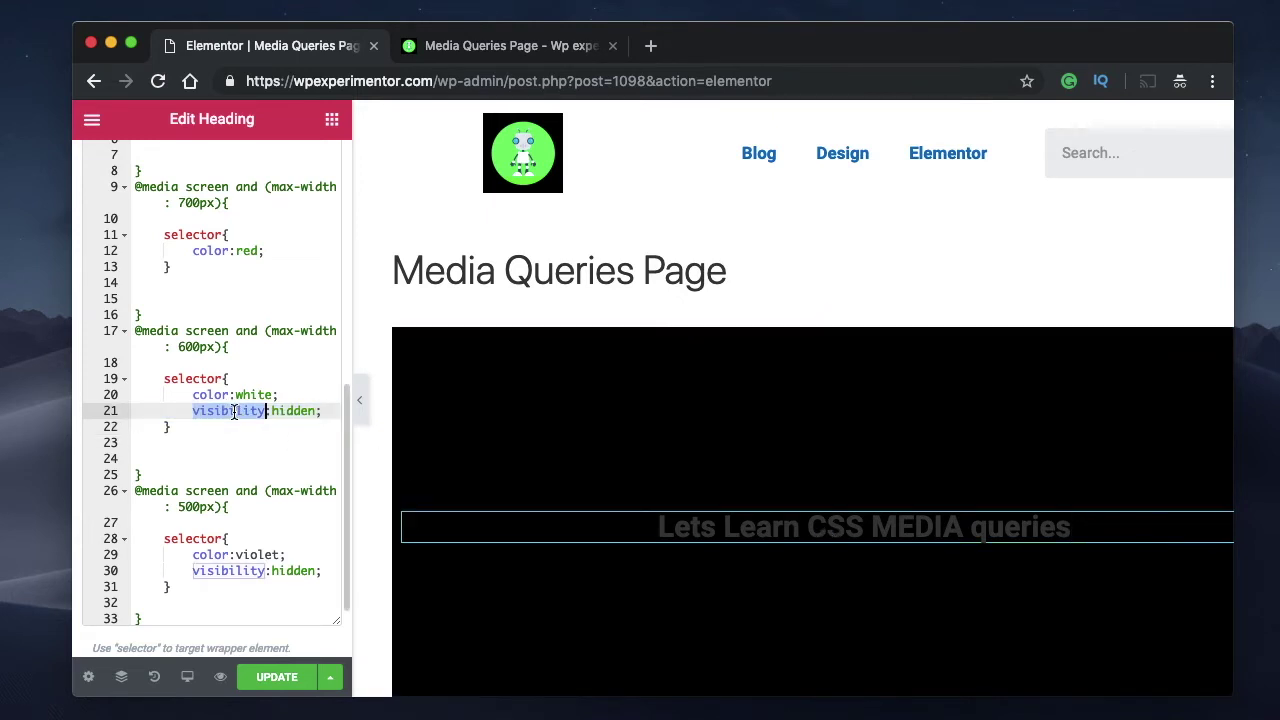
double_click(285, 412)
double_click(233, 412)
double_click(193, 347)
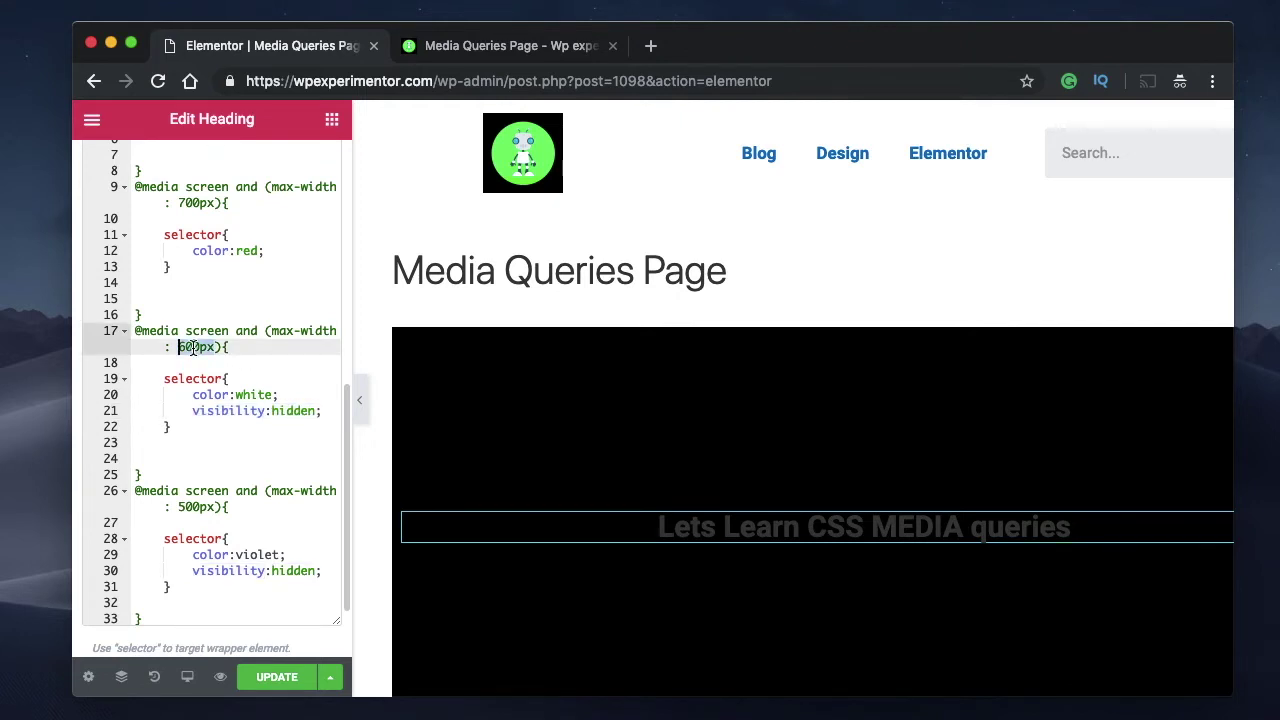
double_click(242, 571)
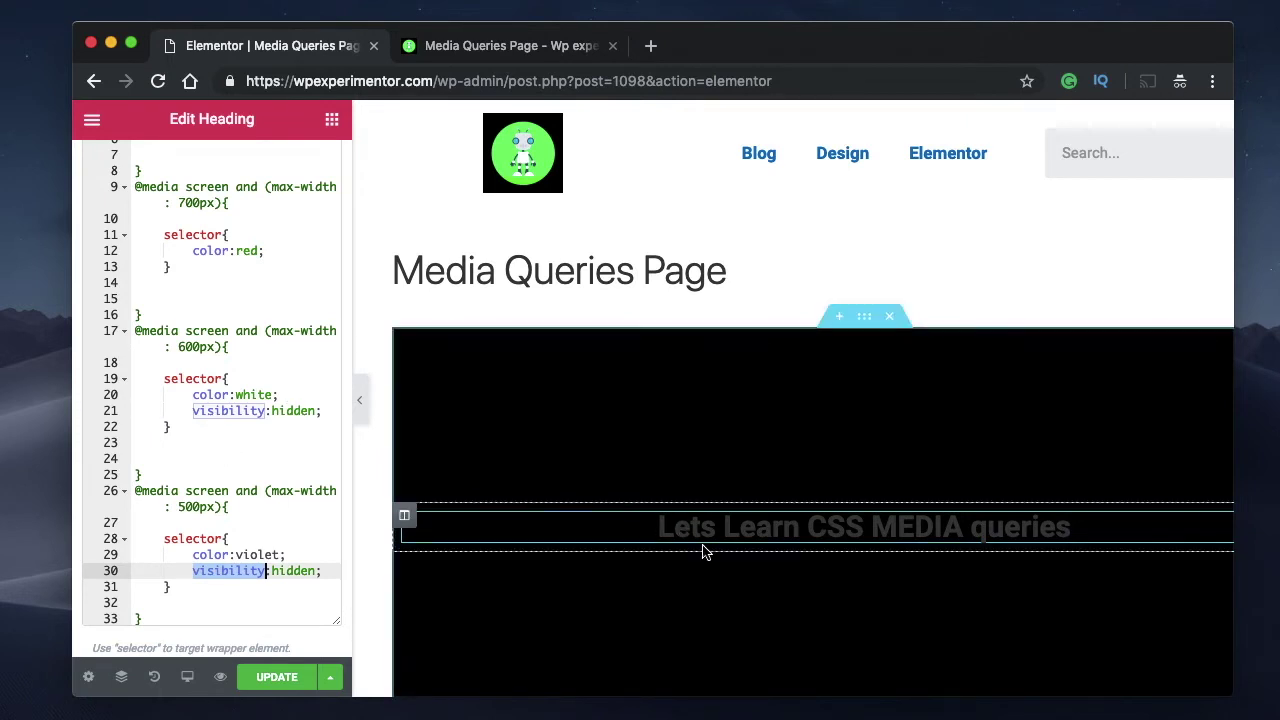
Collapse the editing panel, view the page preview, and narrow then widen the browser window to check the heading's visibility
click(362, 420)
click(480, 46)
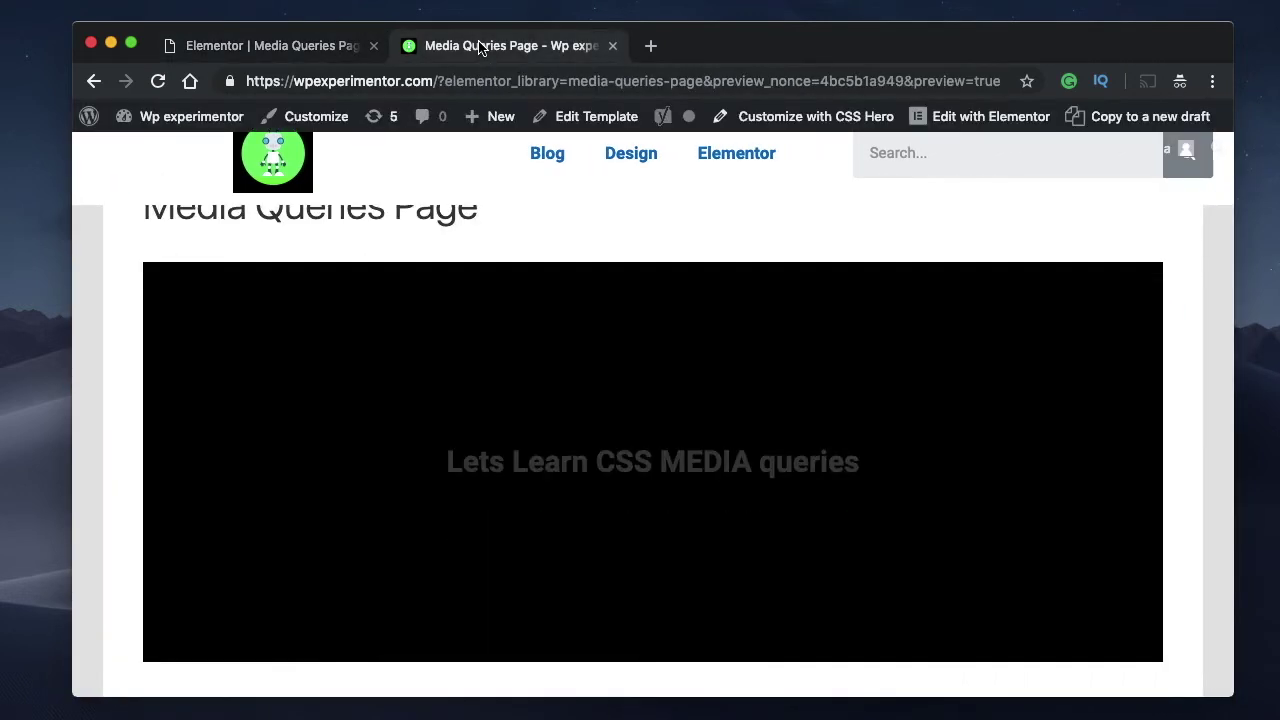
drag(91, 362, 650, 338)
scroll(870, 485, down, 3)
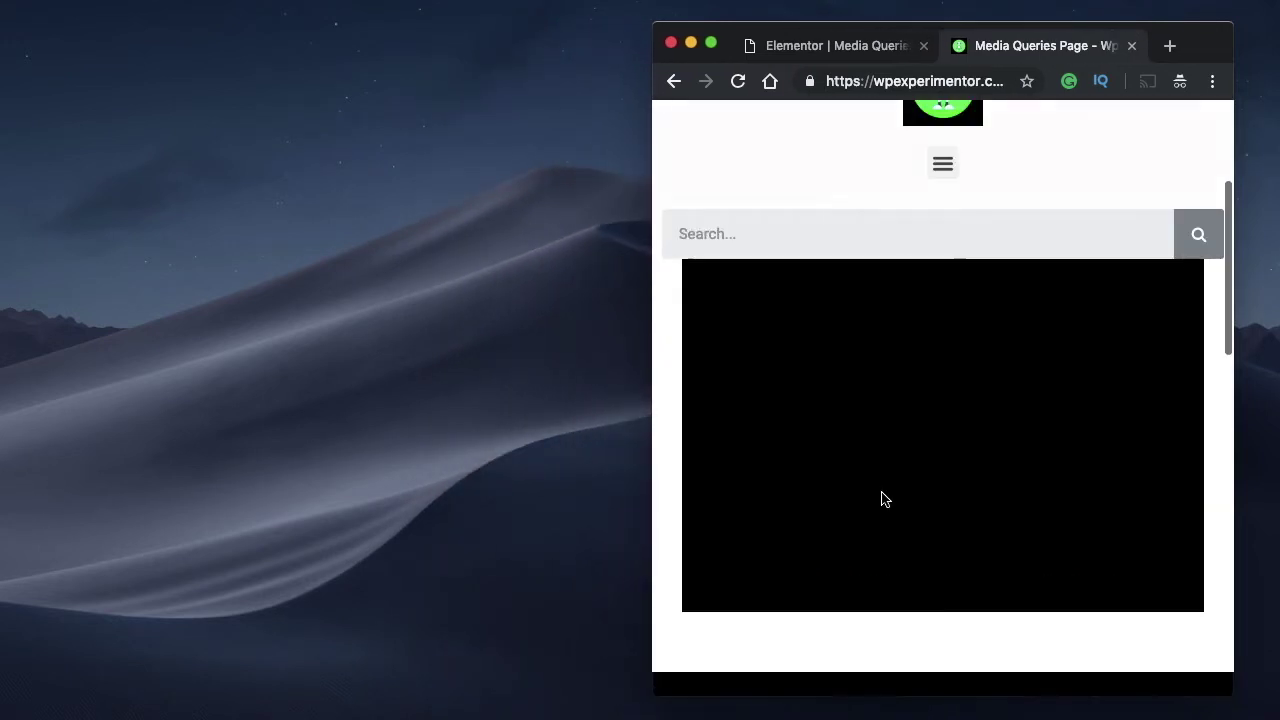
drag(651, 380, 297, 346)
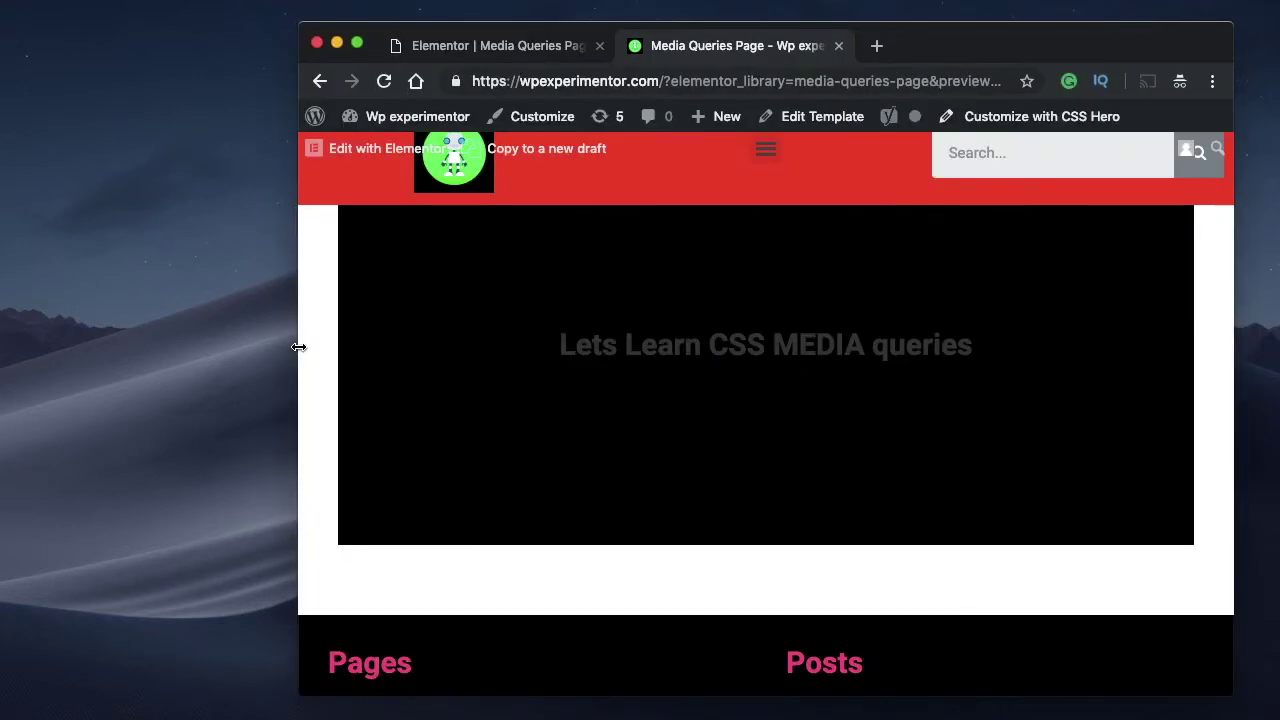
Return to the heading's custom CSS in the editor and set visibility to visible in the 600px rule
click(449, 46)
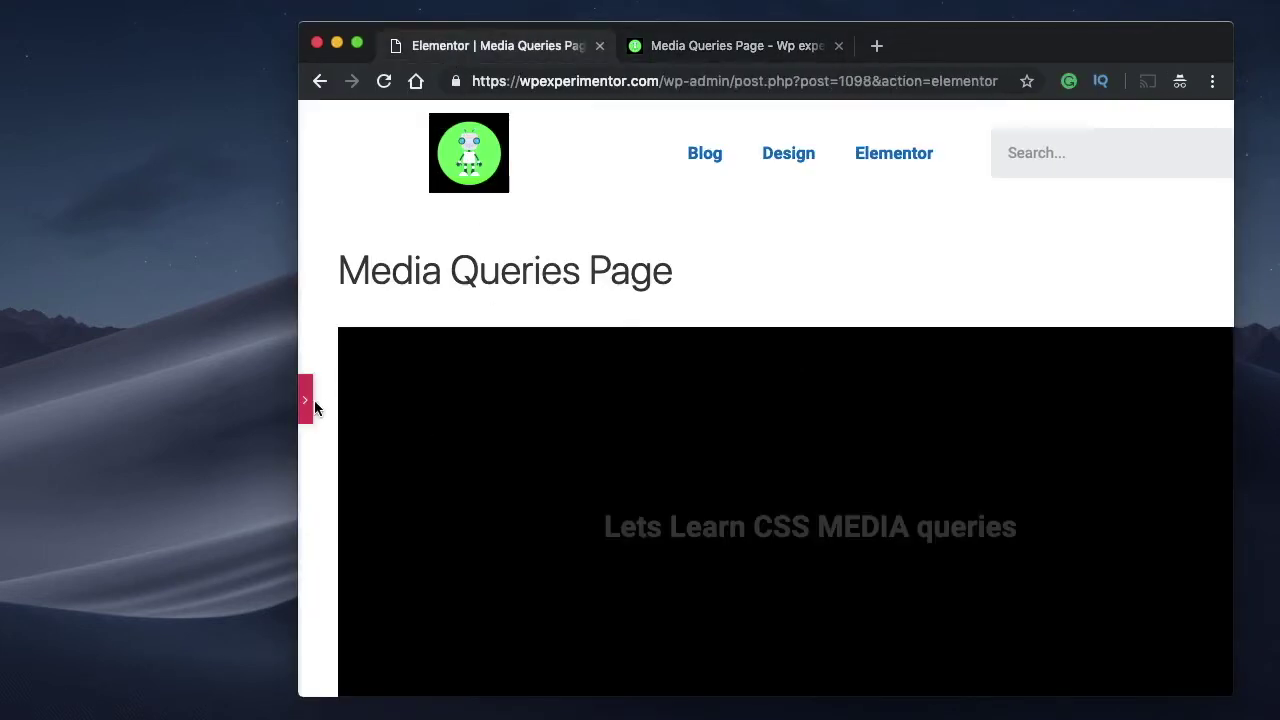
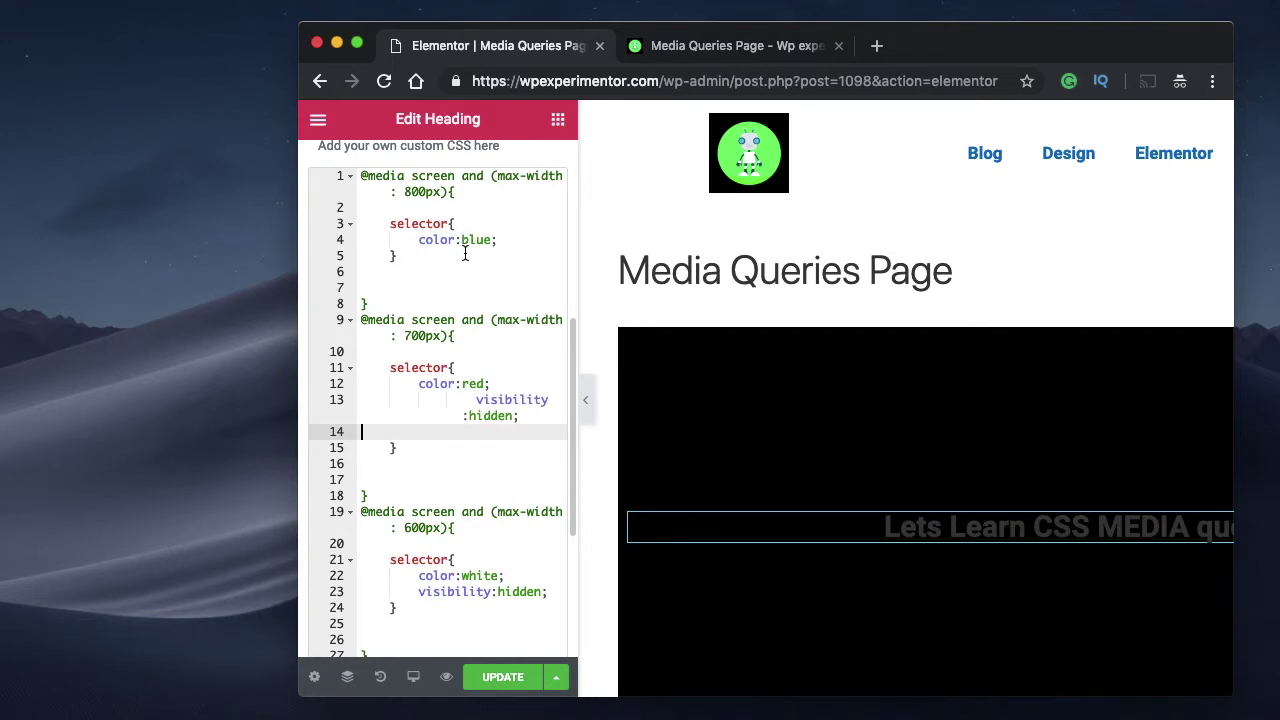
scroll(498, 410, down, 2)
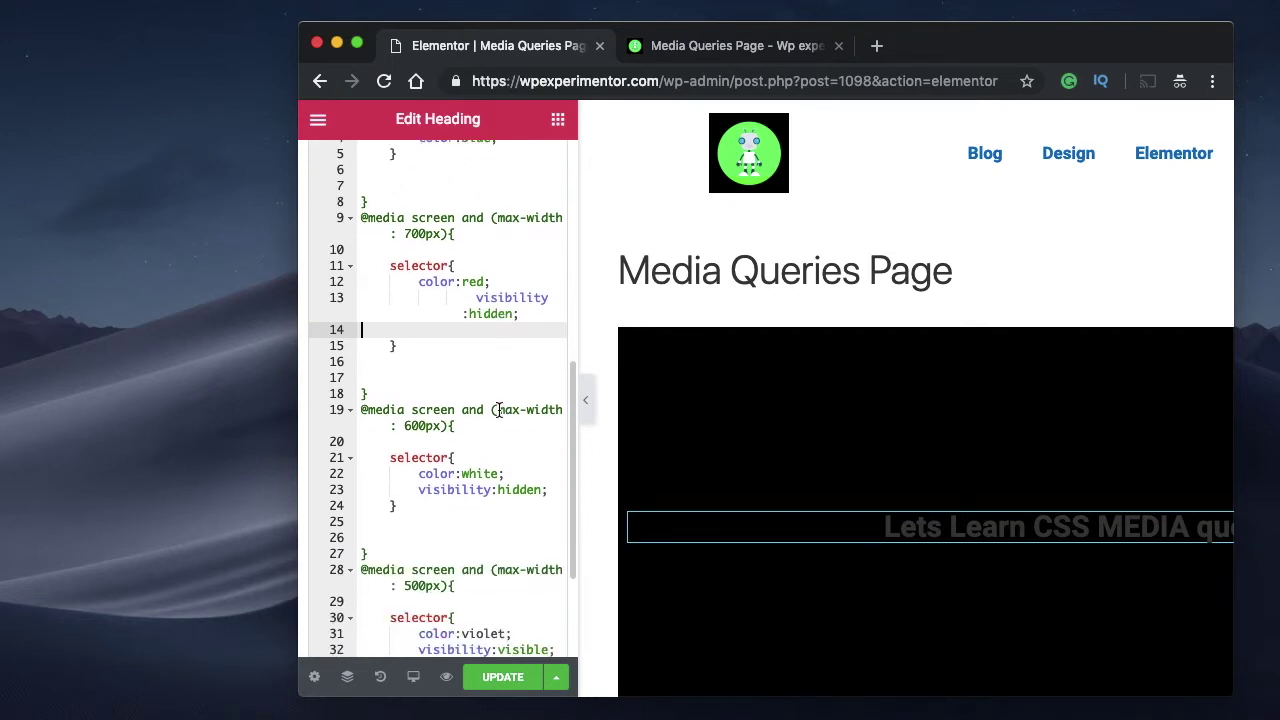
double_click(513, 488)
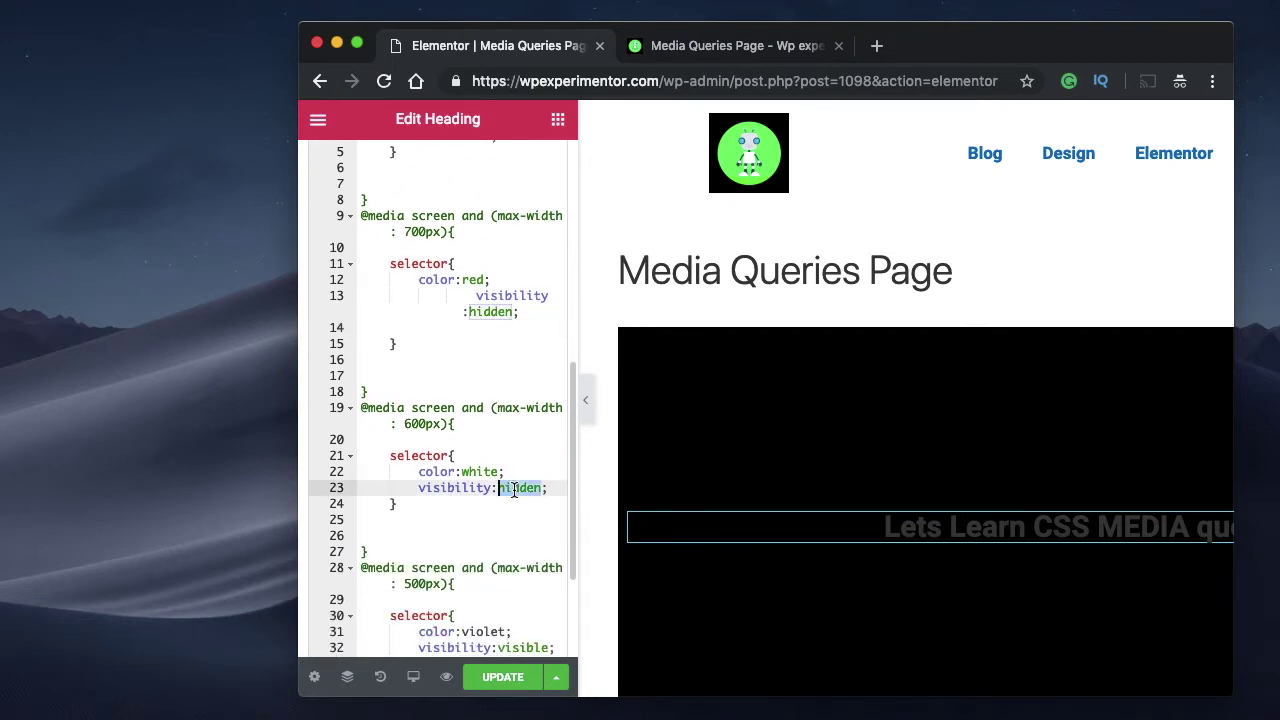
text(visibil)
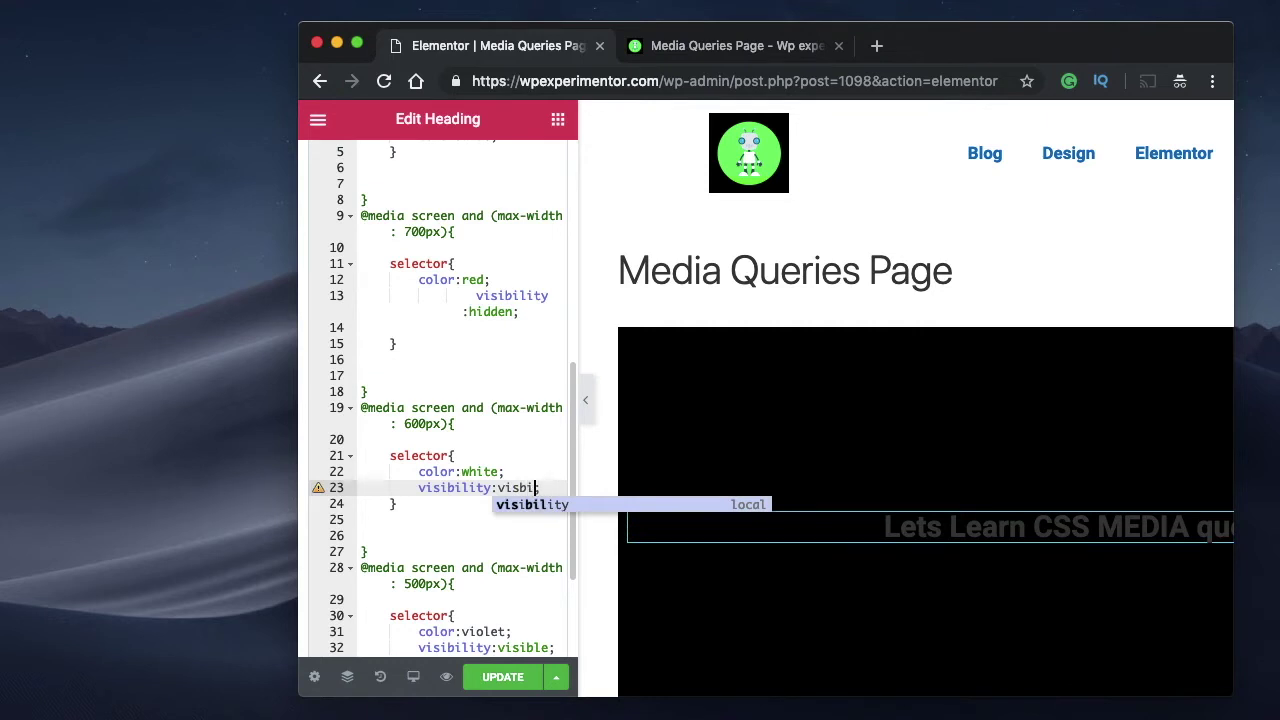
key(BackSpace)
text(i)
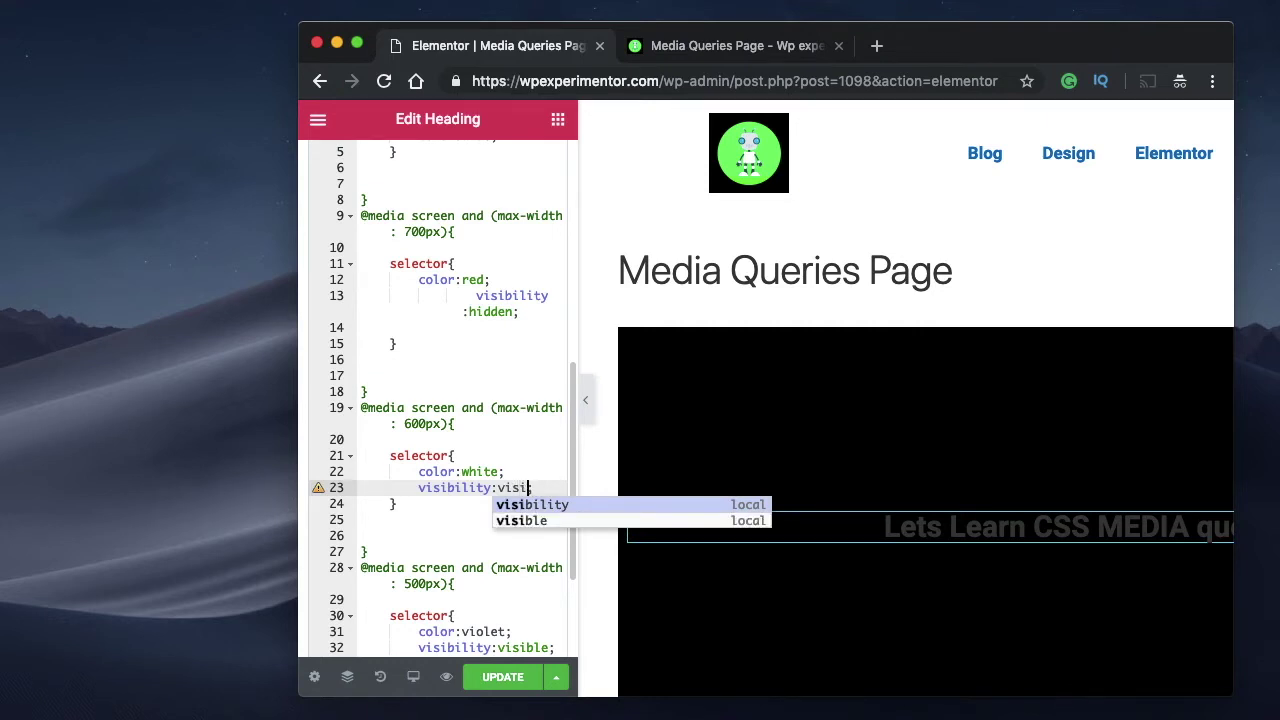
text(ble;)
Set visibility to hidden in the 500px rule and update the page
scroll(448, 541, down, 2)
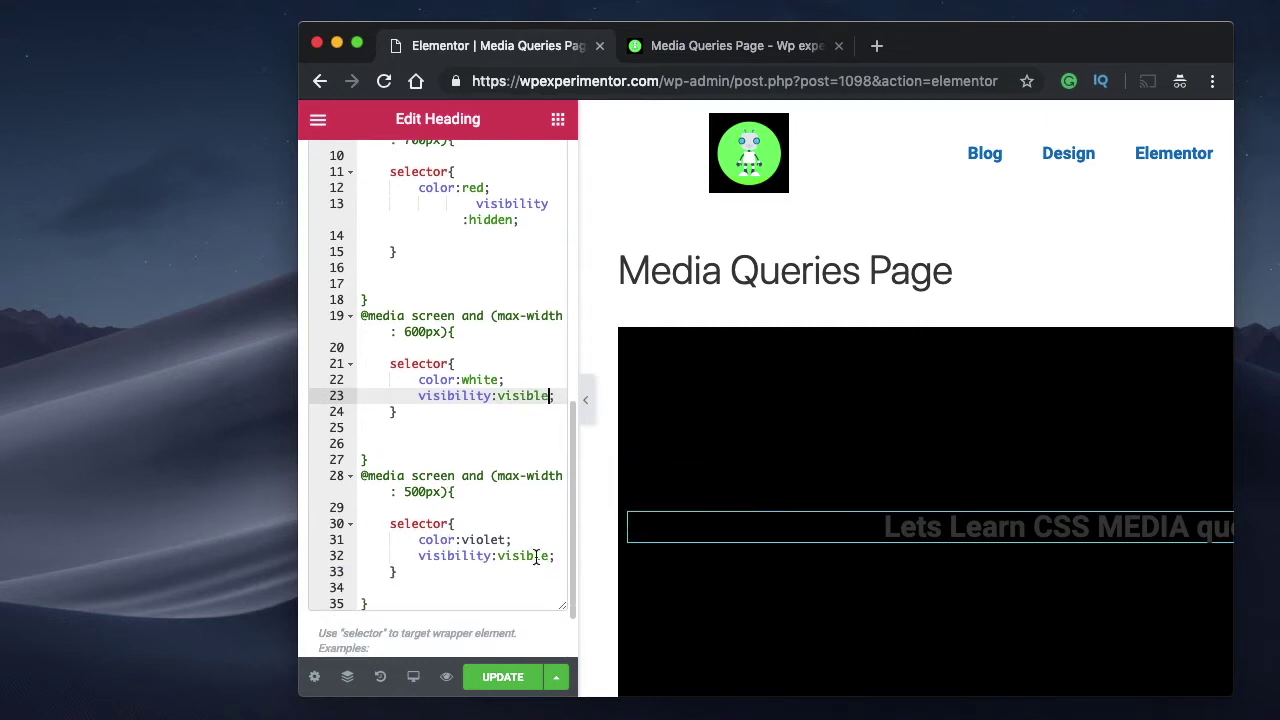
double_click(519, 560)
text(hidden)
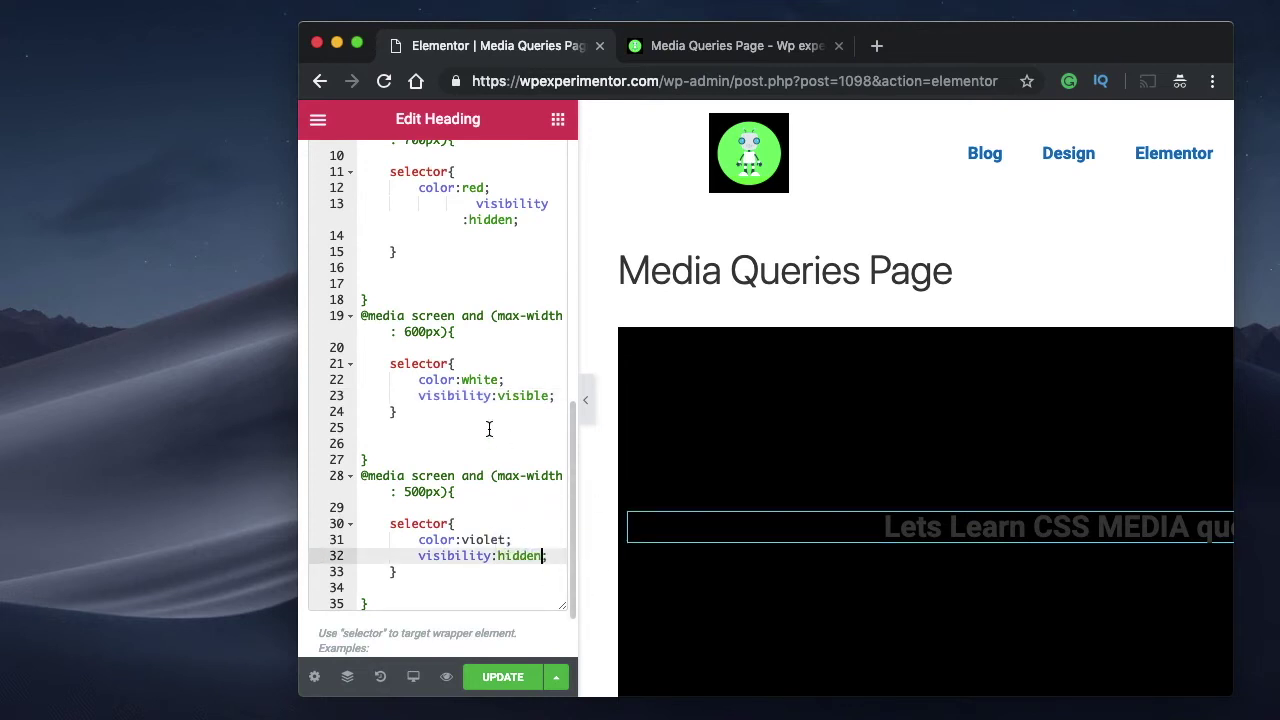
click(521, 677)
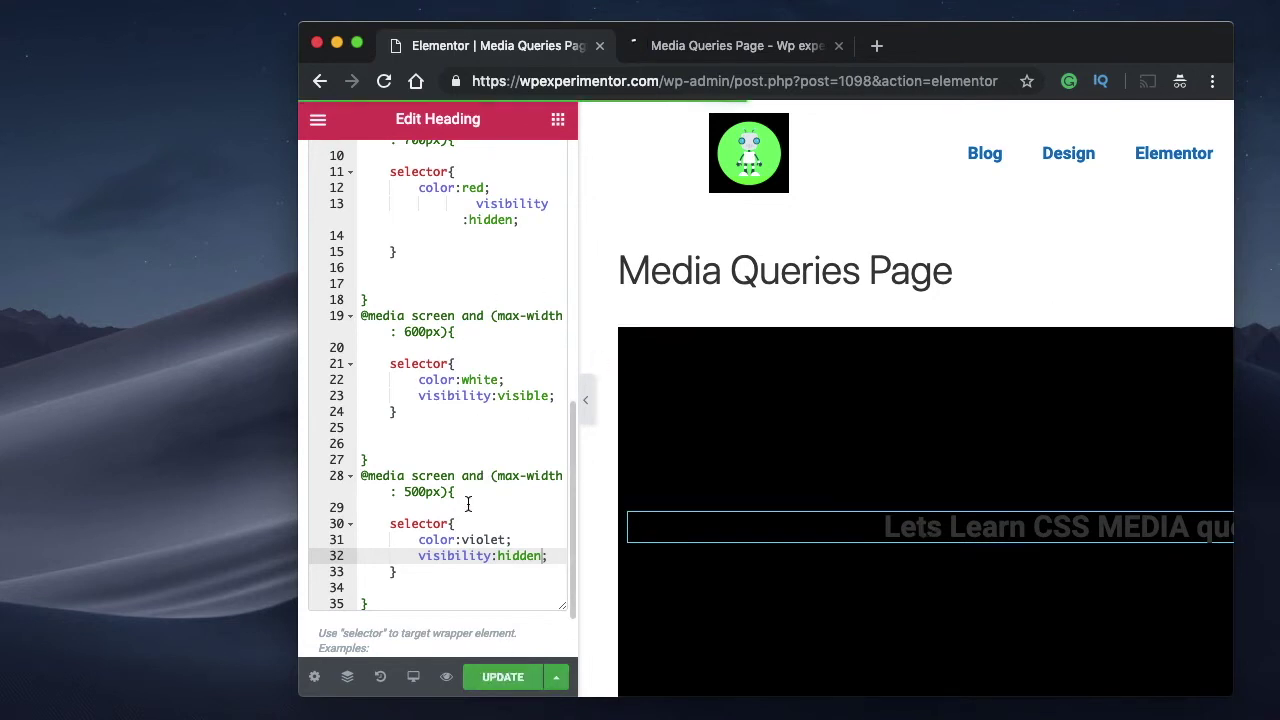
Open the page preview and resize the browser window from wide to very narrow and back to check the heading
click(722, 45)
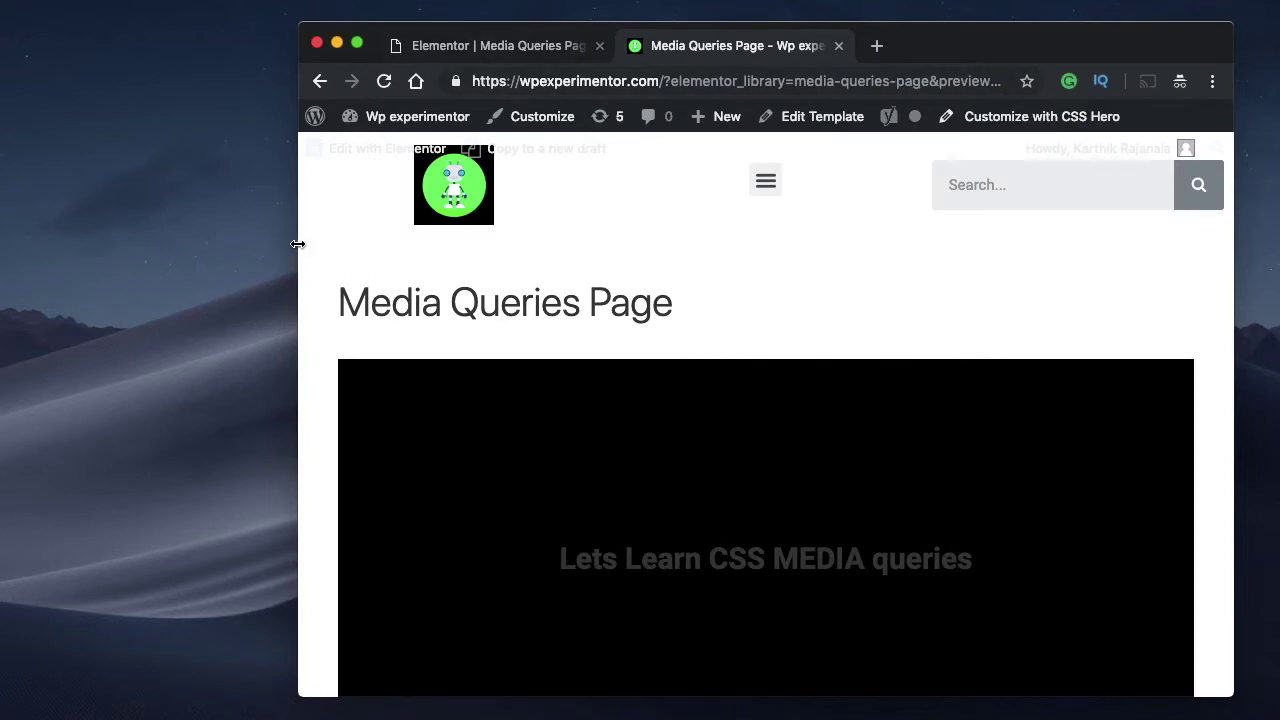
drag(297, 249, 184, 230)
scroll(655, 502, down, 2)
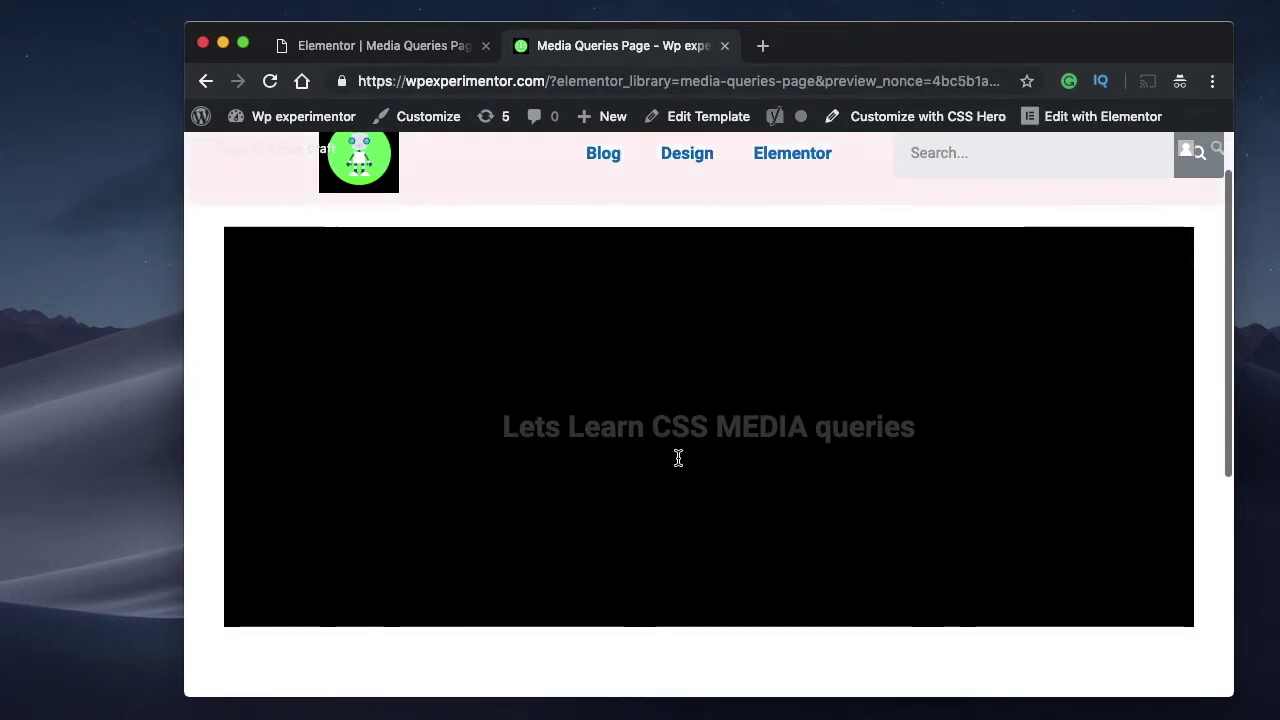
double_click(676, 415)
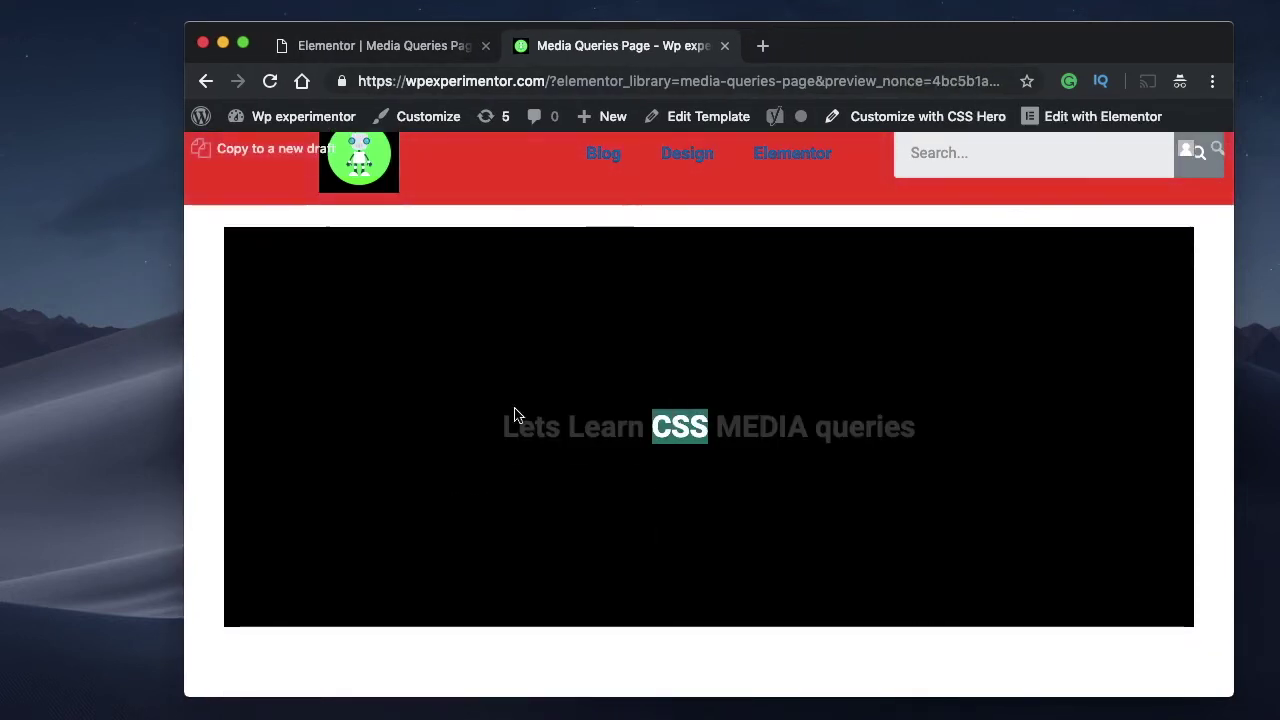
click(303, 411)
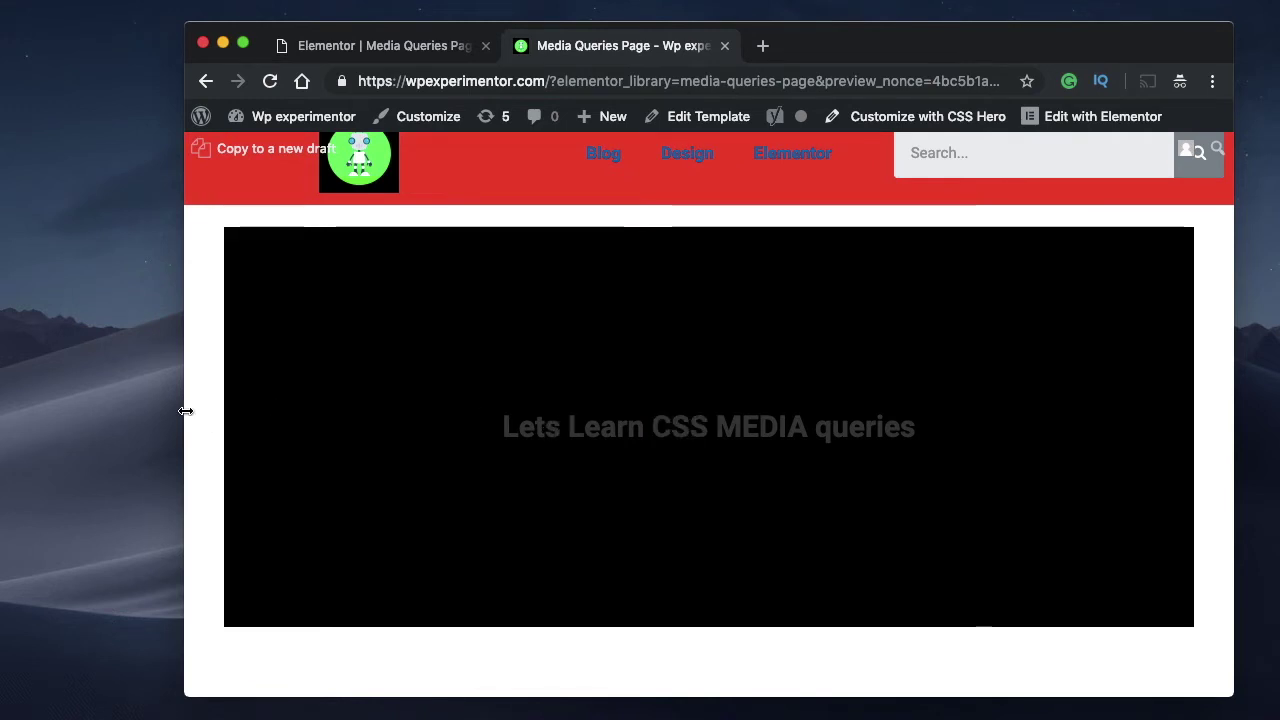
drag(186, 409, 592, 343)
scroll(940, 409, down, 3)
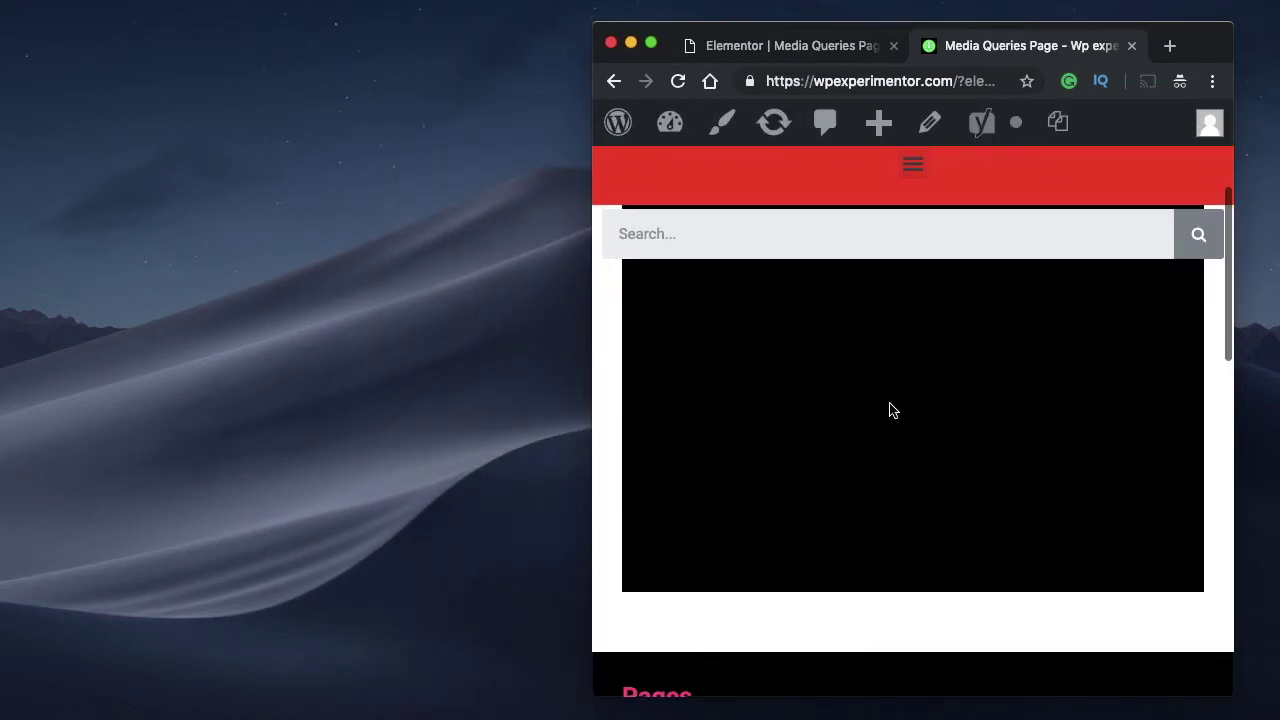
drag(591, 412, 880, 370)
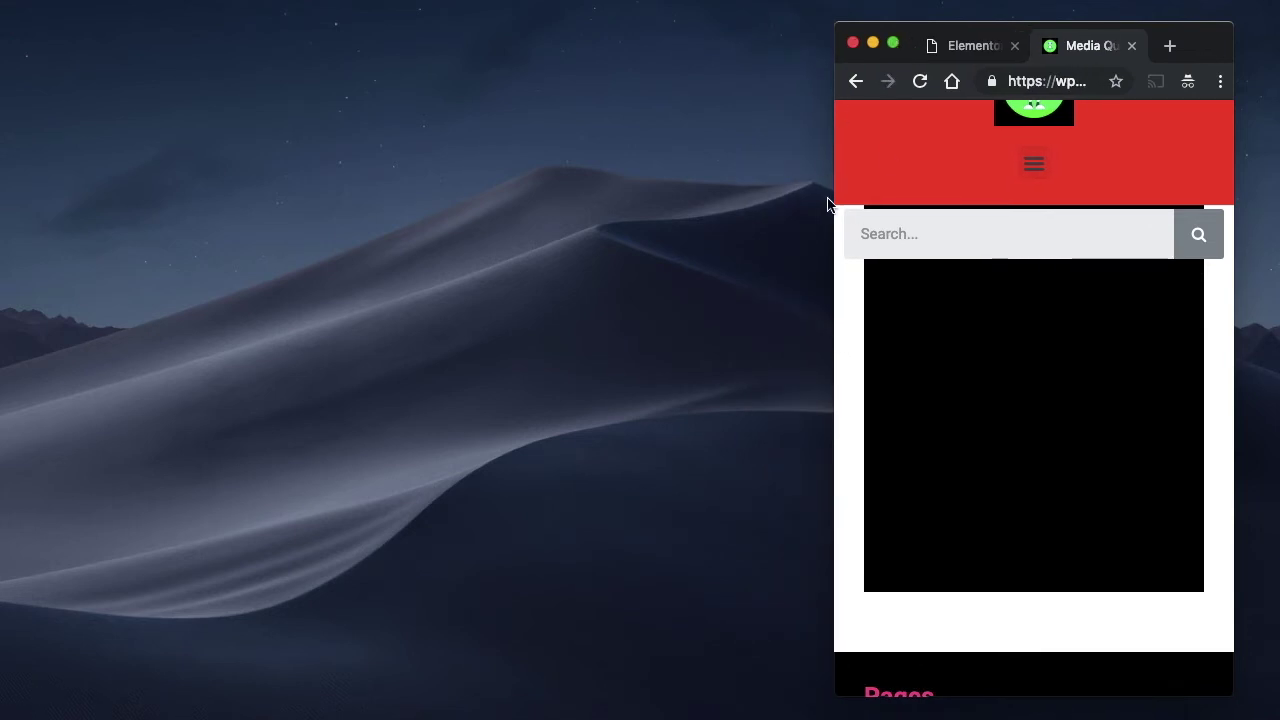
drag(832, 196, 254, 198)
Go back to the editor and review the visibility values in the heading's 700px, 600px and 500px rules
click(426, 38)
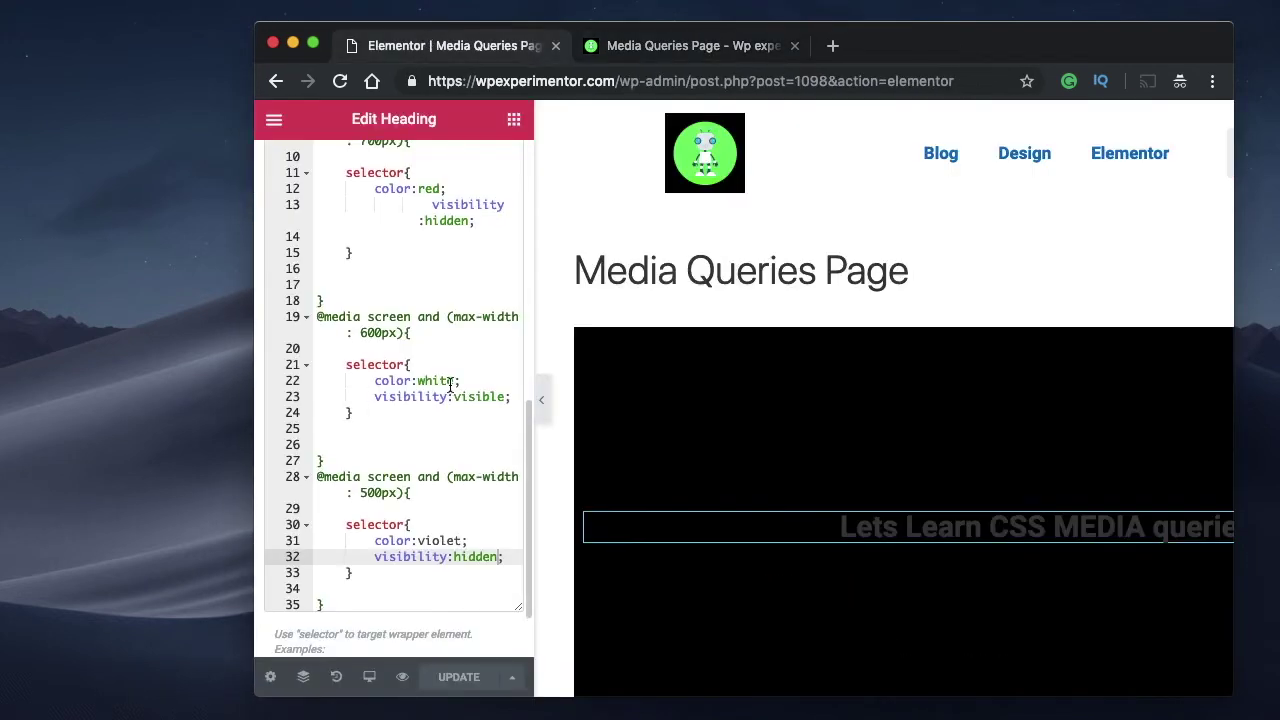
scroll(450, 385, up, 3)
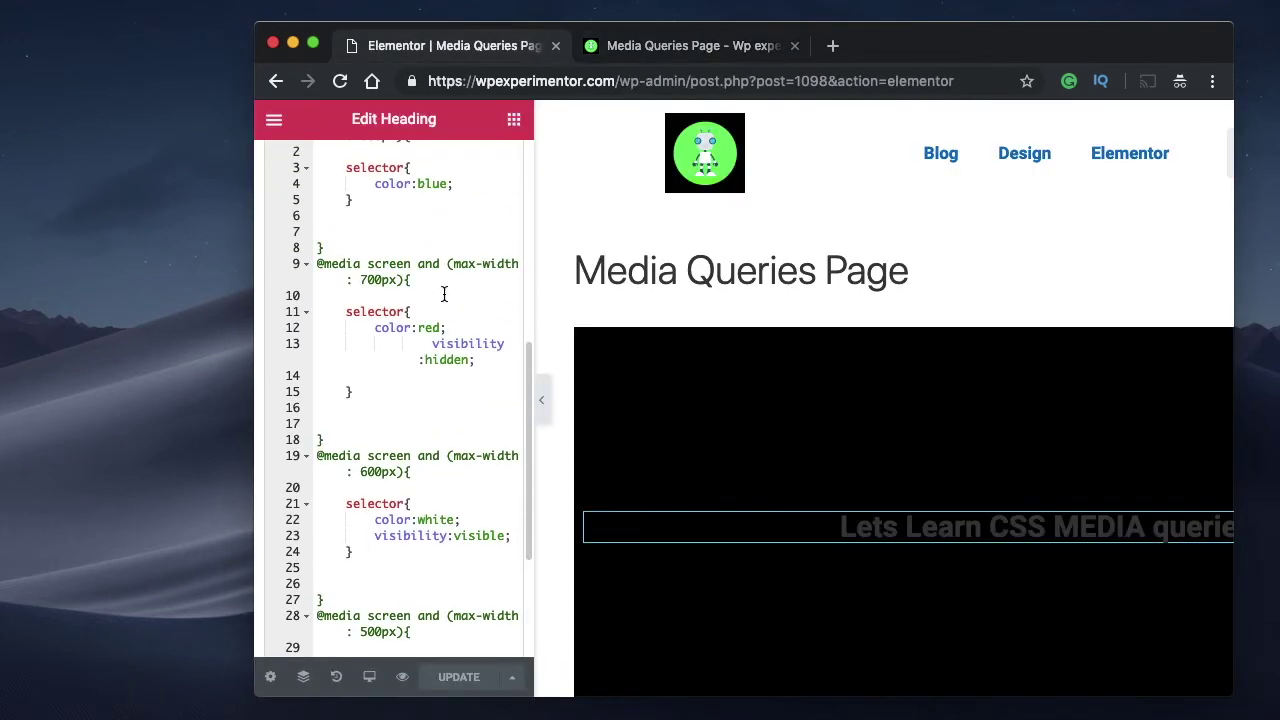
double_click(450, 344)
double_click(480, 536)
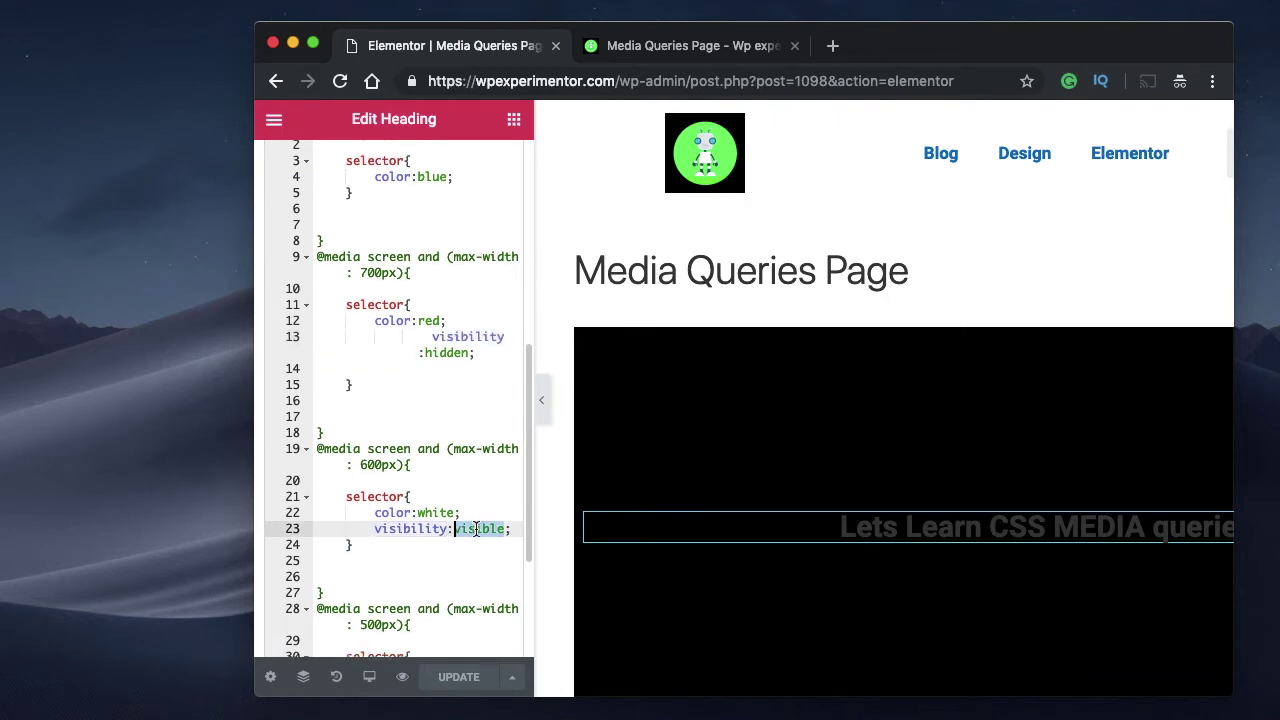
scroll(480, 530, down, 2)
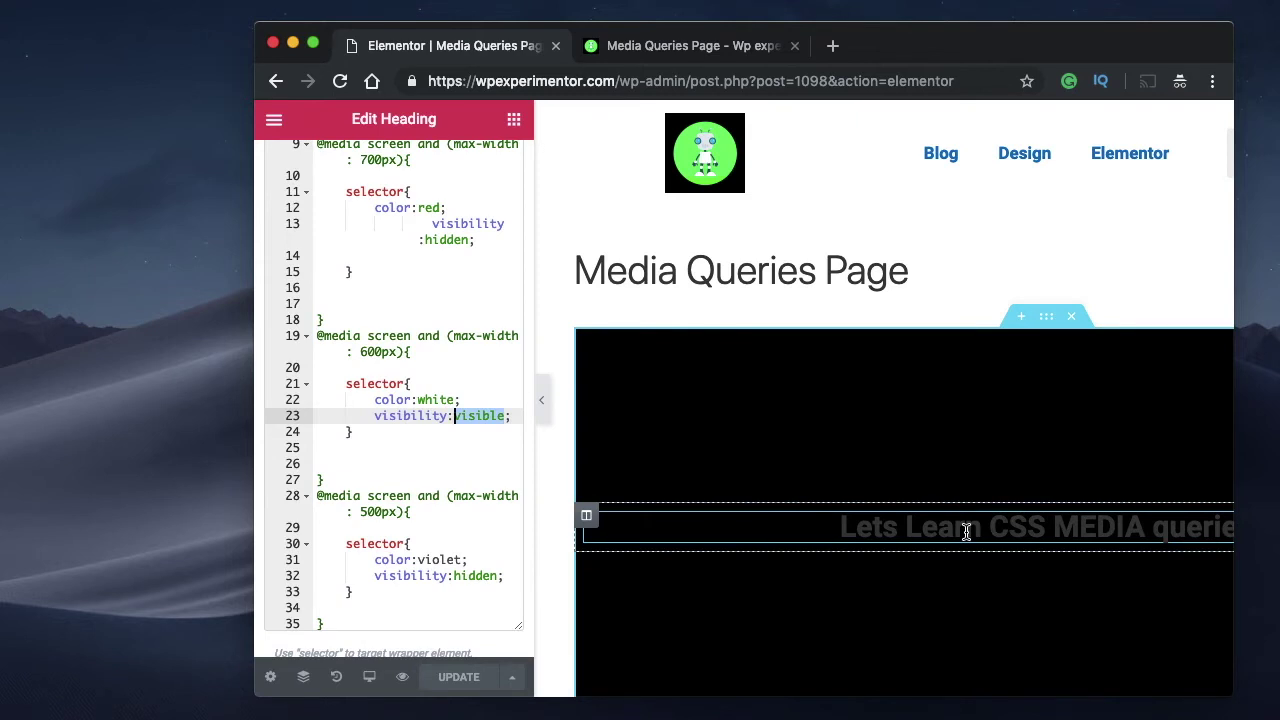
click(407, 430)
scroll(463, 246, up, 10)
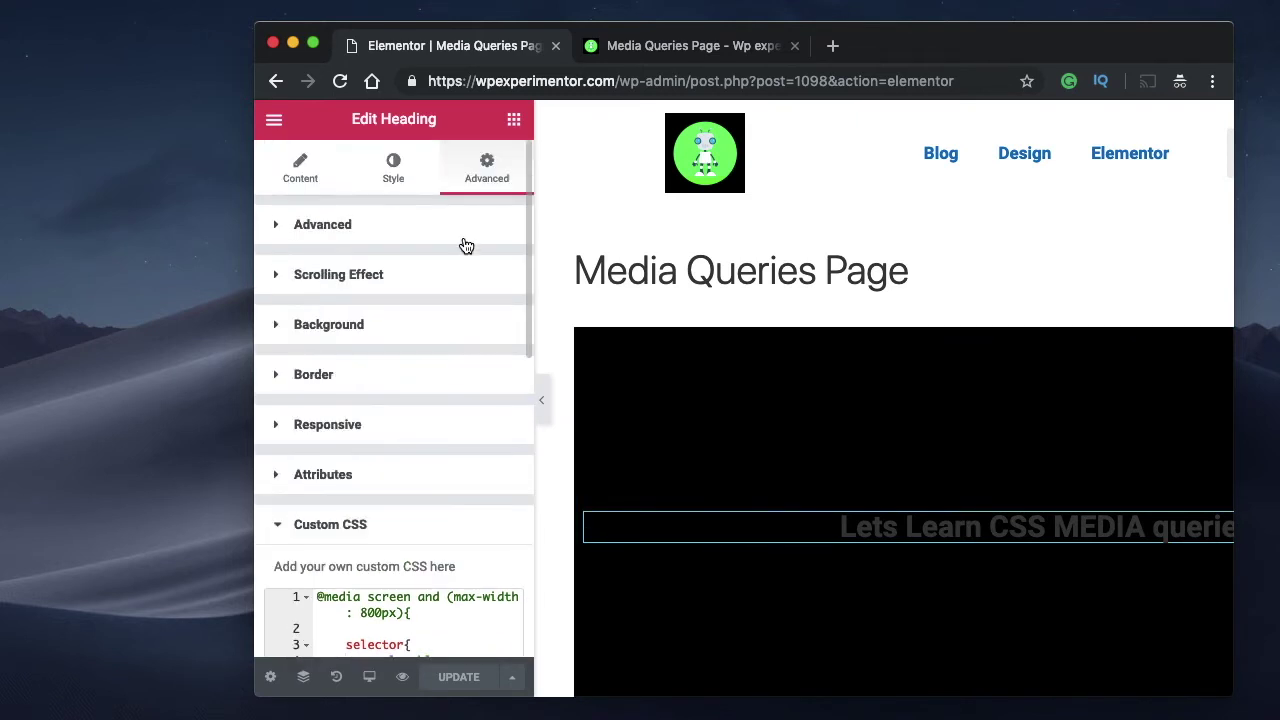
Examine the heading's Responsive options for hiding it on desktop, tablet and mobile
click(387, 241)
scroll(361, 459, down, 3)
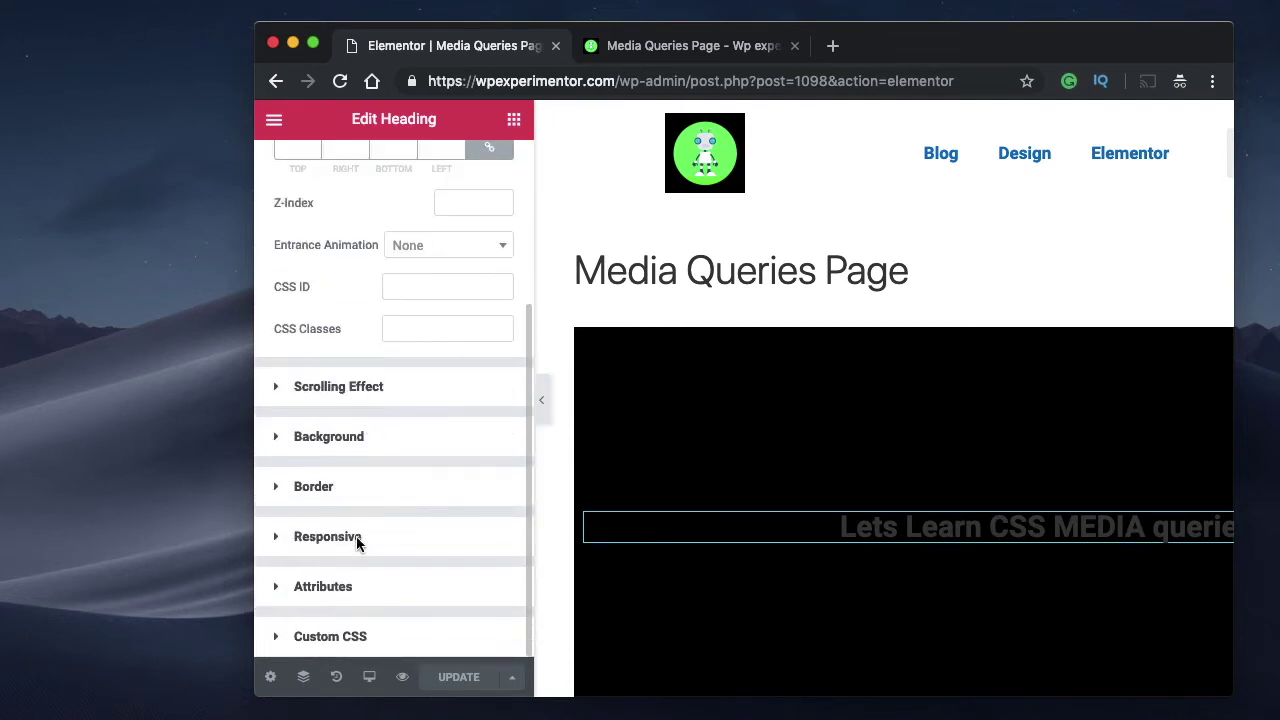
click(327, 536)
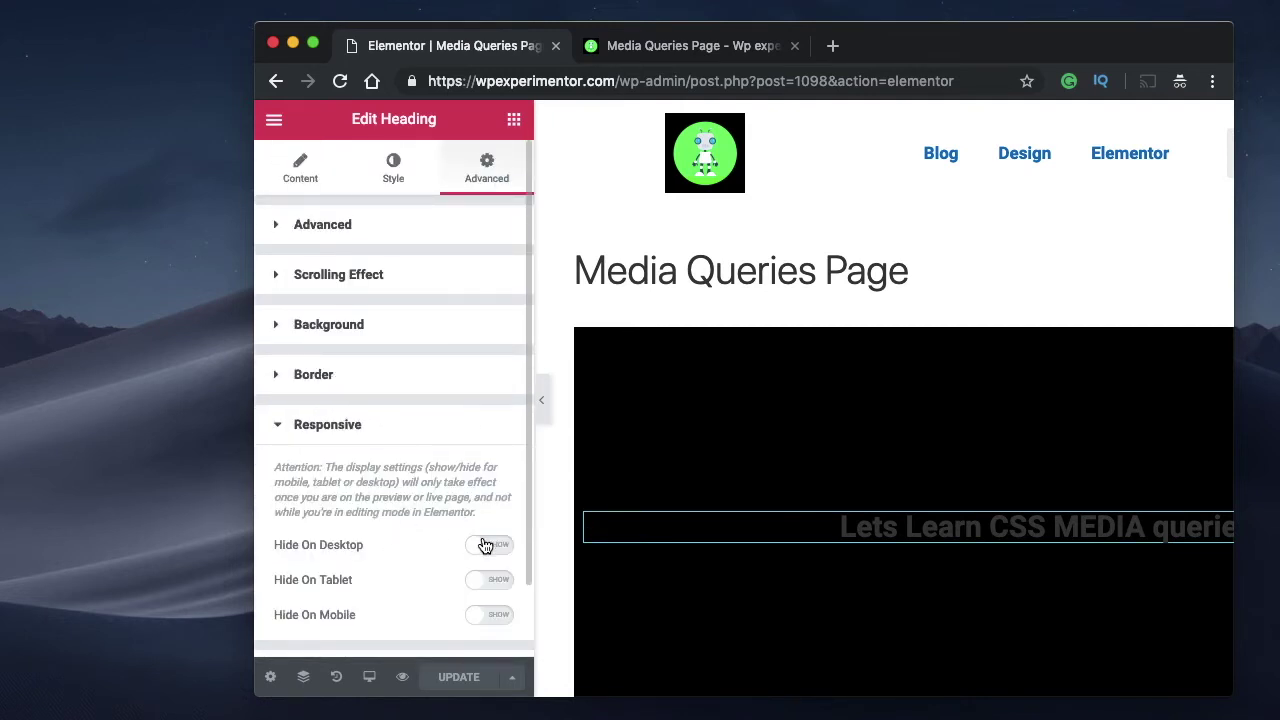
click(378, 429)
Reopen the heading's custom CSS and review its media query rules from 800px down to 500px
click(351, 530)
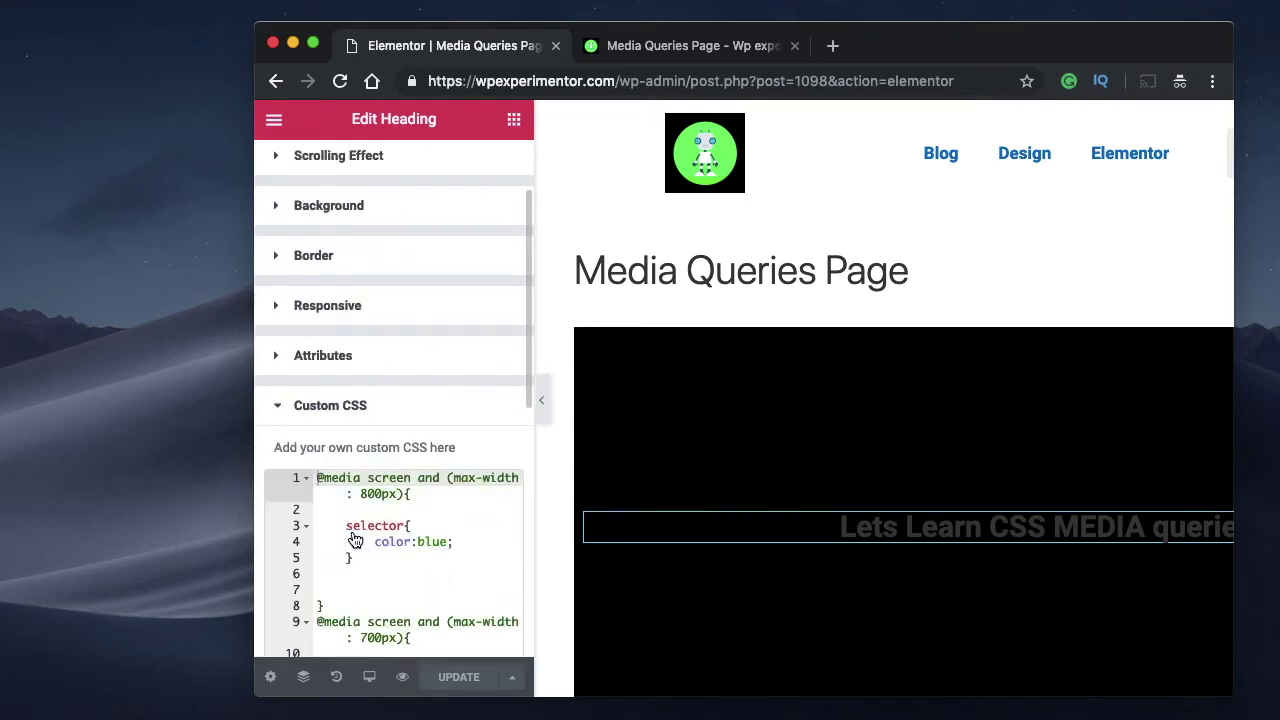
click(361, 468)
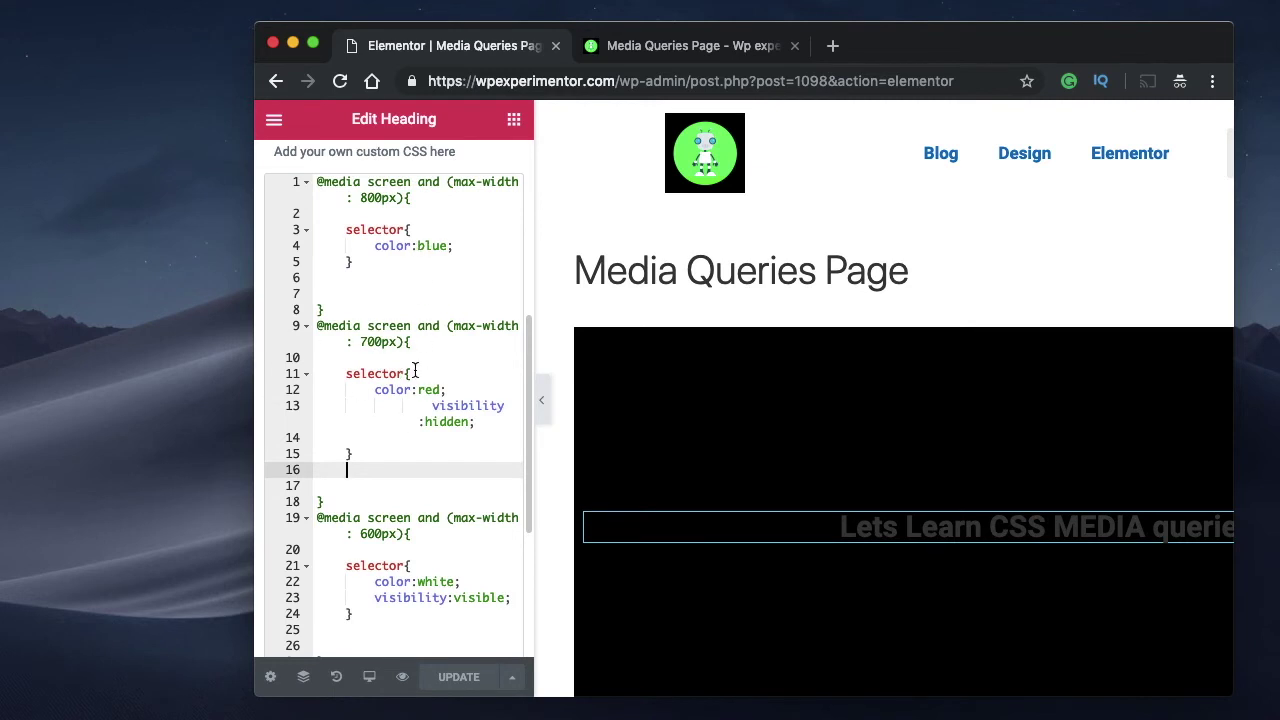
scroll(404, 418, down, 3)
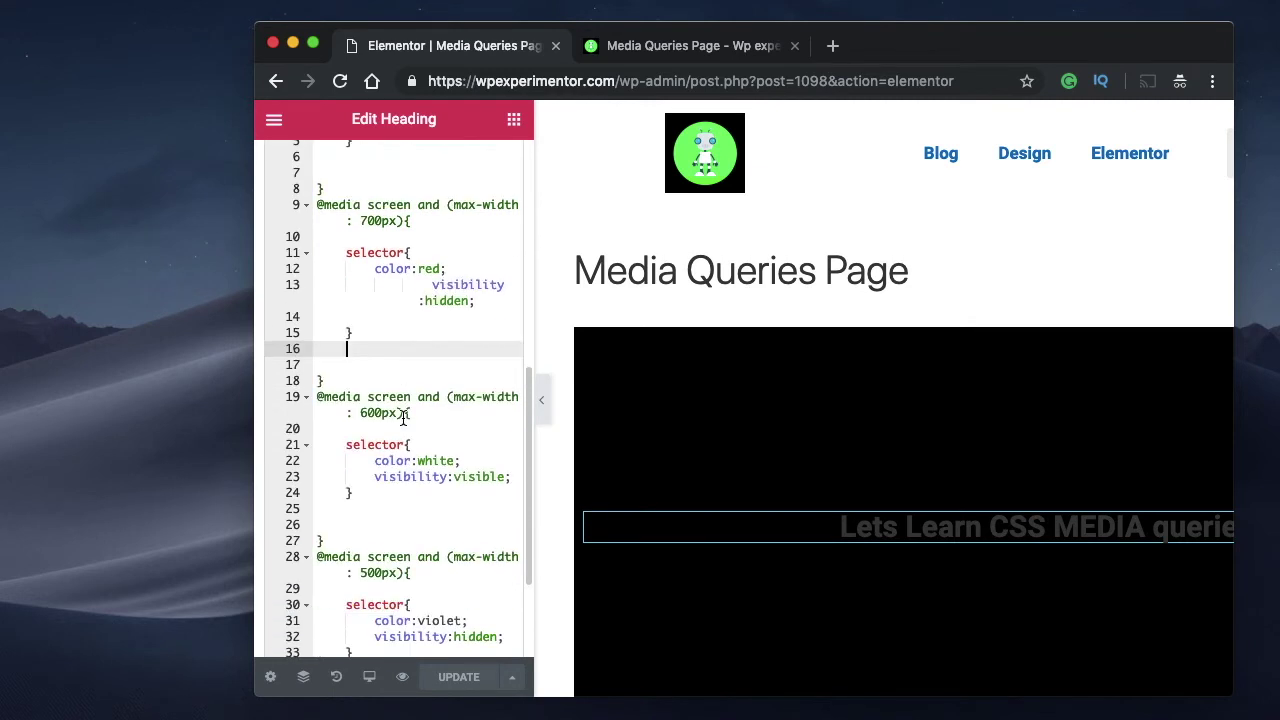
scroll(429, 417, down, 5)
scroll(429, 417, up, 10)
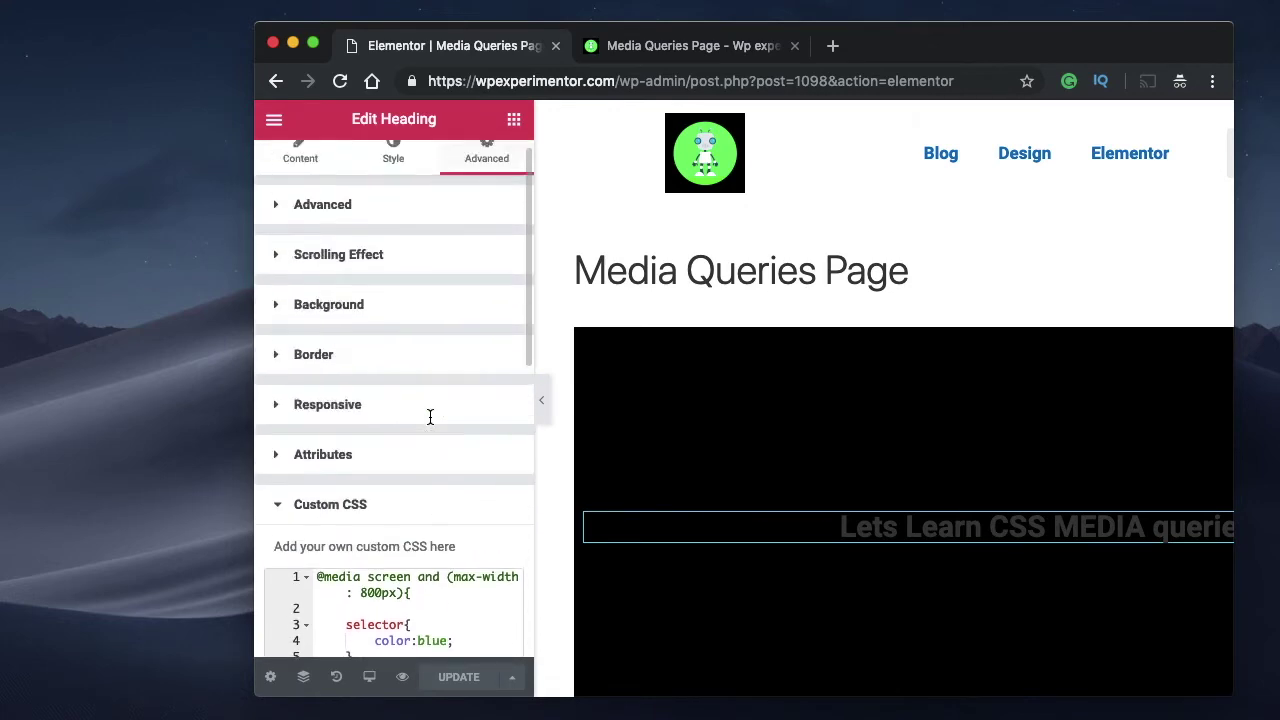
scroll(432, 425, down, 2)
scroll(432, 425, down, 5)
scroll(430, 416, up, 8)
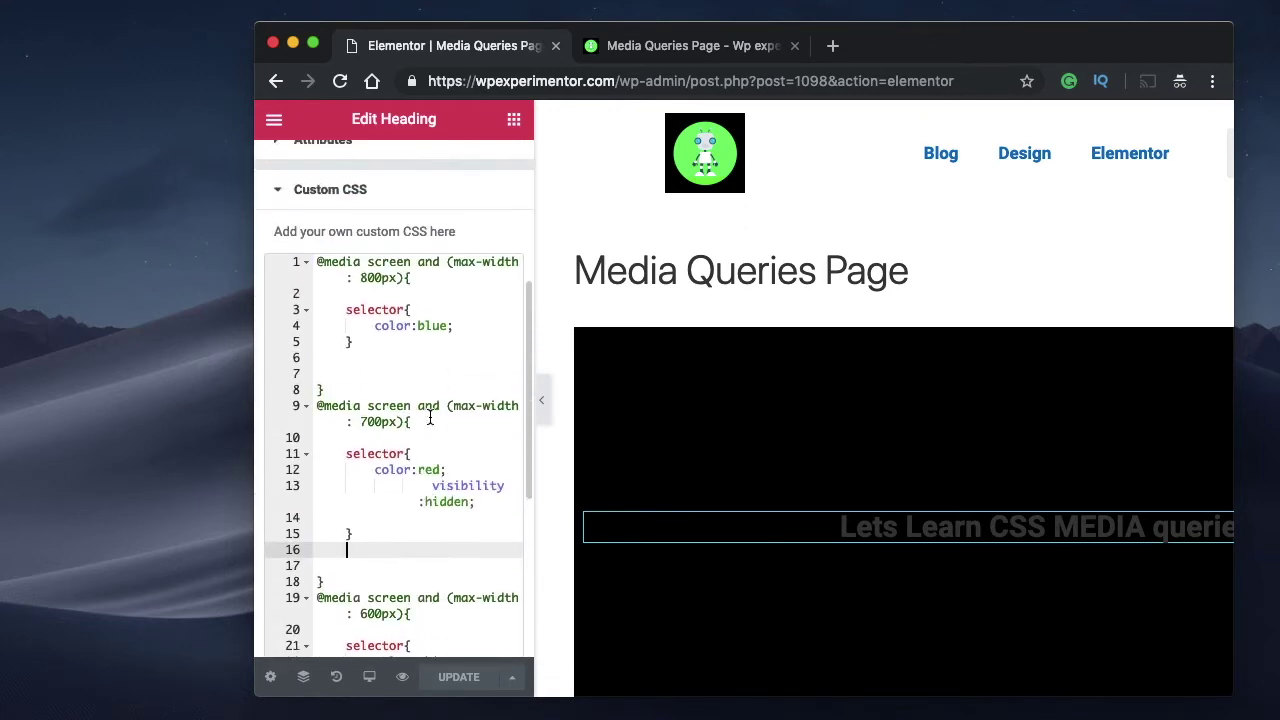
Collapse the custom CSS and look through the heading's content, style and advanced settings
click(356, 208)
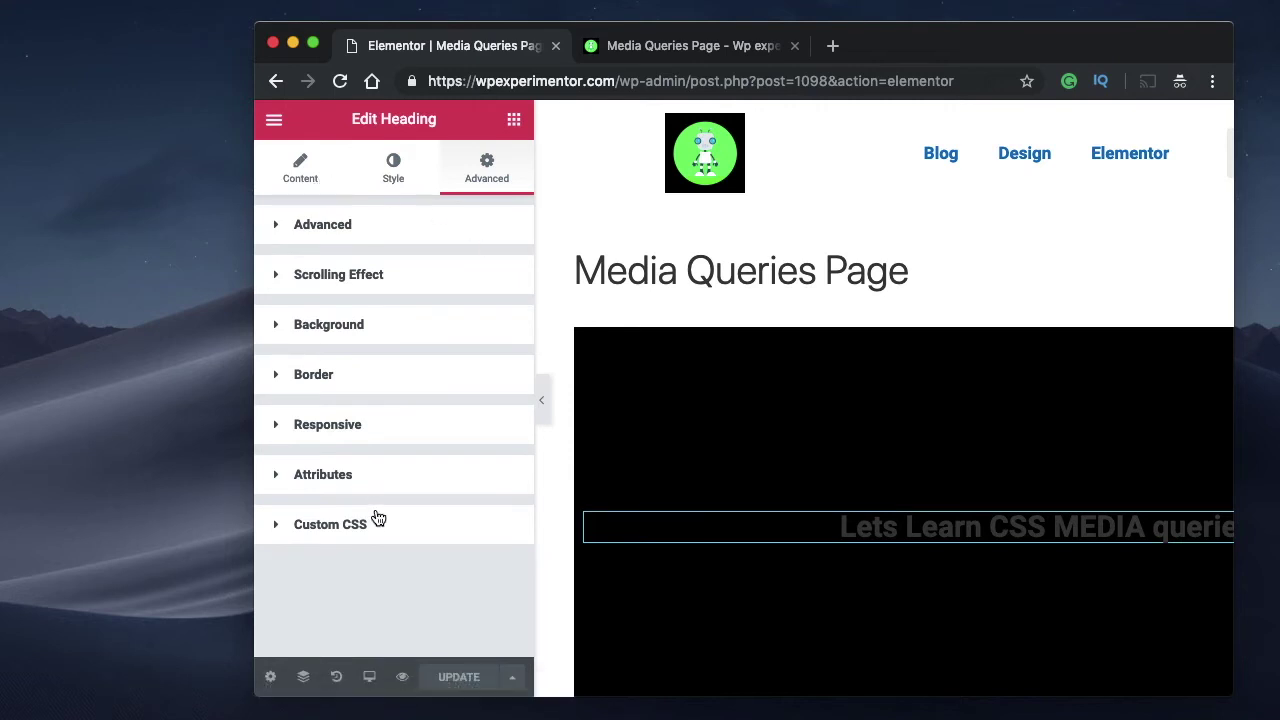
click(299, 170)
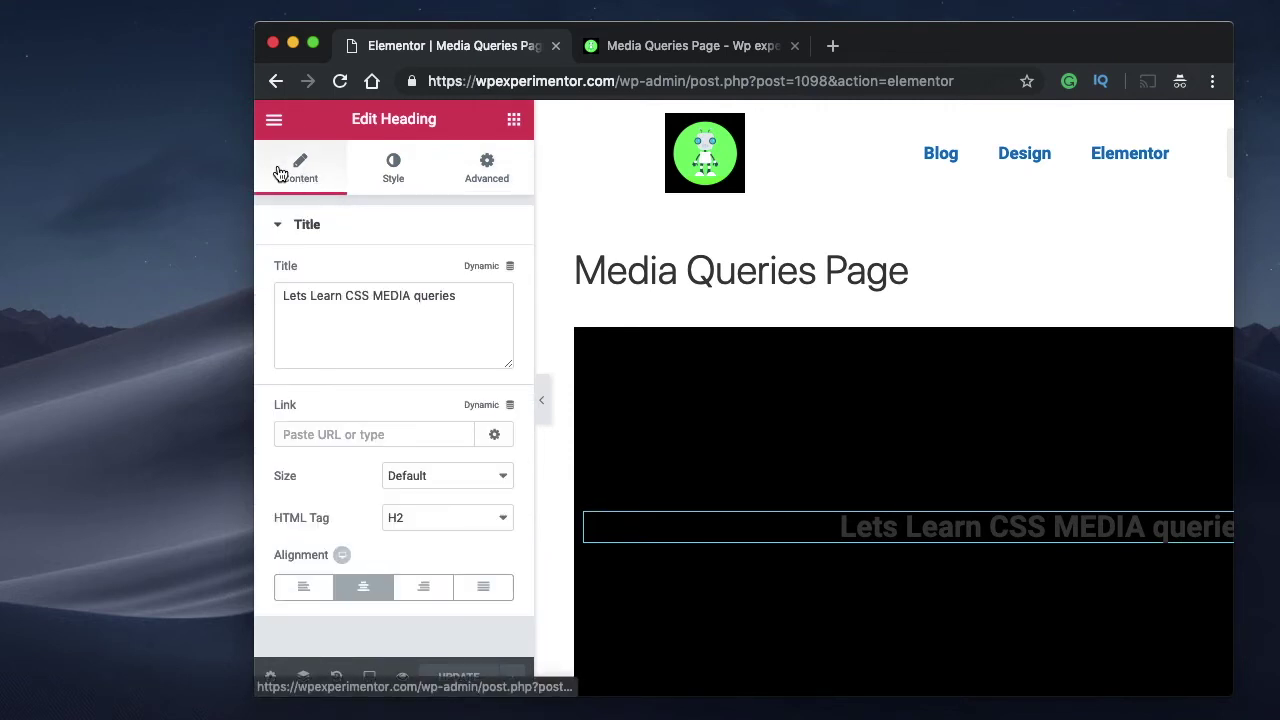
click(391, 178)
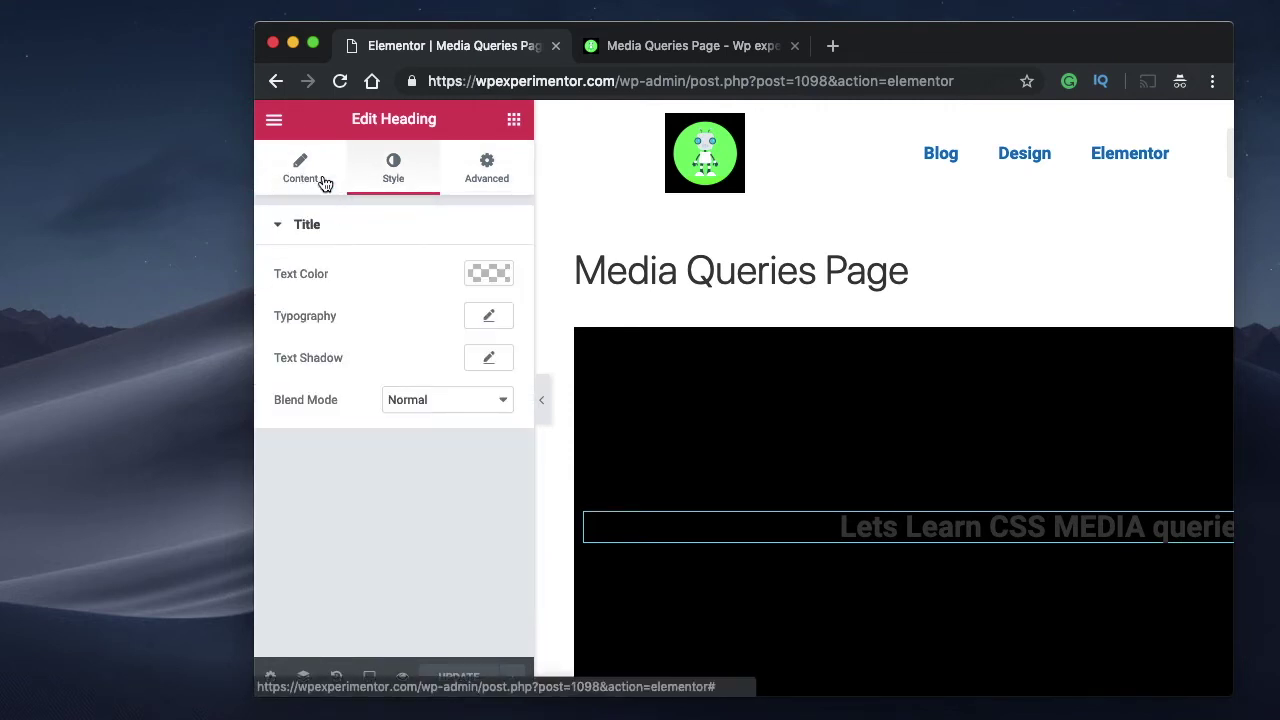
click(483, 177)
scroll(374, 523, down, 5)
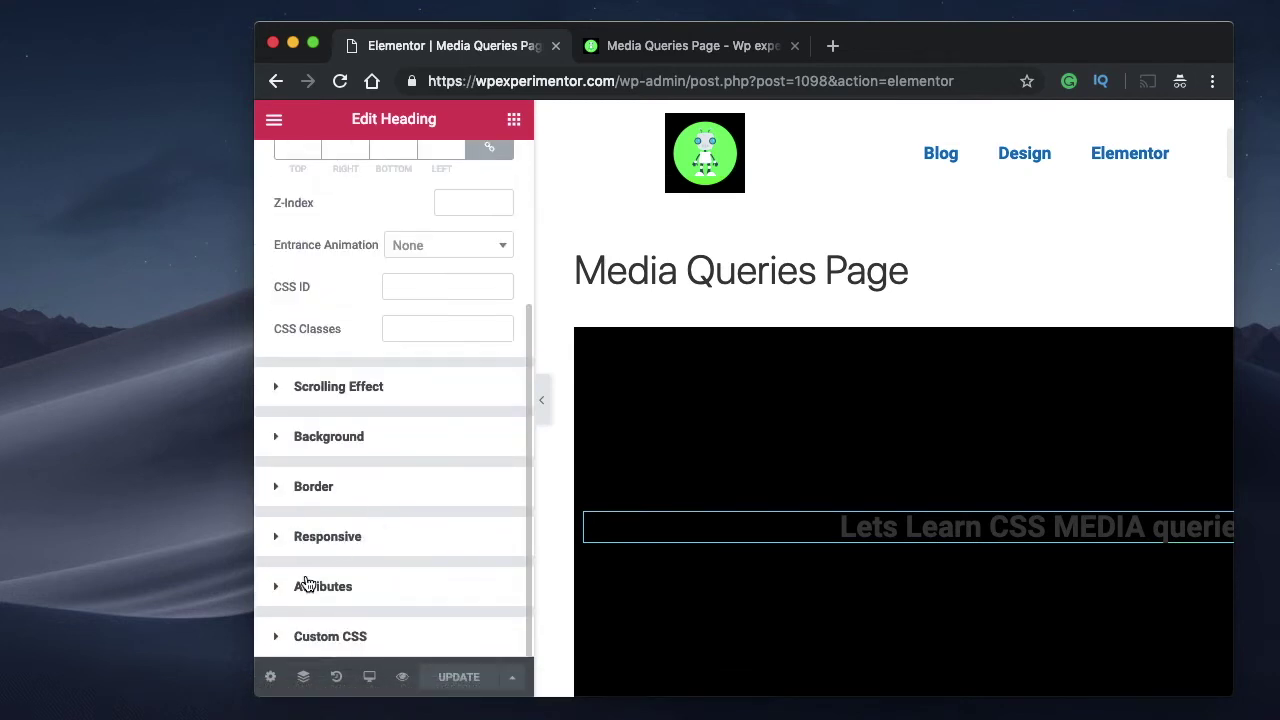
Open the heading's custom CSS, view the heading on the full-width page without the editing controls, and return to the code
click(352, 637)
scroll(364, 544, down, 5)
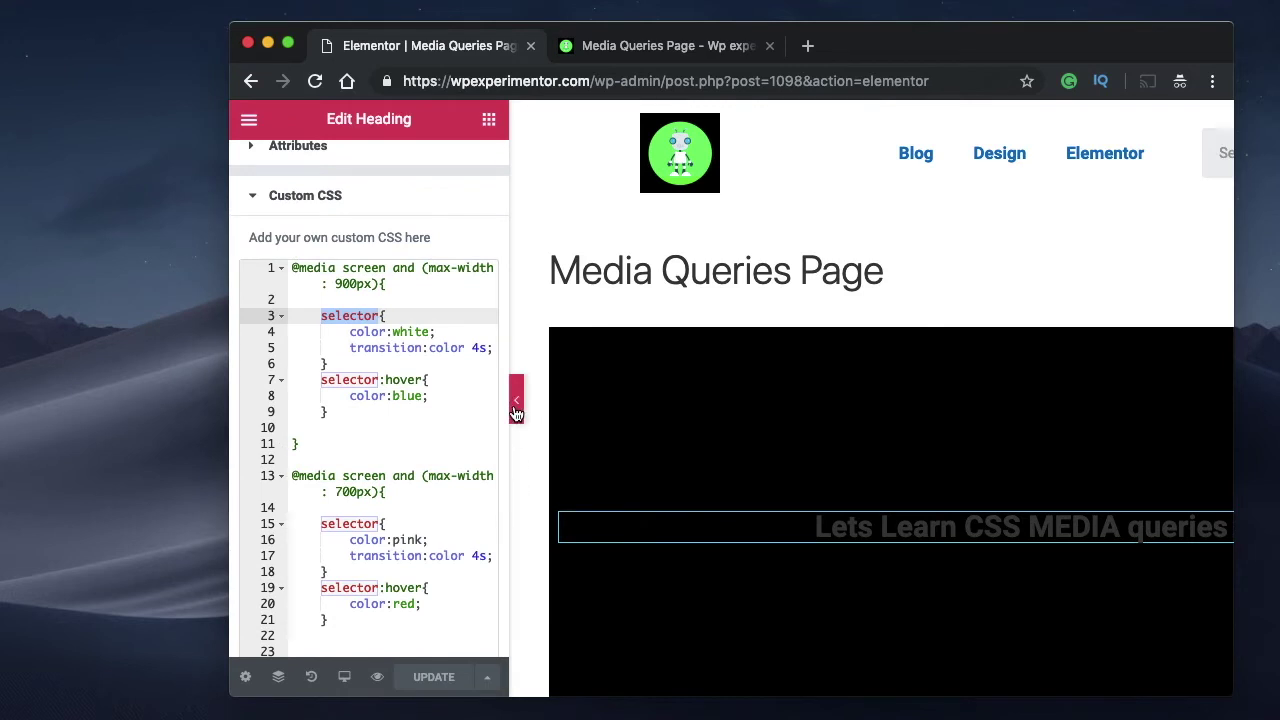
click(516, 410)
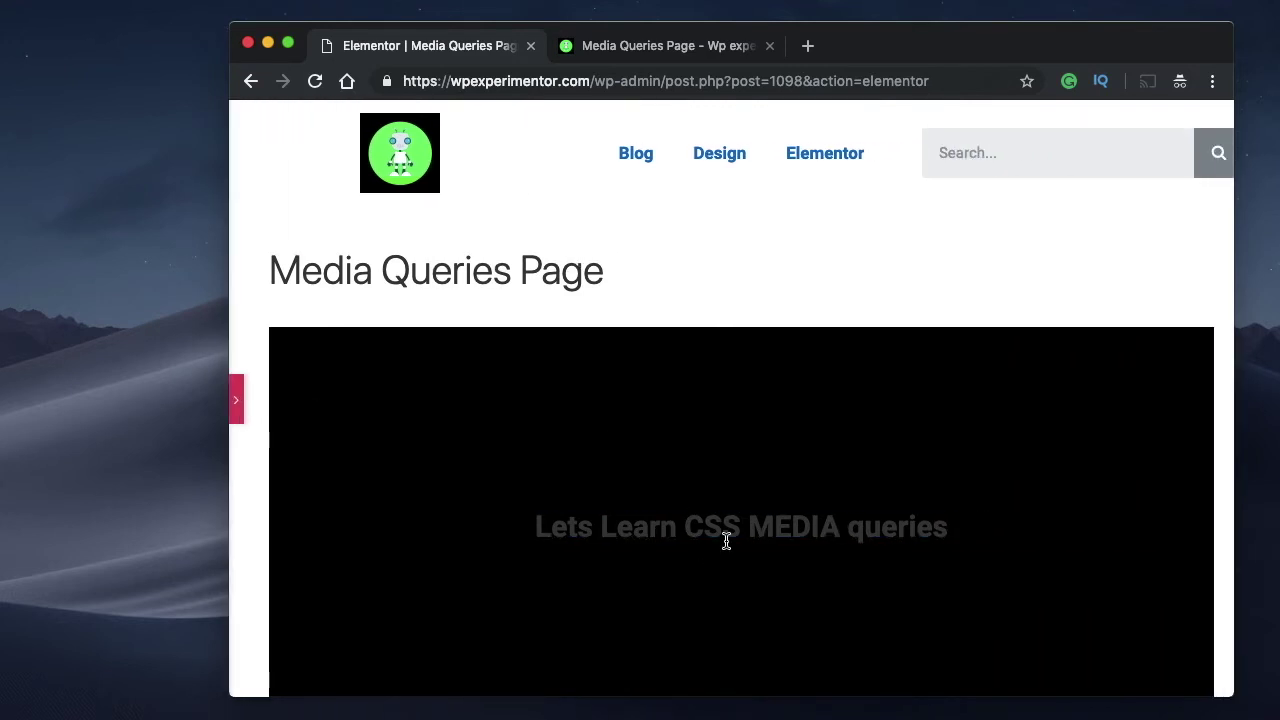
triple_click(726, 541)
click(829, 423)
click(236, 415)
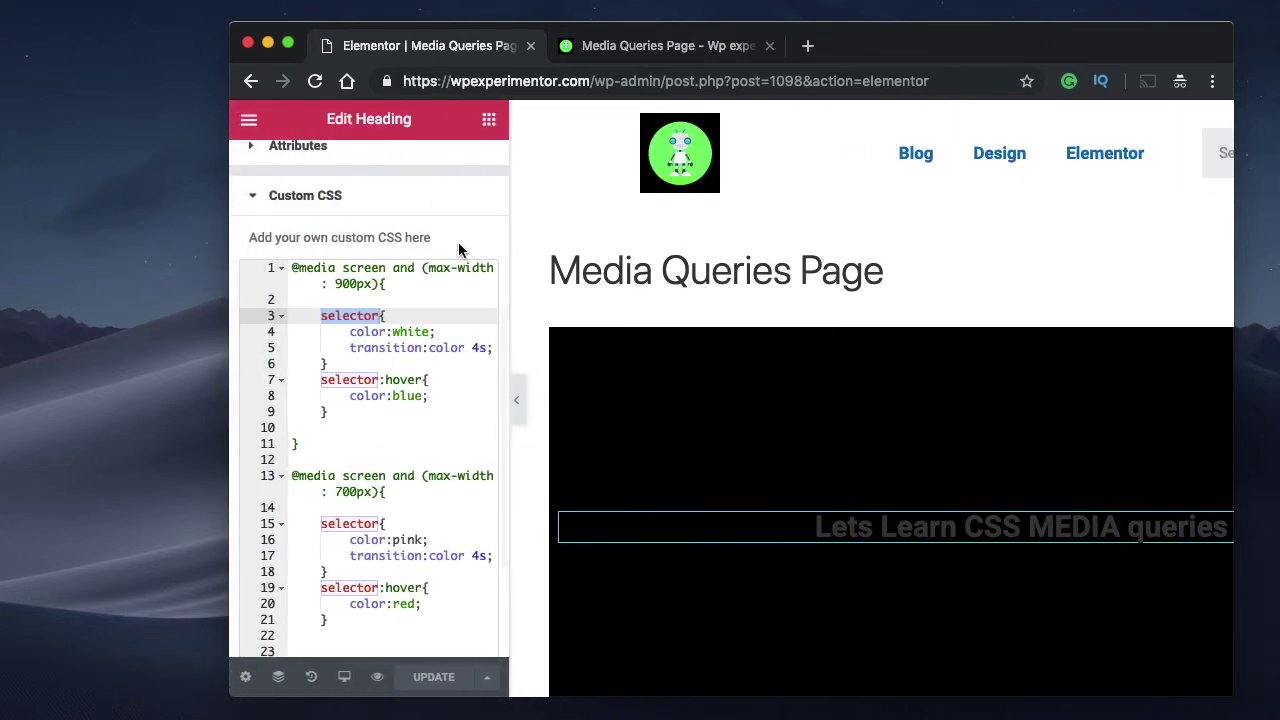
Review the selector and selector:hover rules inside the heading's 900px media query
click(309, 298)
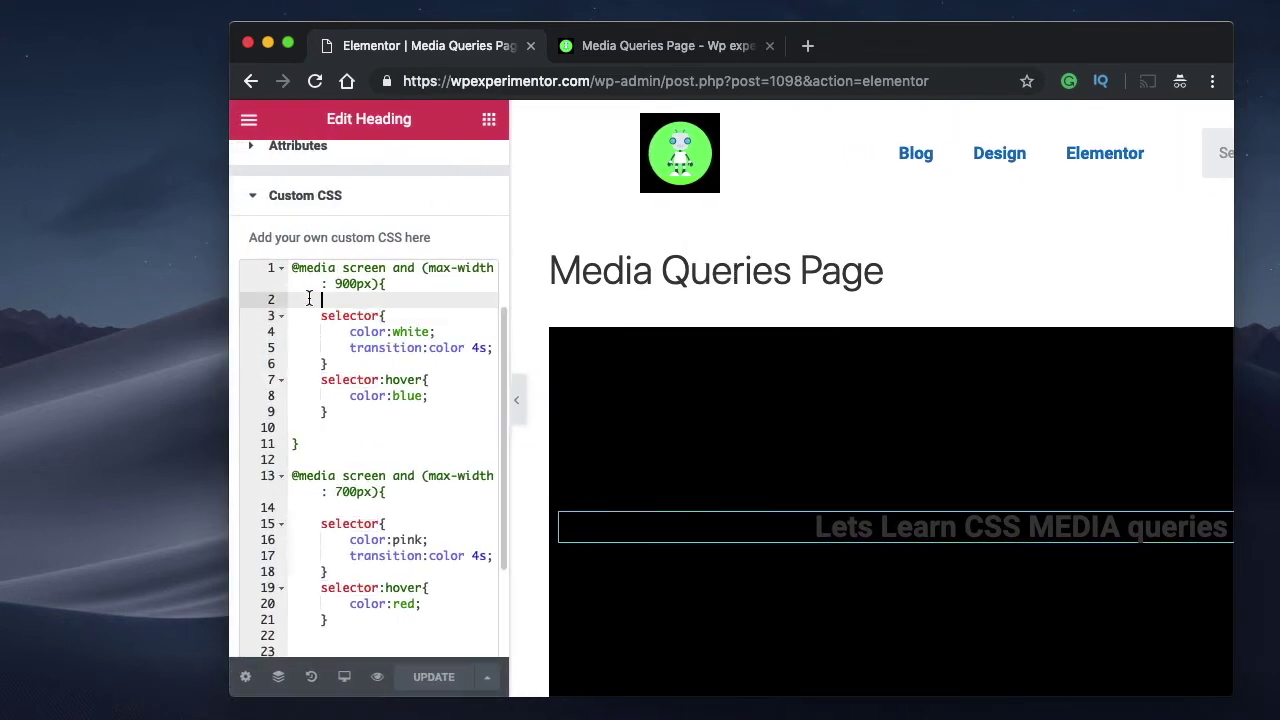
shift+click(361, 405)
click(361, 405)
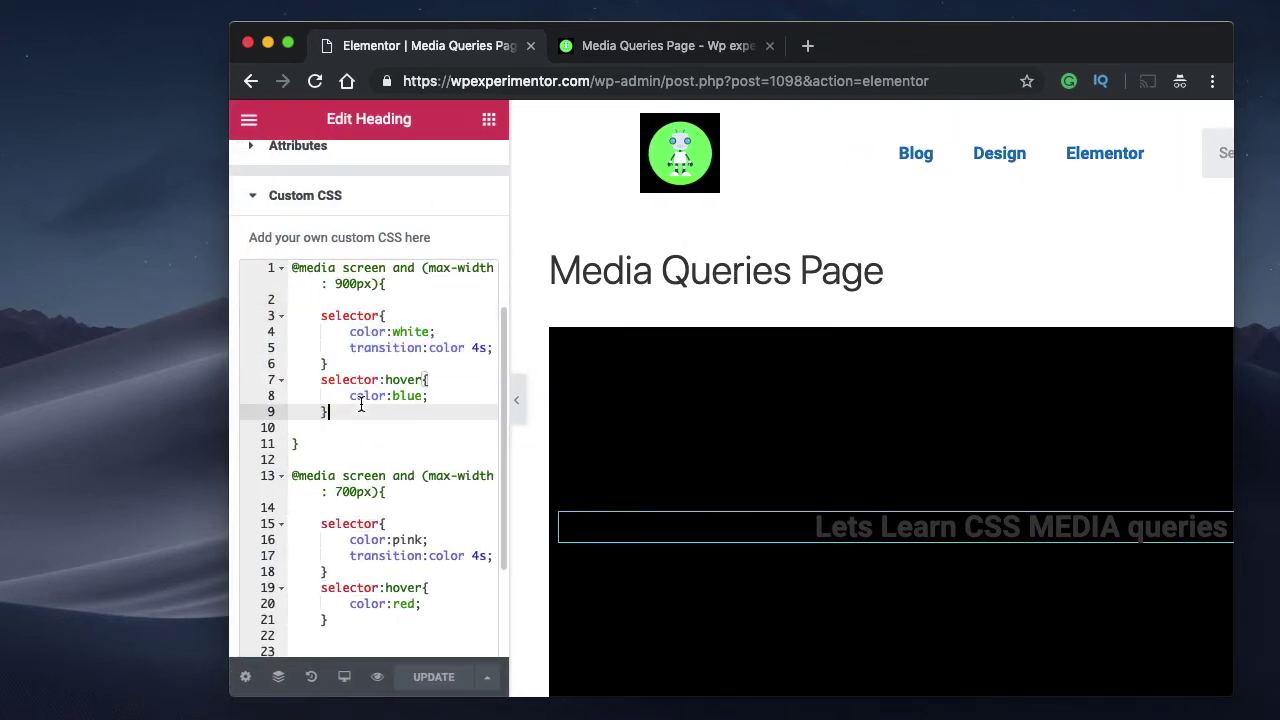
click(315, 318)
scroll(355, 398, down, 2)
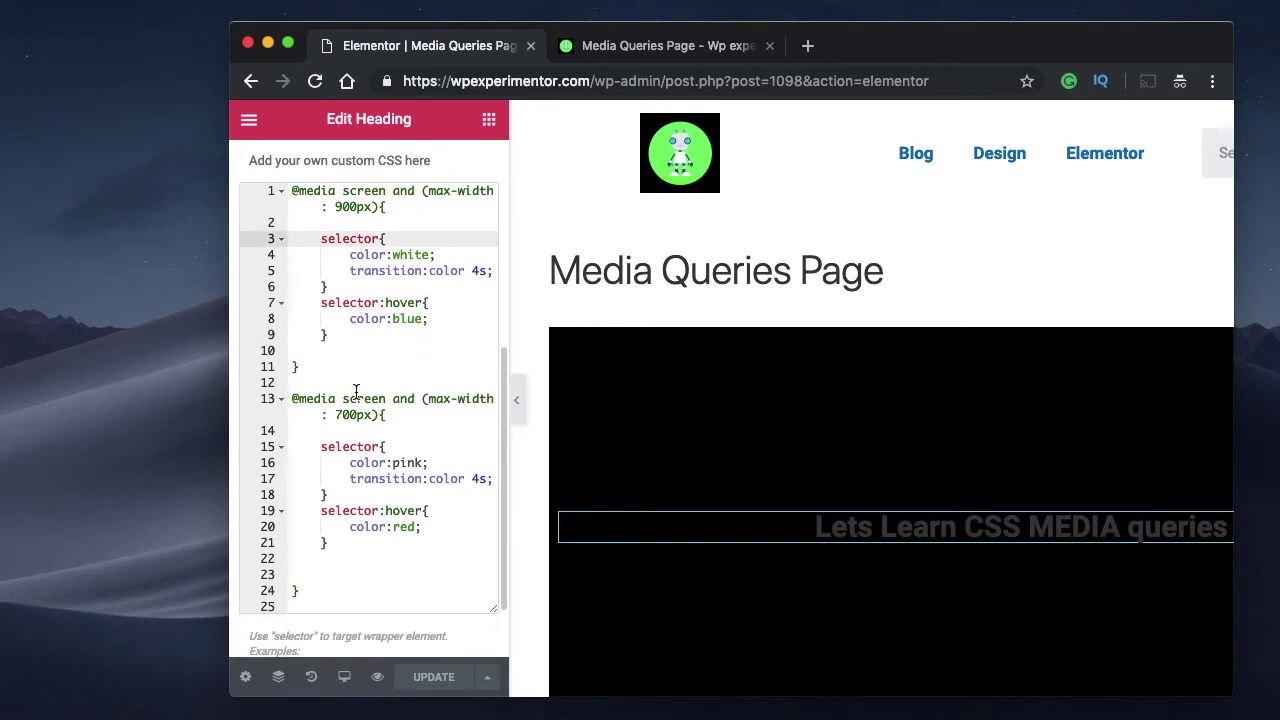
double_click(347, 210)
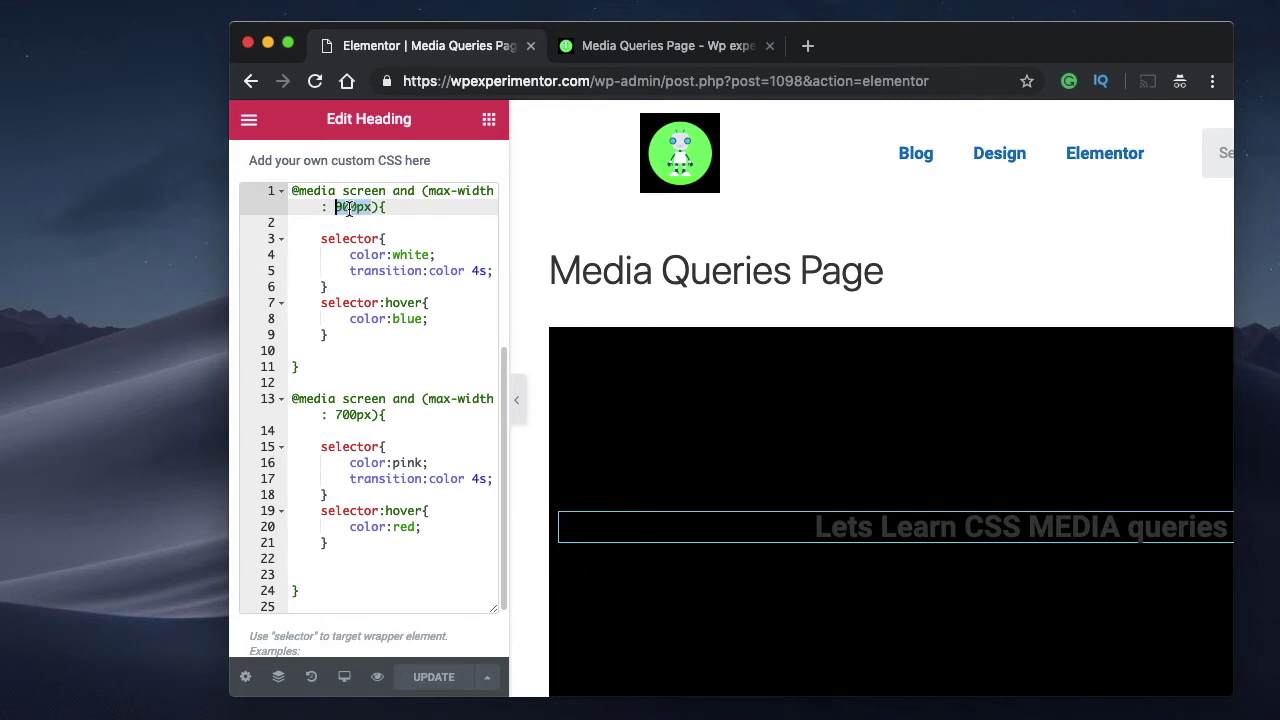
click(319, 242)
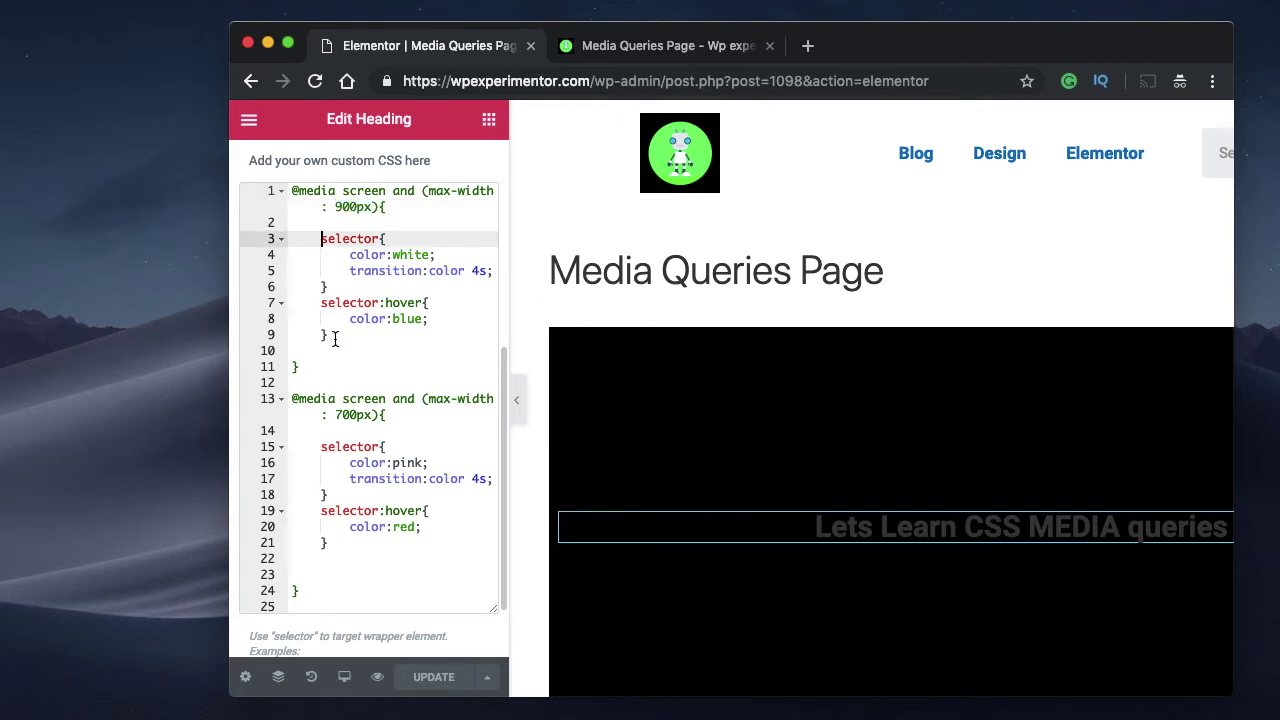
click(336, 340)
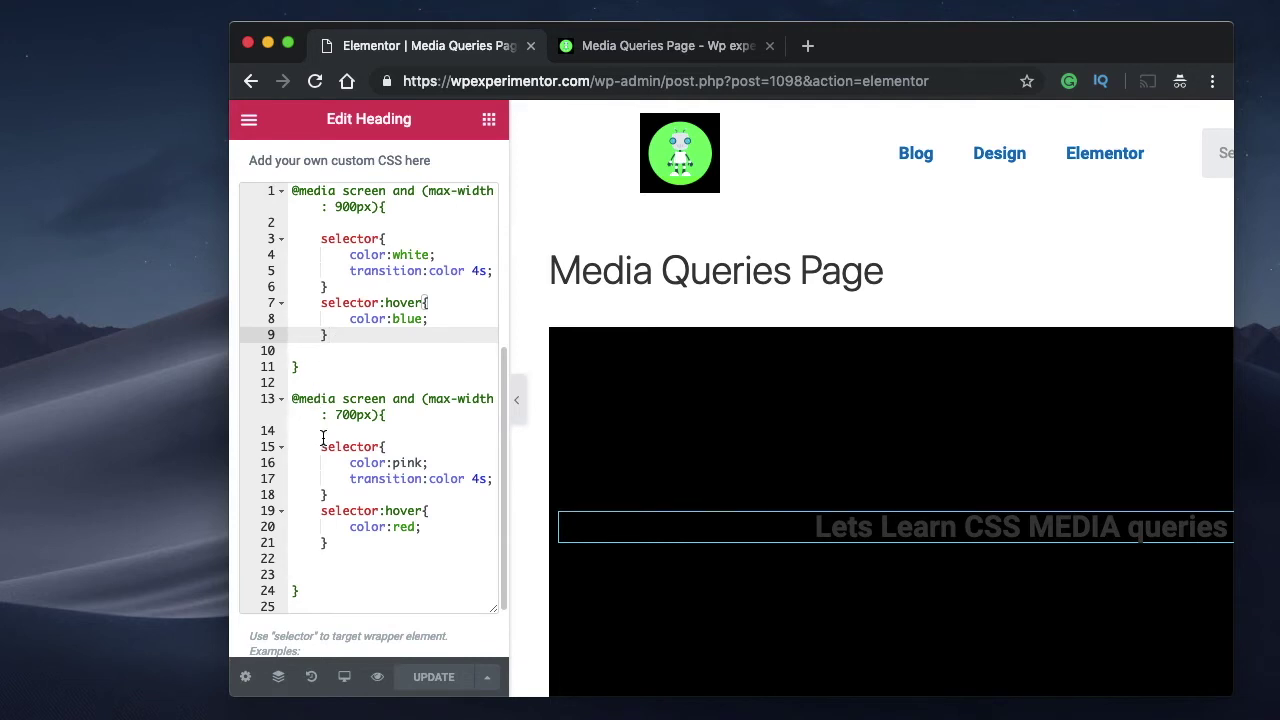
Review the selector and selector:hover rules inside the heading's 700px media query
double_click(347, 417)
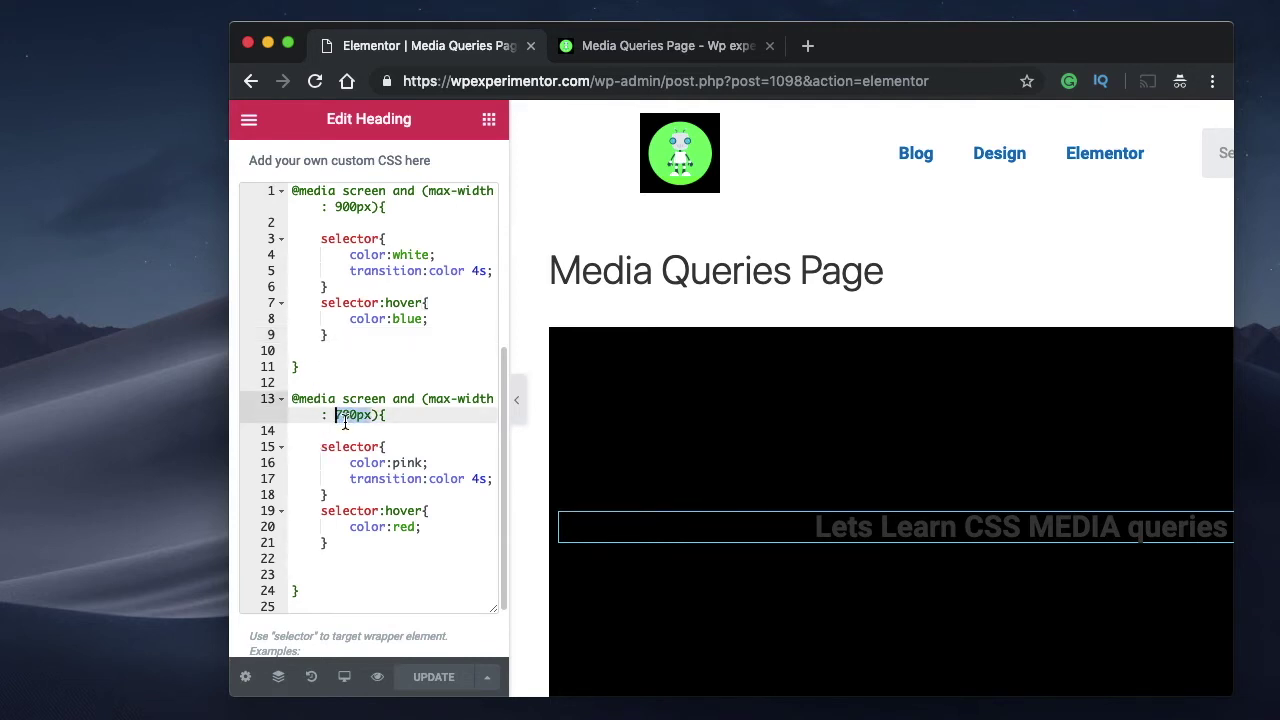
click(323, 446)
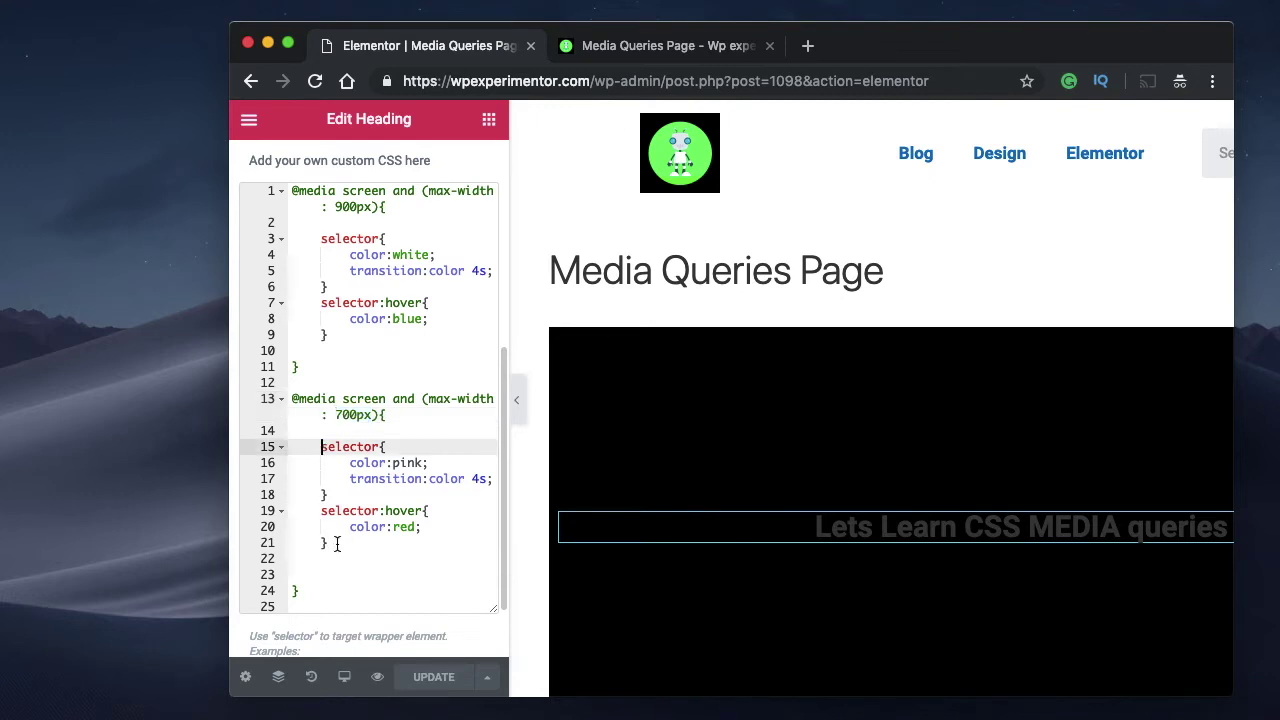
click(336, 543)
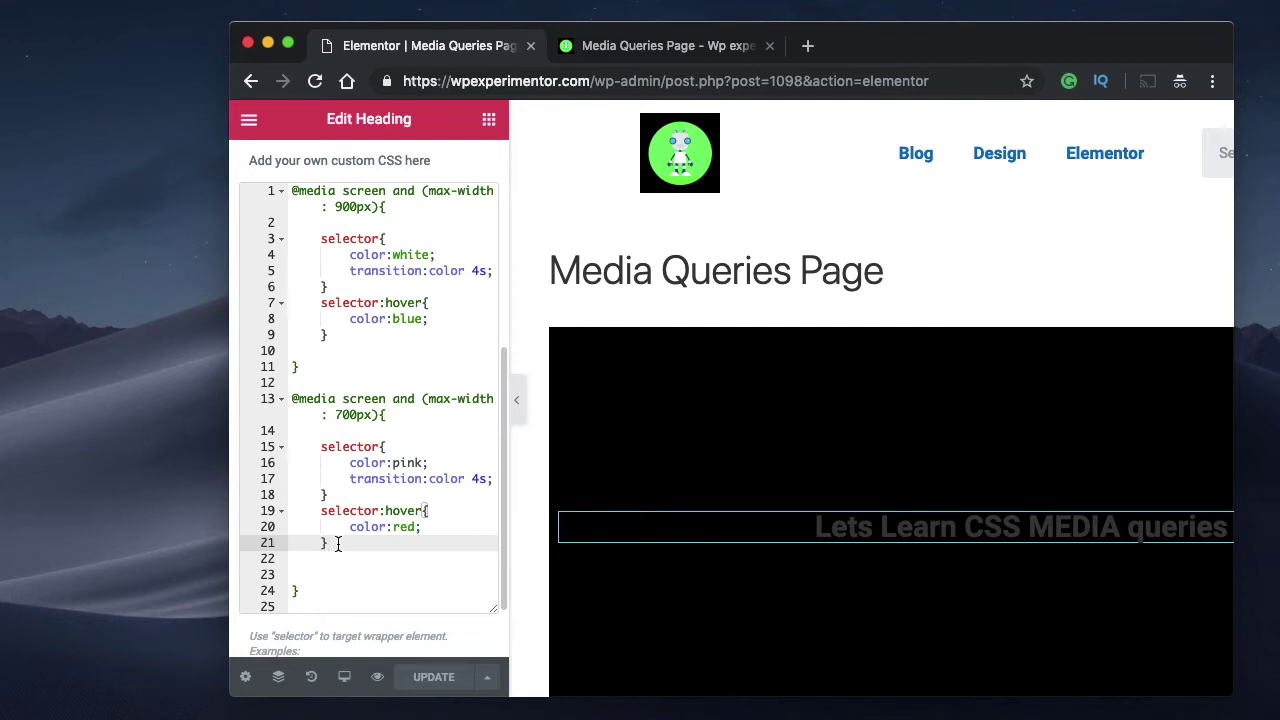
Compare the plain selector with the hover selector and its blue color in the 900px media query
double_click(347, 245)
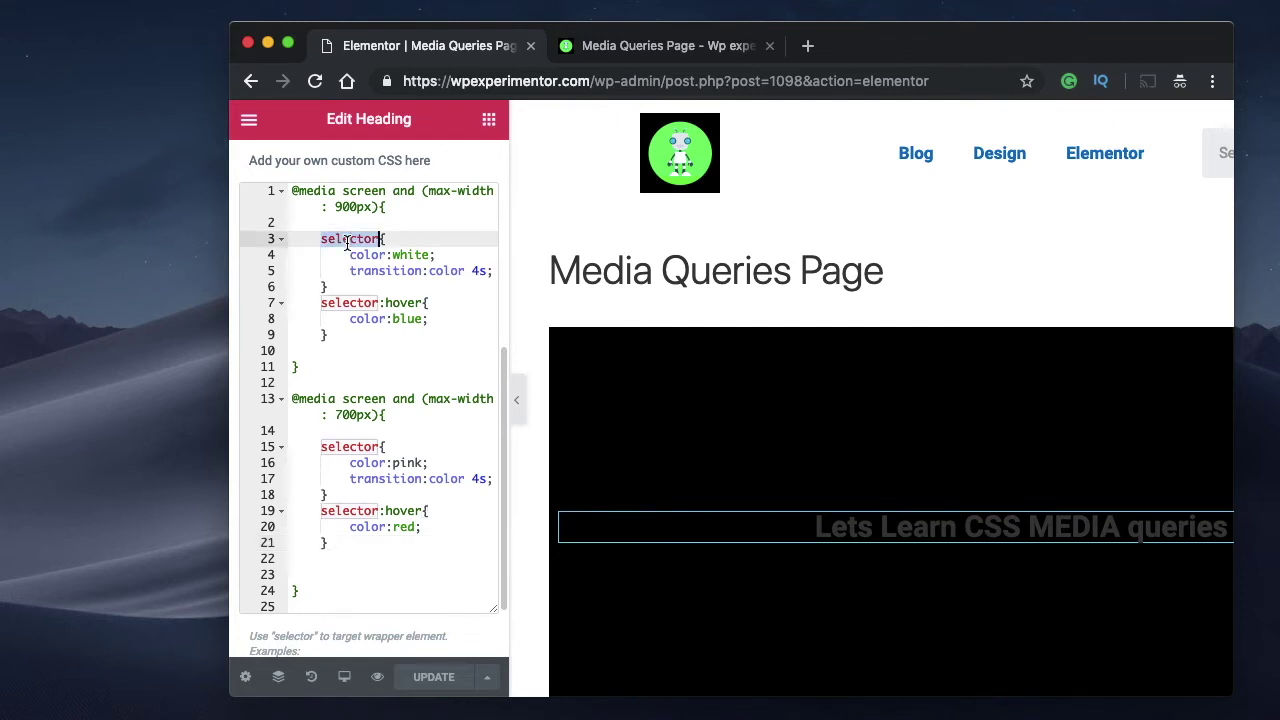
double_click(352, 302)
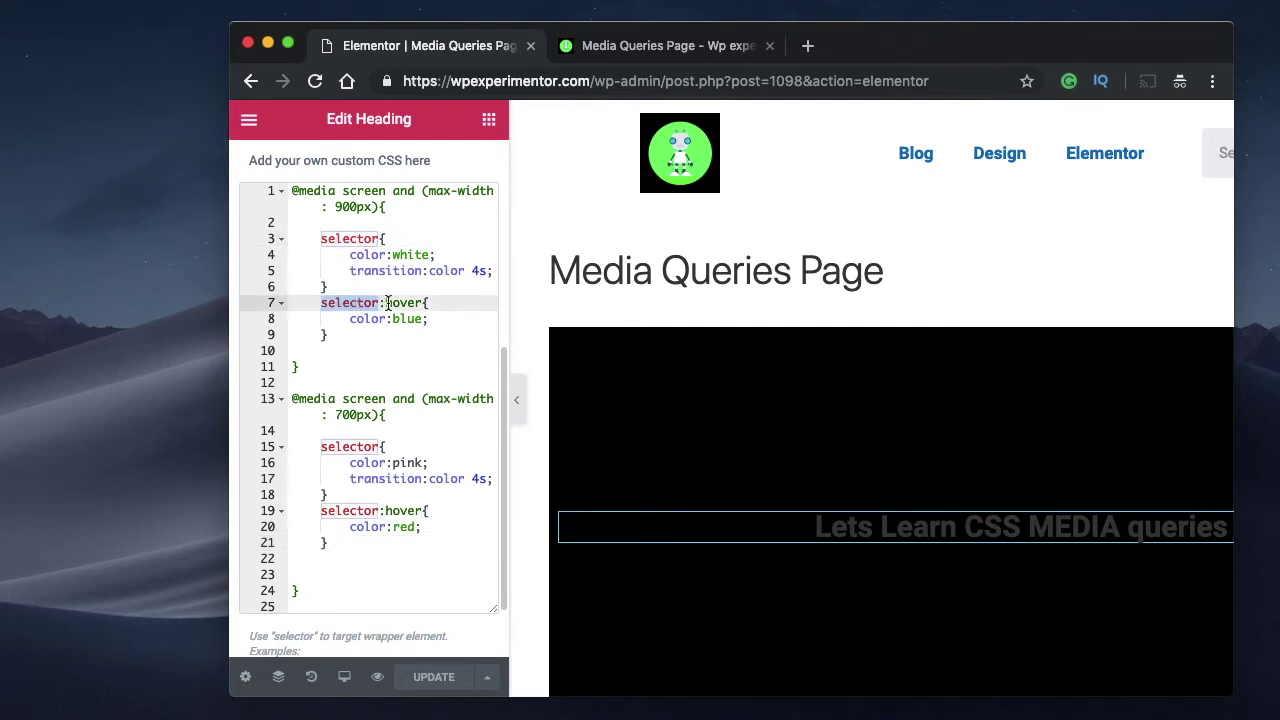
double_click(400, 303)
double_click(408, 318)
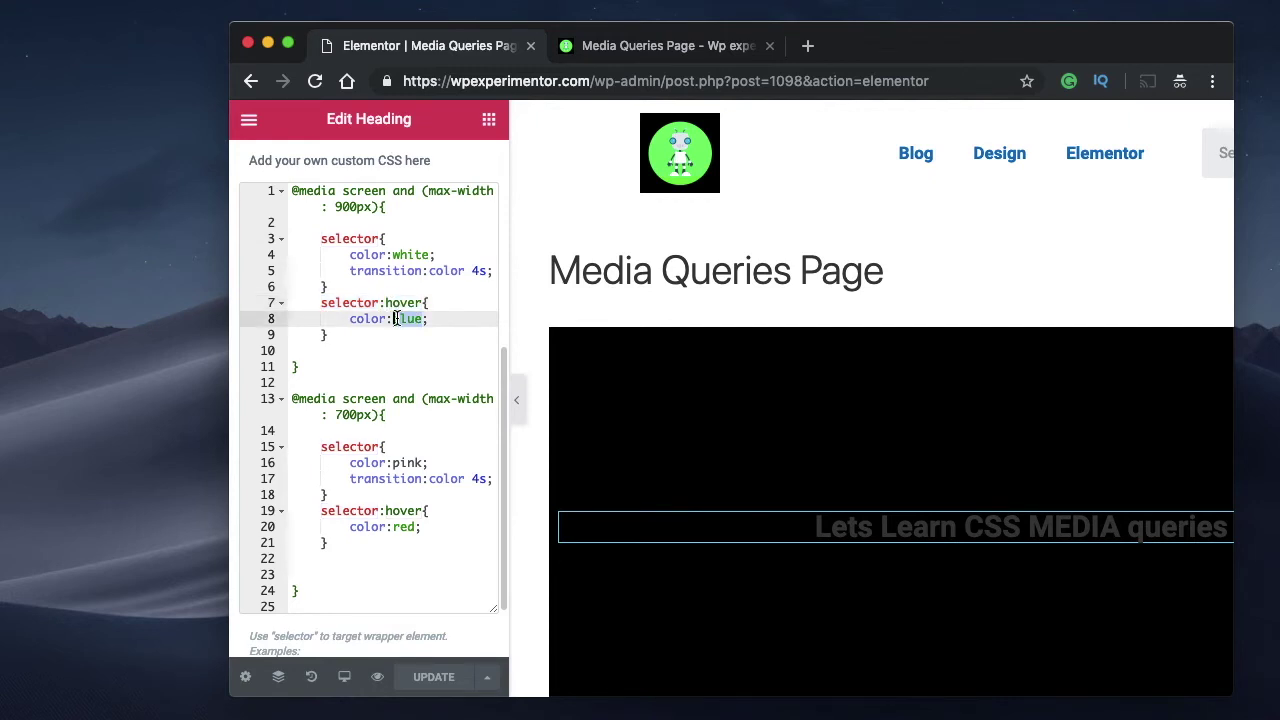
Switch to the page preview and narrow the browser window to check the heading under the 900px rule
key(ctrl+Tab)
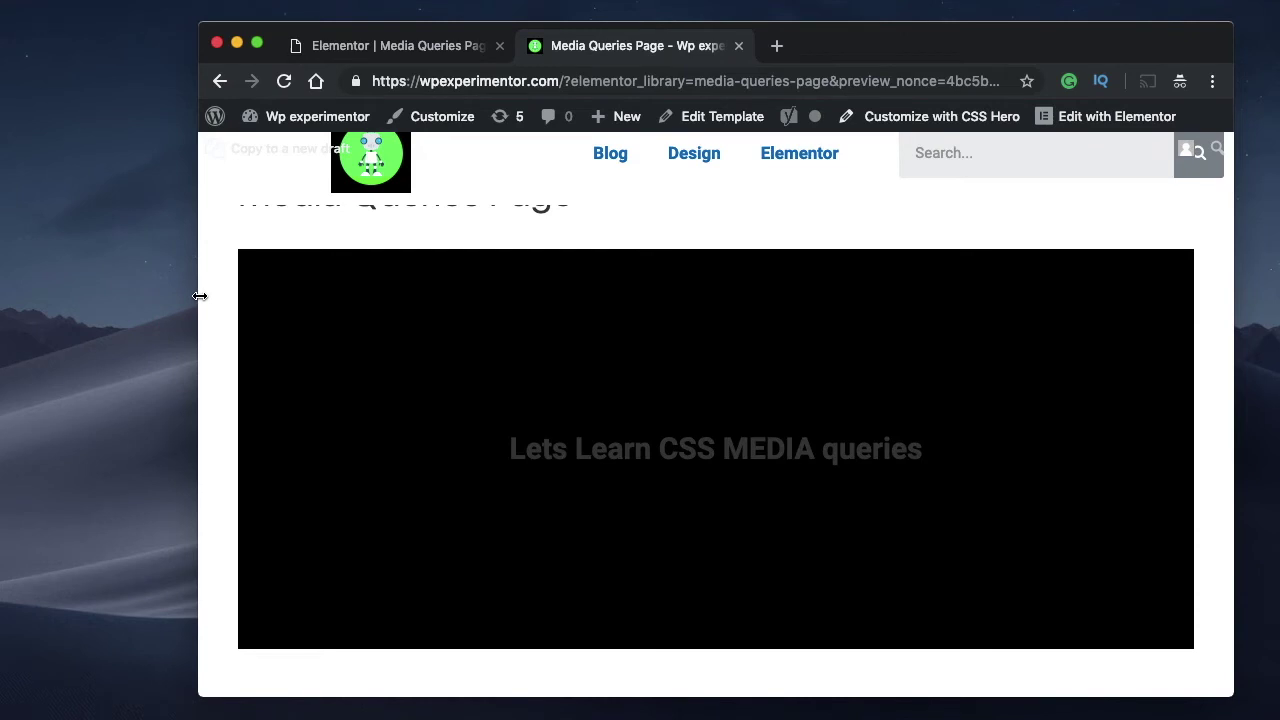
drag(200, 296, 388, 274)
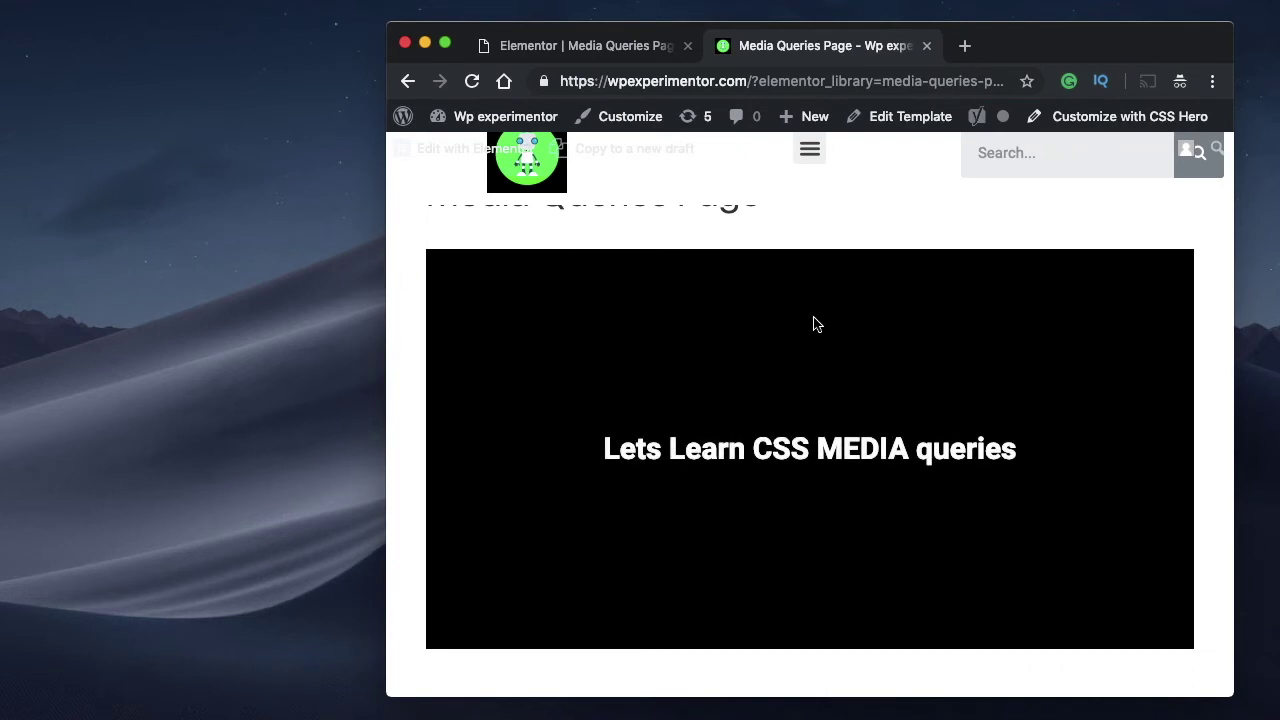
Return to the heading's custom CSS and examine the 900px rule's width, white color, transition and blue hover color
click(596, 52)
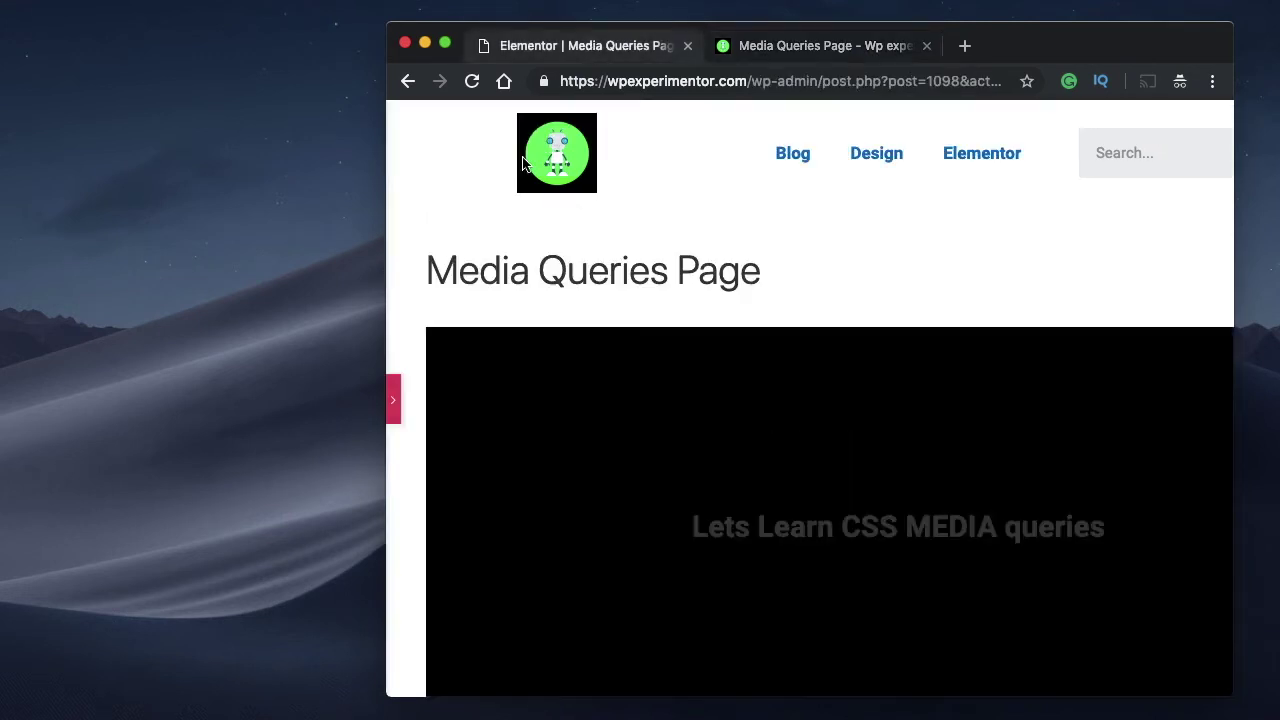
click(390, 398)
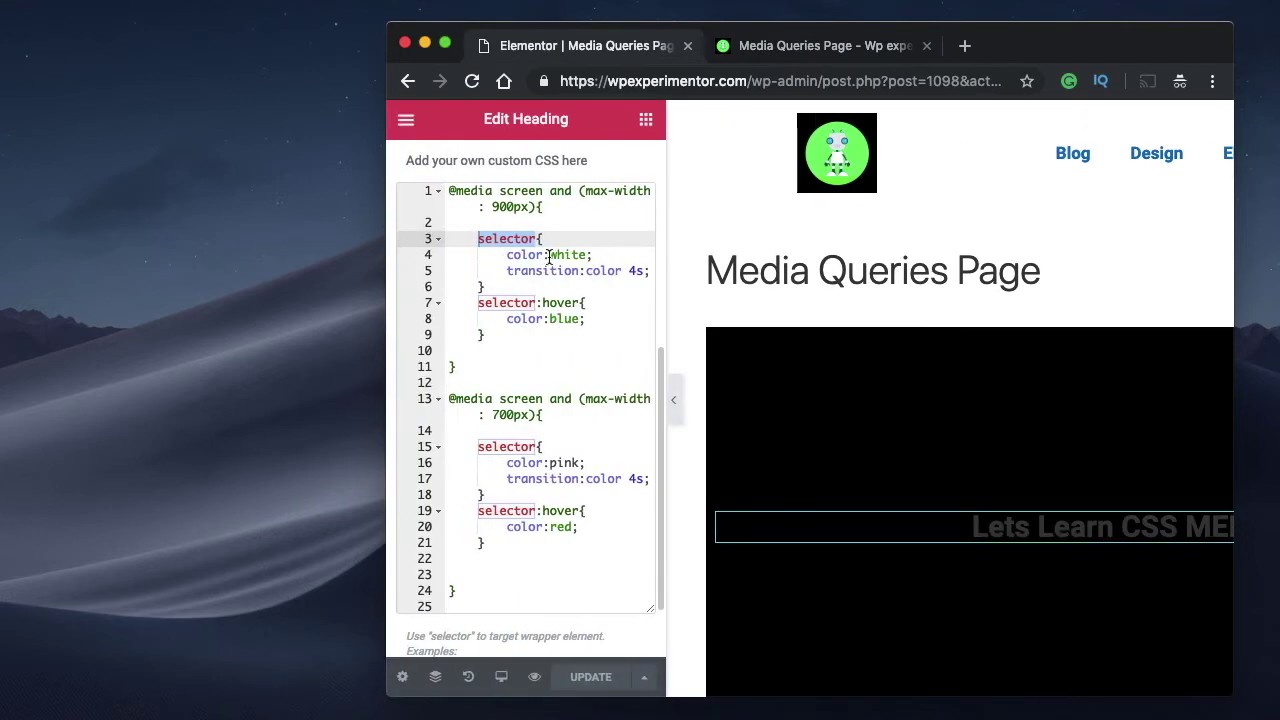
double_click(507, 206)
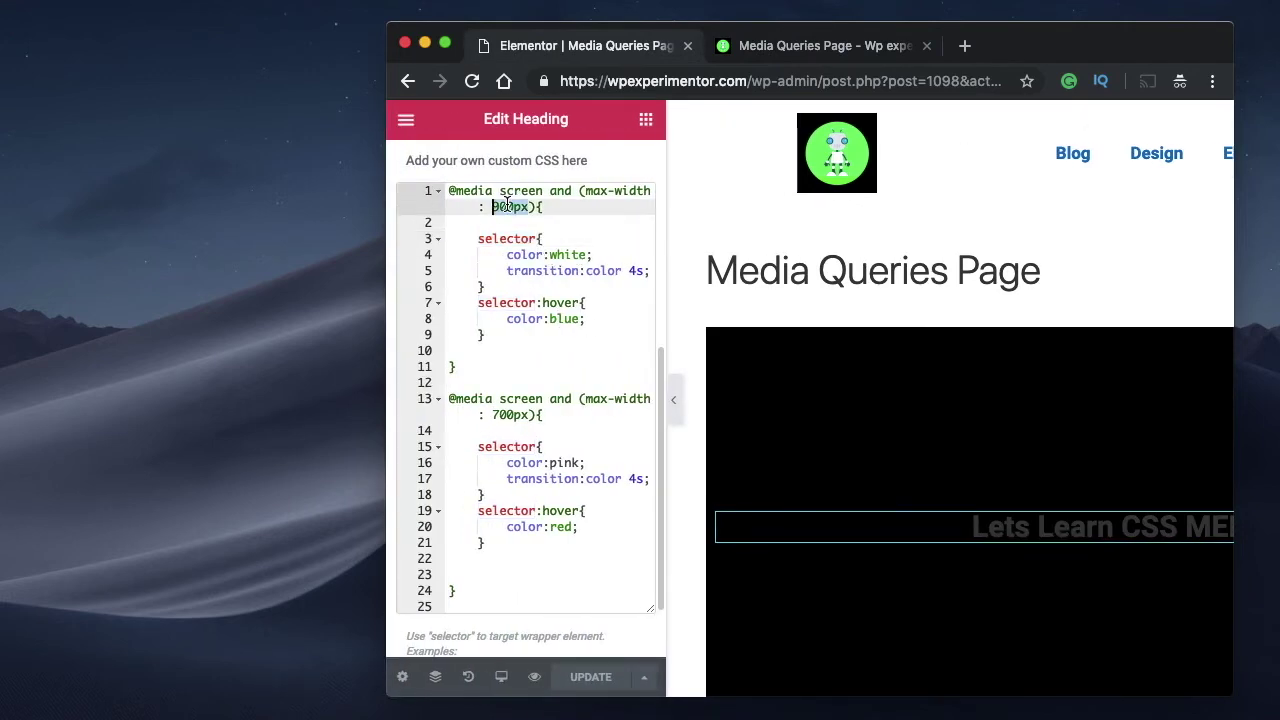
click(564, 254)
double_click(564, 254)
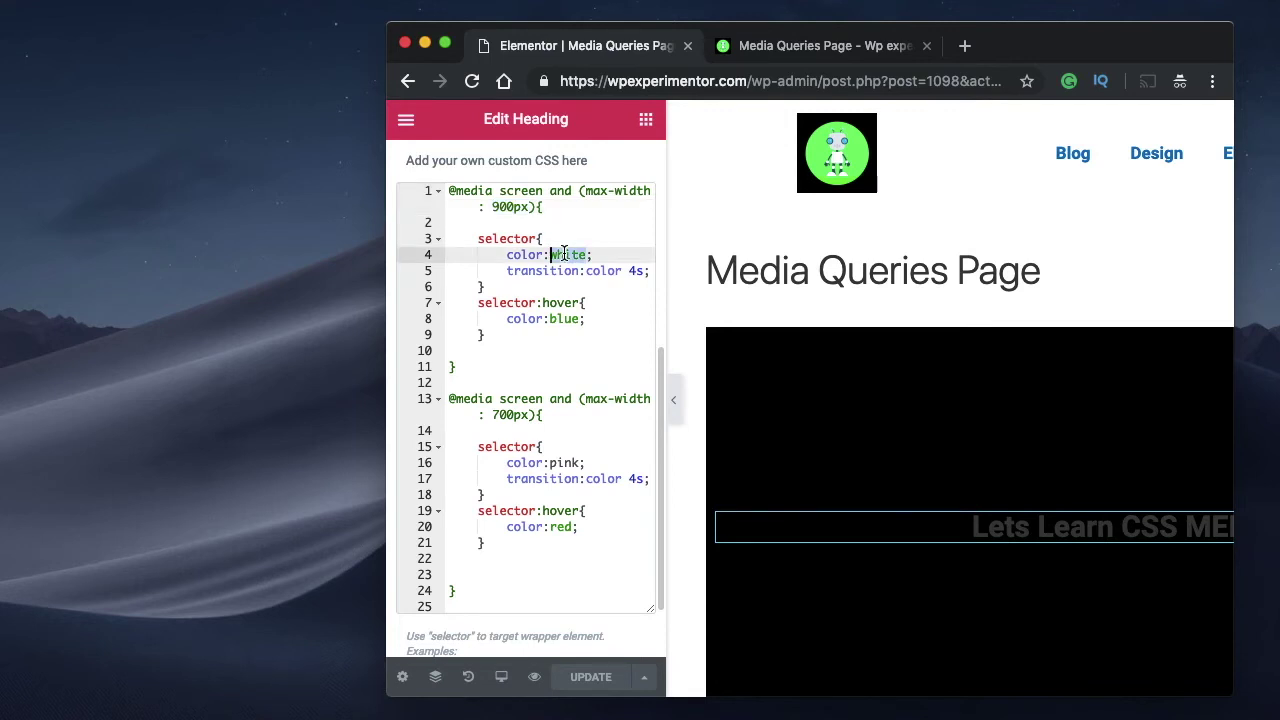
double_click(530, 270)
double_click(558, 319)
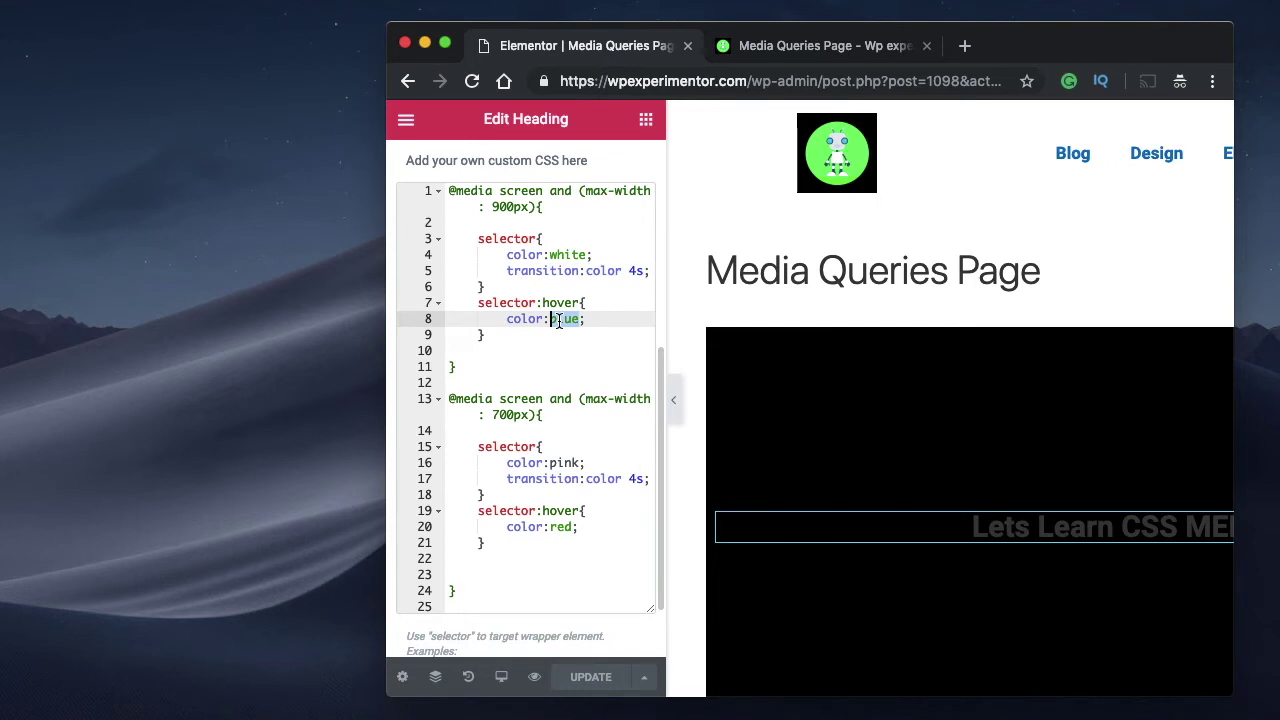
Hide the editing controls and return to the page preview to check the heading's hover color
click(673, 400)
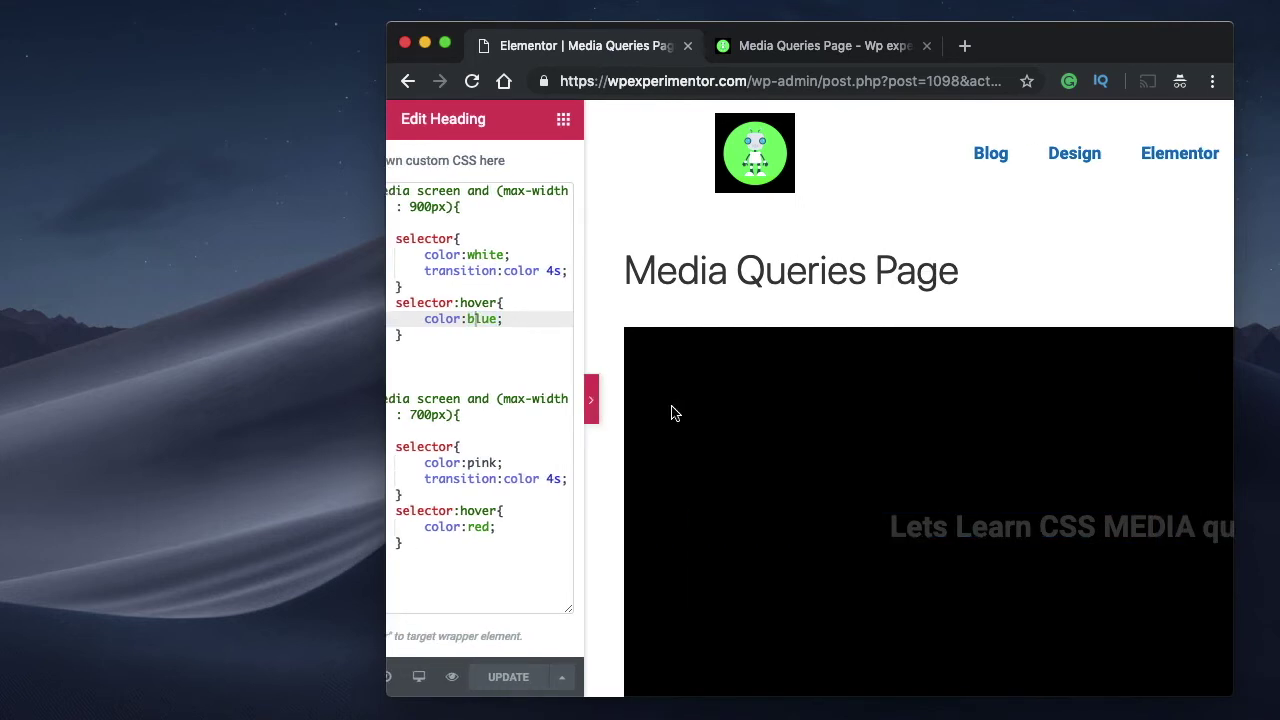
click(798, 56)
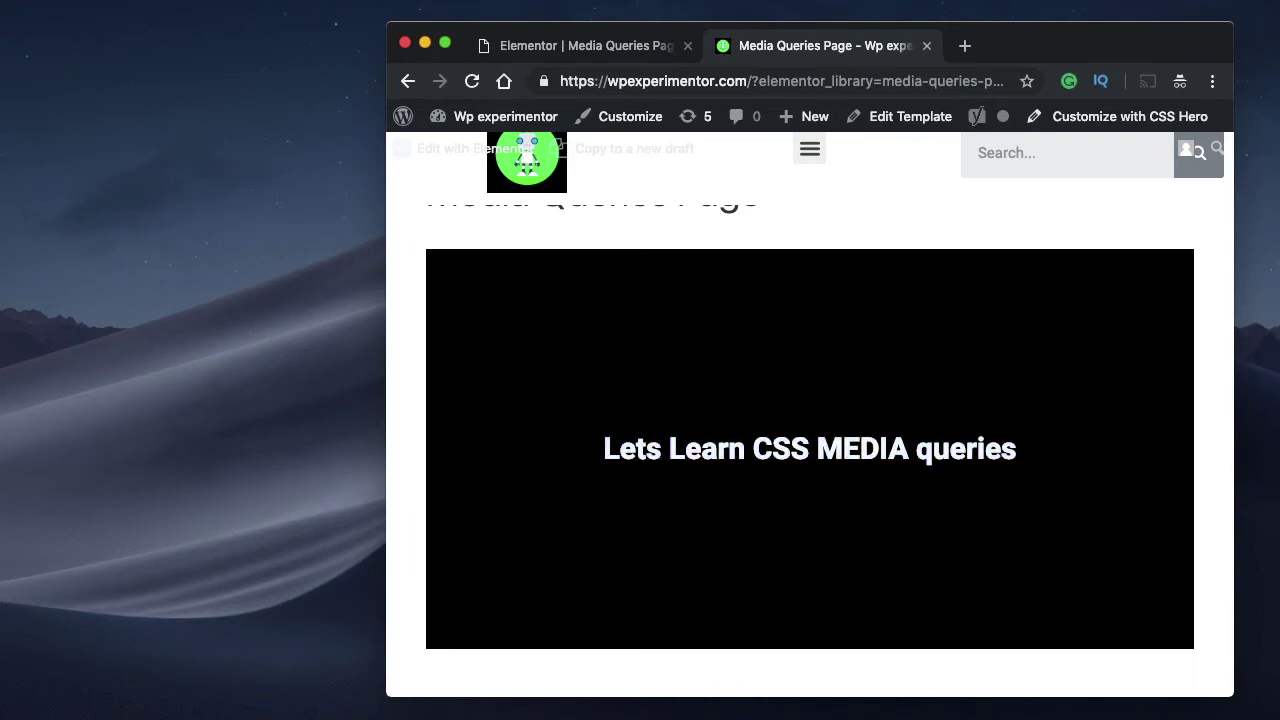
Return to the heading's custom CSS, show the editing controls and examine the 700px media query's maximum width
click(586, 50)
click(394, 401)
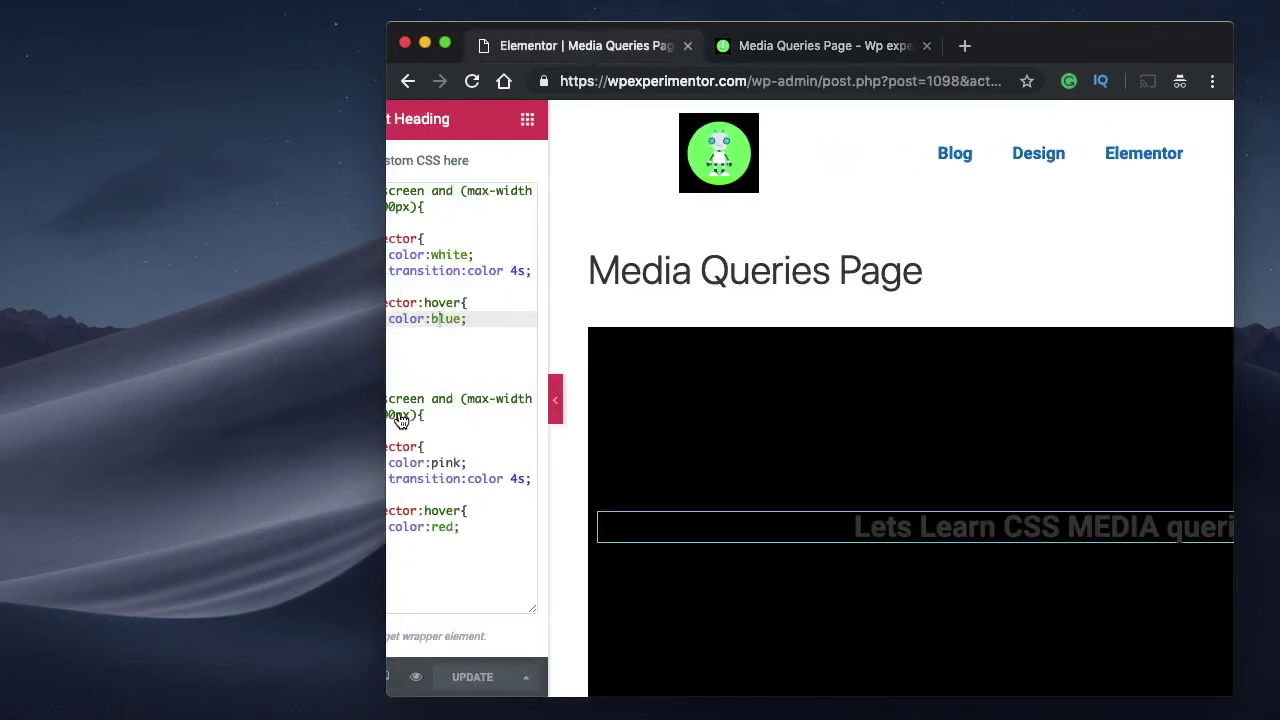
double_click(505, 418)
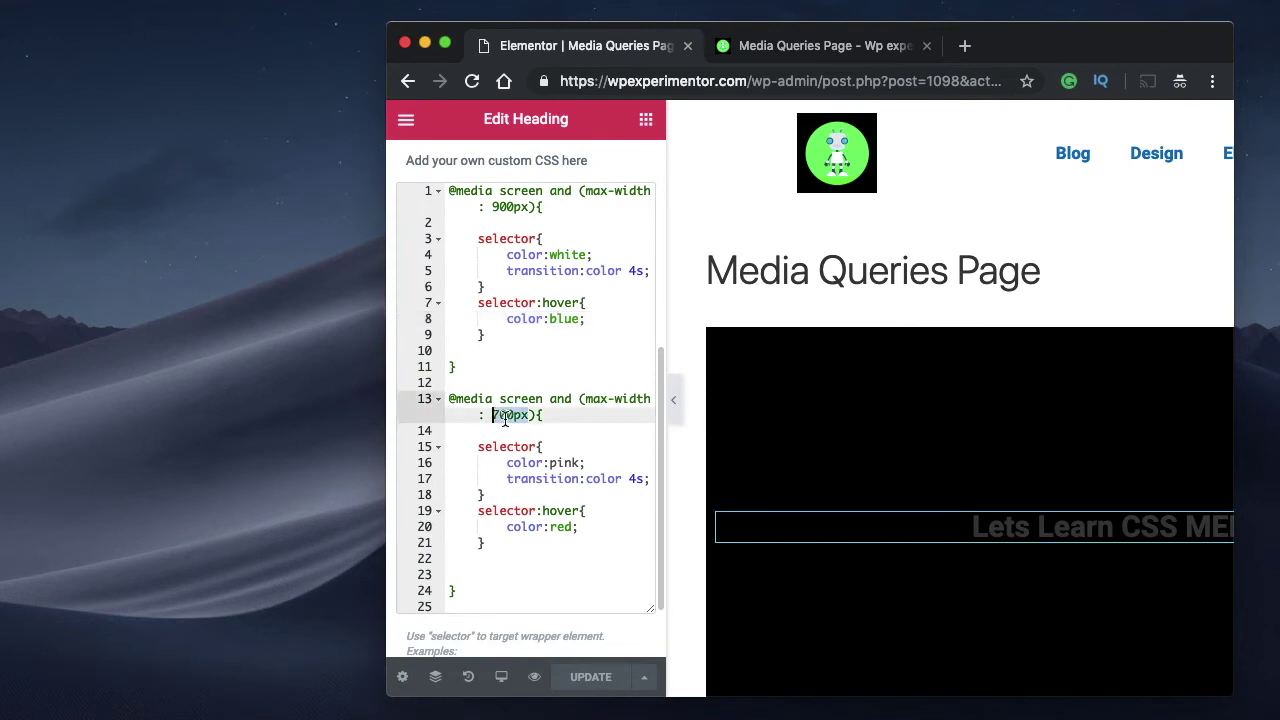
Switch to the page preview and narrow the browser window to check the heading's color and hover transition under the 700px rule
click(673, 408)
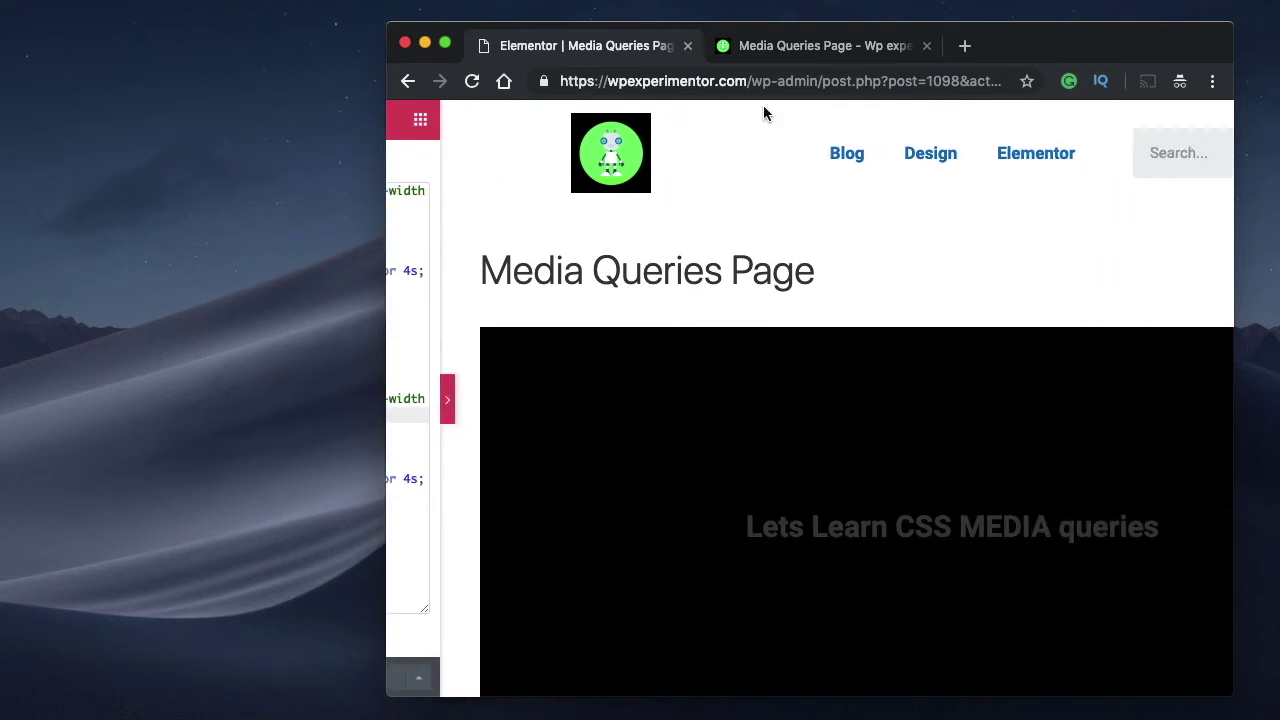
click(815, 45)
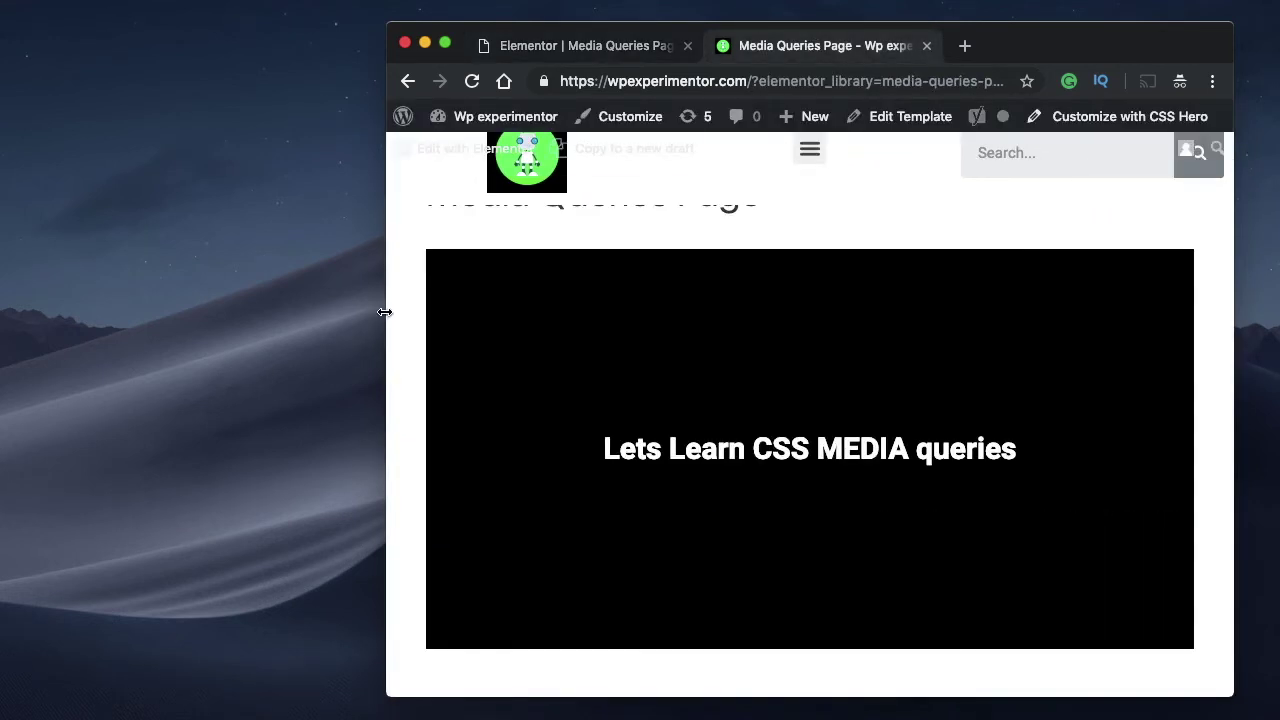
drag(386, 312, 622, 265)
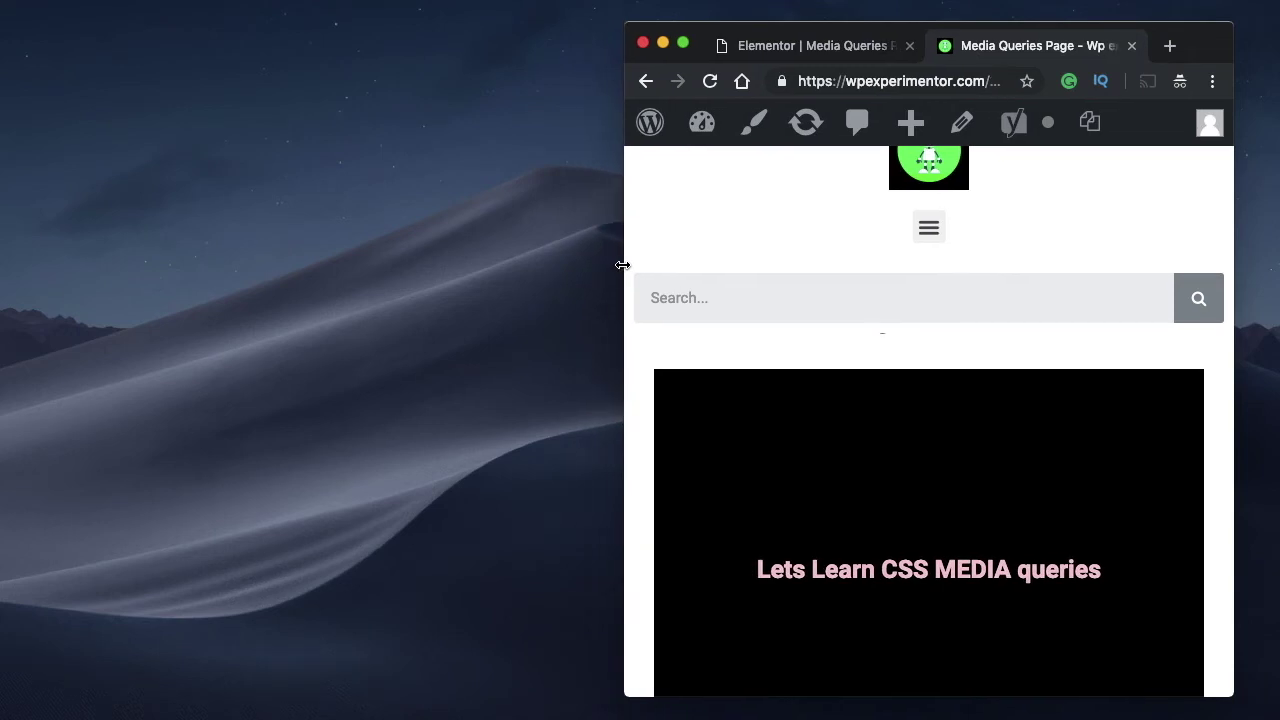
scroll(921, 296, down, 2)
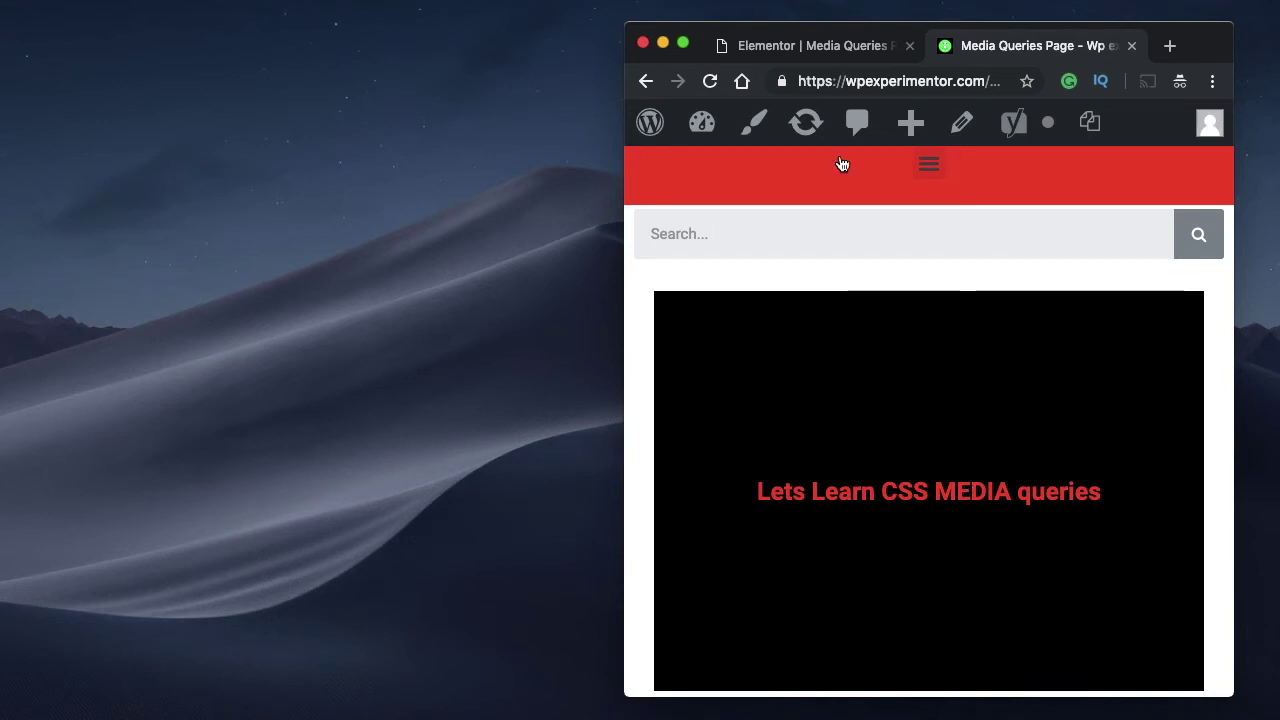
Return to the editor, widen the window and examine the 900px media query's width, transition and two selector blocks in the heading's custom CSS
click(810, 46)
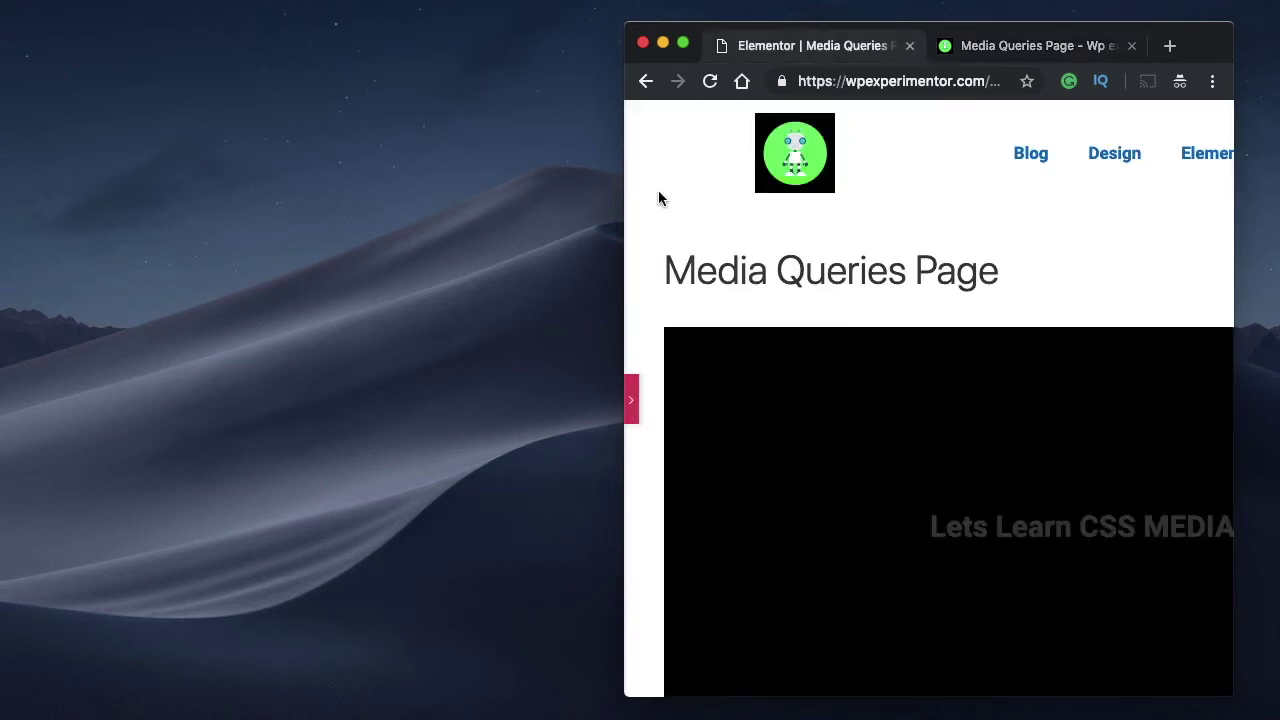
drag(623, 206, 356, 212)
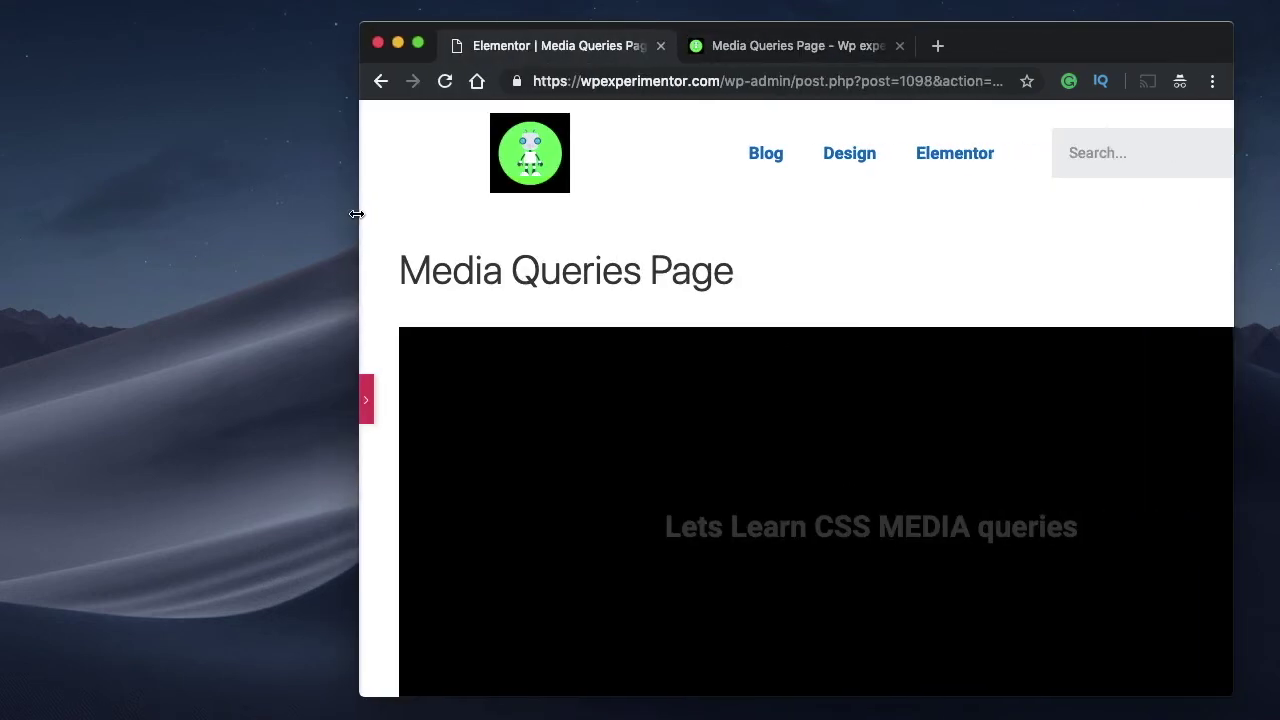
click(357, 400)
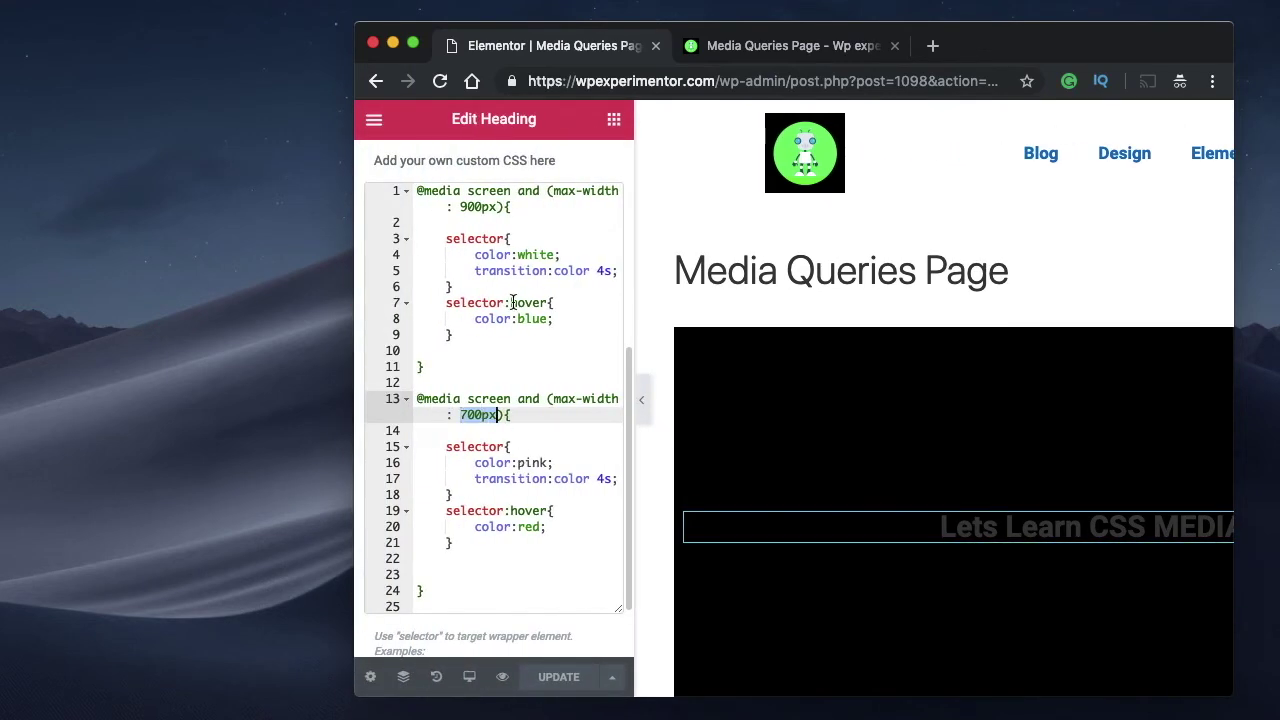
scroll(513, 302, up, 1)
double_click(473, 234)
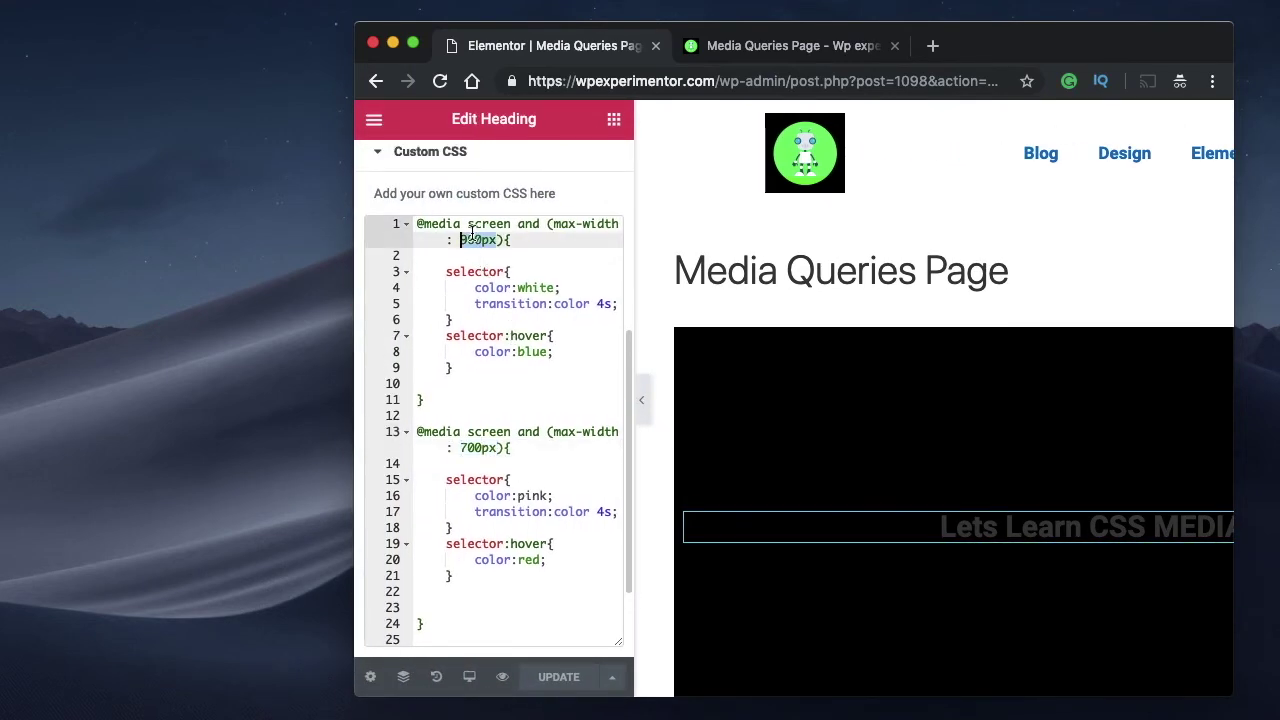
double_click(560, 304)
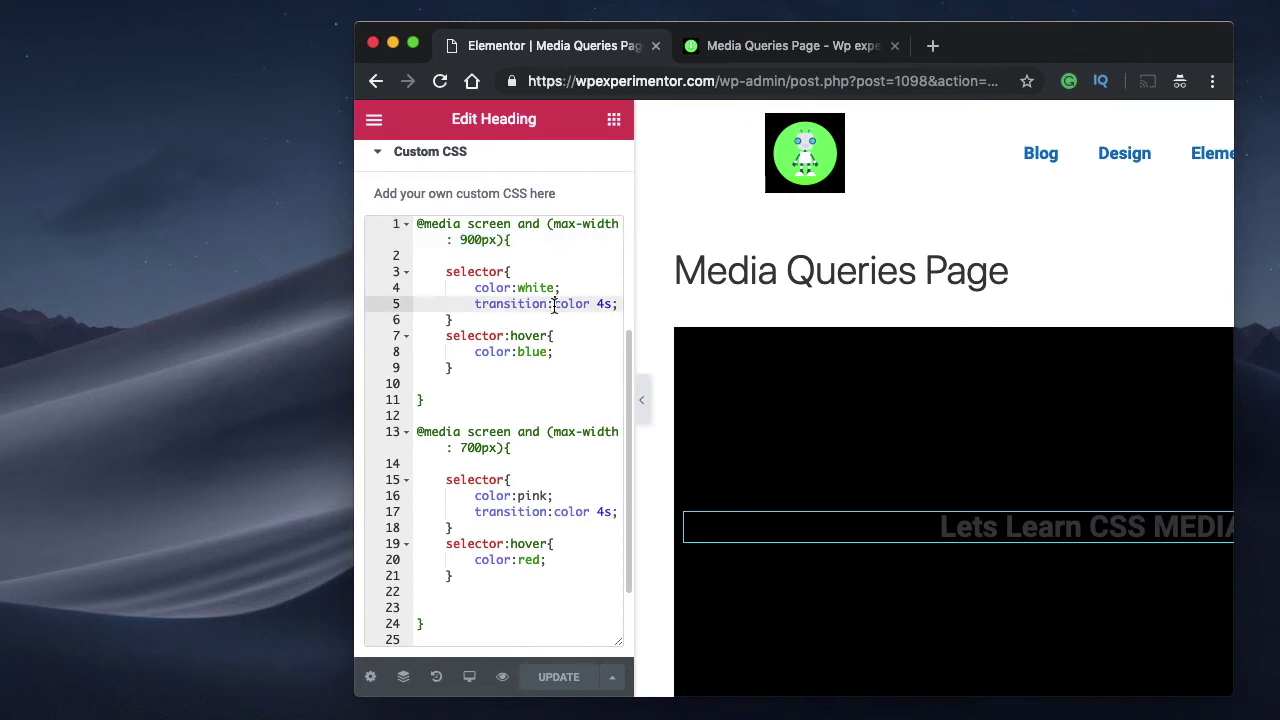
click(441, 274)
shift+click(481, 372)
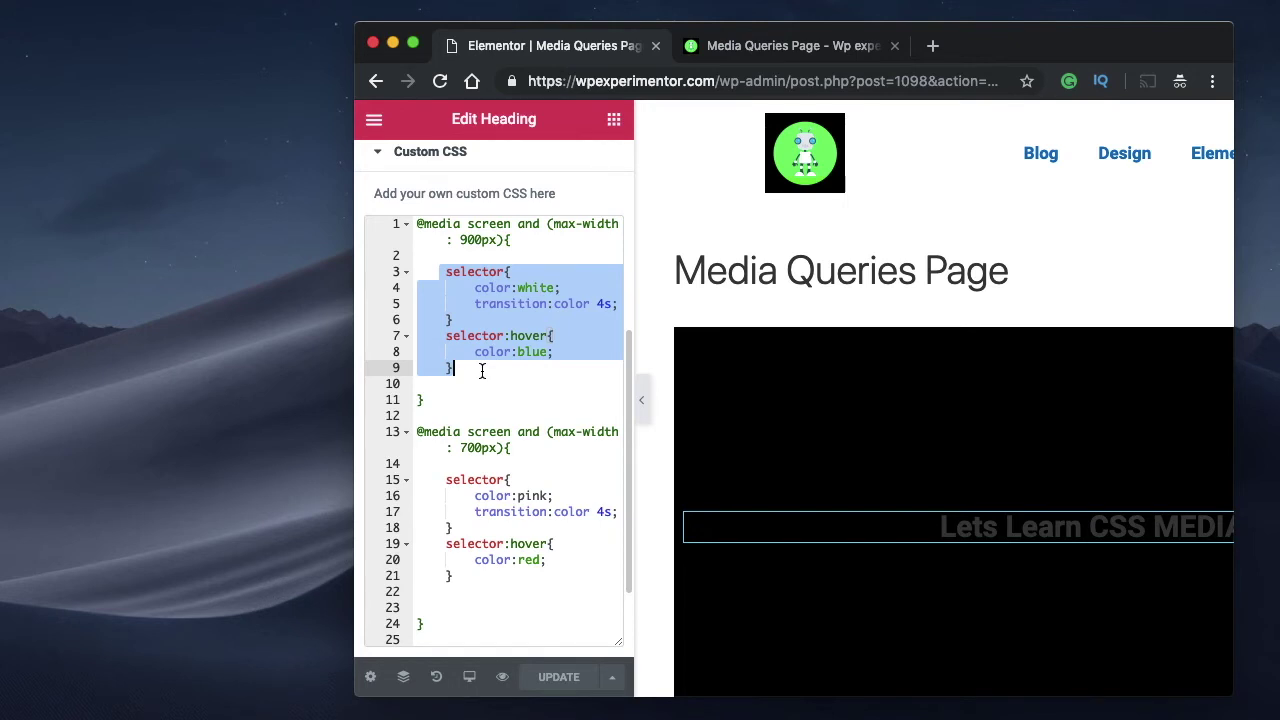
click(444, 276)
click(473, 380)
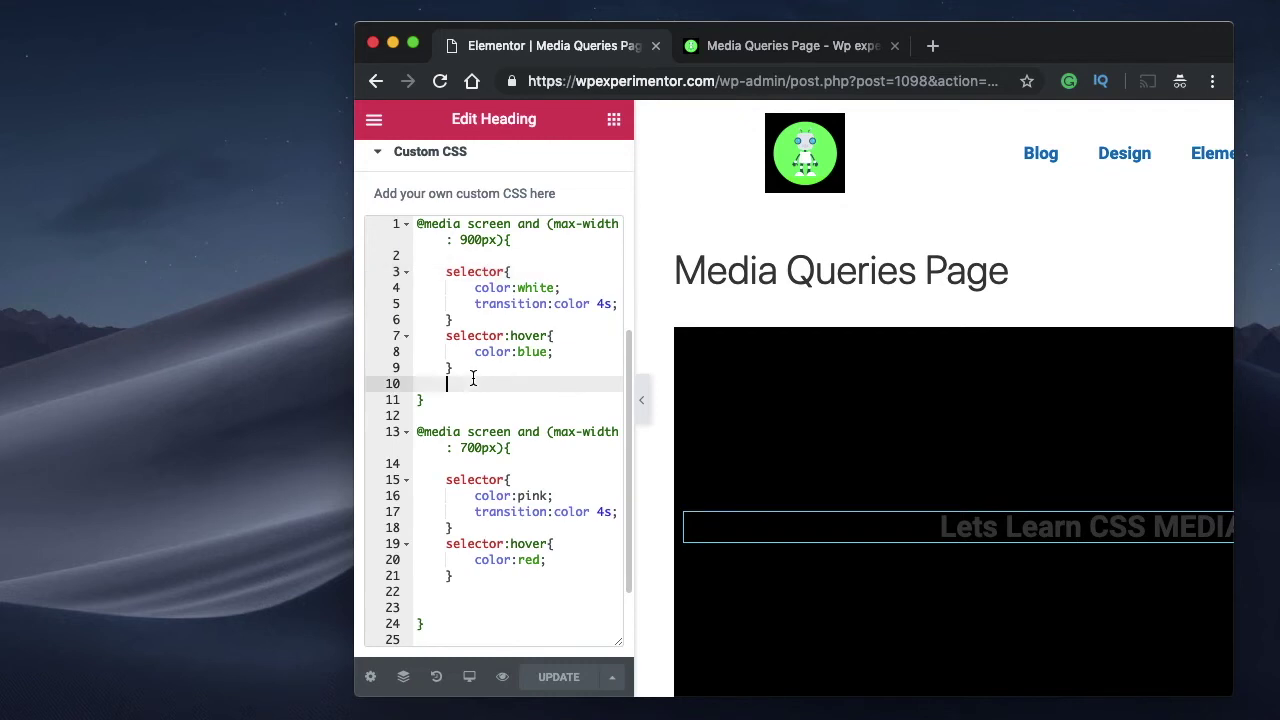
Hide the editing controls and inspect the heading, first on the canvas and then in the page preview
click(645, 405)
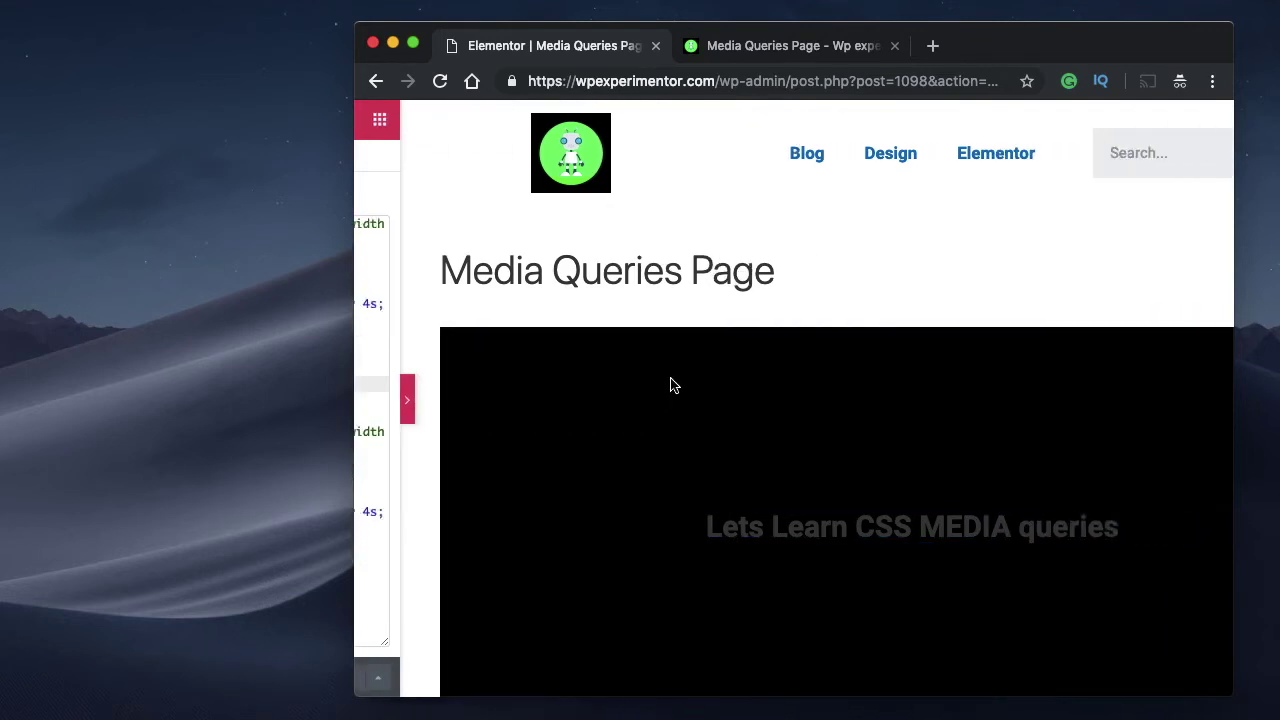
triple_click(820, 529)
click(852, 400)
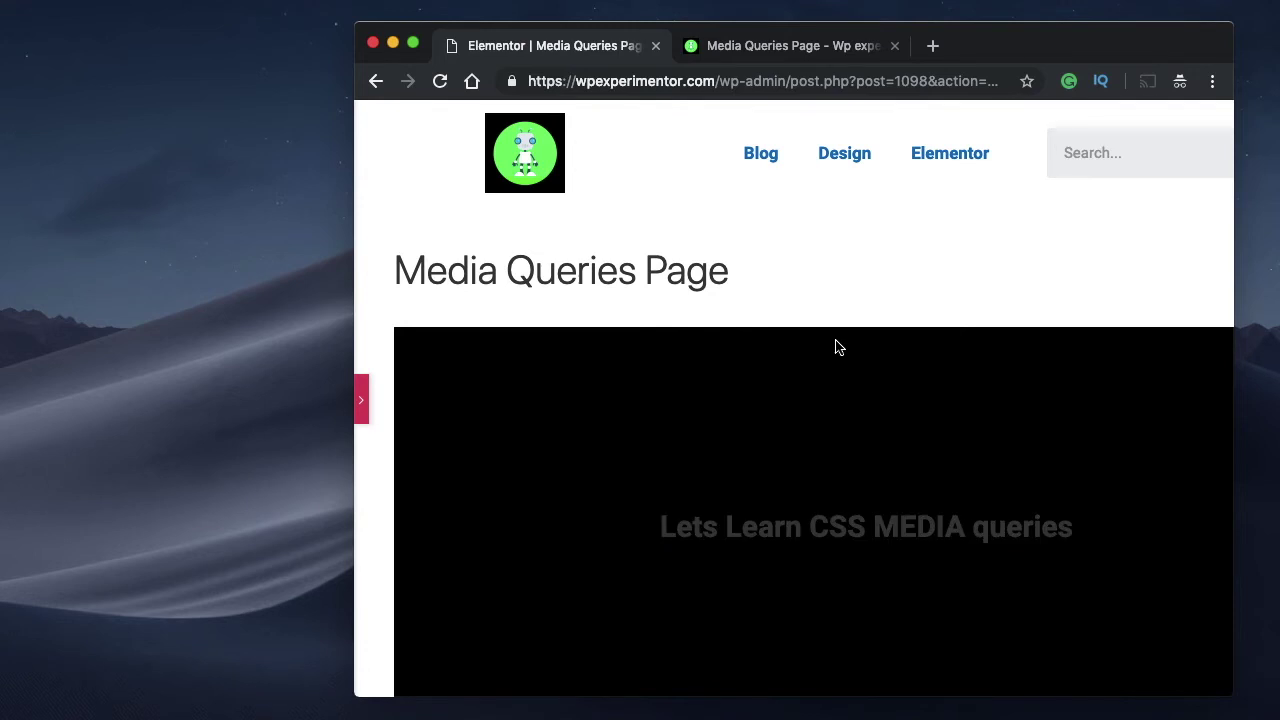
click(735, 52)
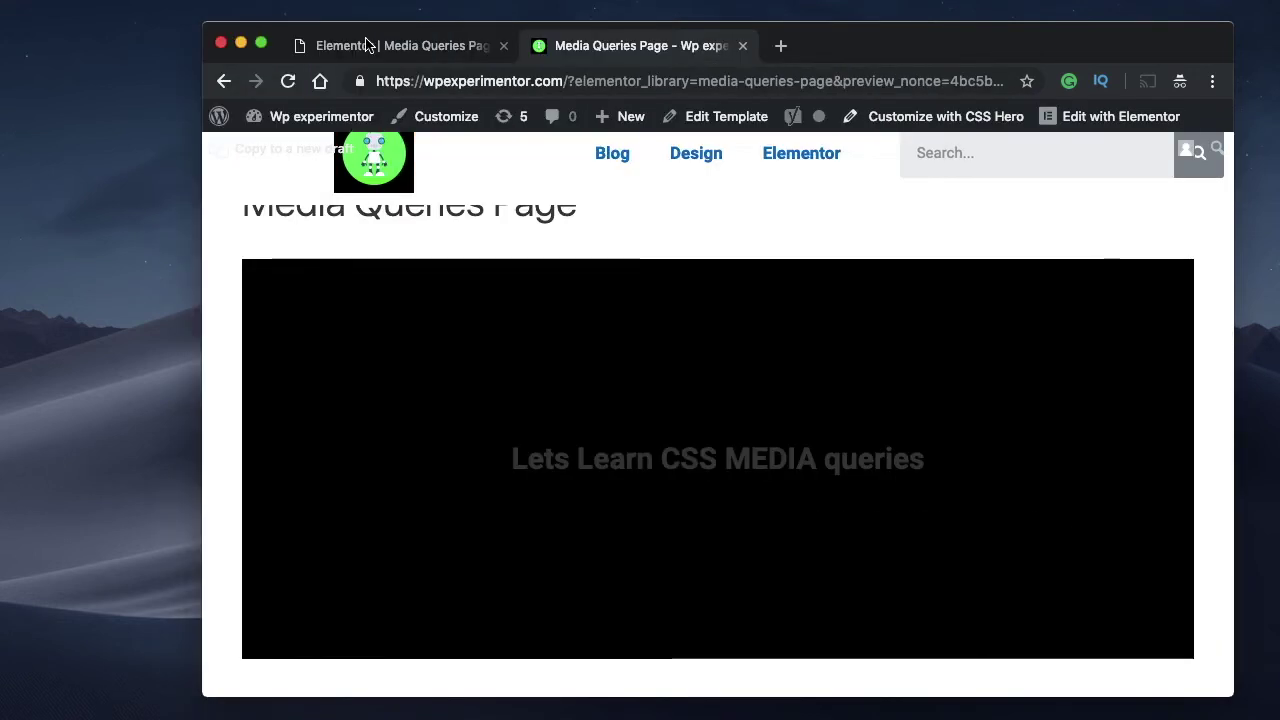
Reopen the heading's custom CSS in the editor and examine the font-size rule and the 900px and 700px widths of its media queries
click(370, 45)
click(214, 414)
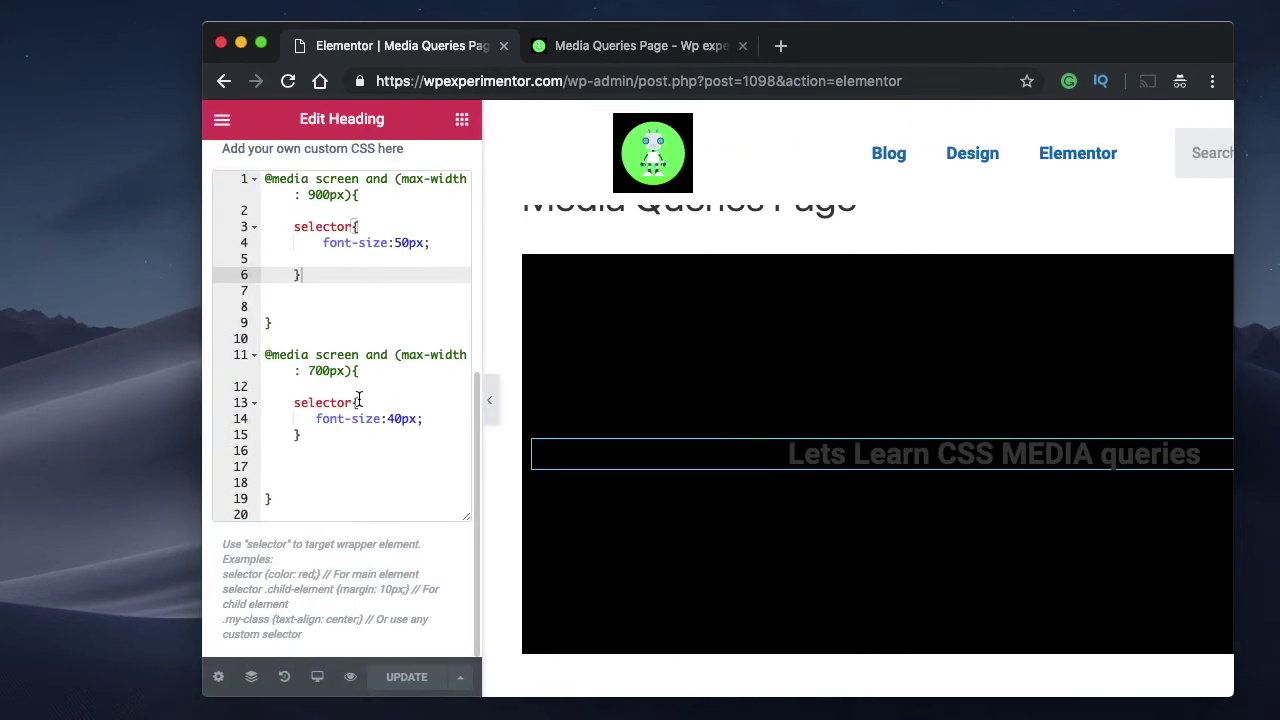
double_click(347, 247)
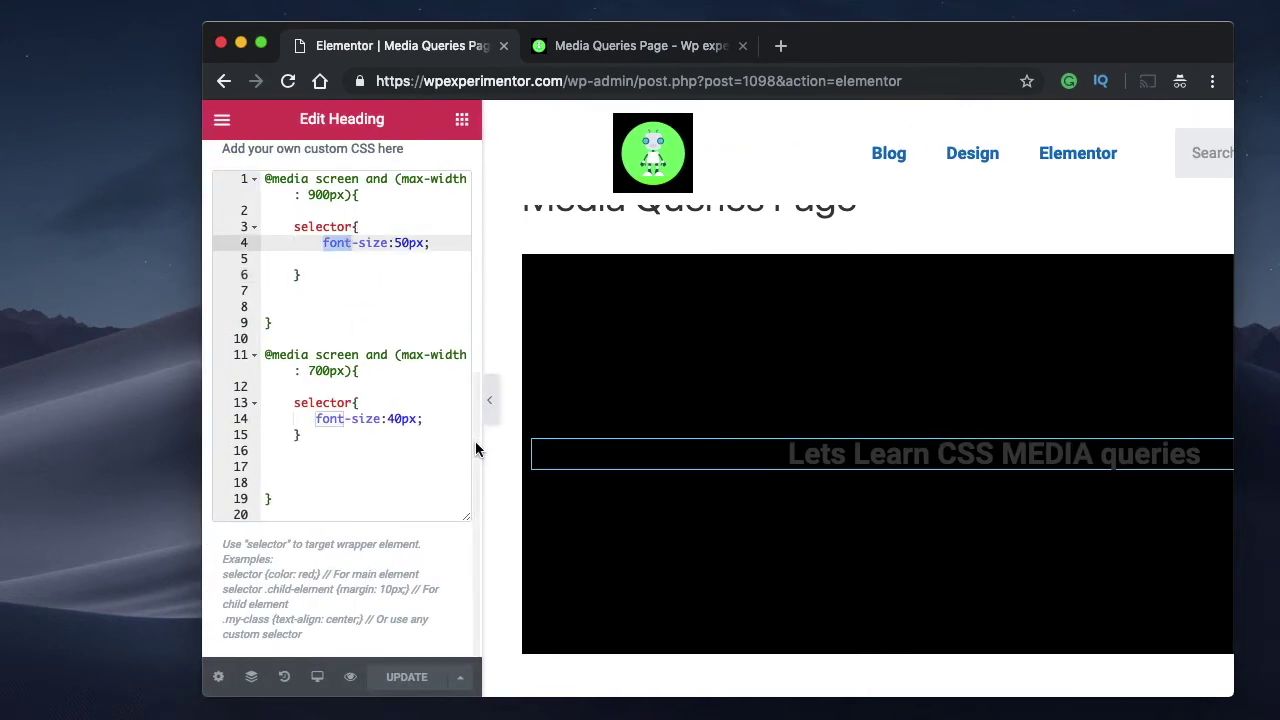
double_click(325, 196)
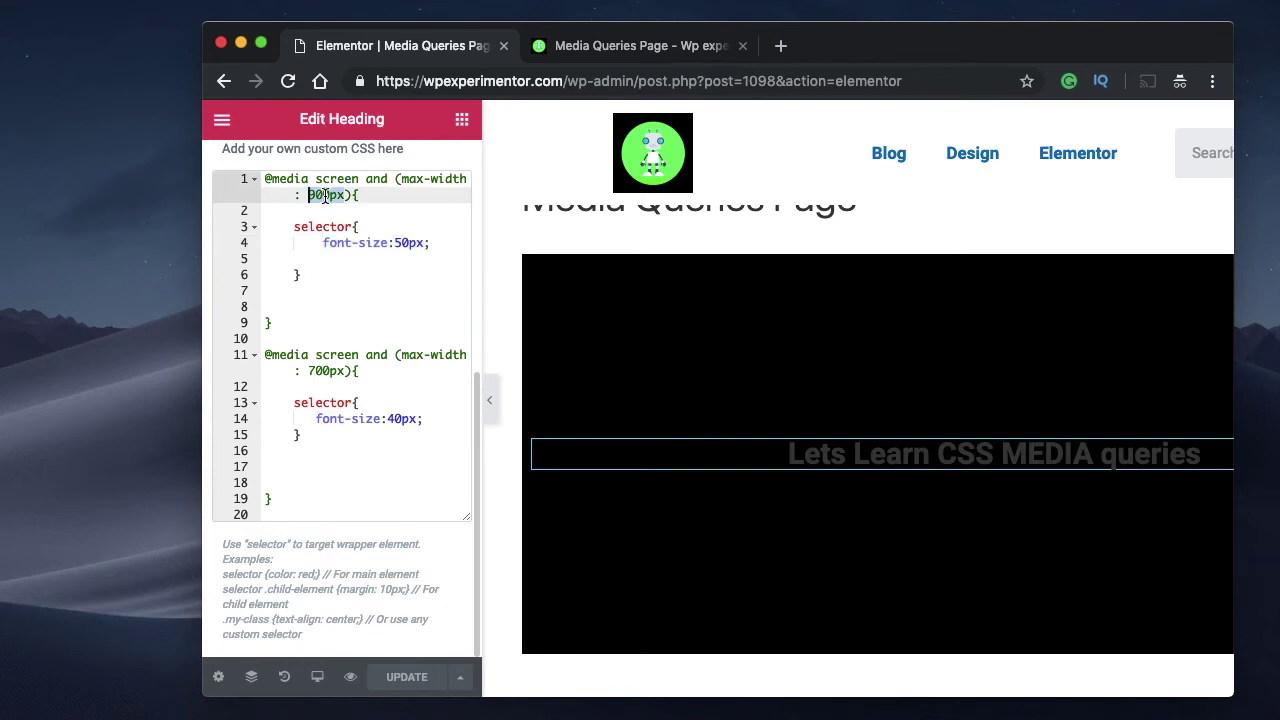
double_click(408, 243)
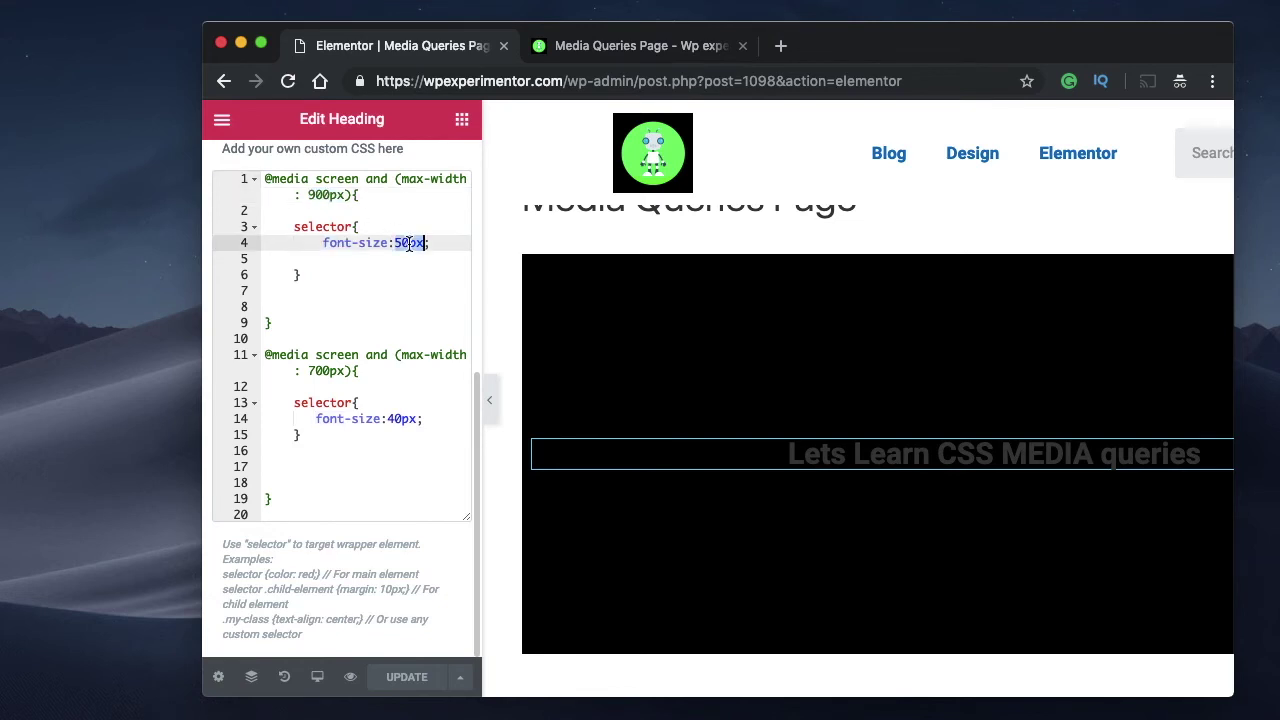
double_click(326, 371)
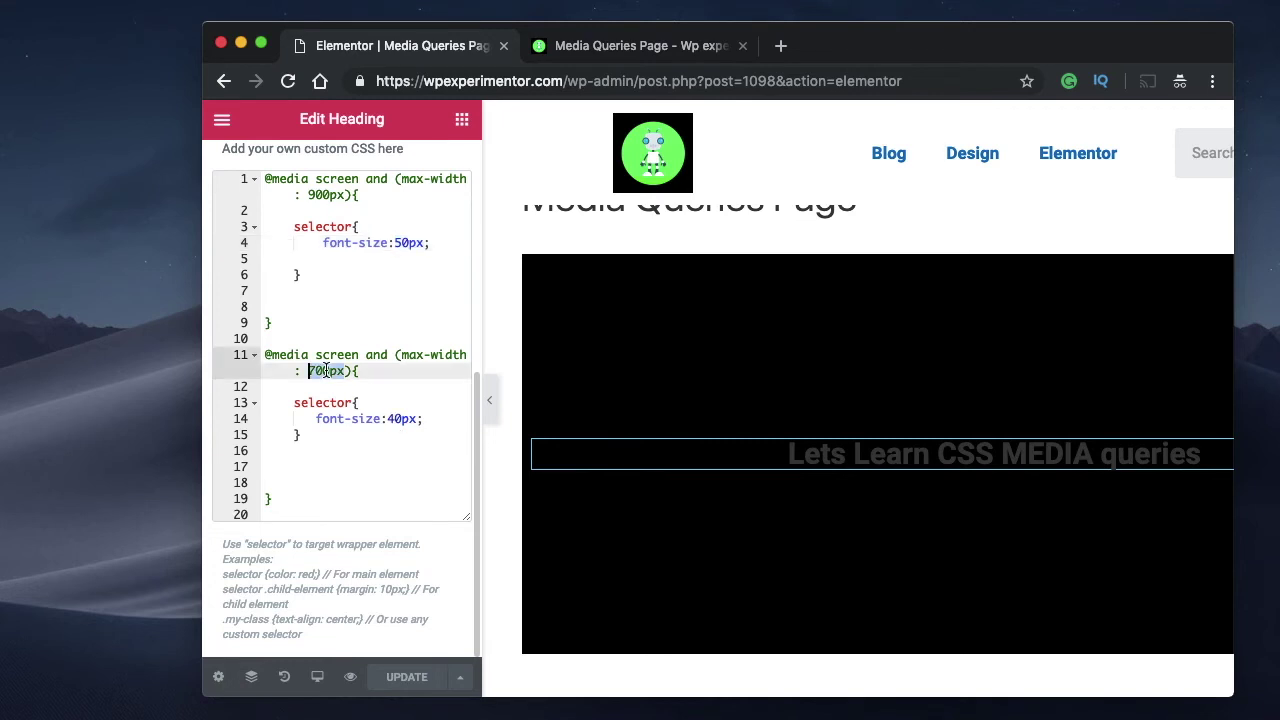
Set the heading's font size to 30px in the 700px media query
double_click(396, 420)
click(396, 420)
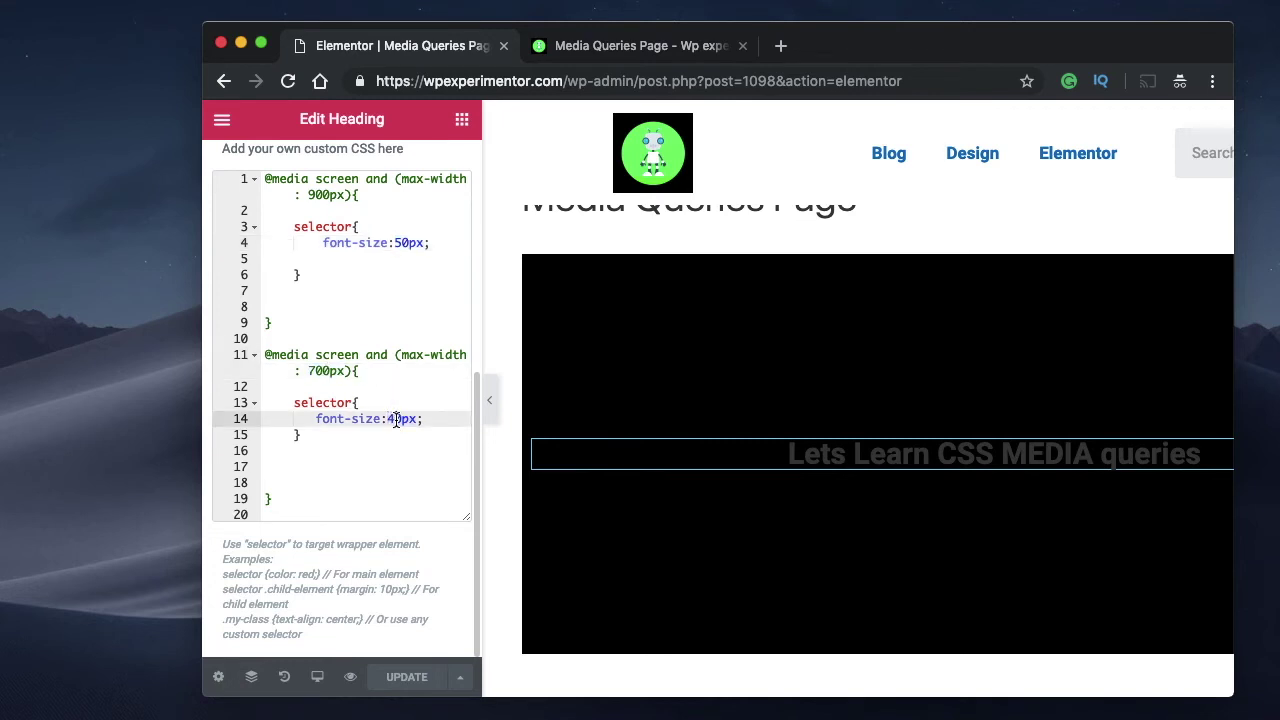
key(BackSpace)
text(3)
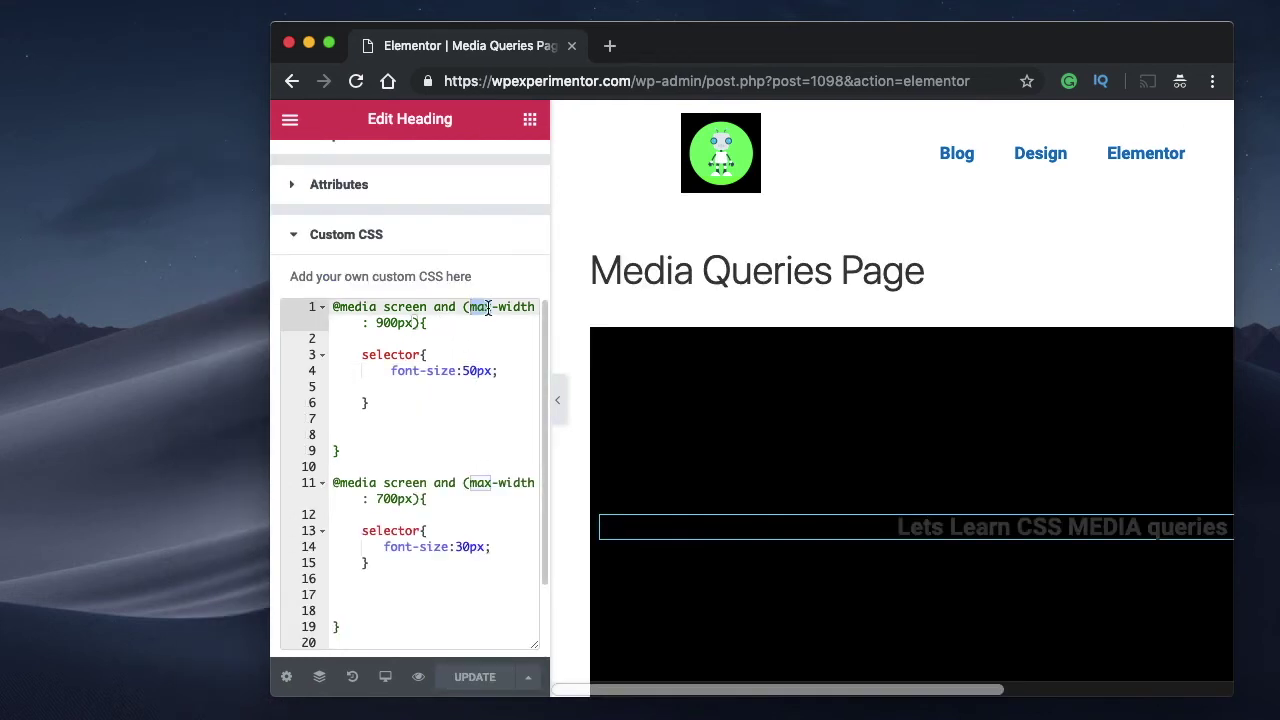
Change max to min in the first media query's width condition and replace the second query's condition with min
click(489, 308)
double_click(484, 309)
text(min)
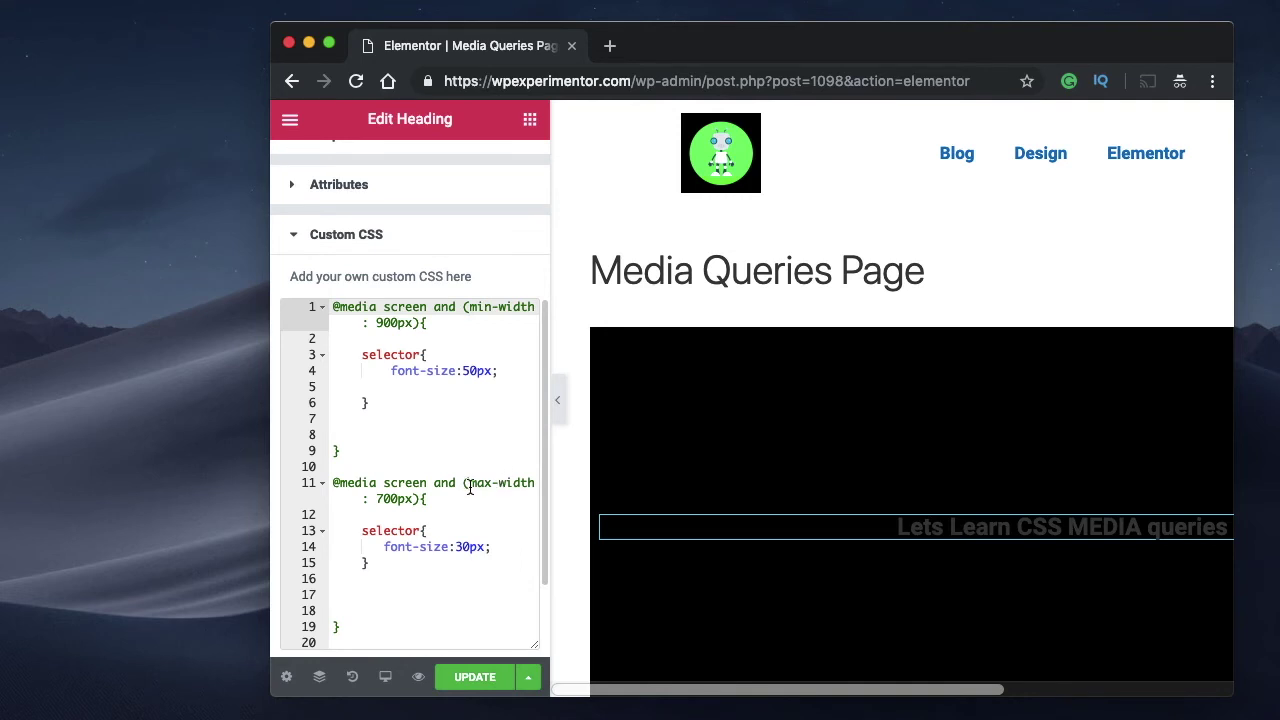
double_click(469, 487)
text(min)
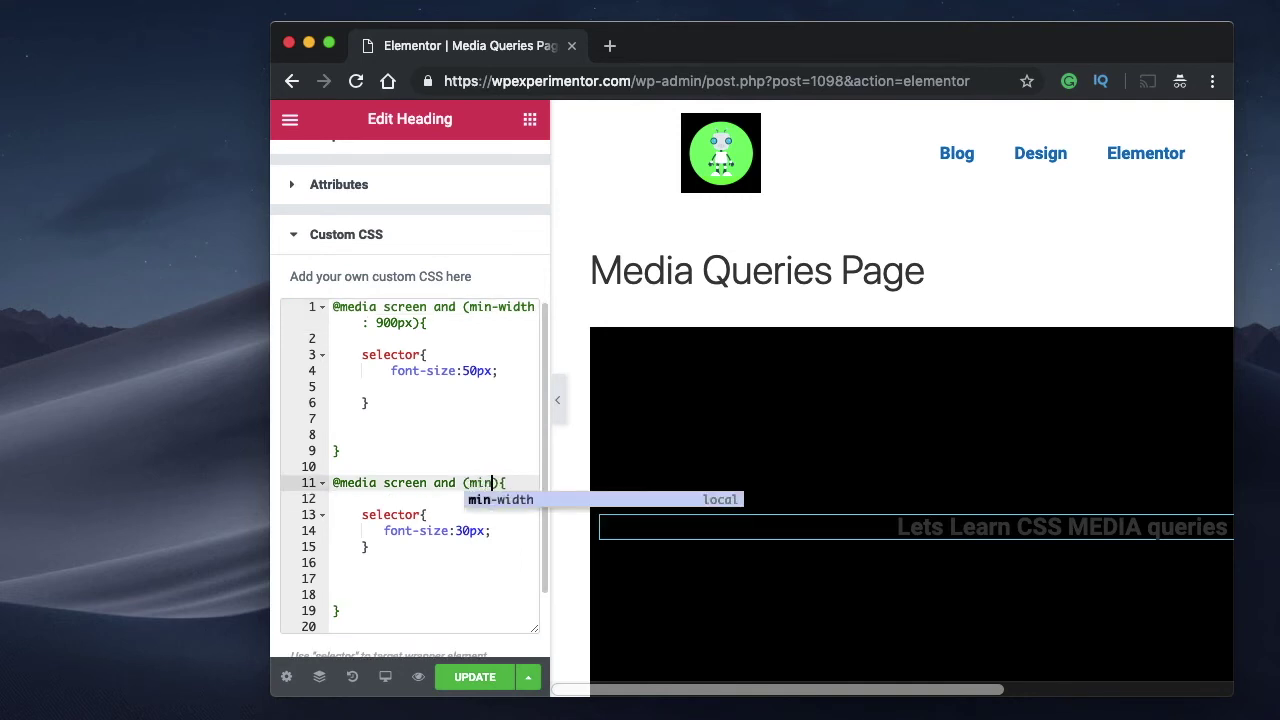
Examine the first media query's min-width condition, its 900px value and the 50px font-size rule
click(438, 370)
click(396, 388)
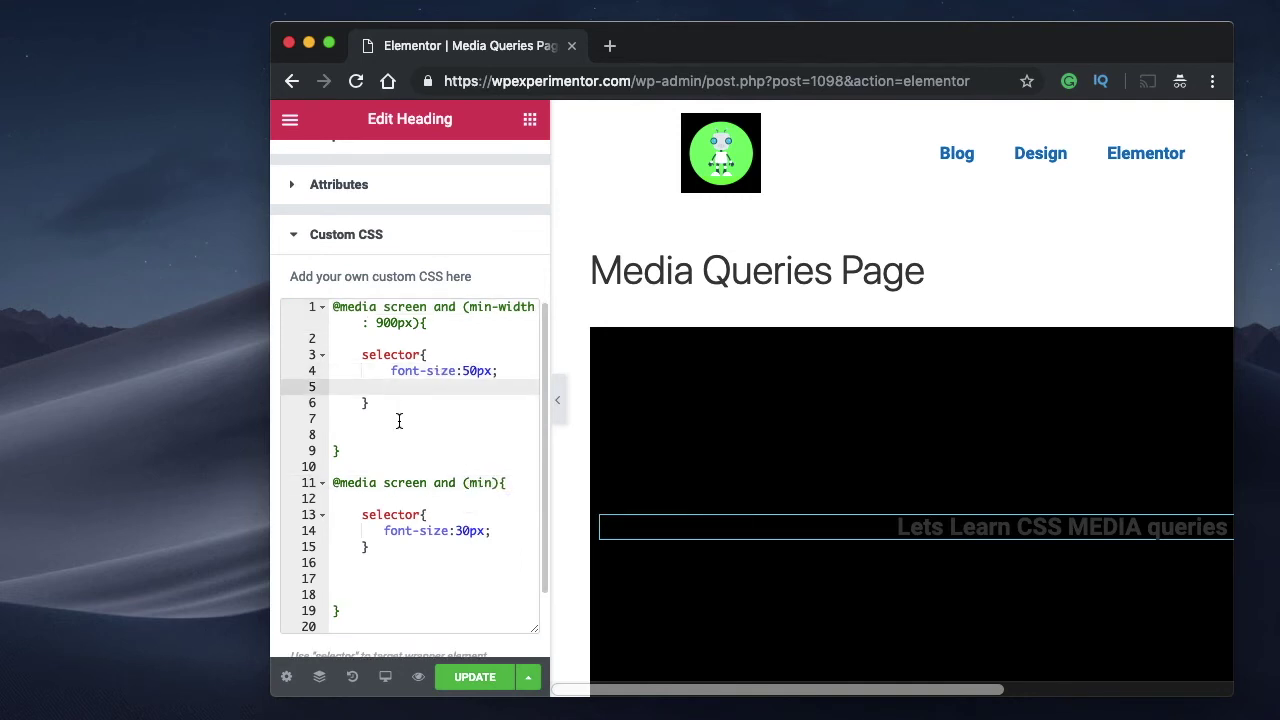
click(402, 416)
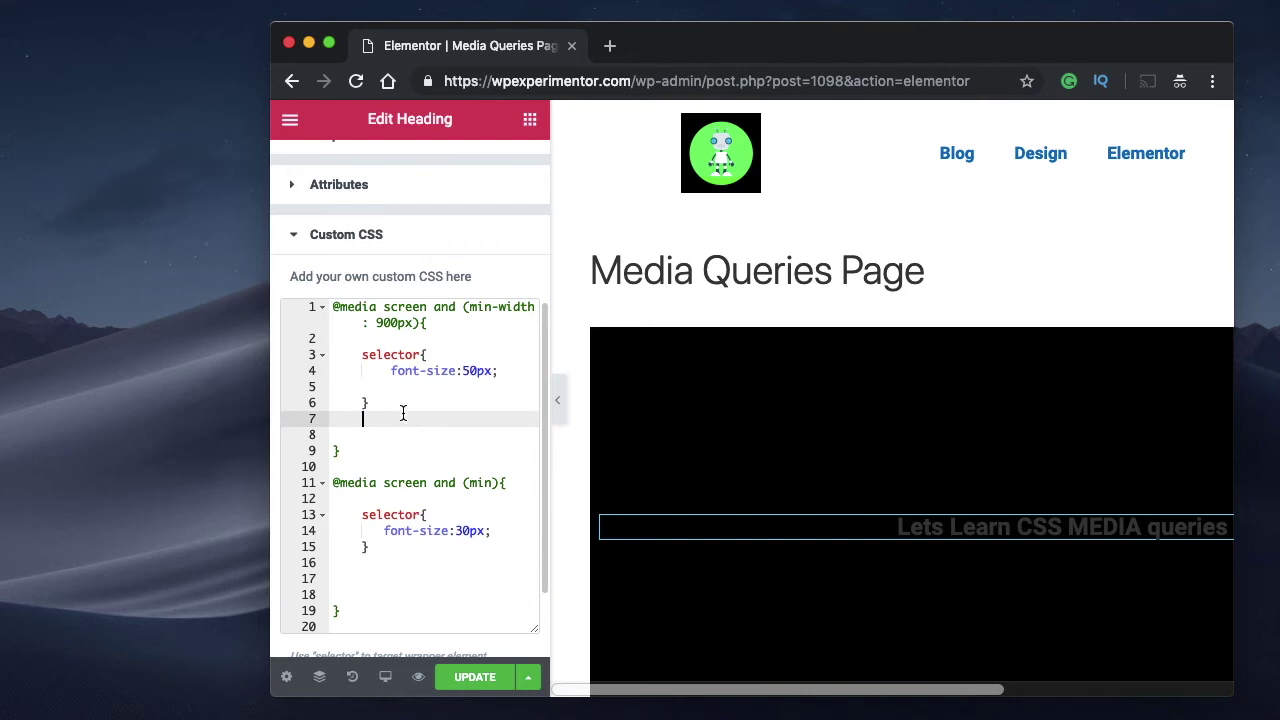
double_click(478, 309)
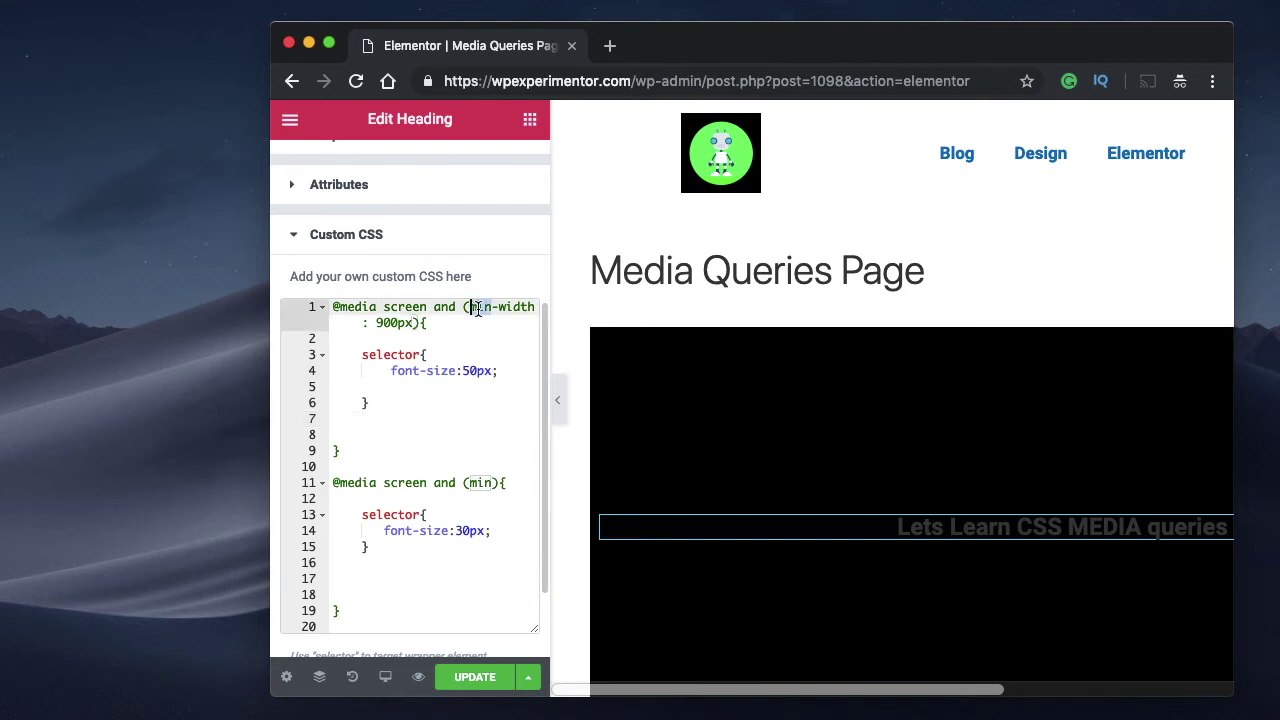
double_click(395, 324)
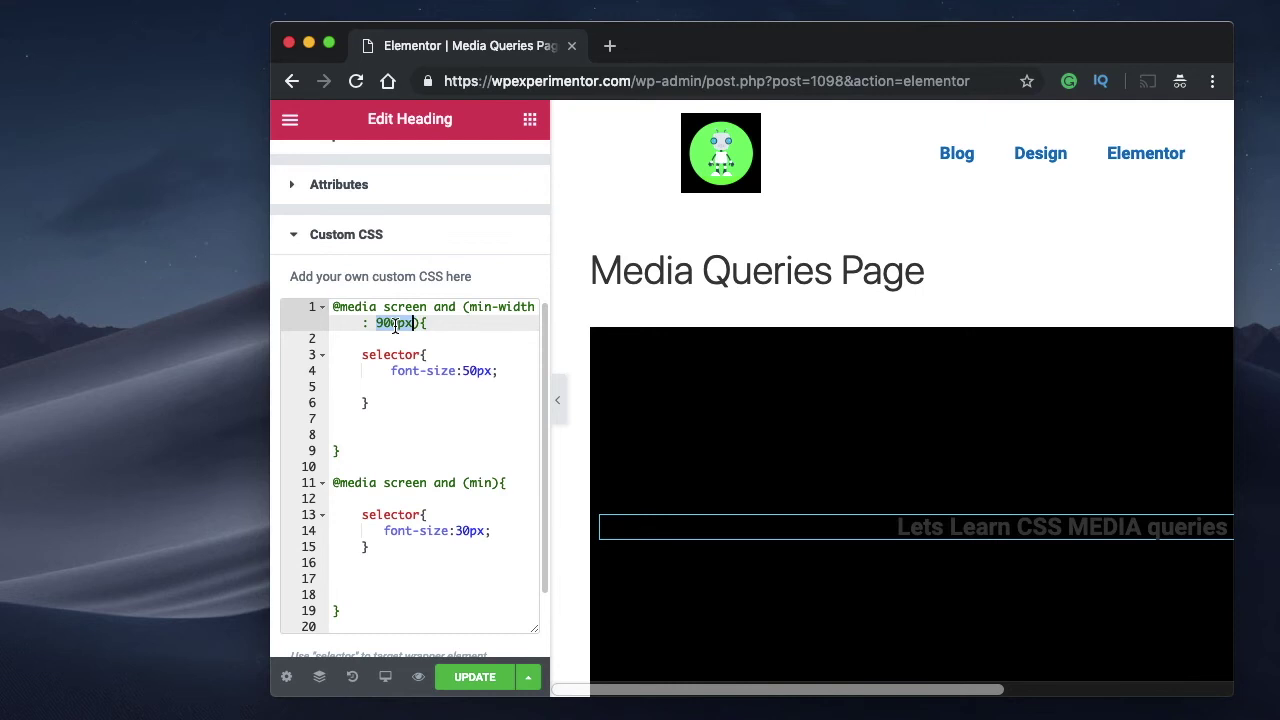
triple_click(432, 377)
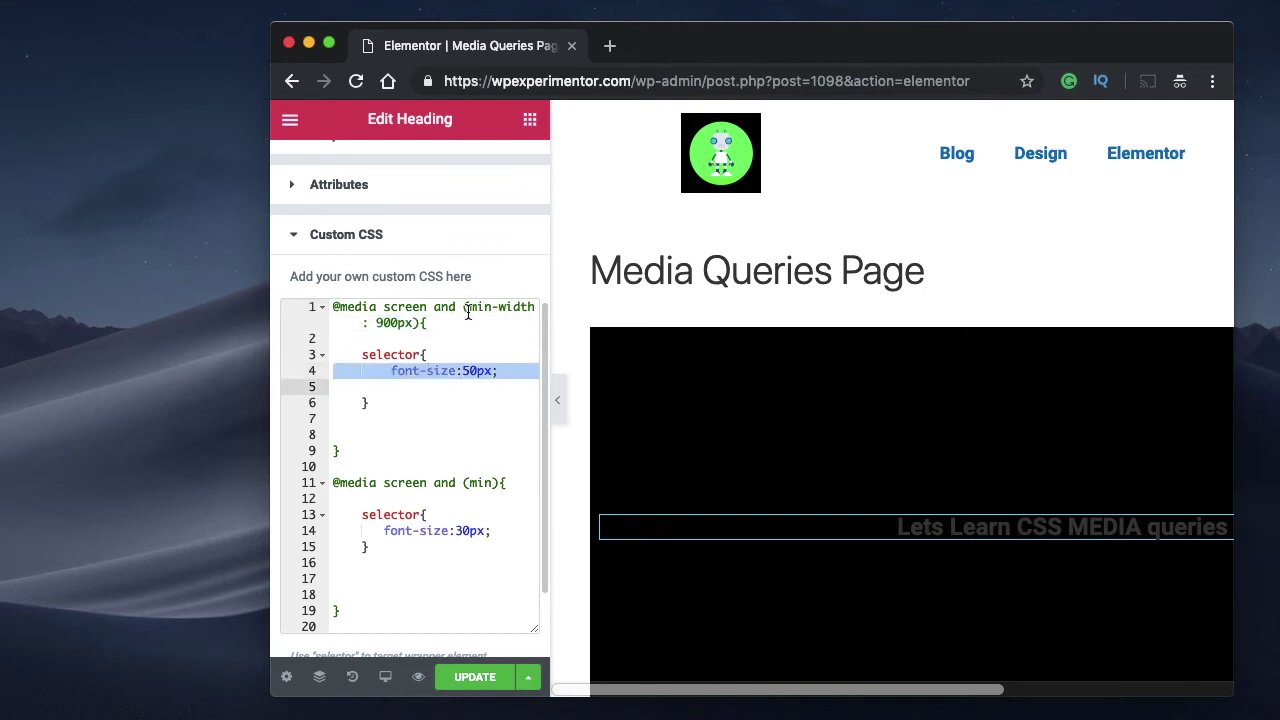
Insert min-width: 700px after min in the second media query's condition
click(492, 487)
text(min-width: 900px)
click(428, 499)
key(BackSpace)
text(7)
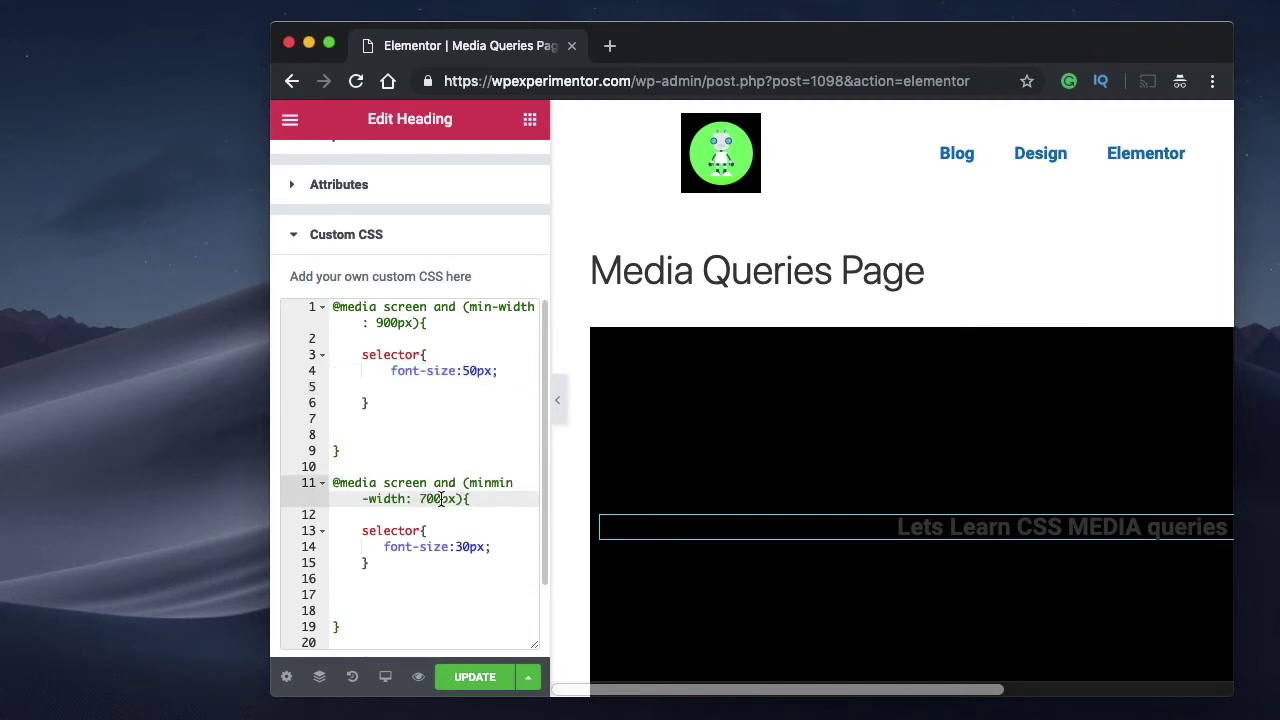
Compare the second query's 700px width and font-size block with the first query's min-width condition, and widen the browser window
double_click(440, 499)
triple_click(466, 557)
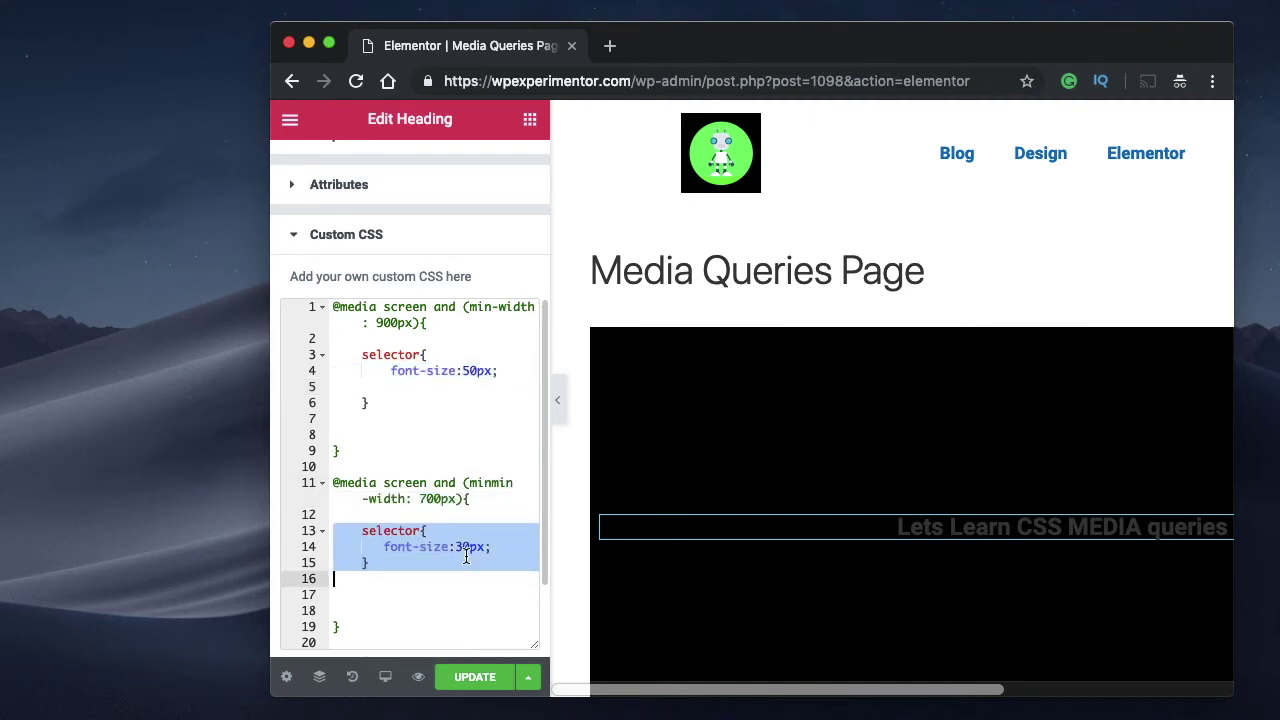
double_click(476, 308)
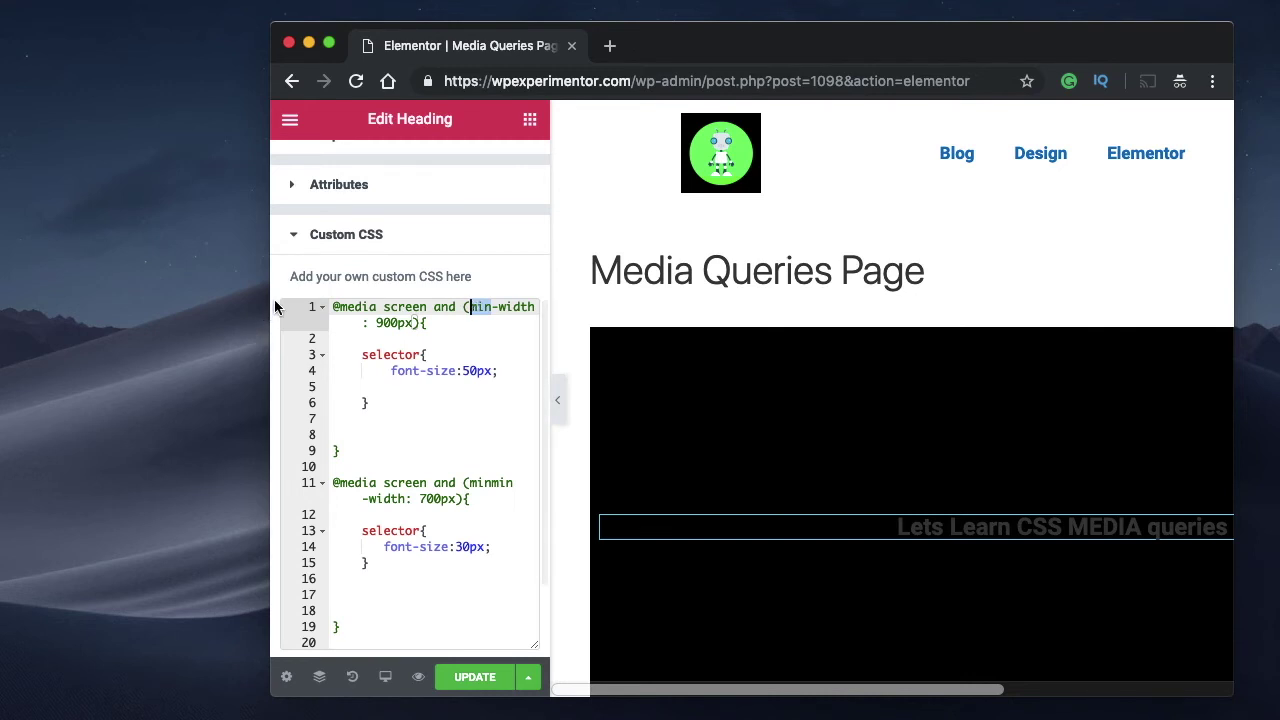
drag(268, 303, 158, 309)
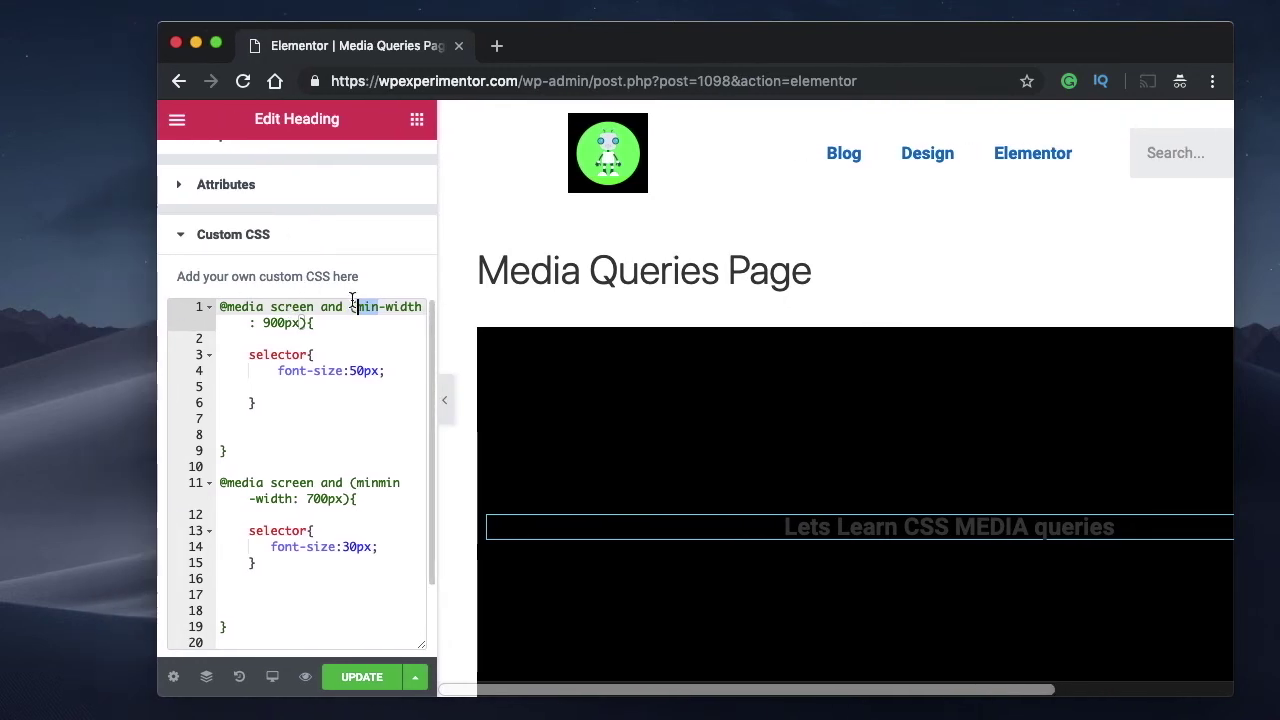
click(900, 258)
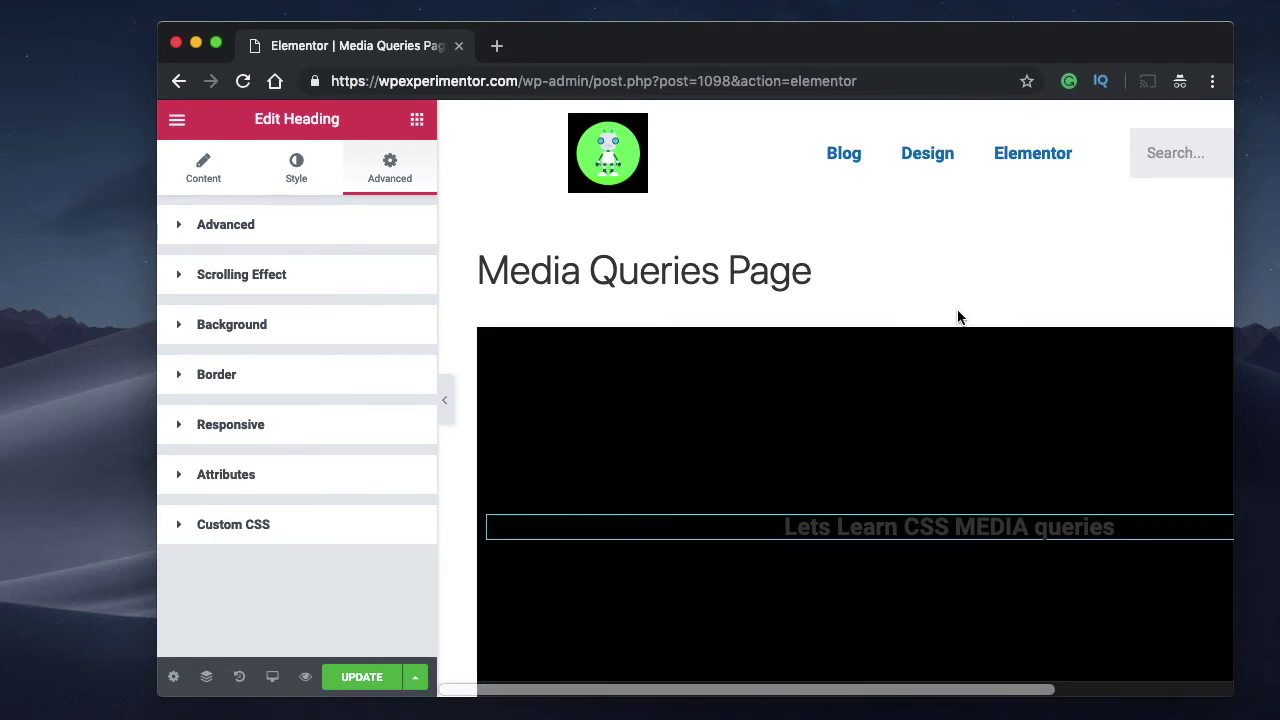
Review the heading's custom CSS with its two min-width media queries and their font-size rules
click(265, 536)
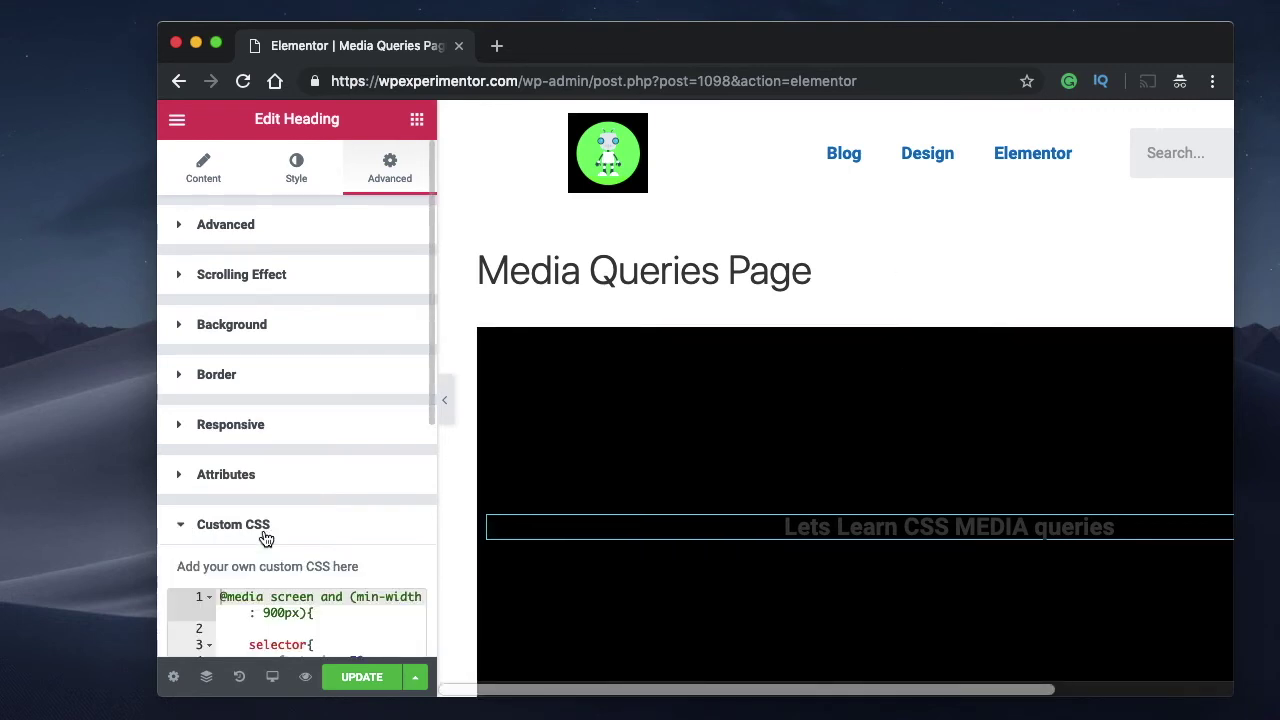
click(274, 531)
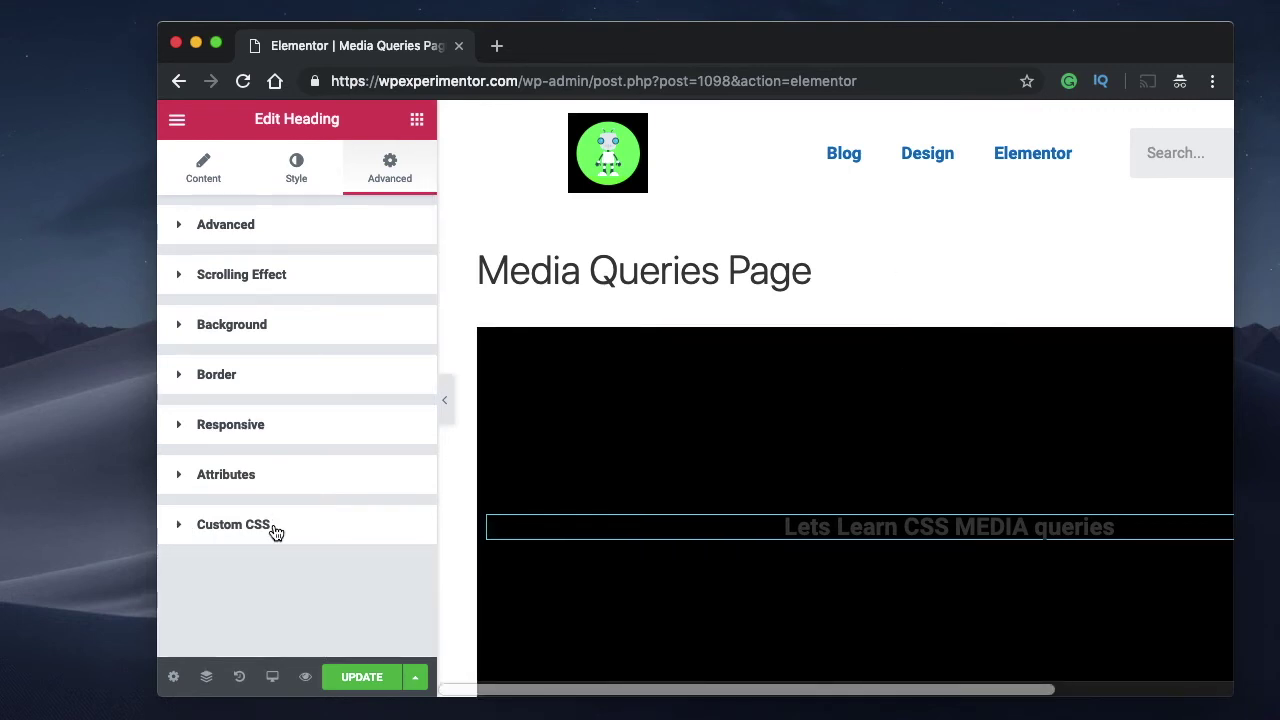
click(276, 533)
scroll(312, 528, down, 5)
click(295, 371)
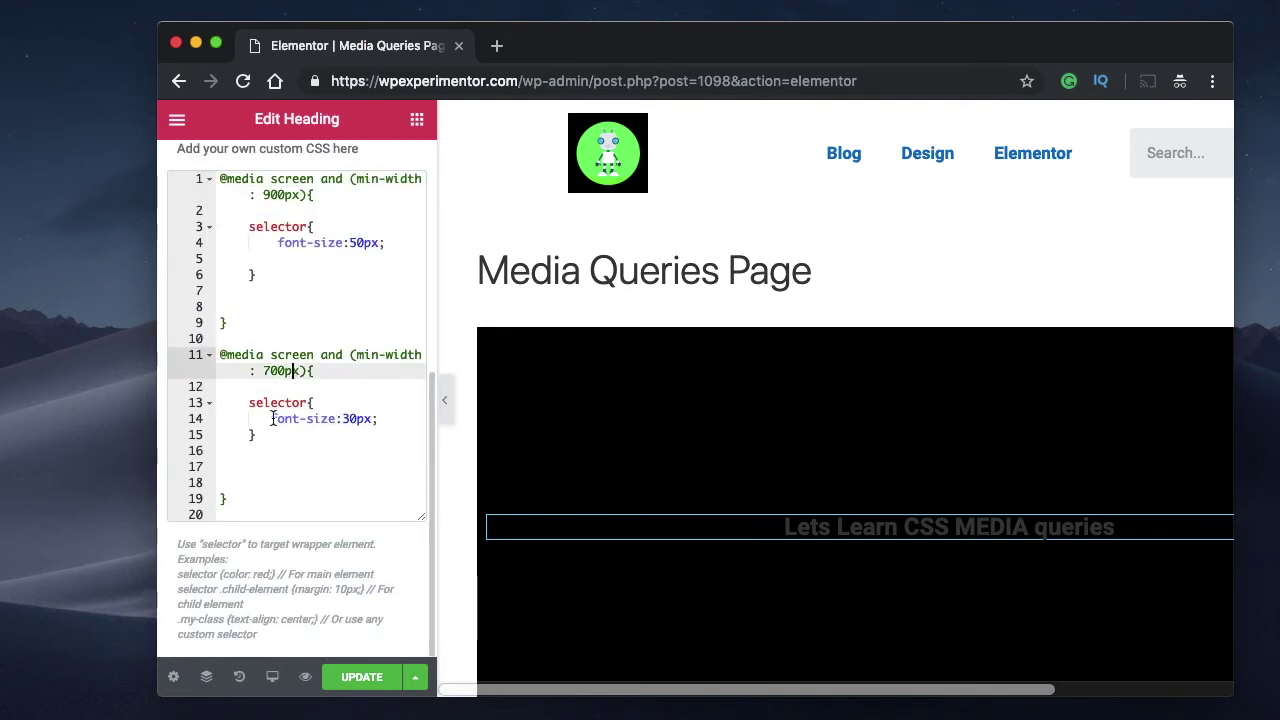
click(256, 483)
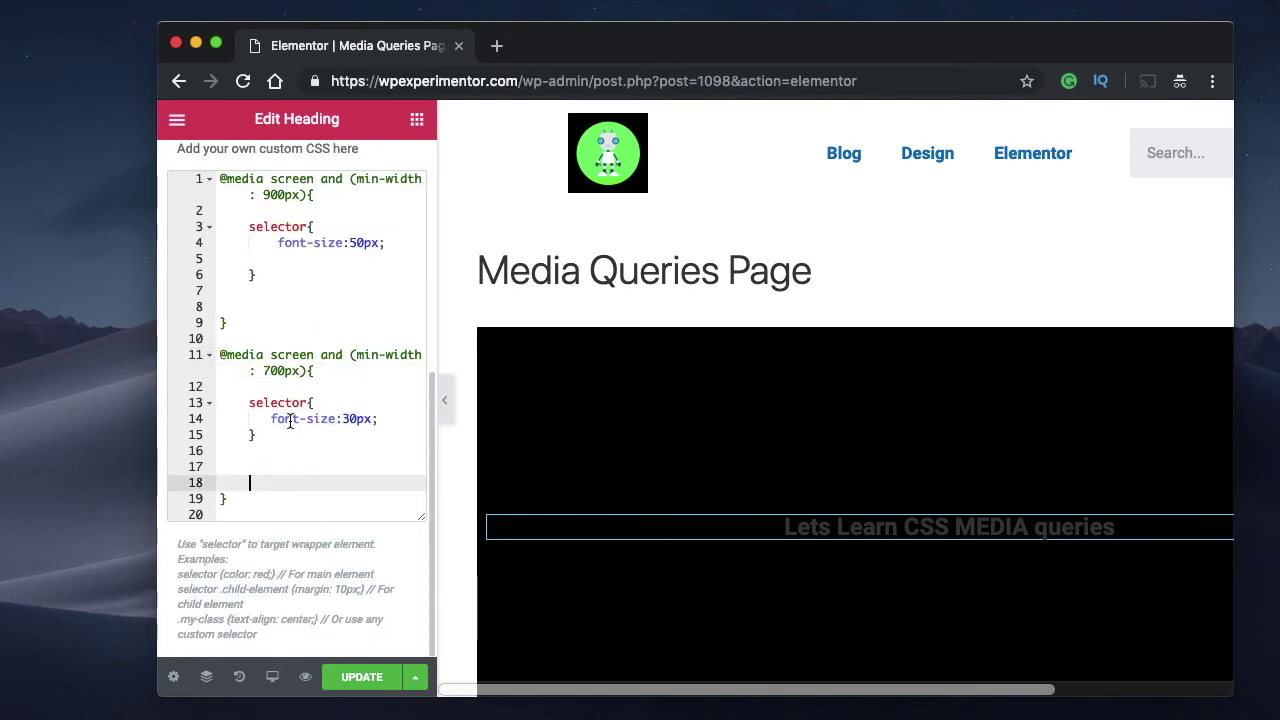
scroll(290, 421, up, 5)
click(297, 333)
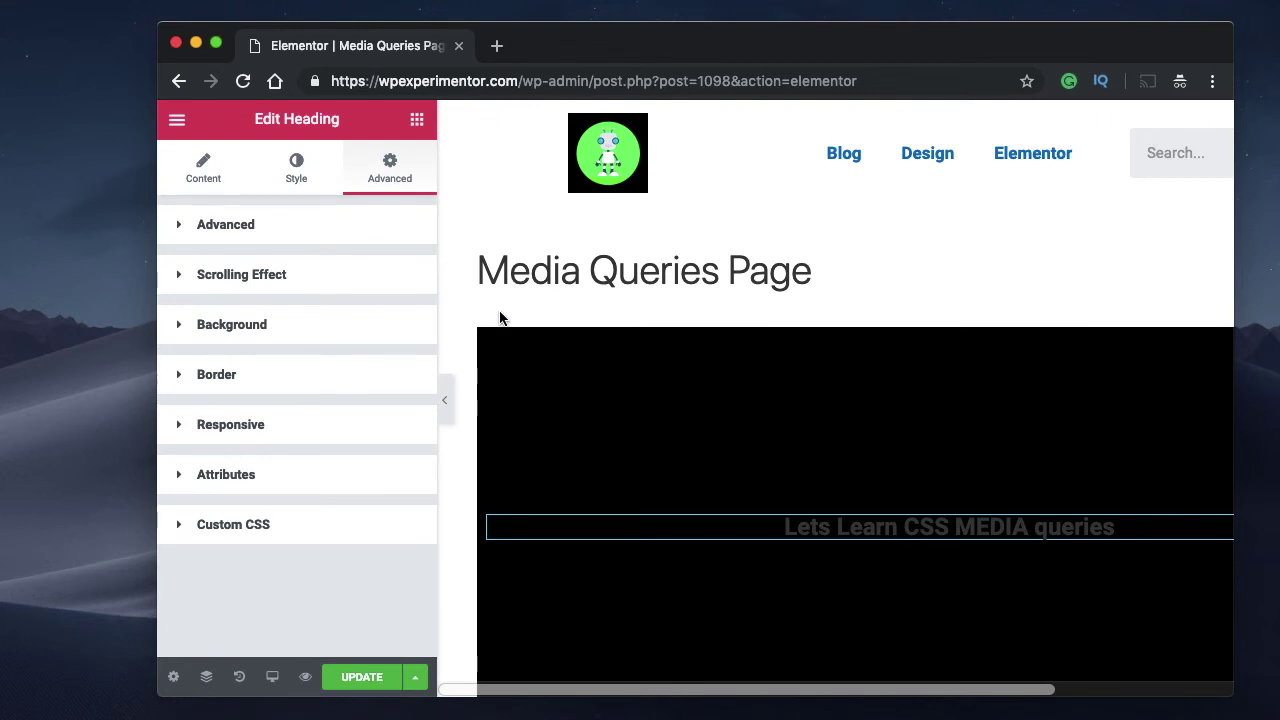
Assign the CSS class anyele to the "Lets Learn CSS MEDIA queries" heading
click(342, 224)
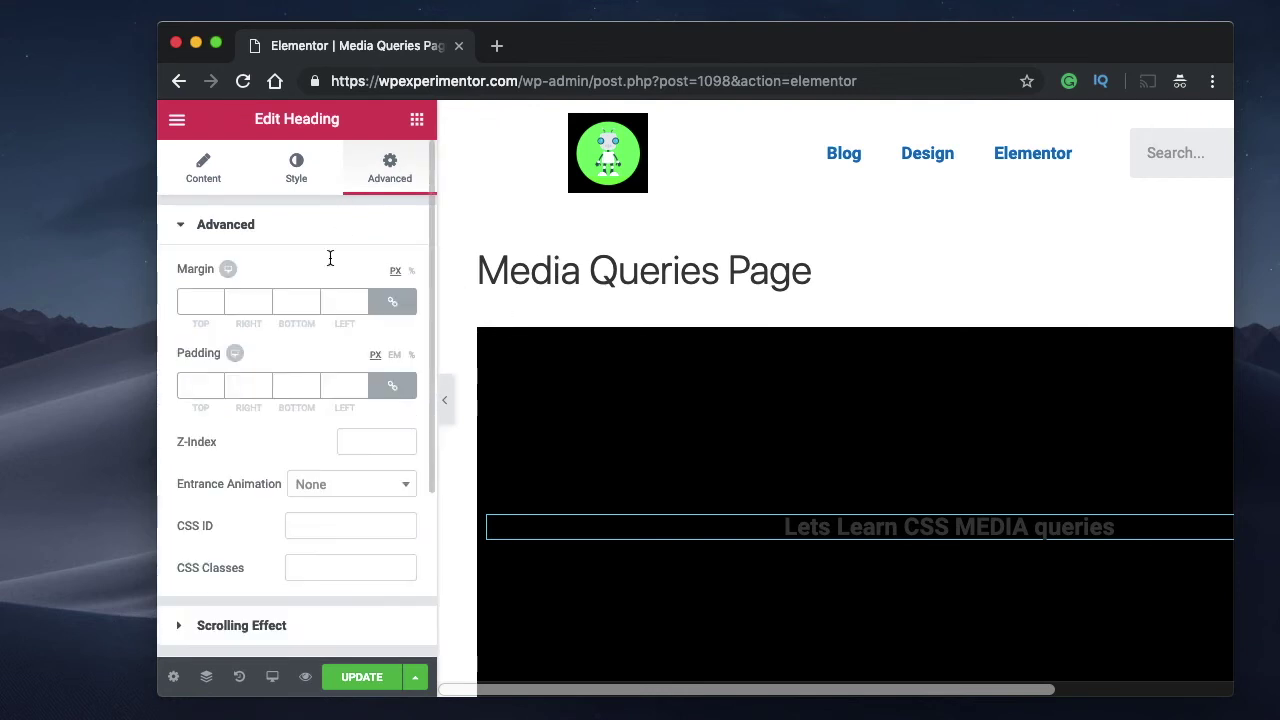
click(329, 565)
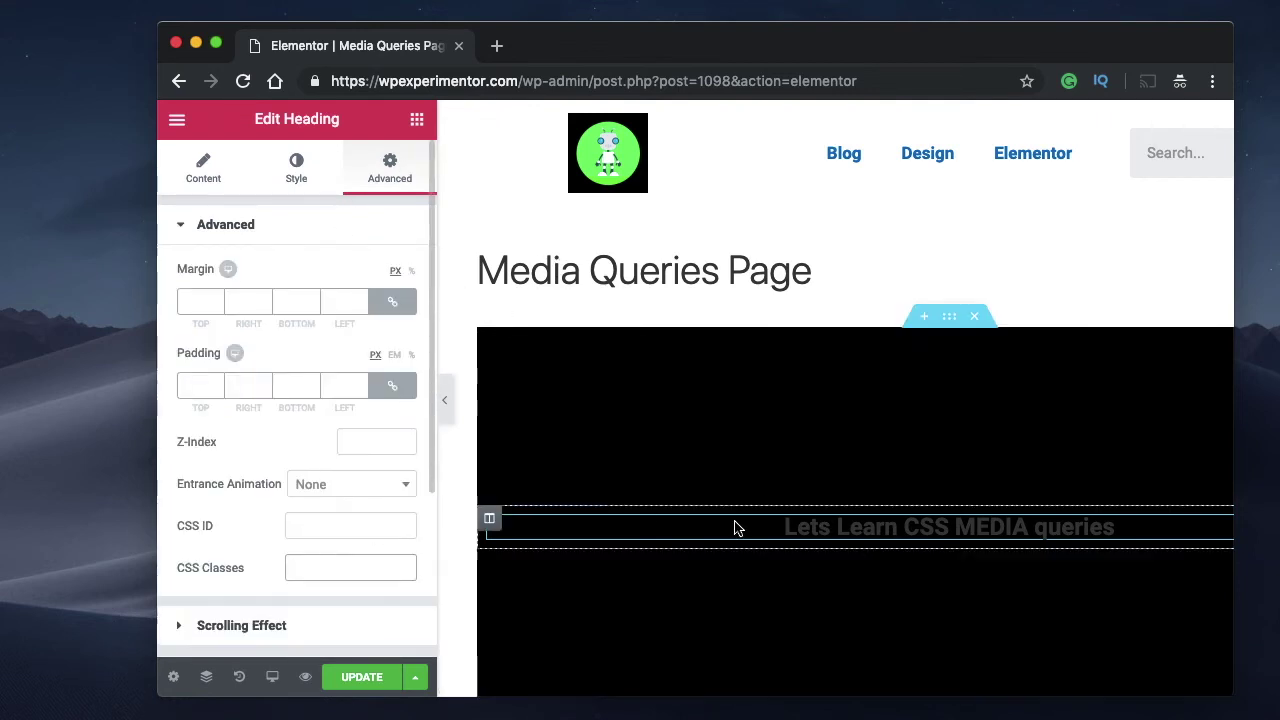
click(800, 528)
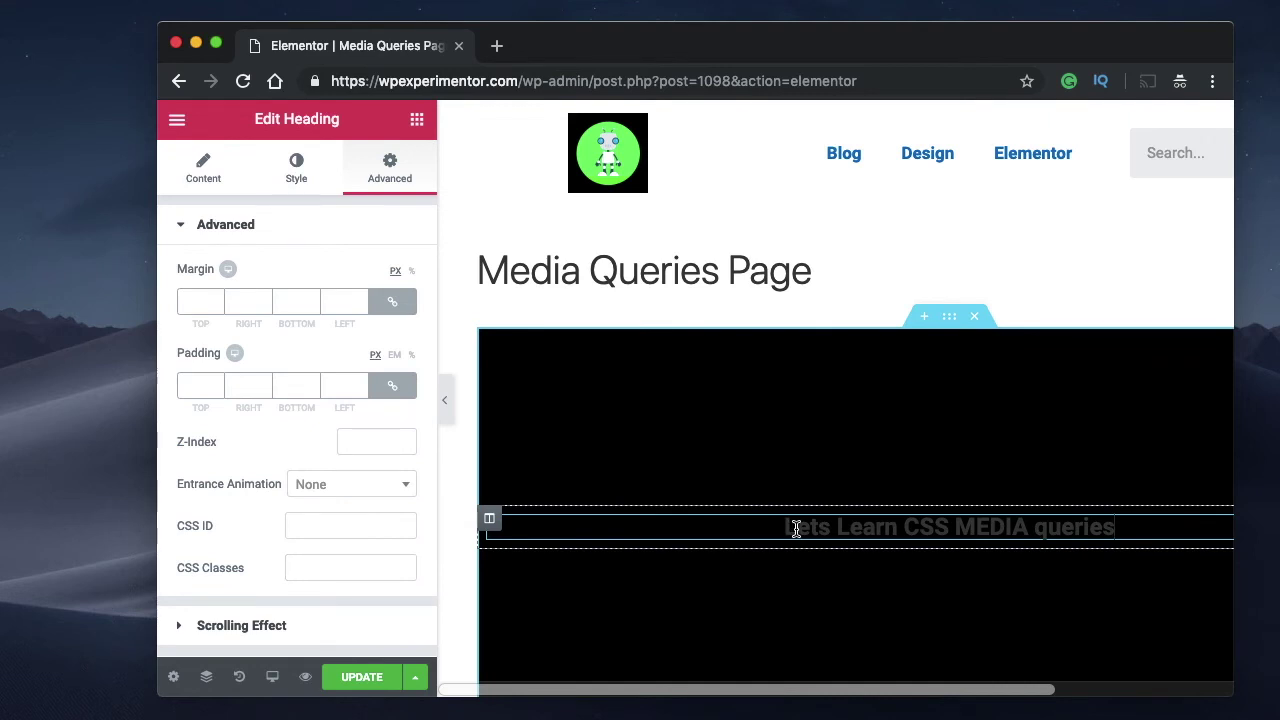
click(321, 570)
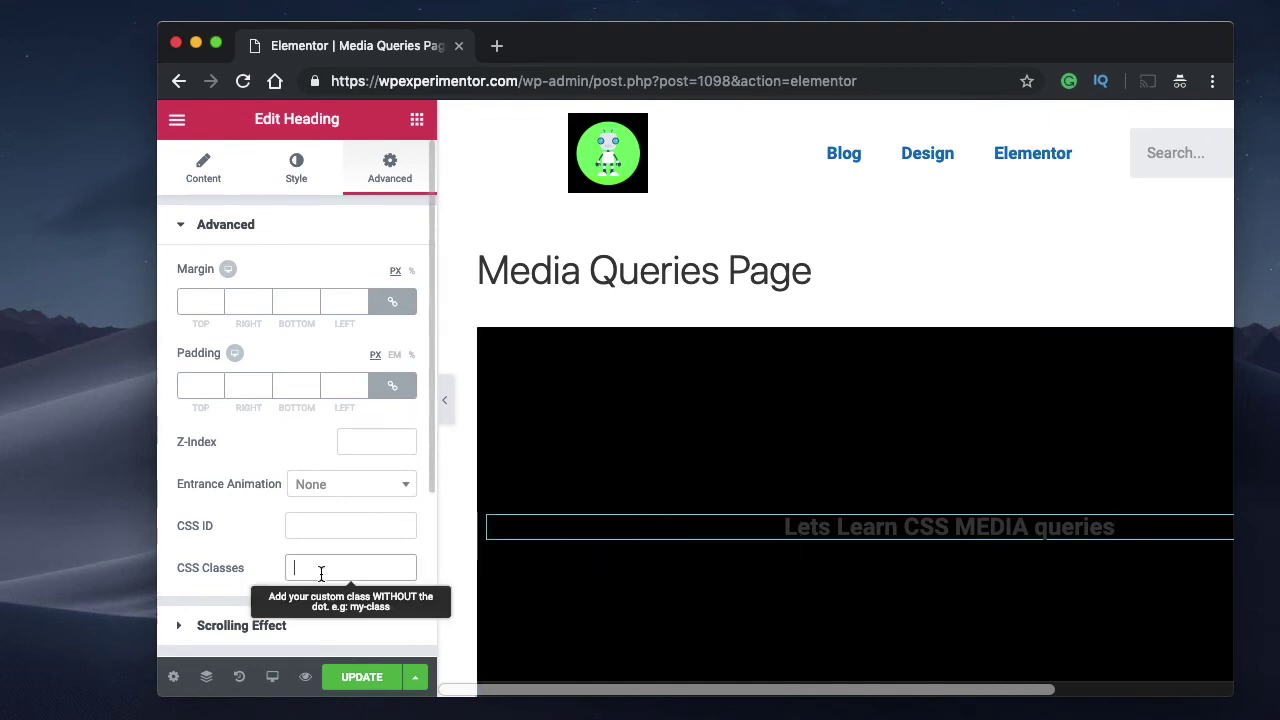
text(anyele)
double_click(301, 568)
click(277, 224)
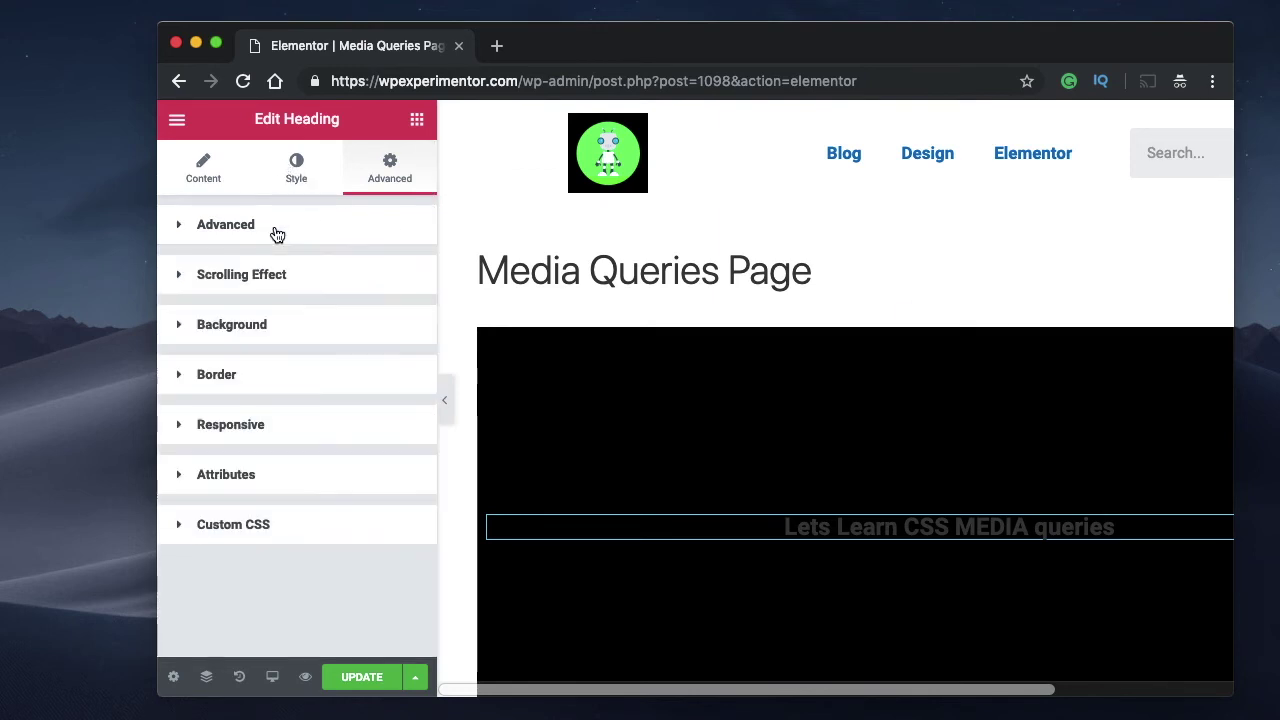
Search the widgets for html and place an HTML widget directly below the heading in the black section
click(417, 119)
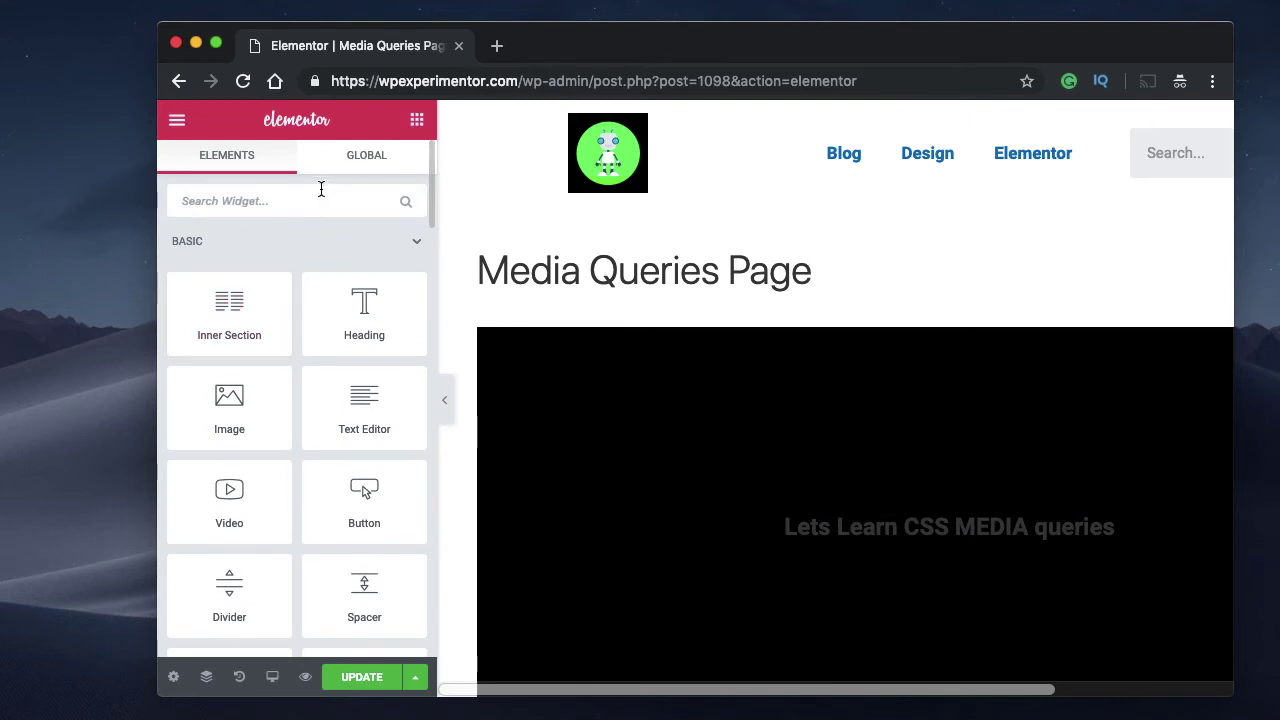
click(296, 248)
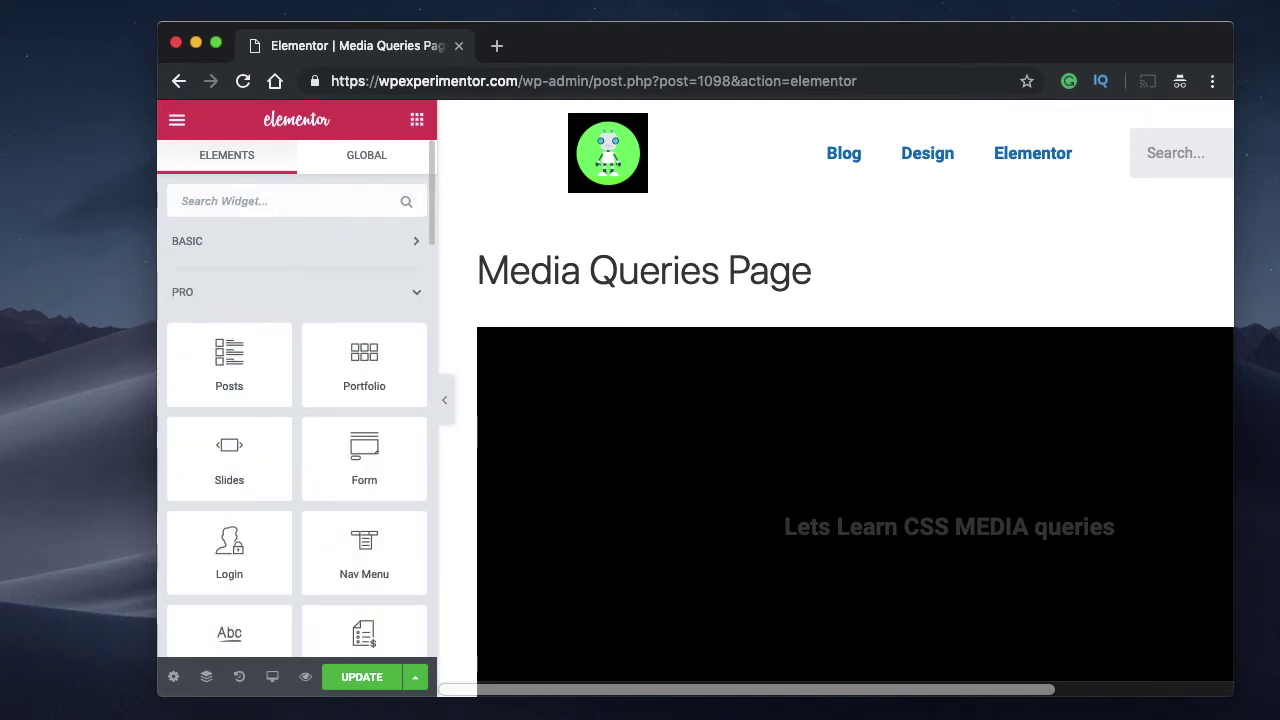
text(html)
drag(257, 252, 884, 529)
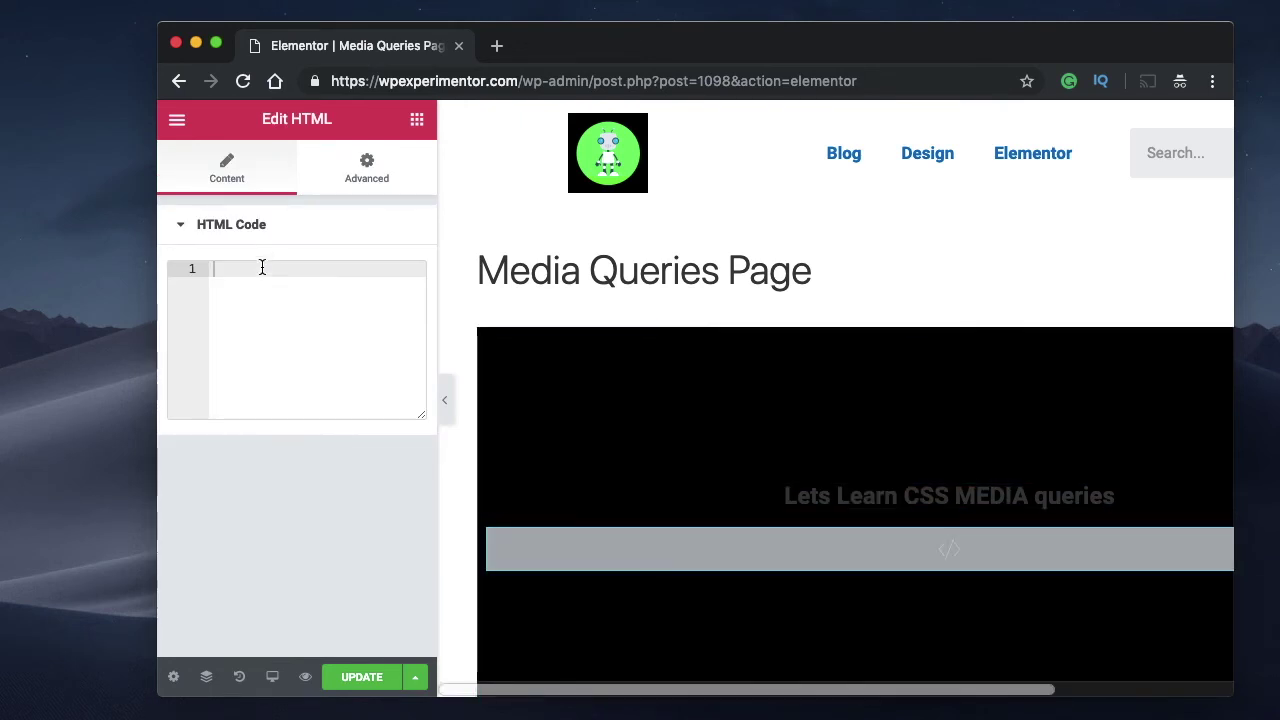
Write opening and closing style tags in the HTML widget's code with an empty line between them
text(<>)
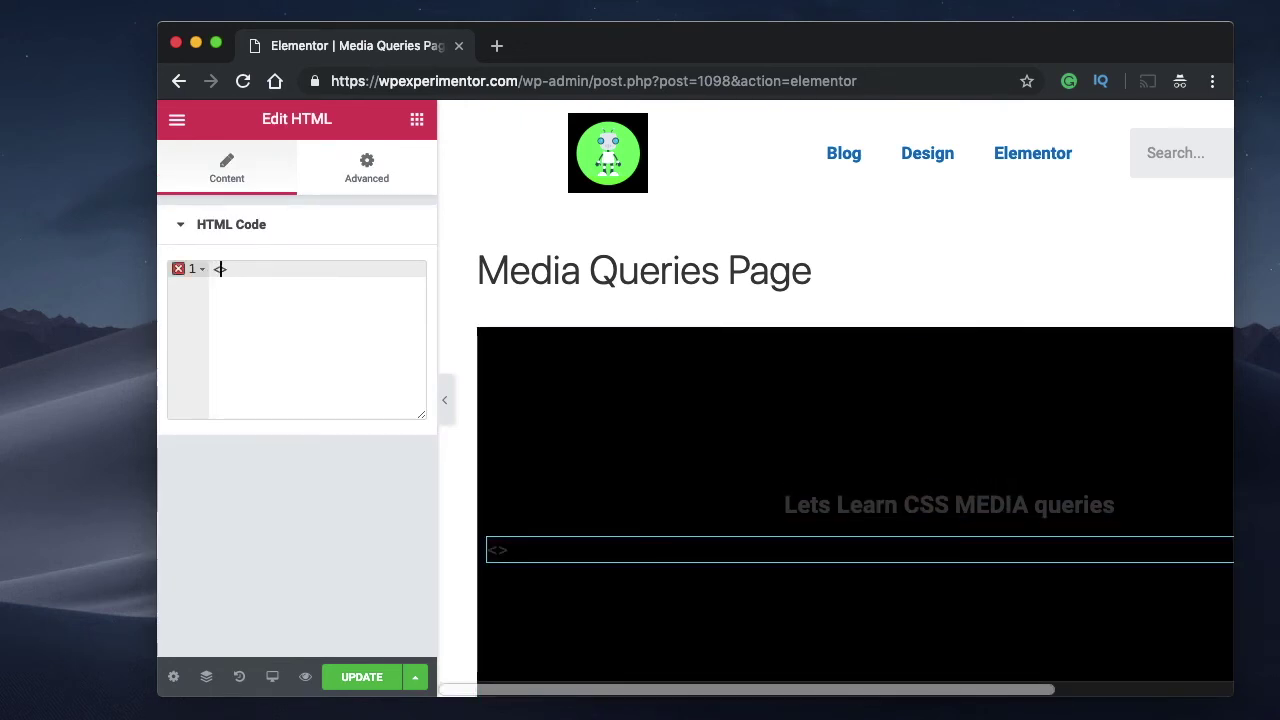
text(style)
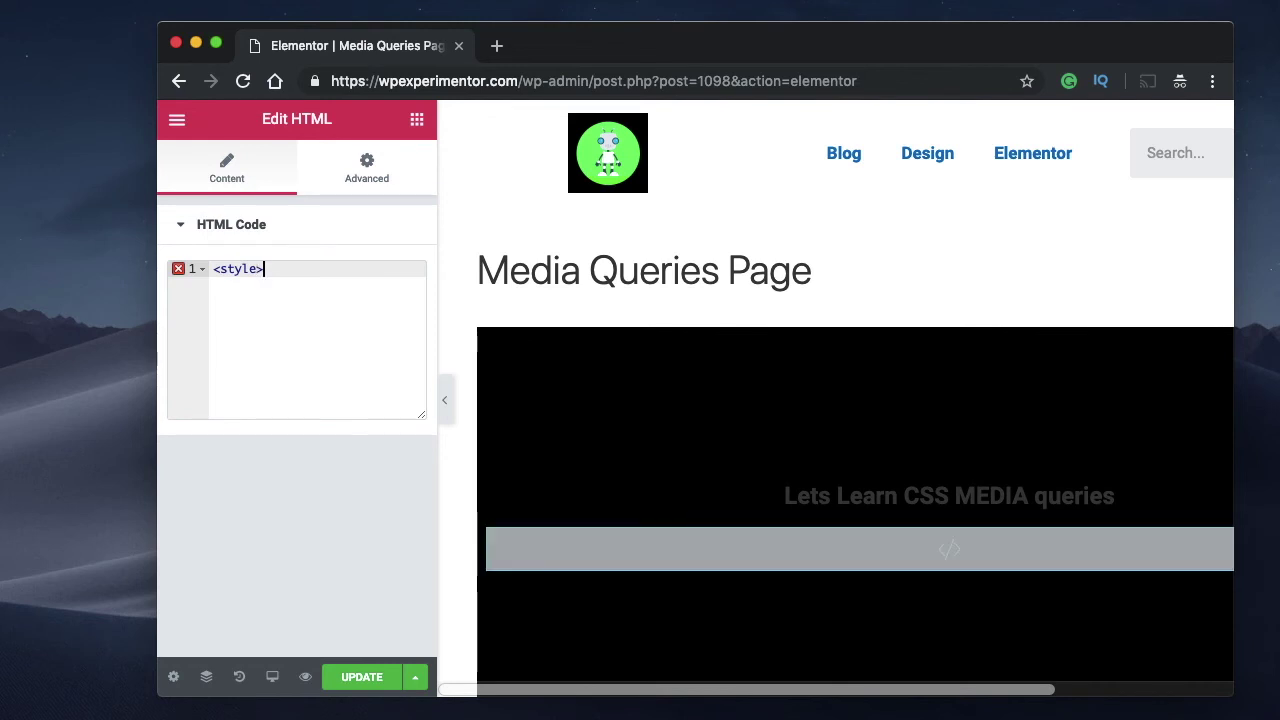
key(Return)
text(<)
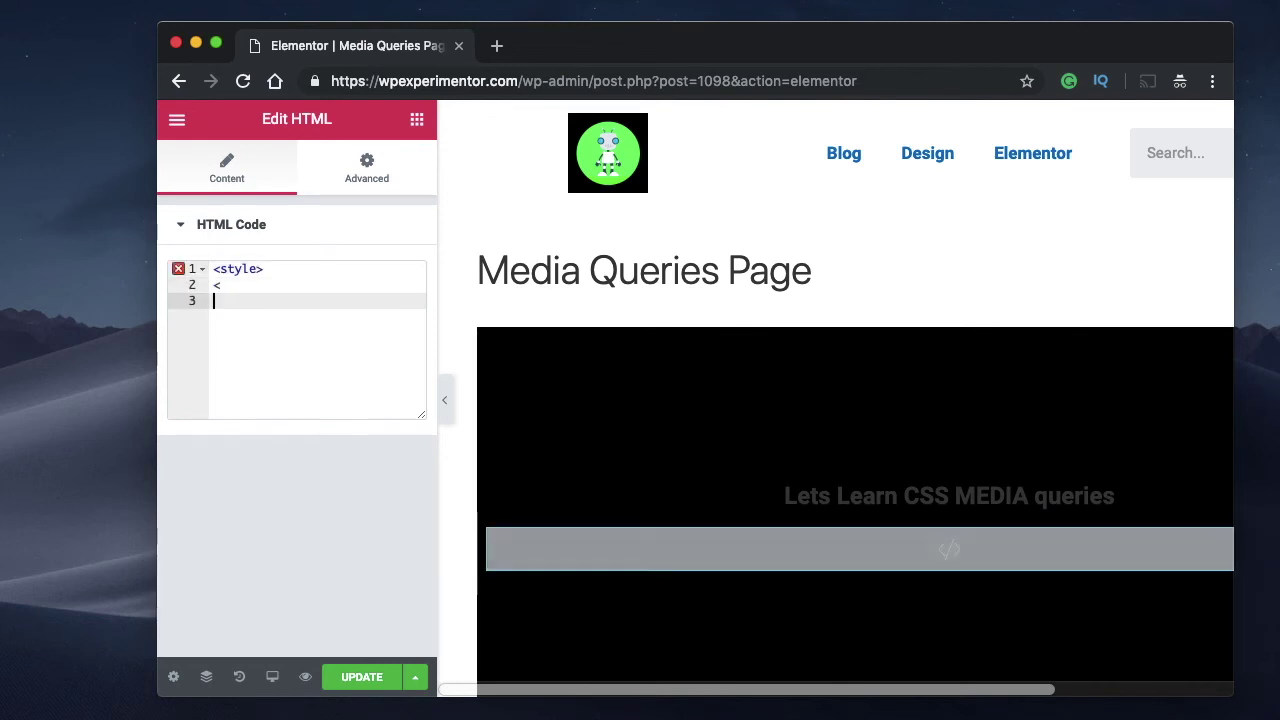
text(/styl)
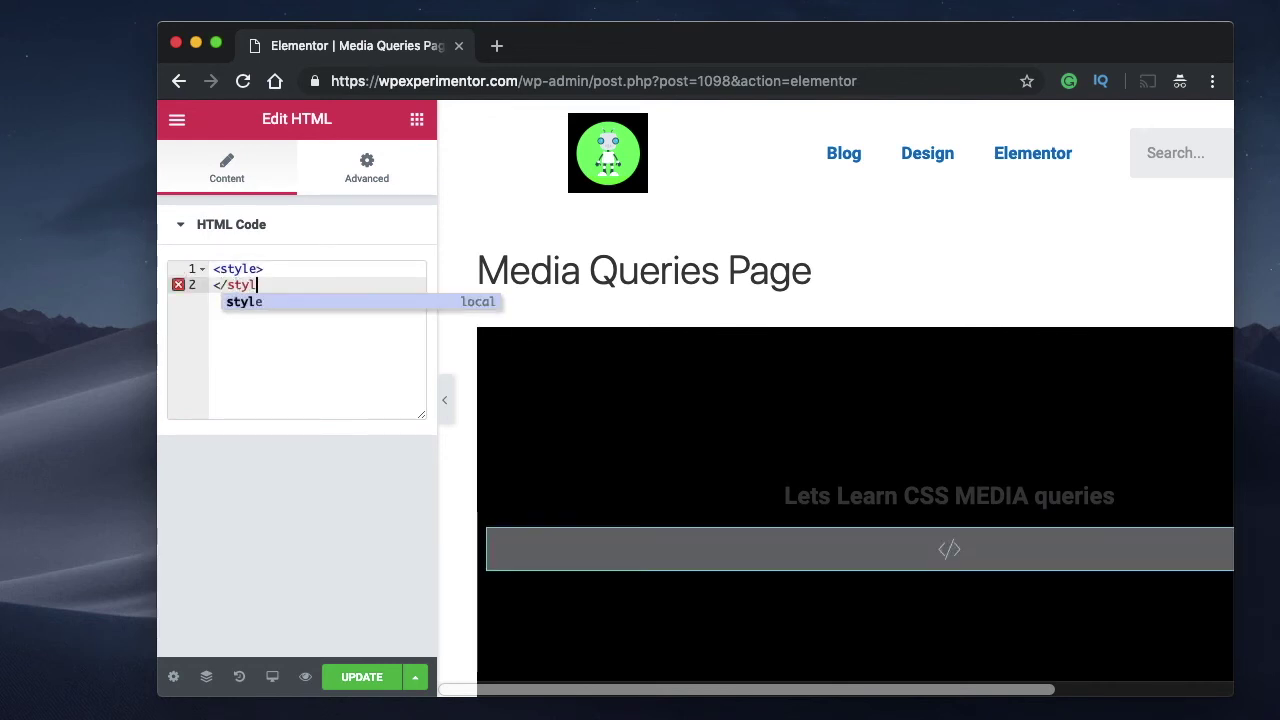
text(e>)
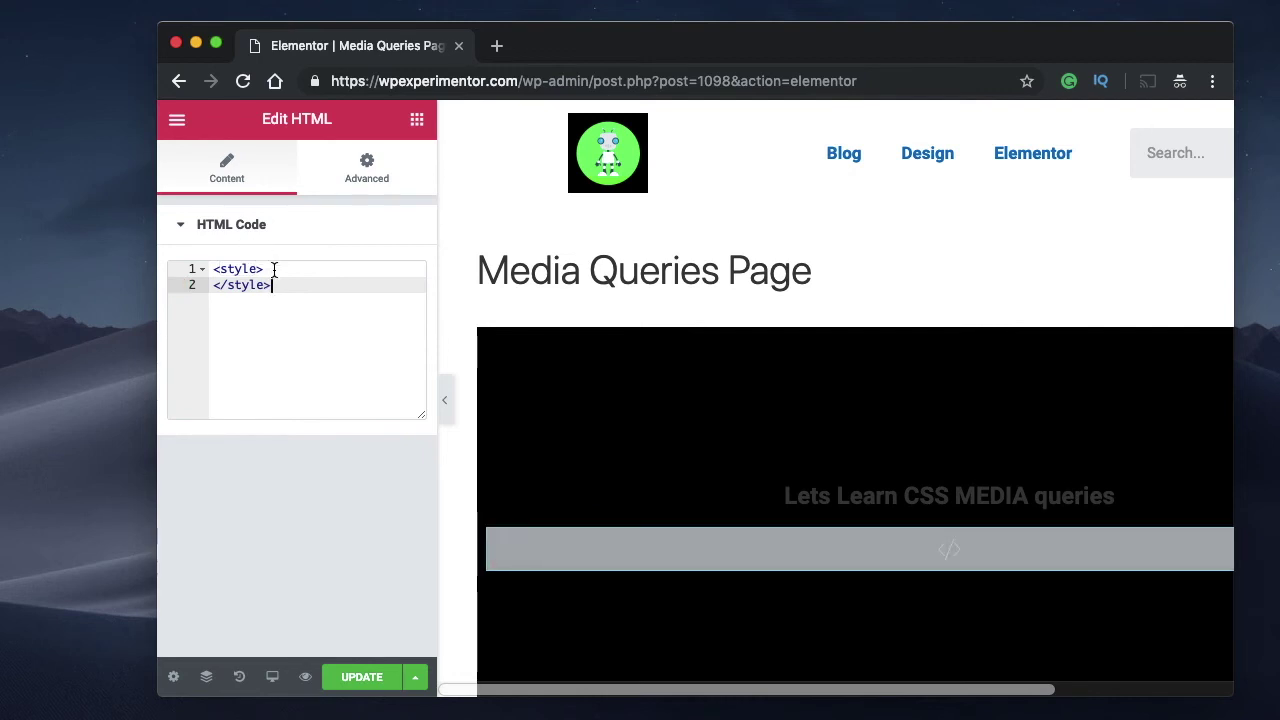
click(274, 268)
key(Return)
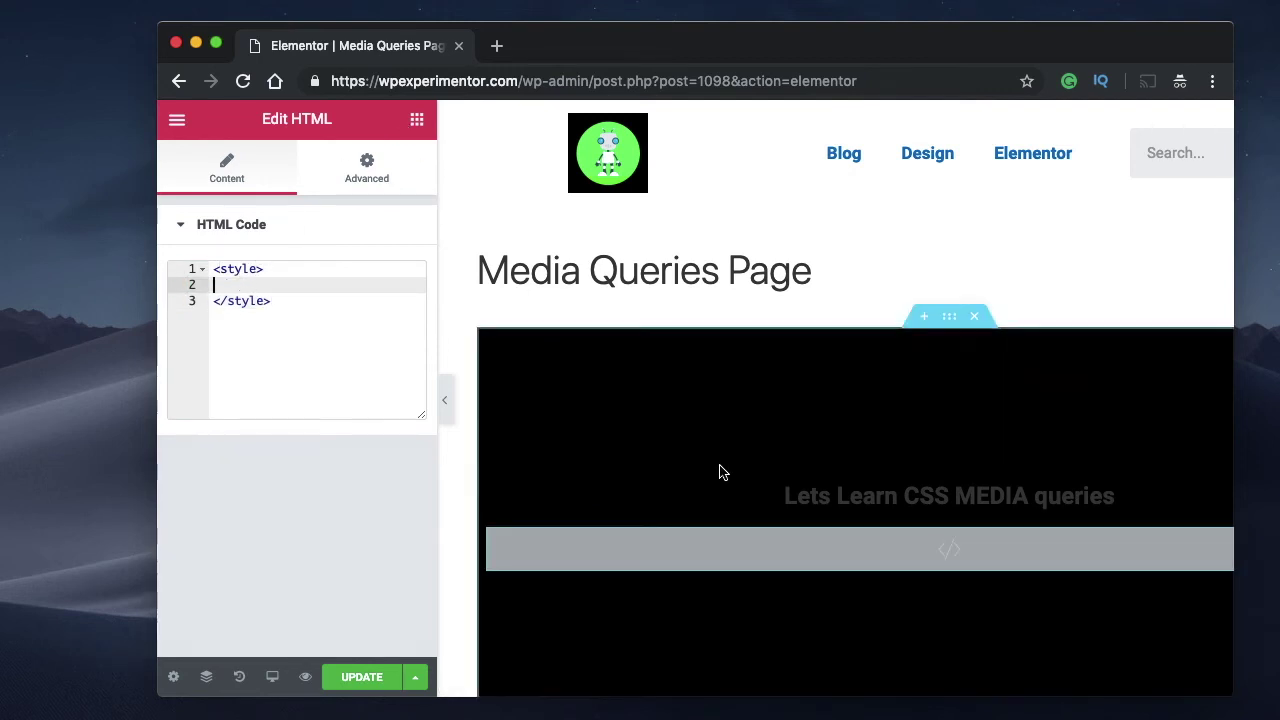
Copy both min-width media queries in full from the heading's custom CSS
click(858, 499)
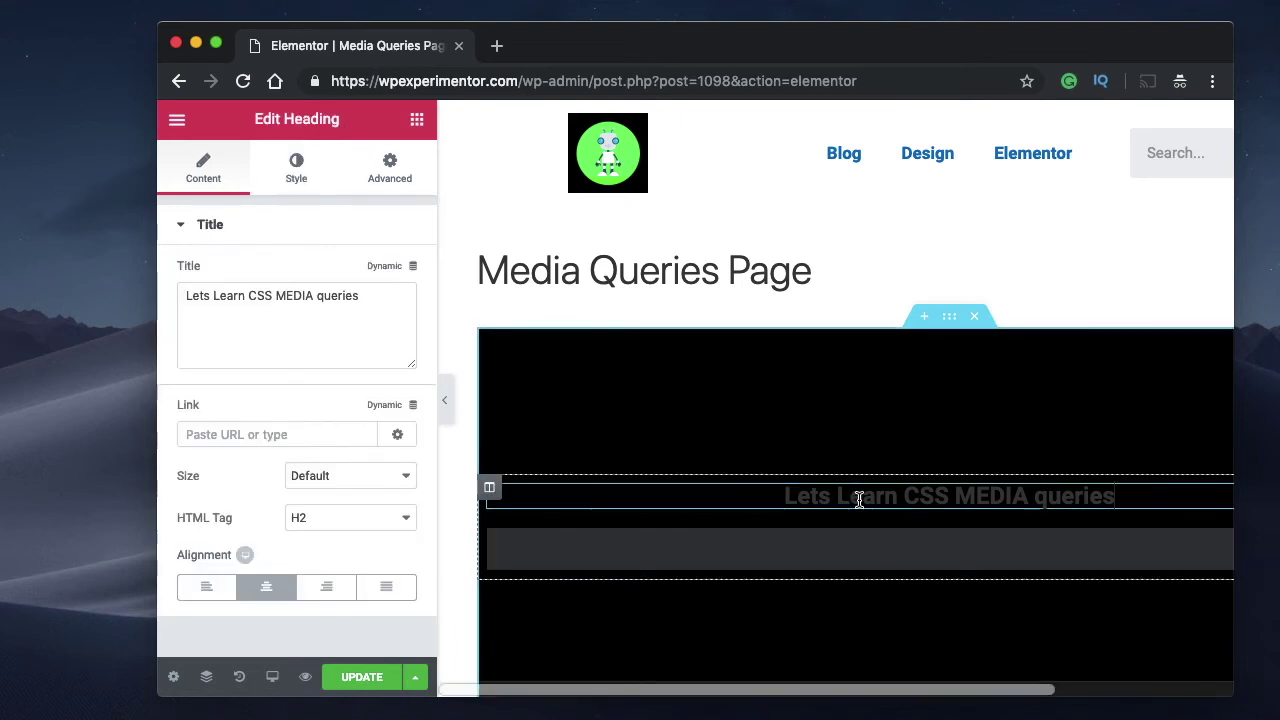
click(390, 170)
scroll(286, 434, down, 5)
click(288, 645)
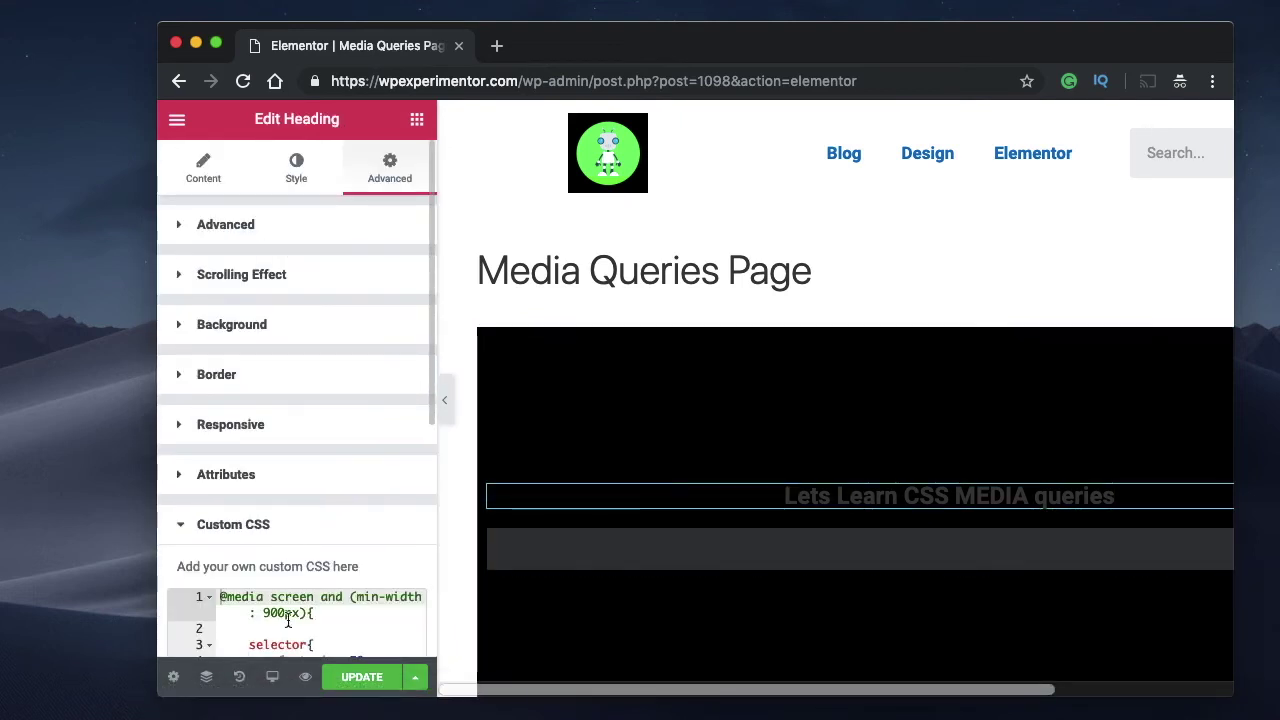
scroll(287, 600, down, 5)
click(270, 485)
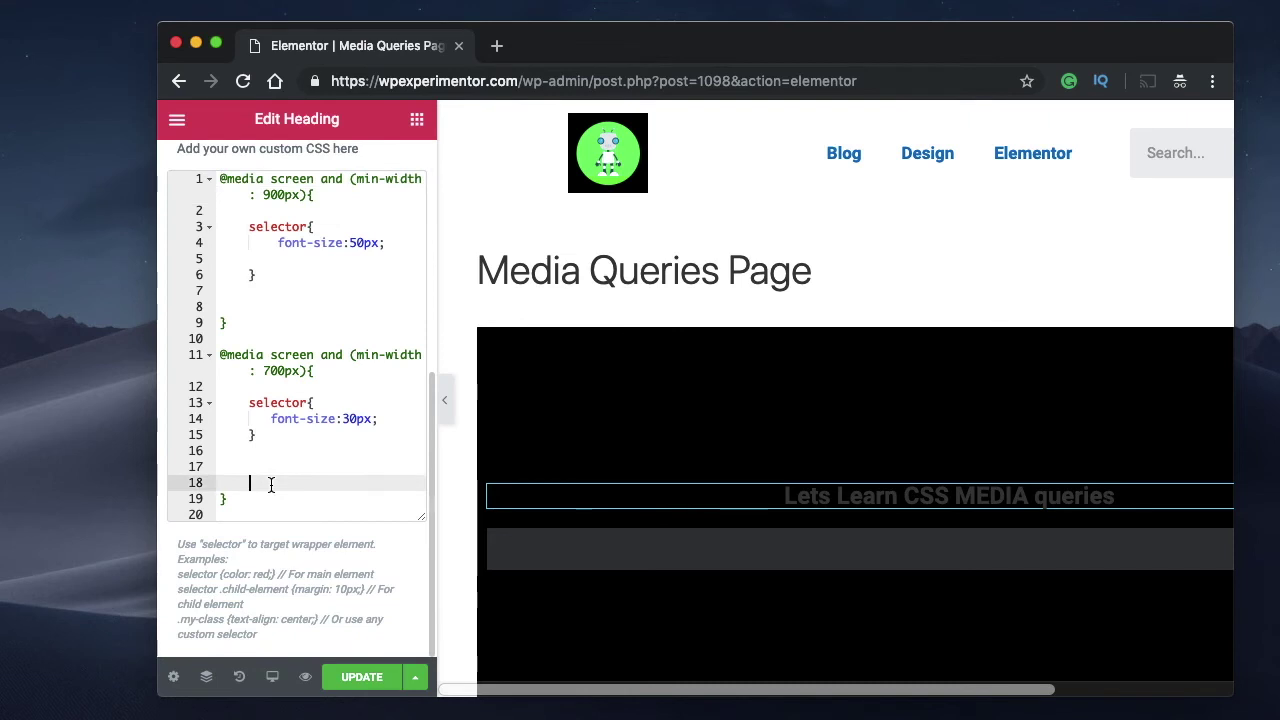
key(super+a)
key(super+c)
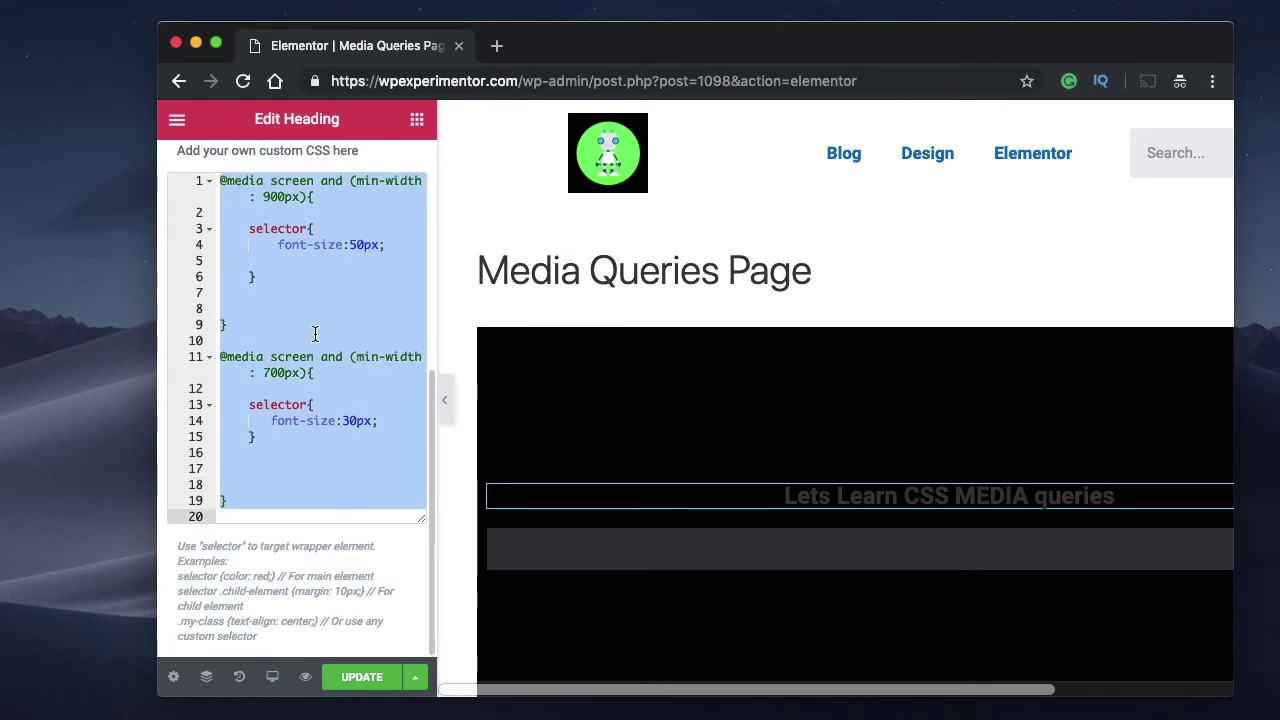
scroll(300, 380, up, 5)
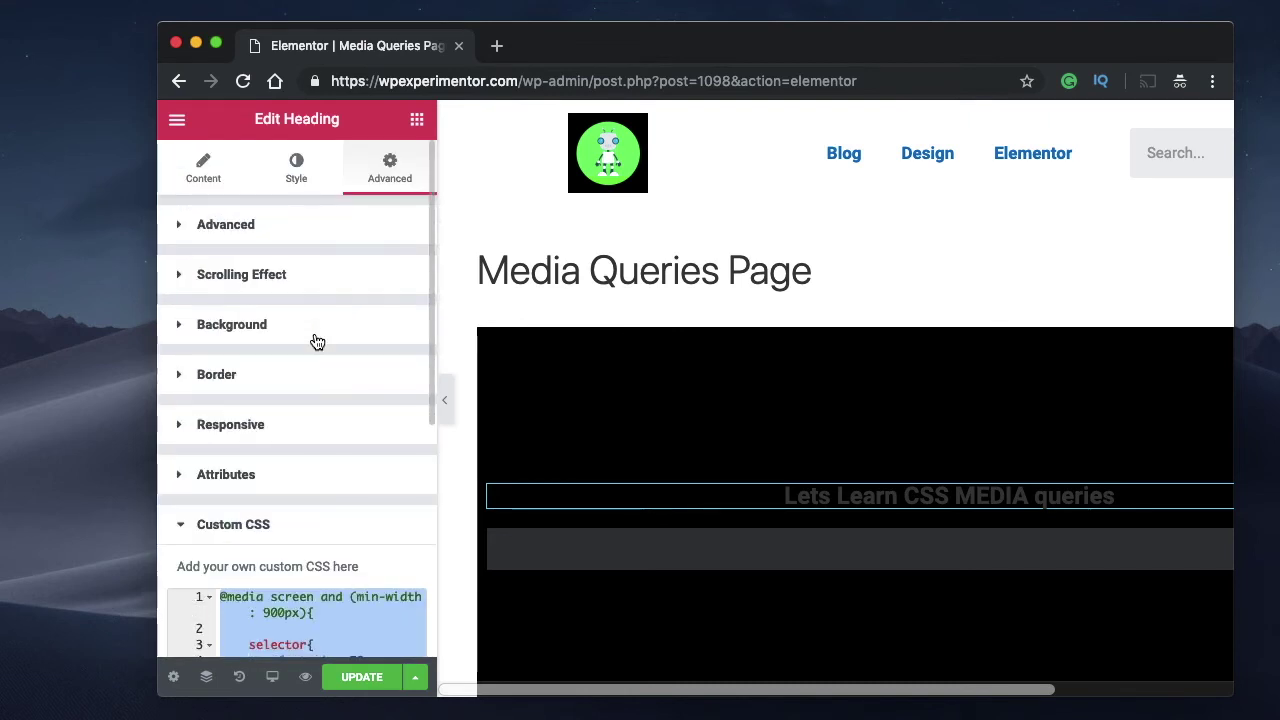
Paste the copied media queries between the style tags of the HTML widget
click(831, 554)
click(224, 284)
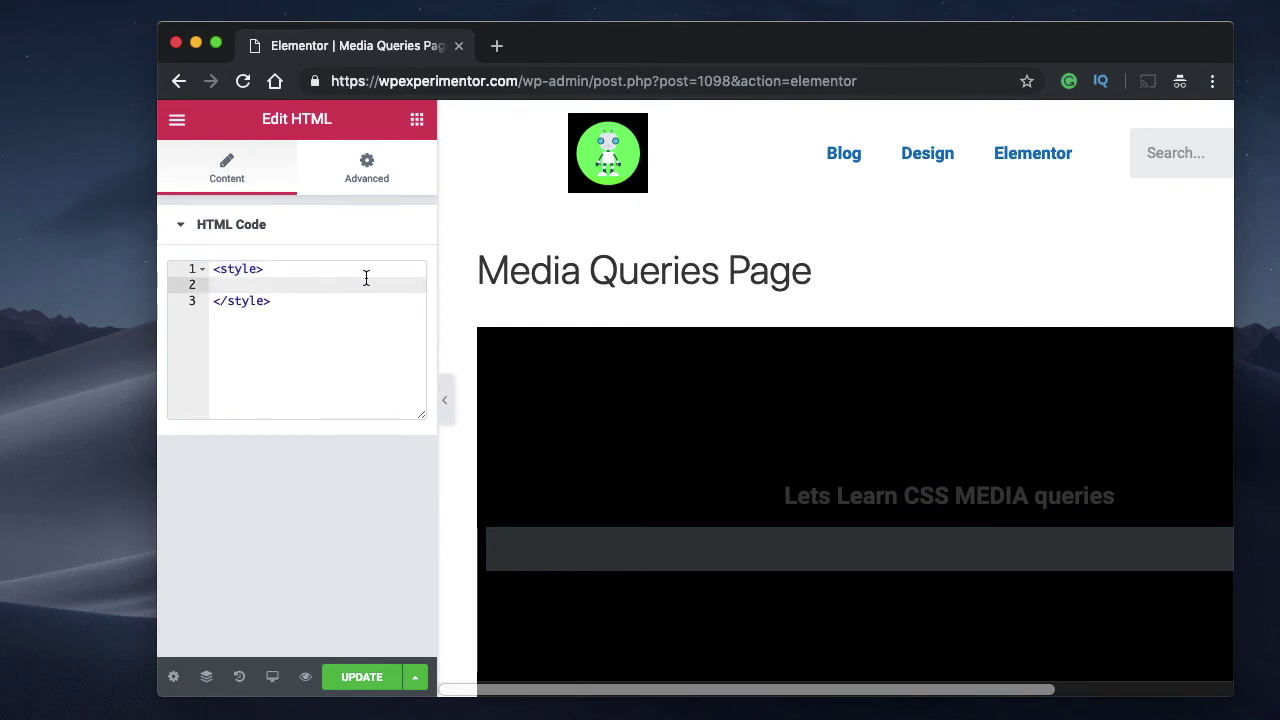
key(super+v)
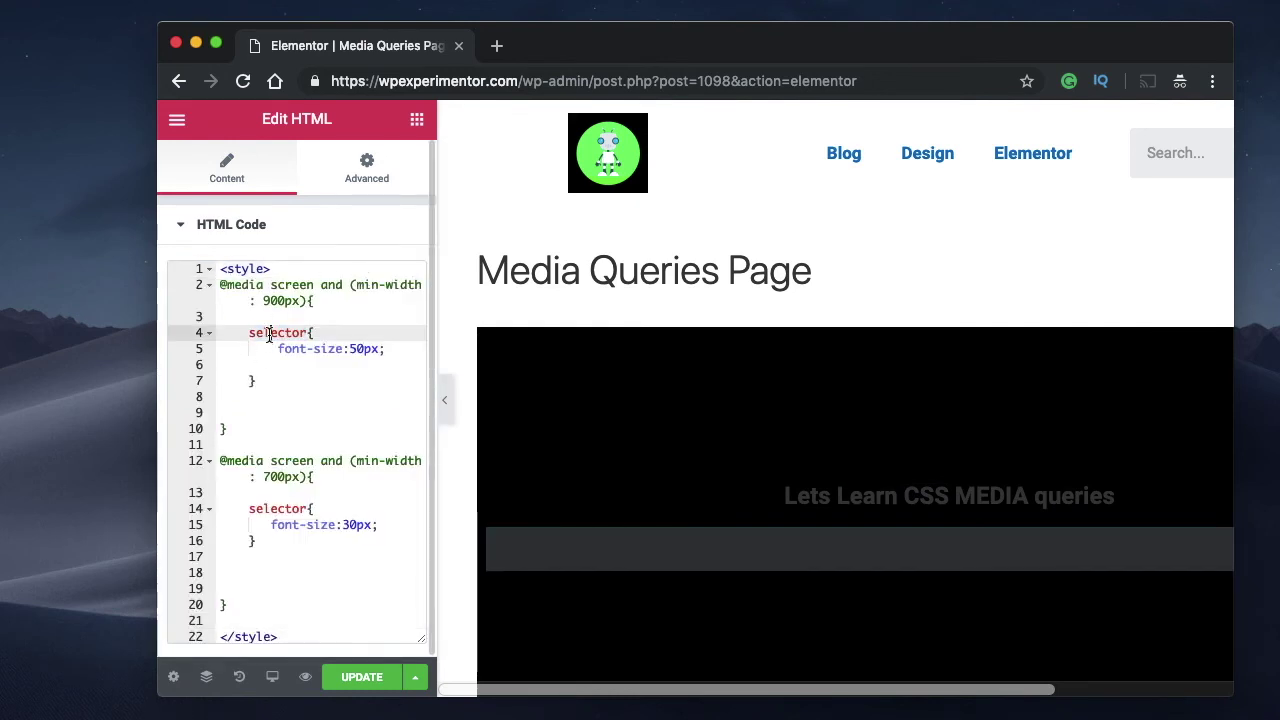
Replace selector in the HTML widget's 900px media query with a dot, and look up the heading's CSS class name
double_click(268, 334)
text(.{)
click(368, 168)
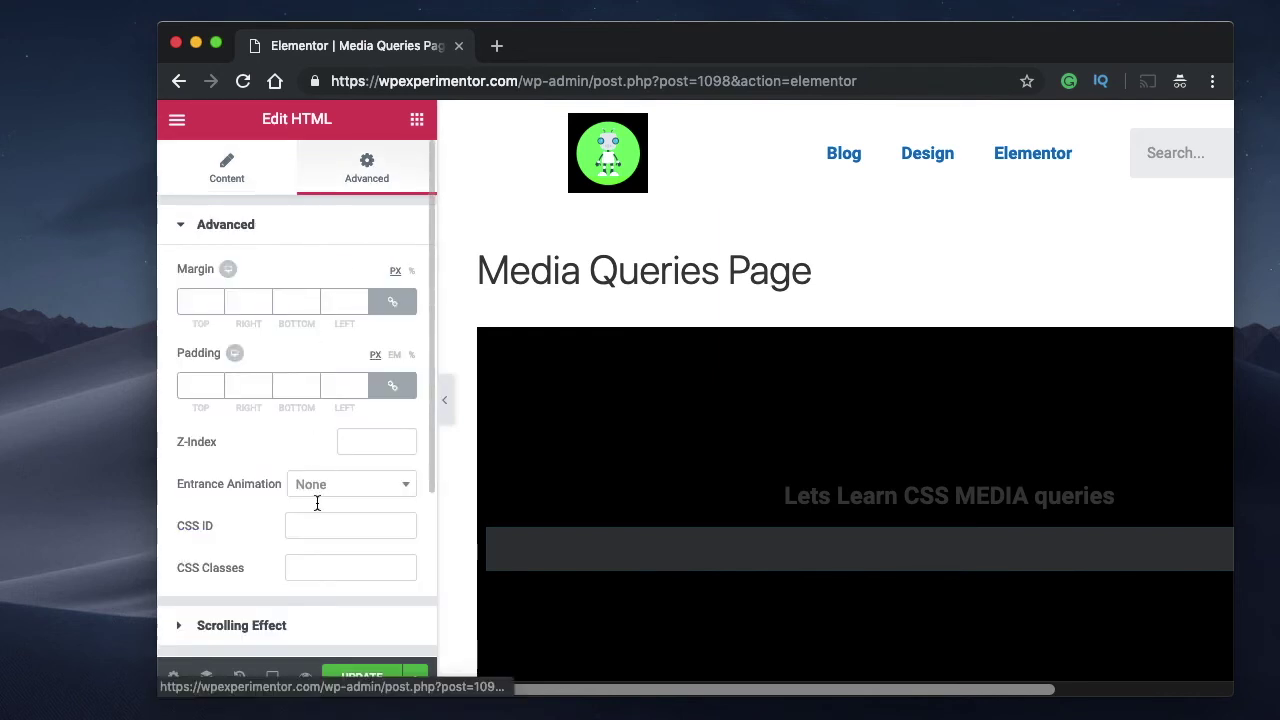
click(881, 492)
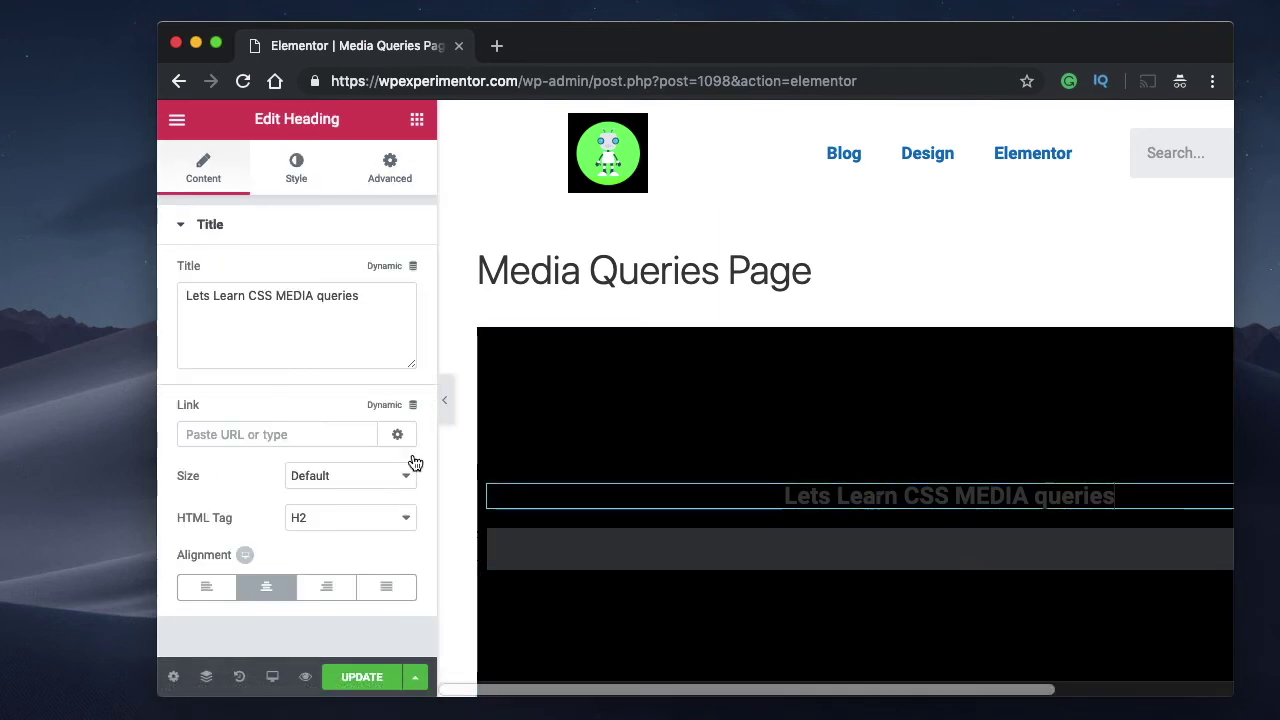
click(384, 166)
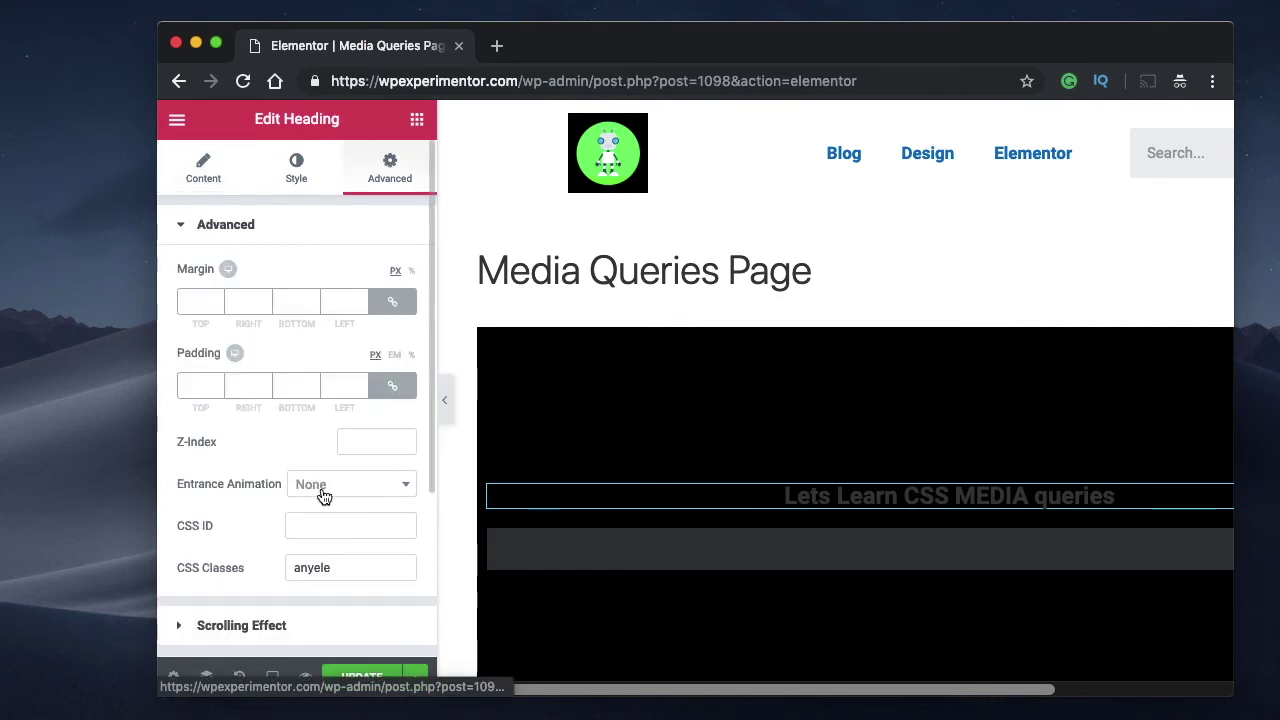
double_click(318, 568)
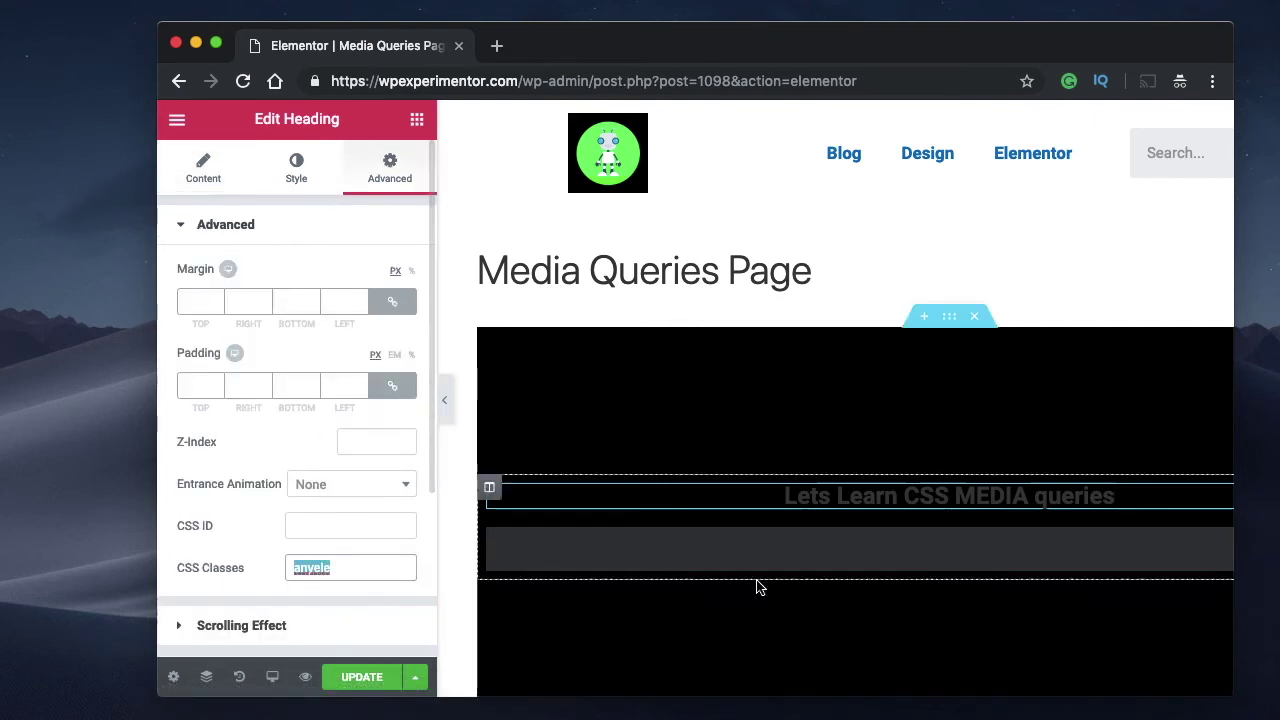
click(831, 546)
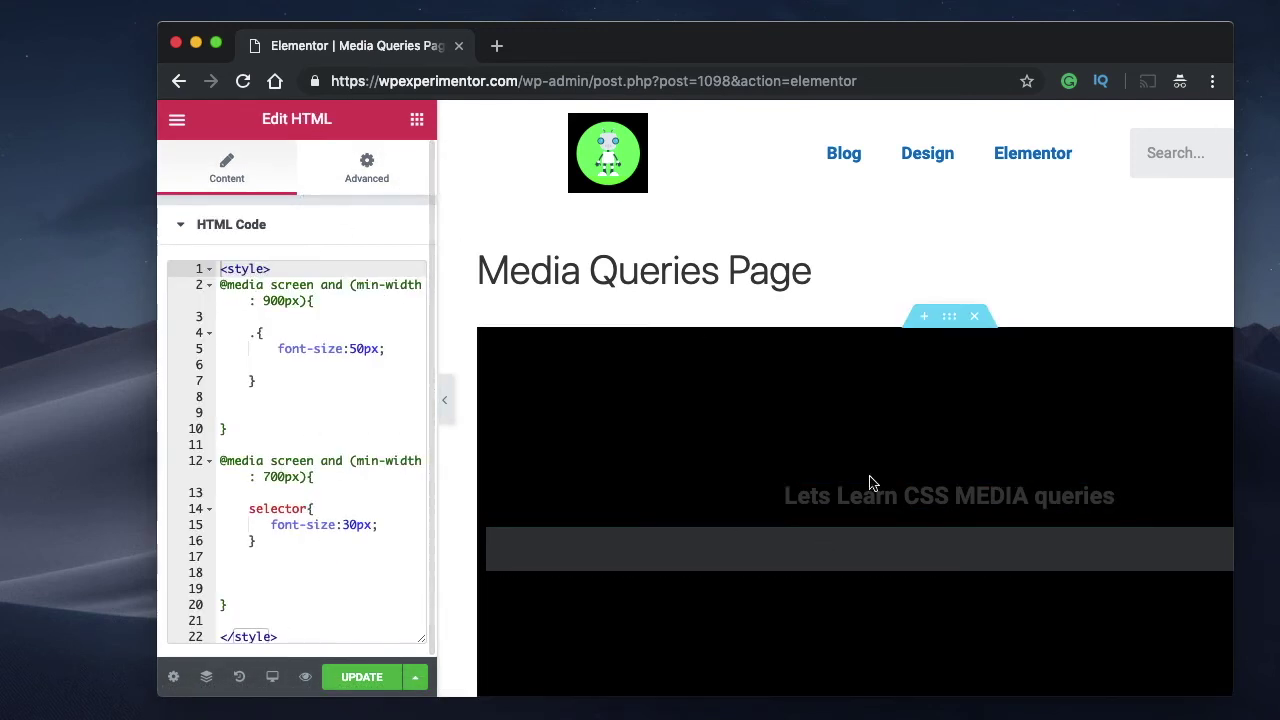
Delete all of the heading's own custom CSS, including both media queries
click(995, 495)
click(424, 183)
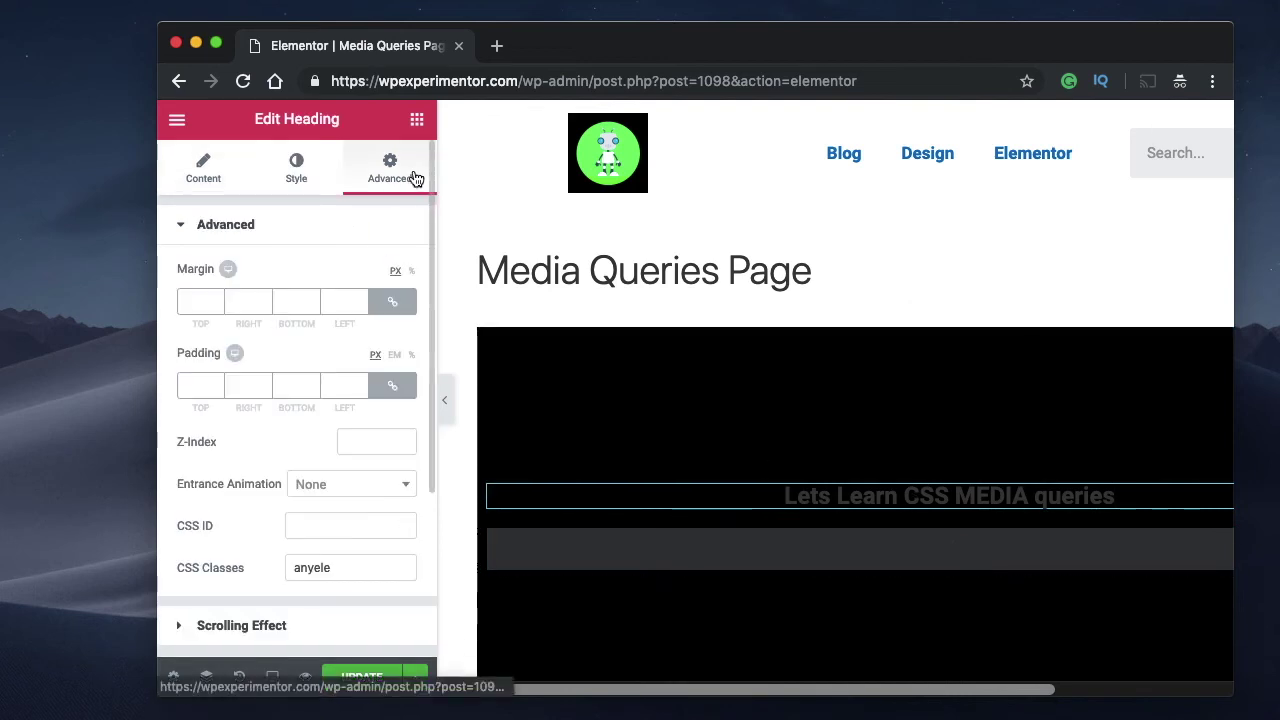
scroll(314, 406, down, 5)
click(289, 632)
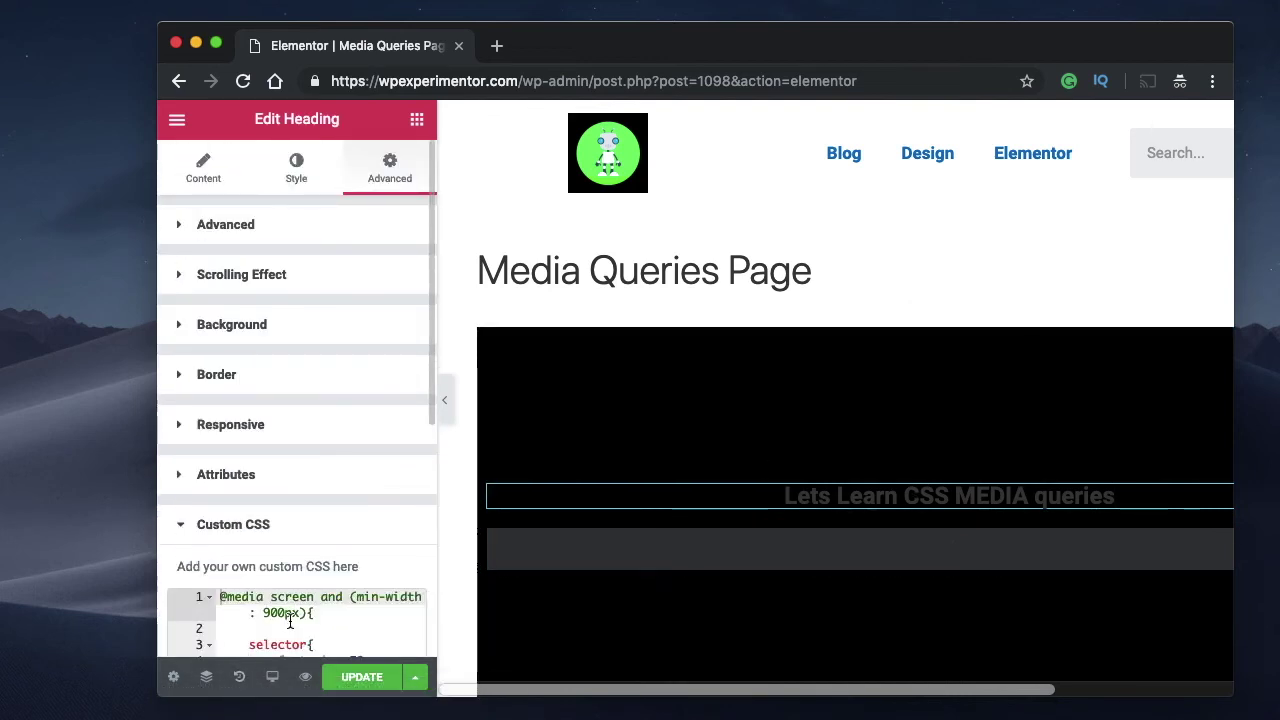
scroll(289, 620, down, 3)
click(301, 526)
key(super+a)
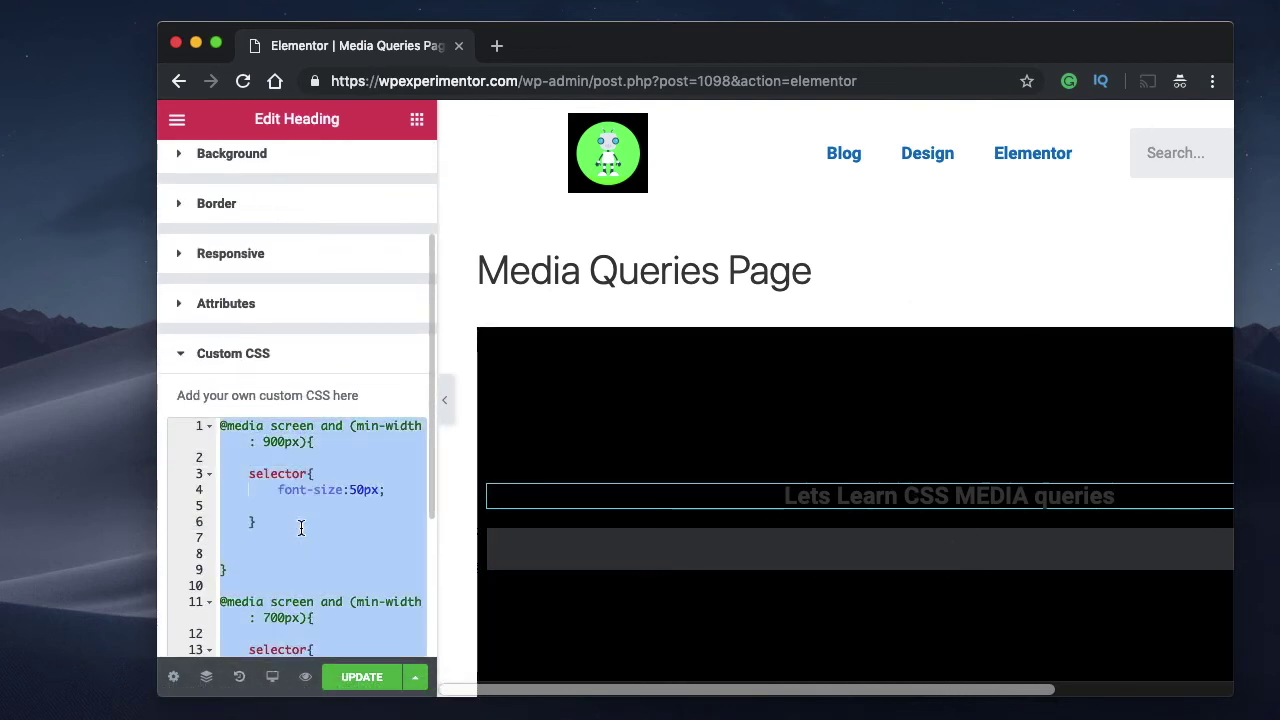
key(BackSpace)
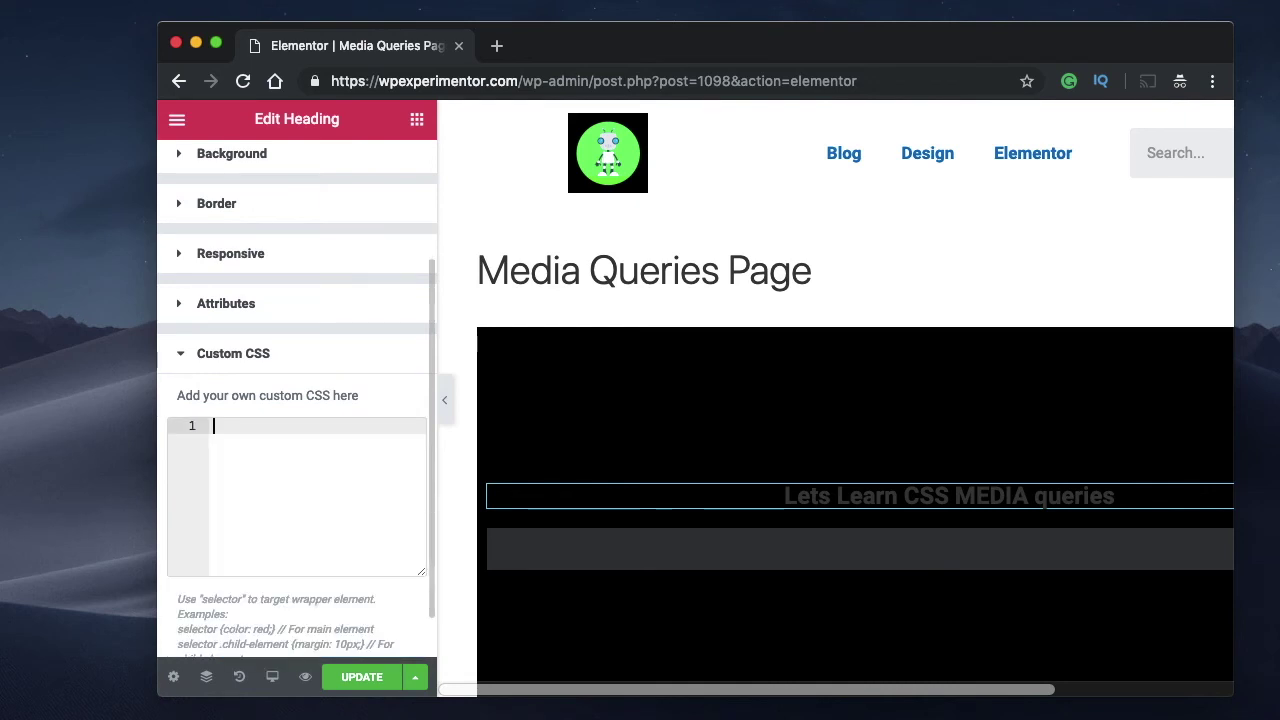
Complete the class selector in the HTML widget's 900px media query as .anyele
click(252, 352)
click(742, 544)
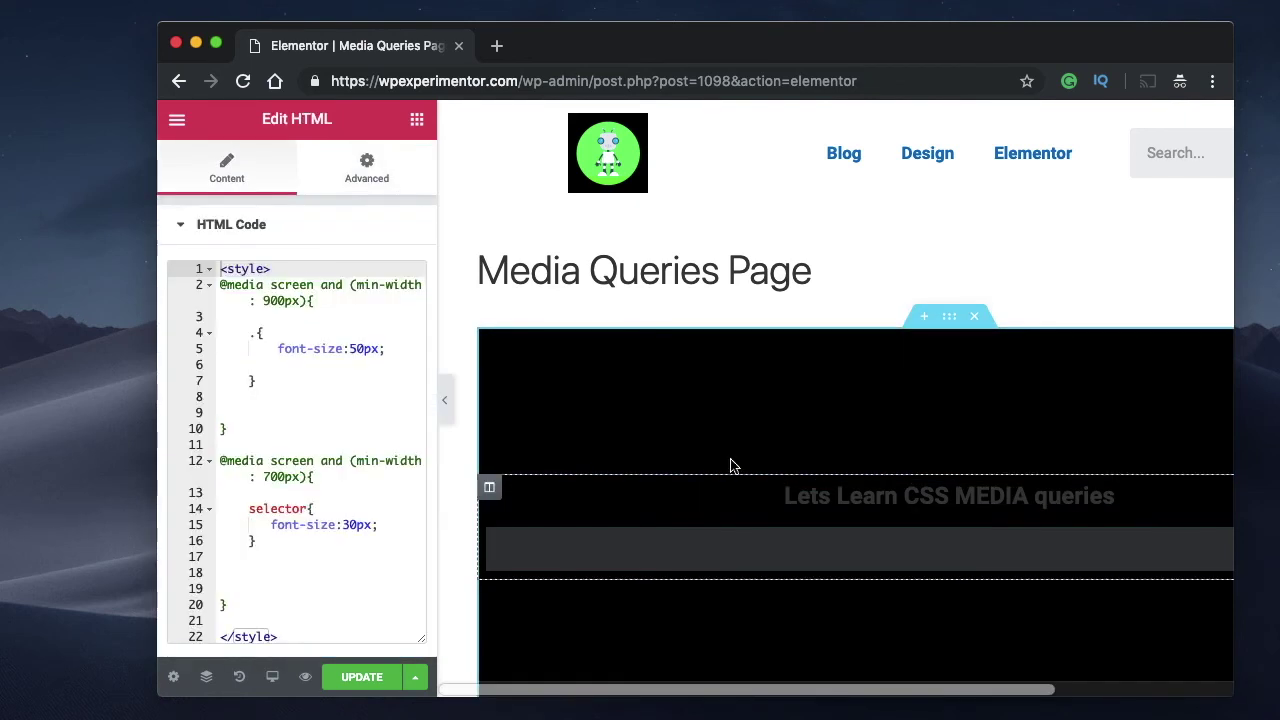
click(257, 335)
text(.)
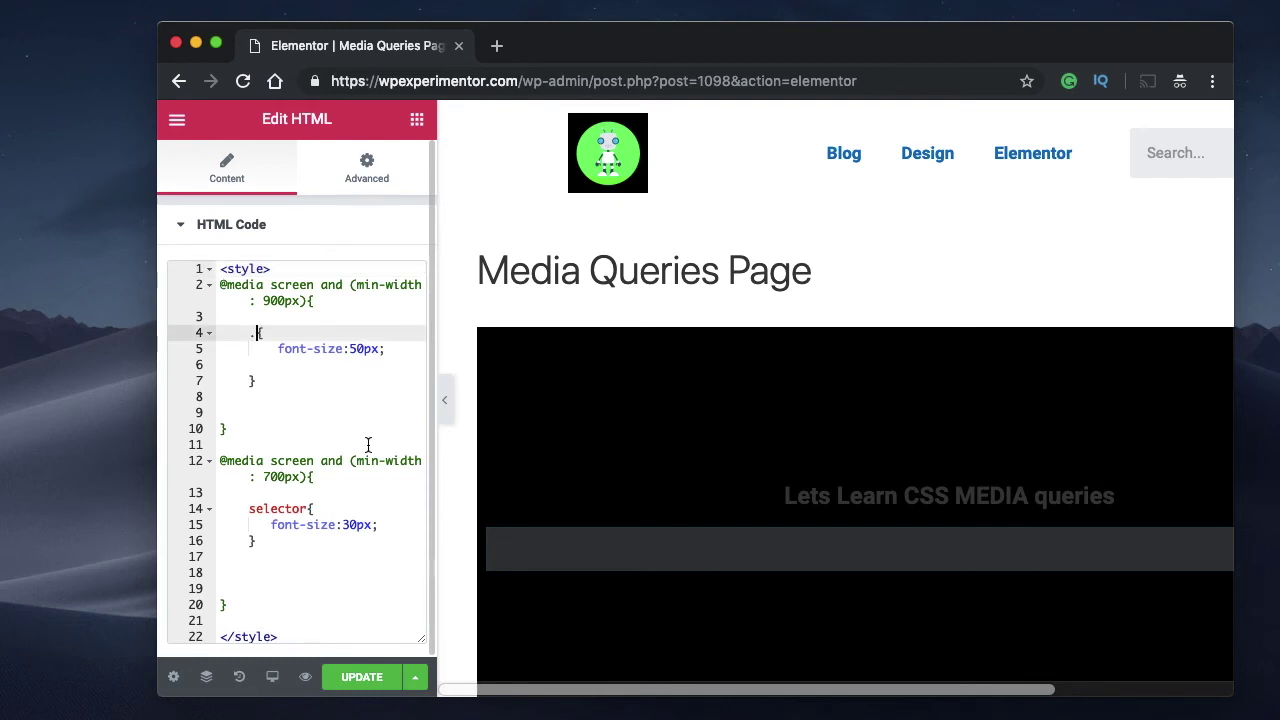
text(anyele)
Replace selector with .anyele in the HTML widget's 700px media query
double_click(281, 506)
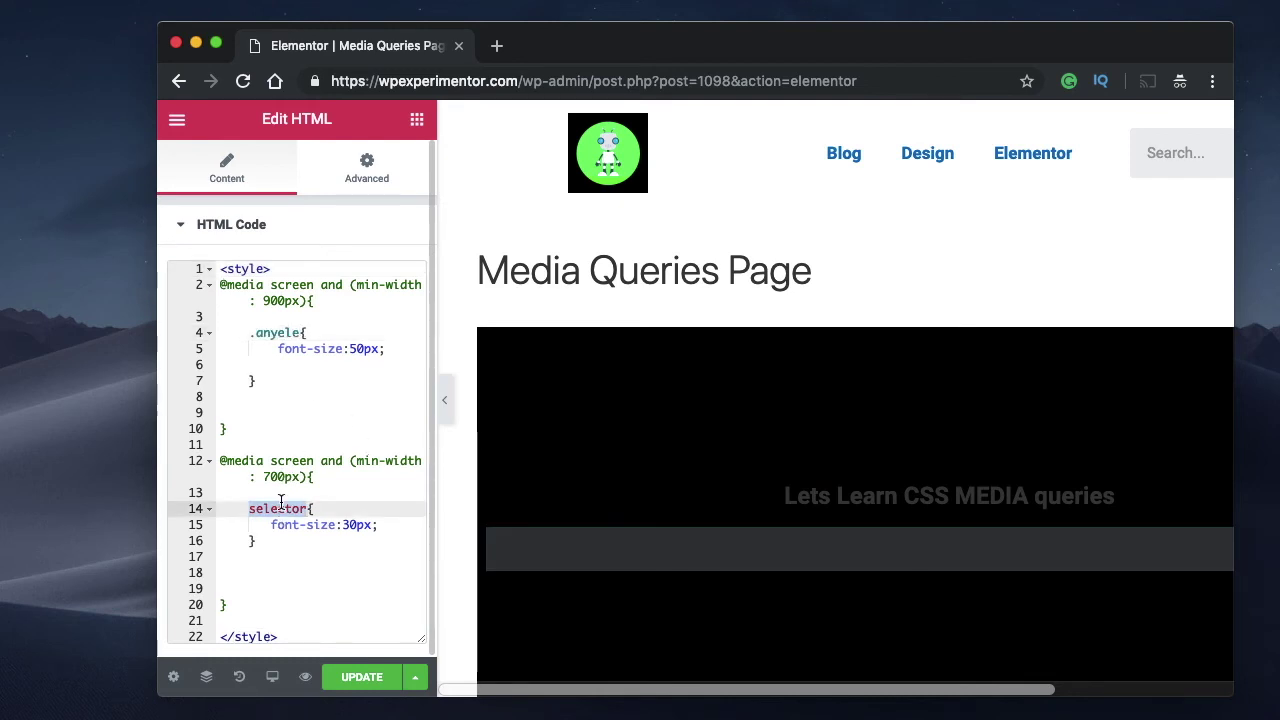
text(anyele{)
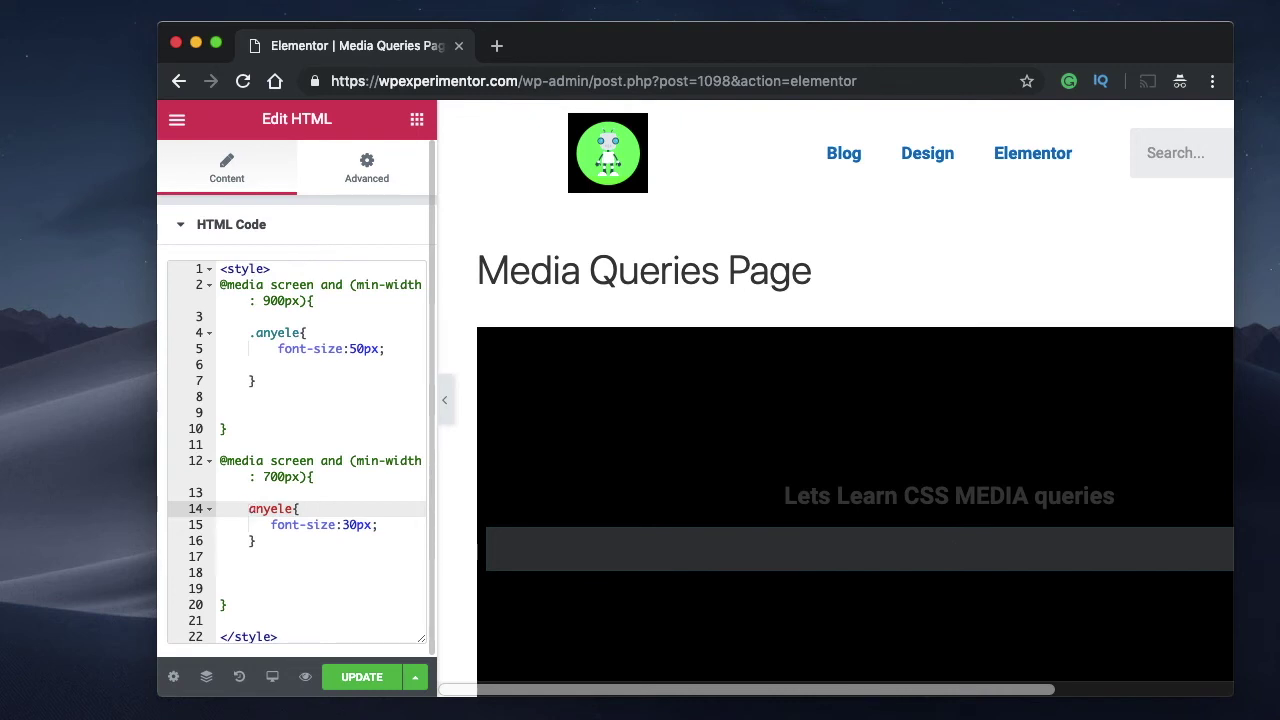
click(249, 509)
text(.)
click(263, 528)
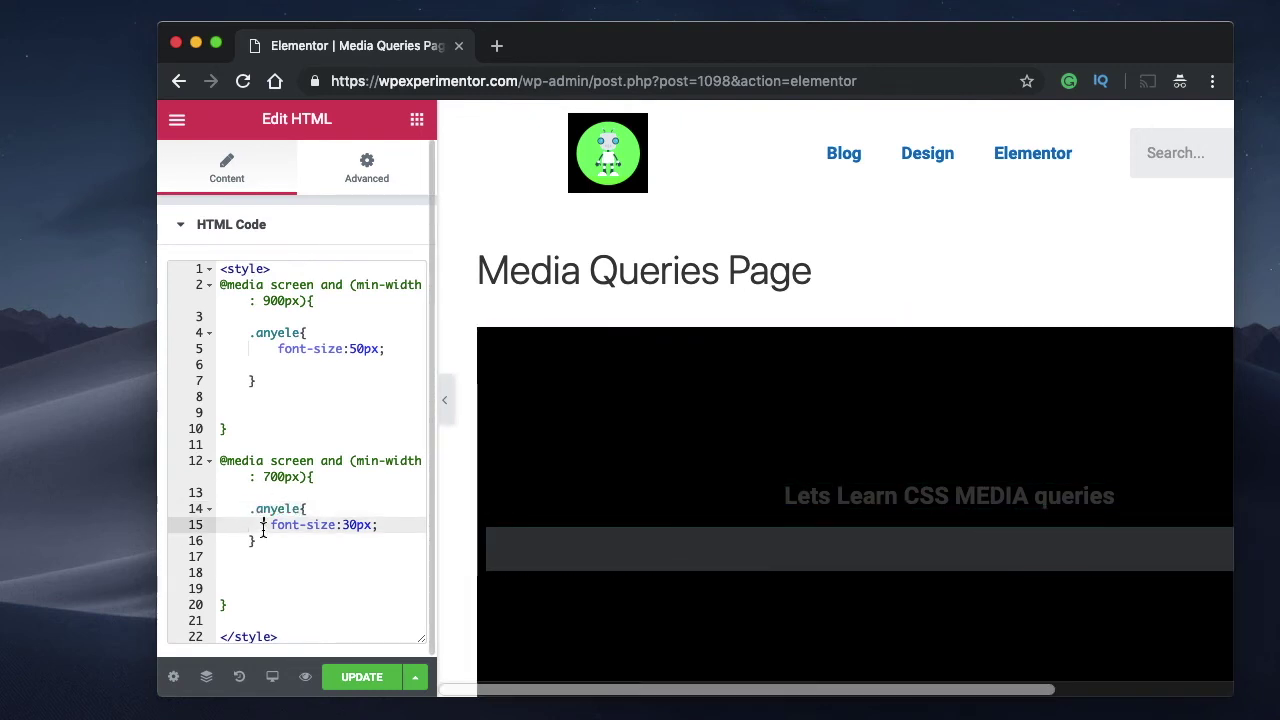
double_click(278, 509)
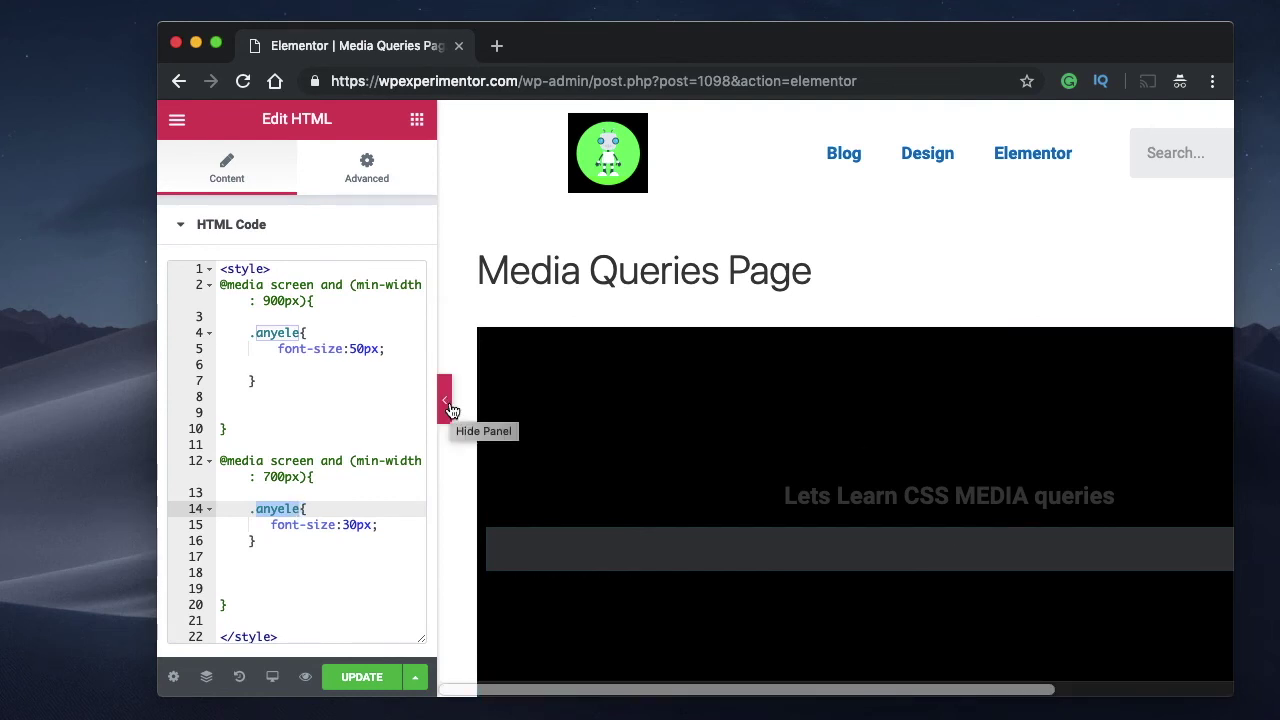
Check the heading's CSS class and custom CSS, and compare them with the 900px media query in the HTML widget
click(854, 498)
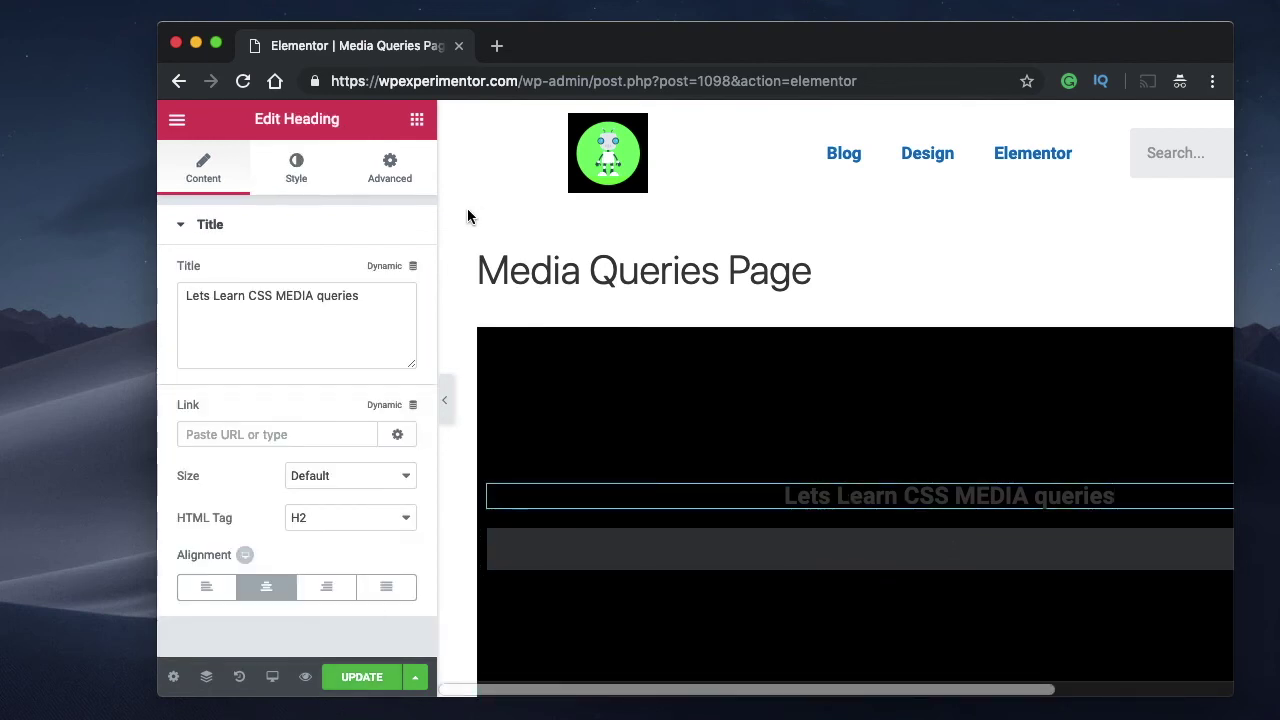
click(382, 170)
scroll(343, 404, down, 5)
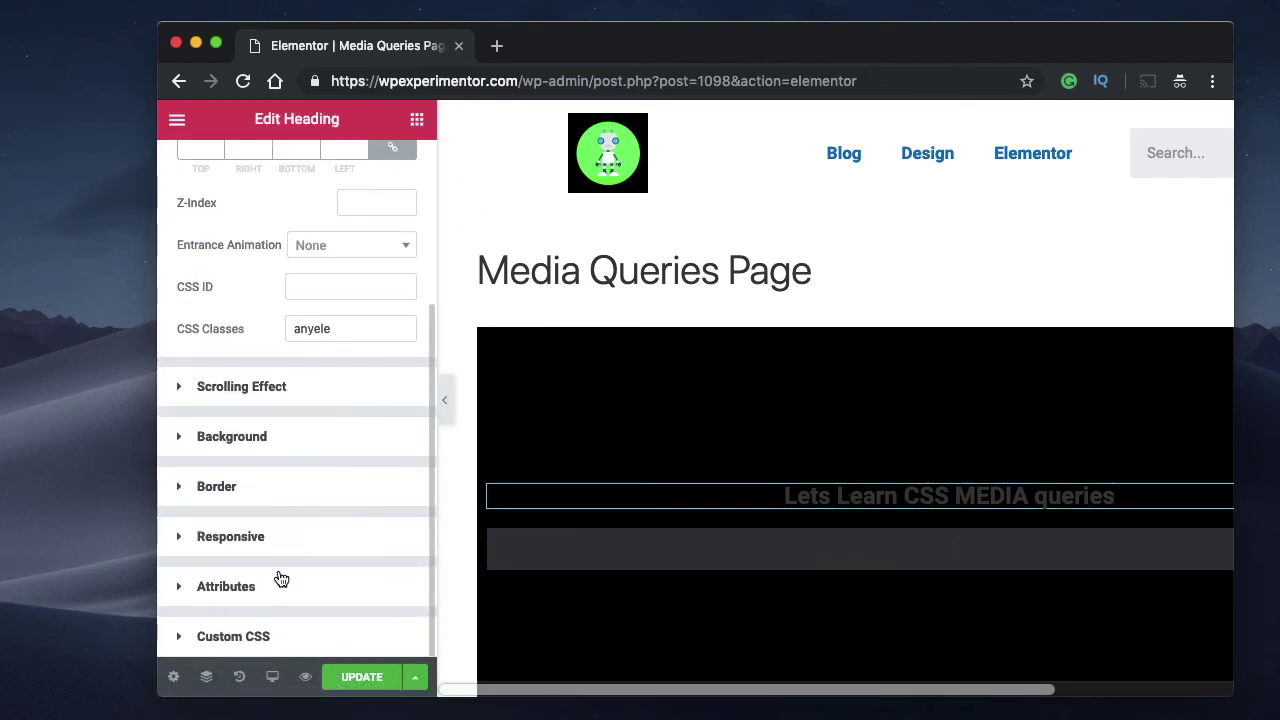
click(233, 636)
click(294, 520)
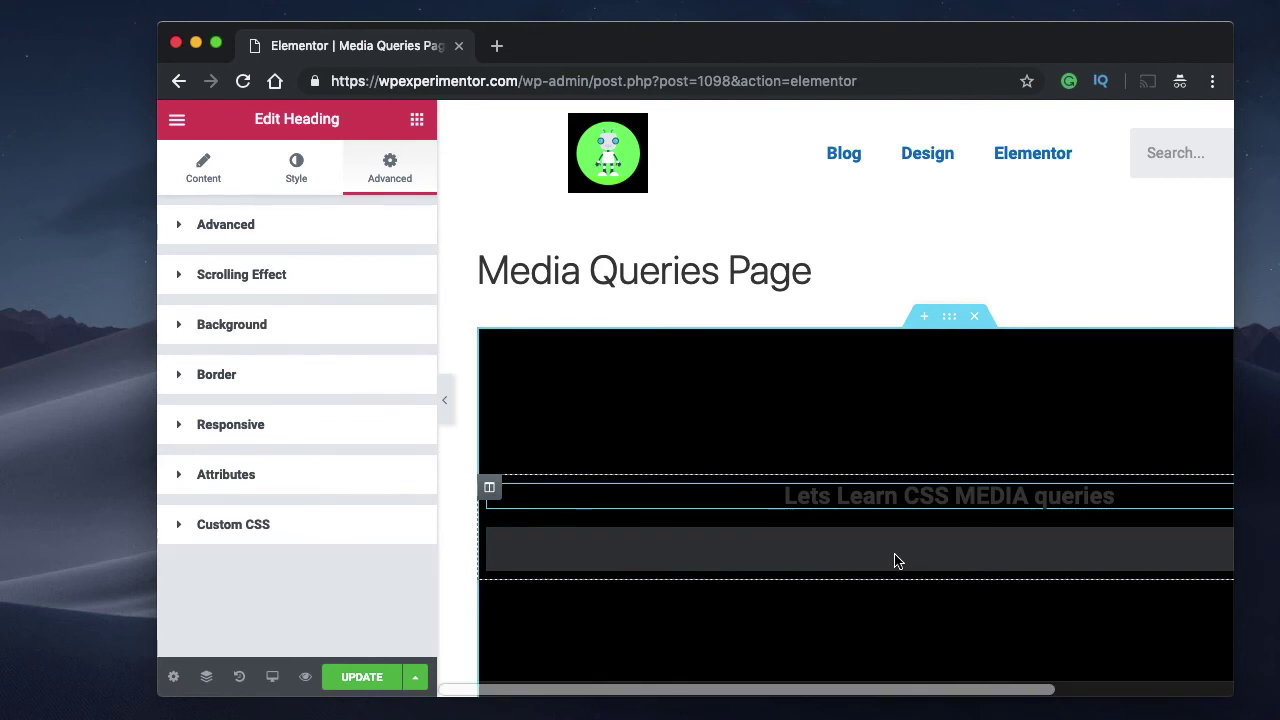
click(954, 564)
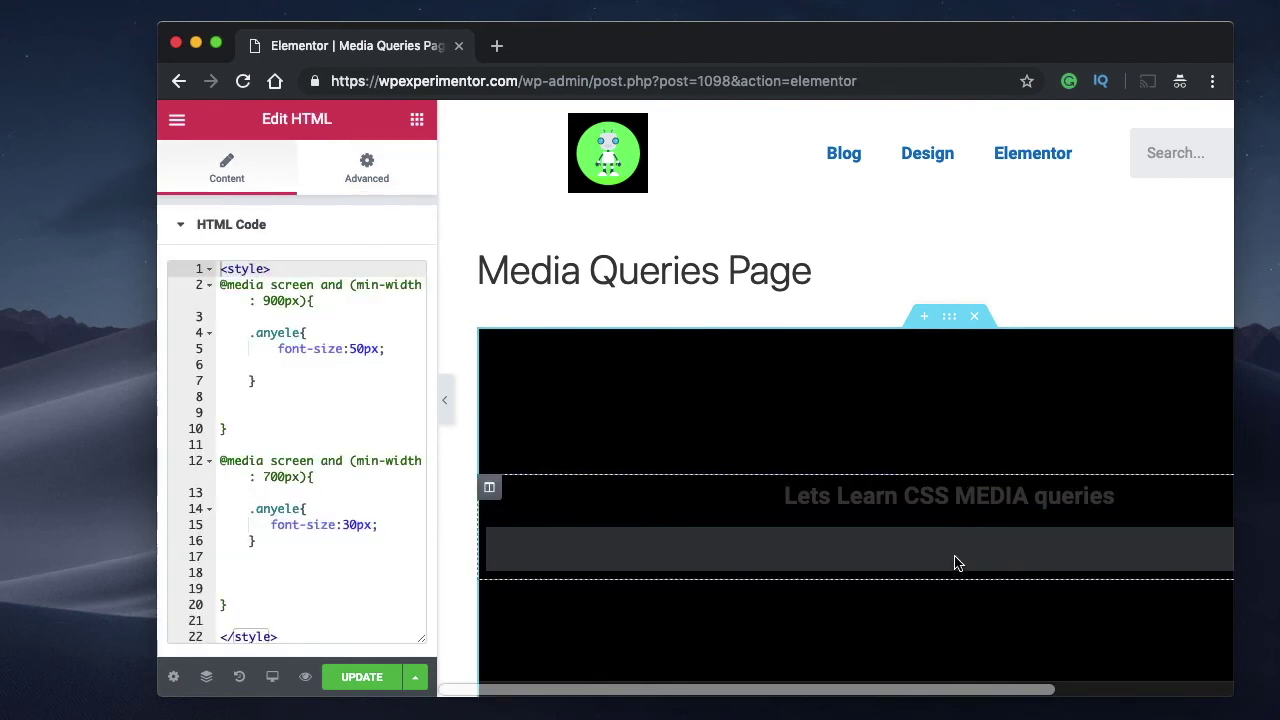
triple_click(237, 300)
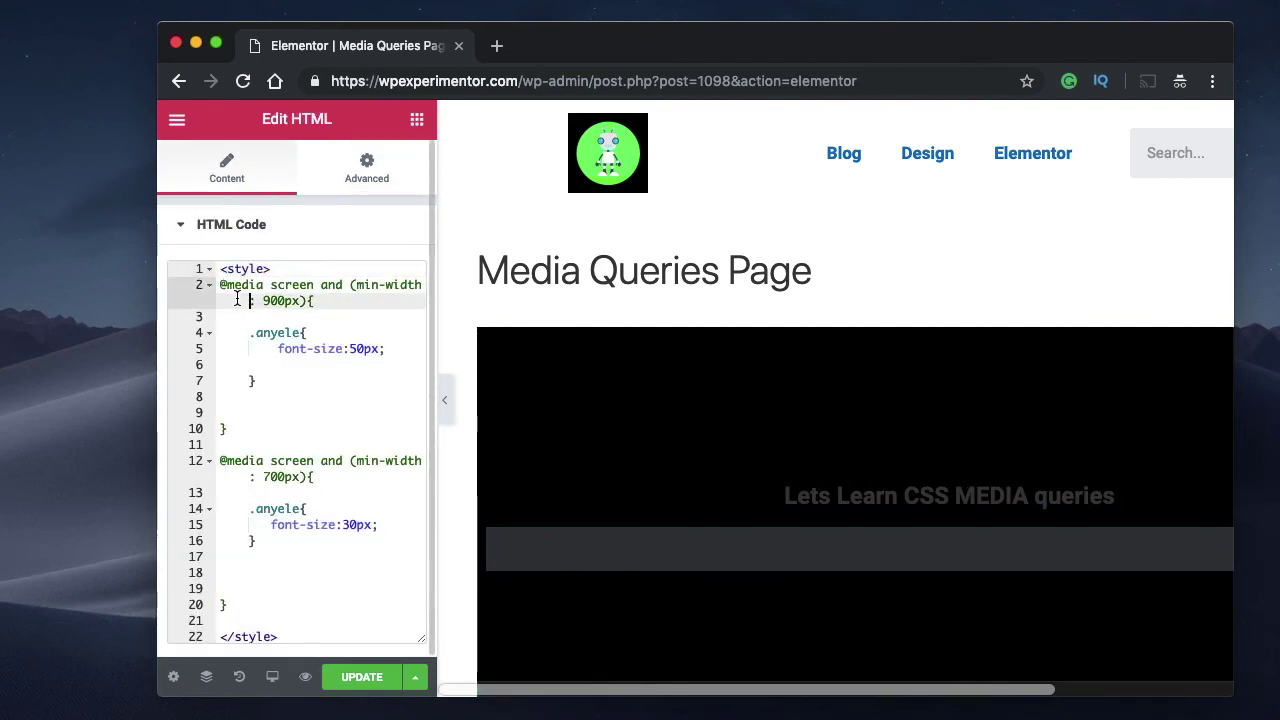
double_click(237, 300)
click(237, 300)
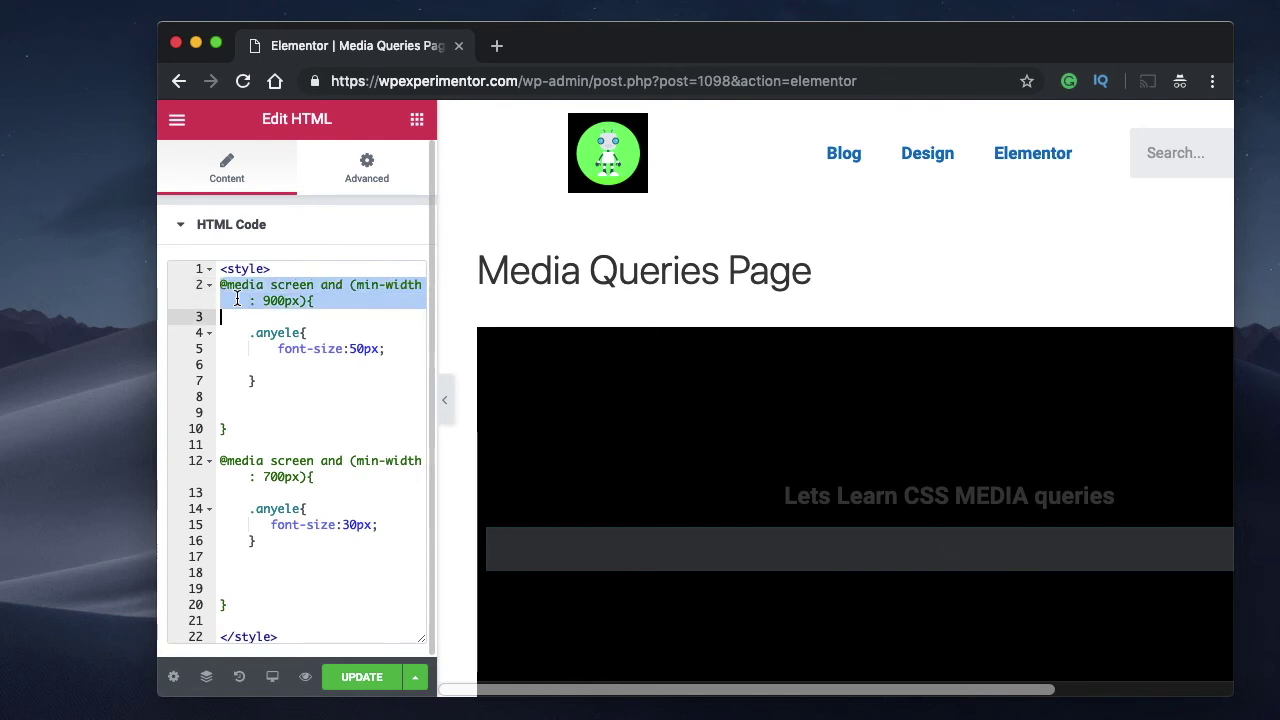
double_click(262, 336)
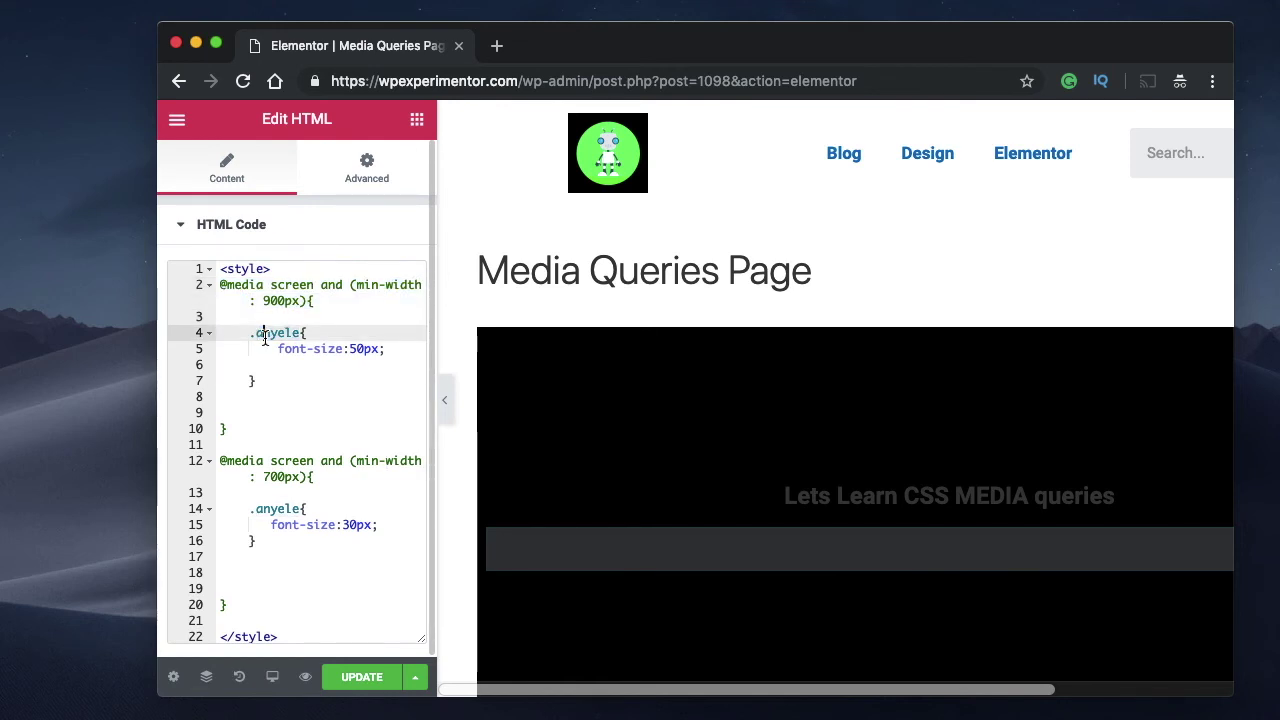
click(859, 492)
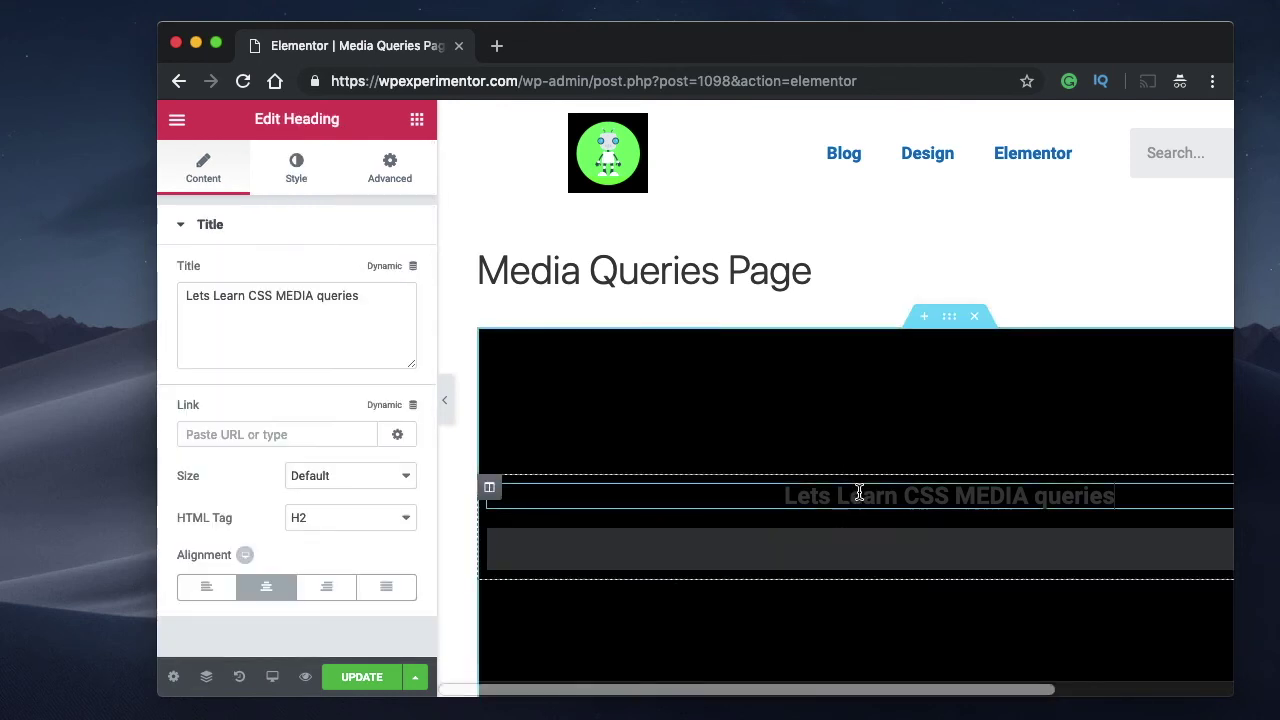
Give the section the CSS class anyelesection and check its custom CSS
click(949, 318)
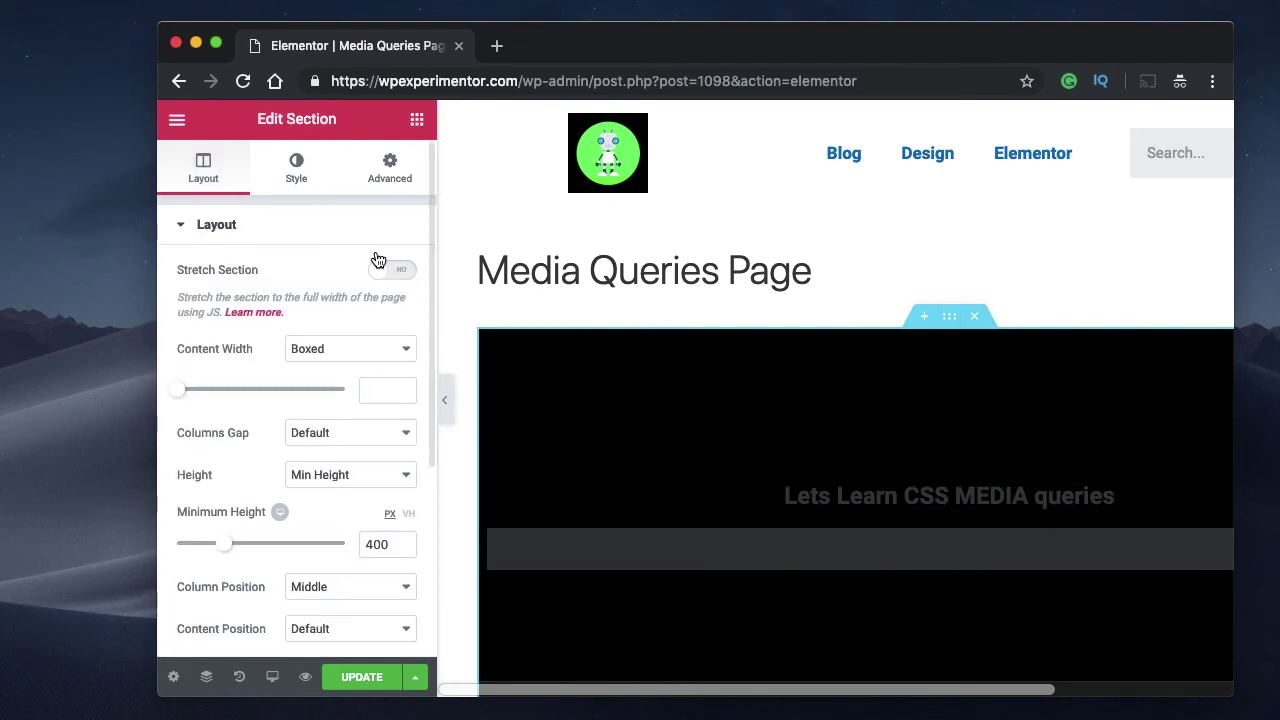
click(394, 163)
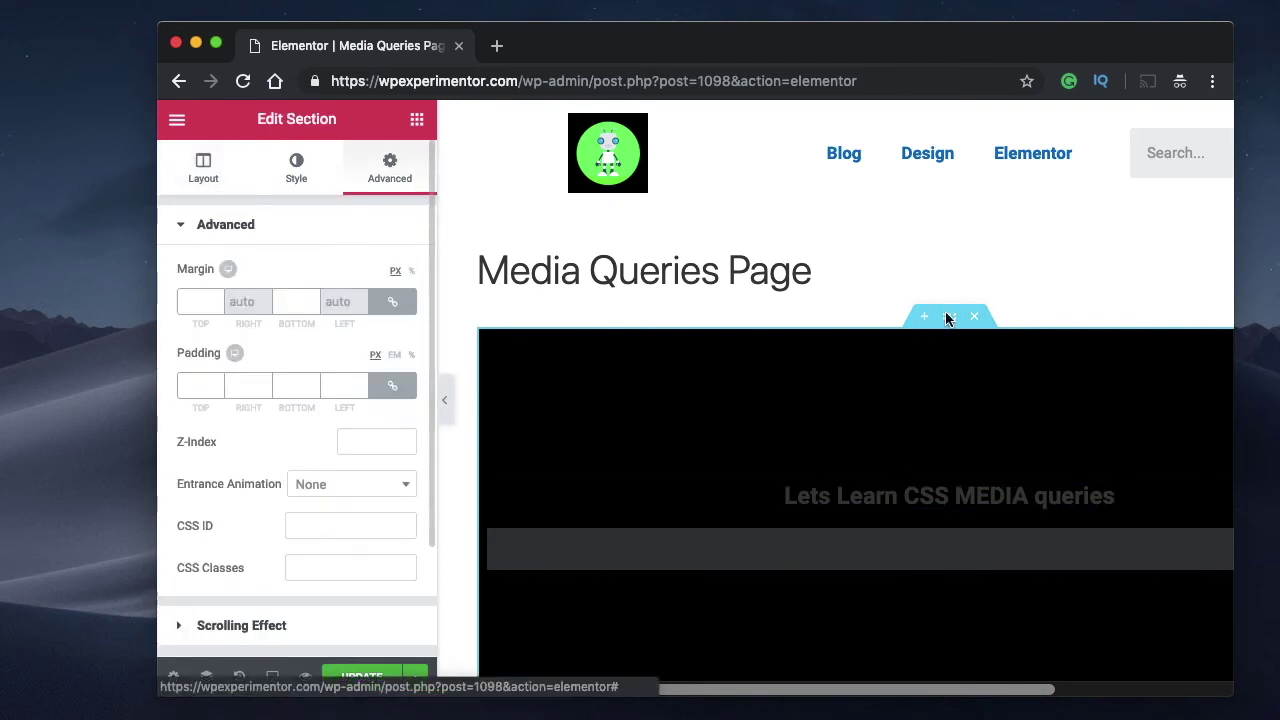
click(332, 568)
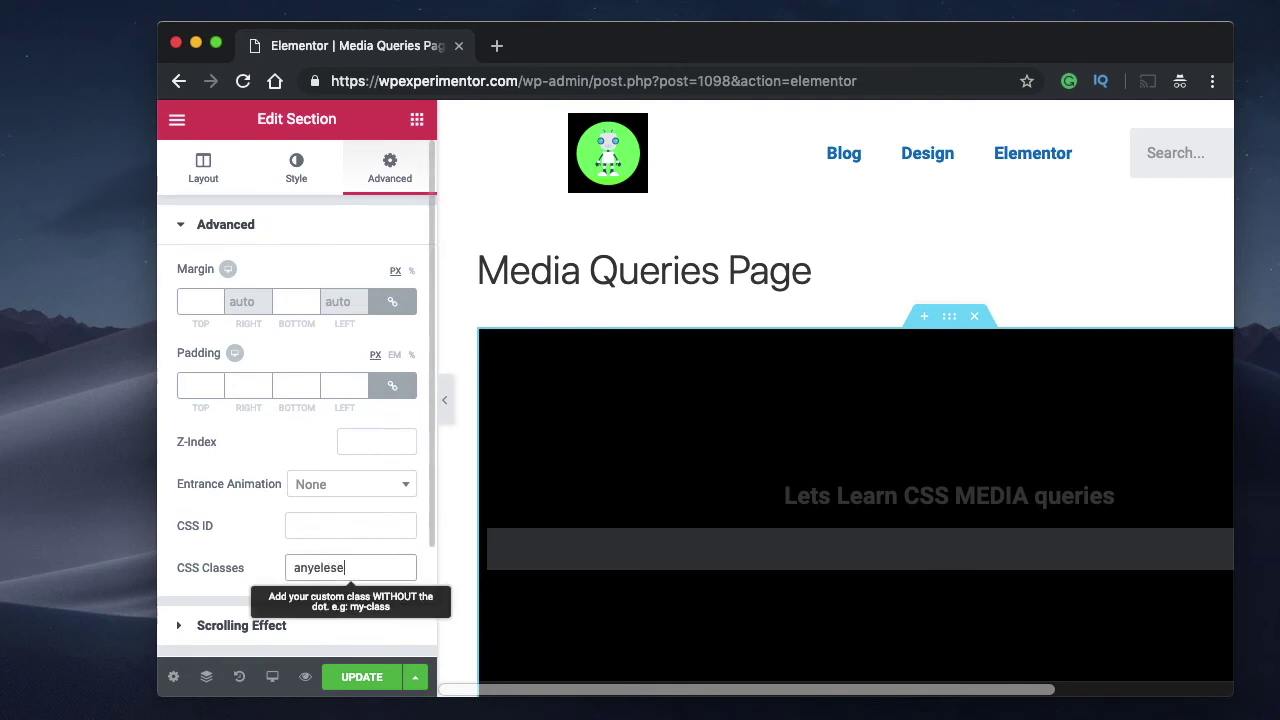
double_click(321, 567)
scroll(285, 470, down, 3)
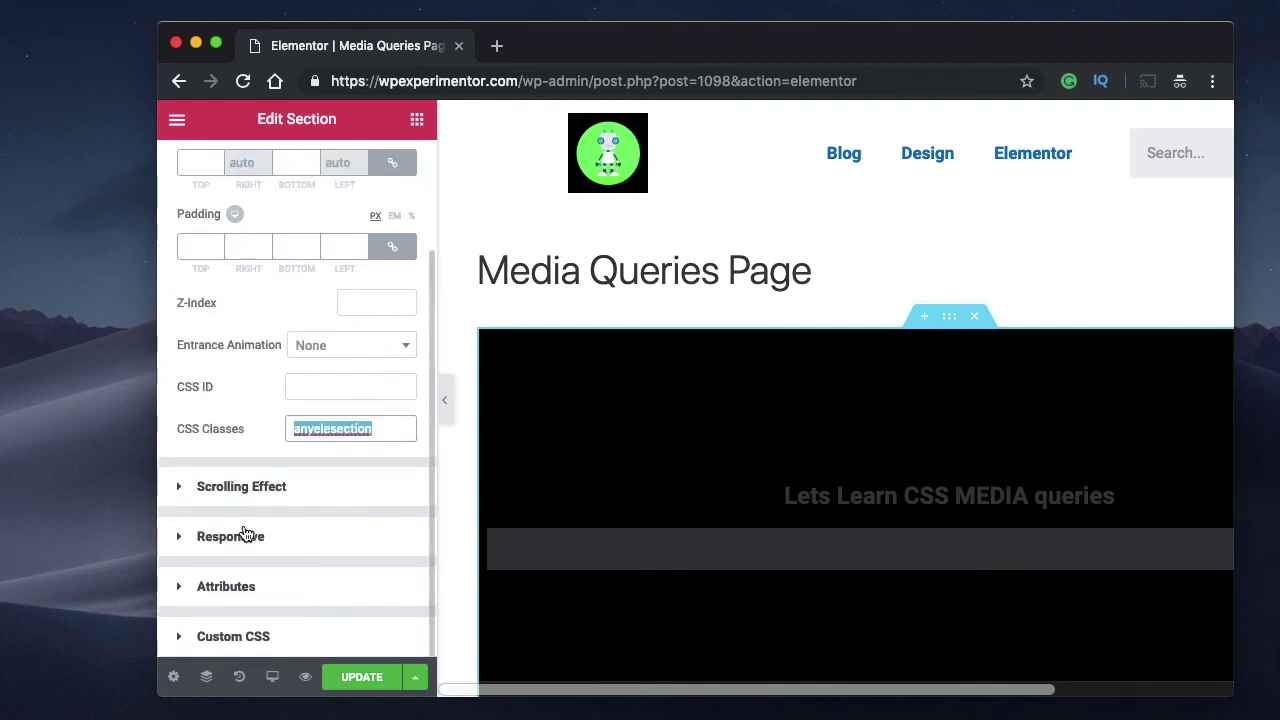
click(300, 640)
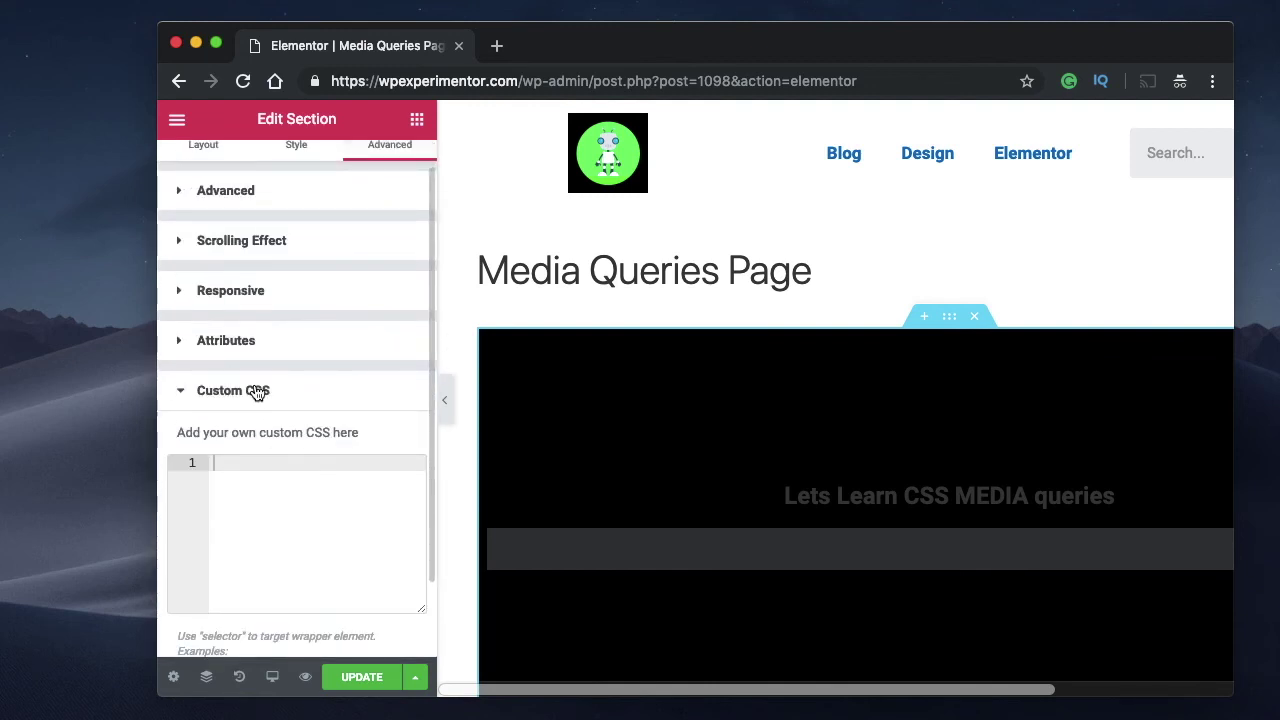
click(256, 391)
Examine where section rules belong inside the HTML widget's 900px and 700px media queries, and look up the section's CSS class
click(710, 545)
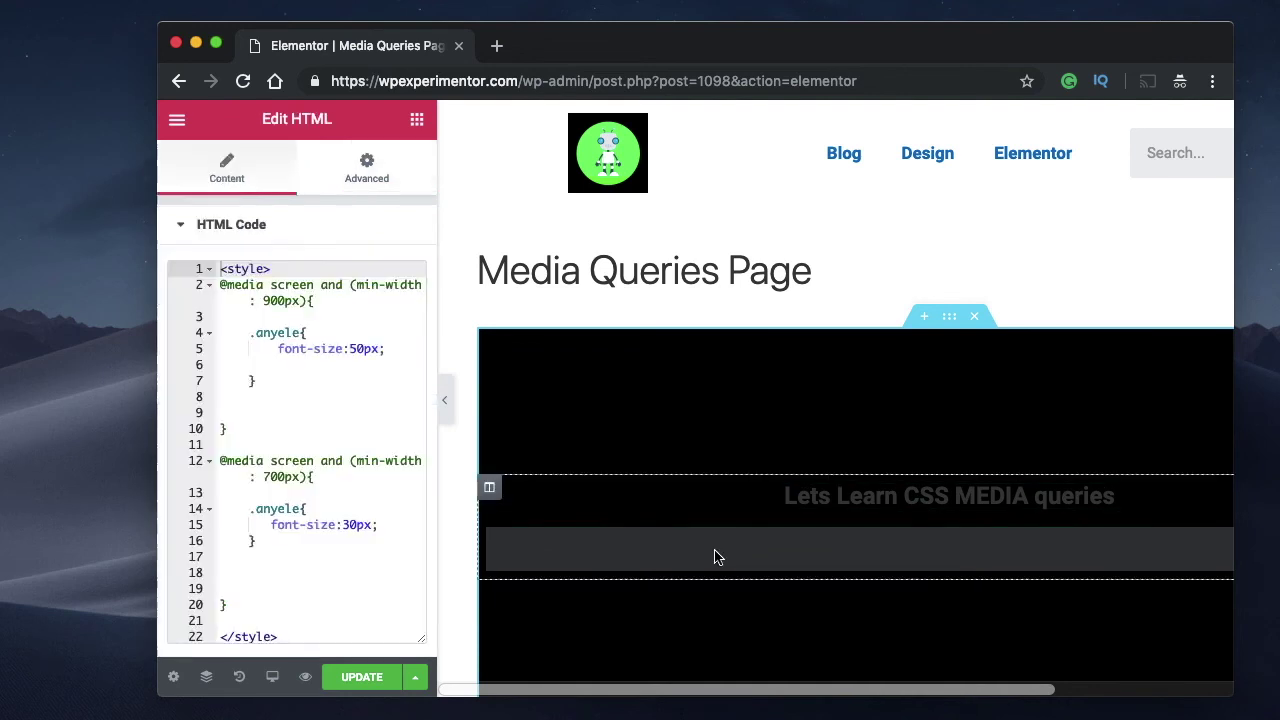
click(283, 400)
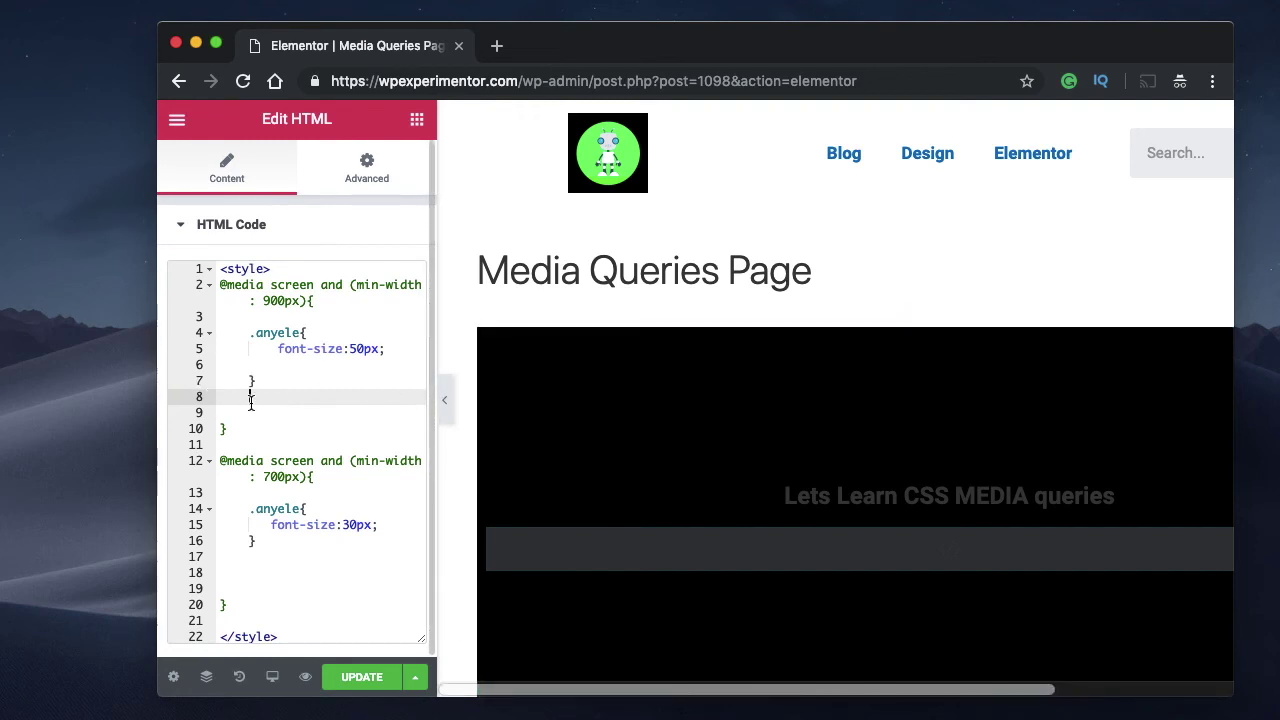
click(222, 288)
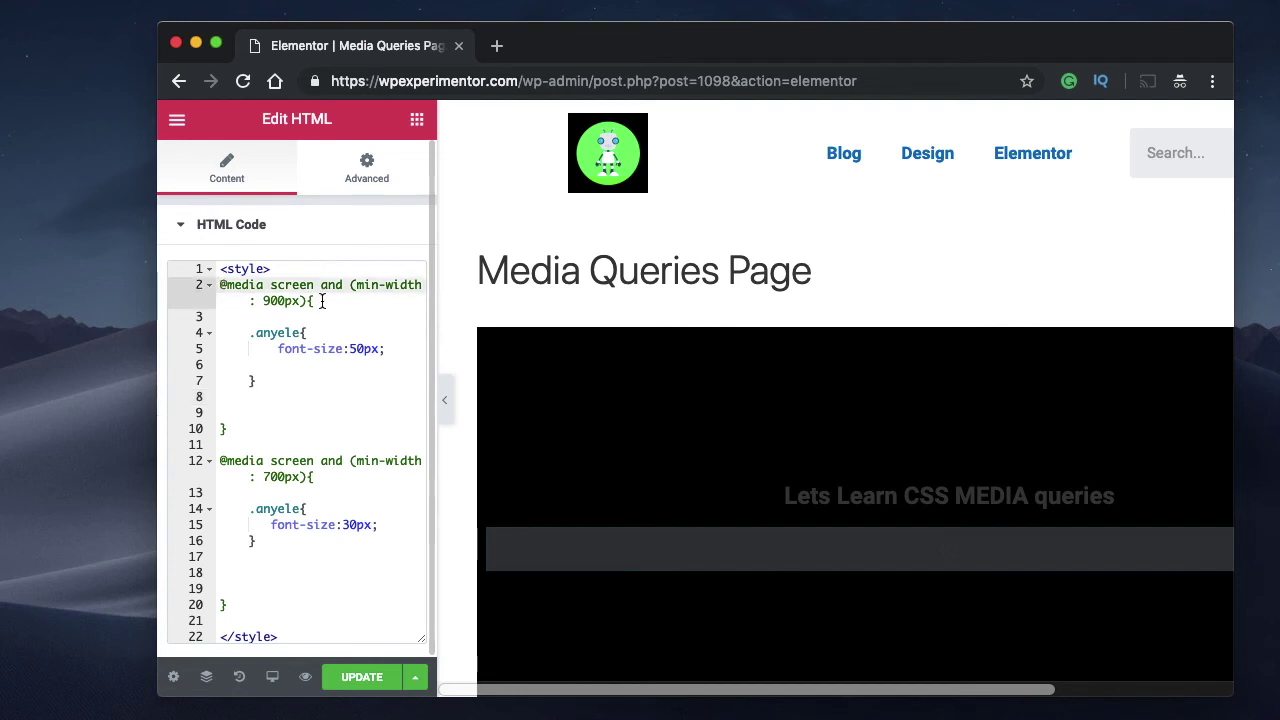
shift+click(322, 301)
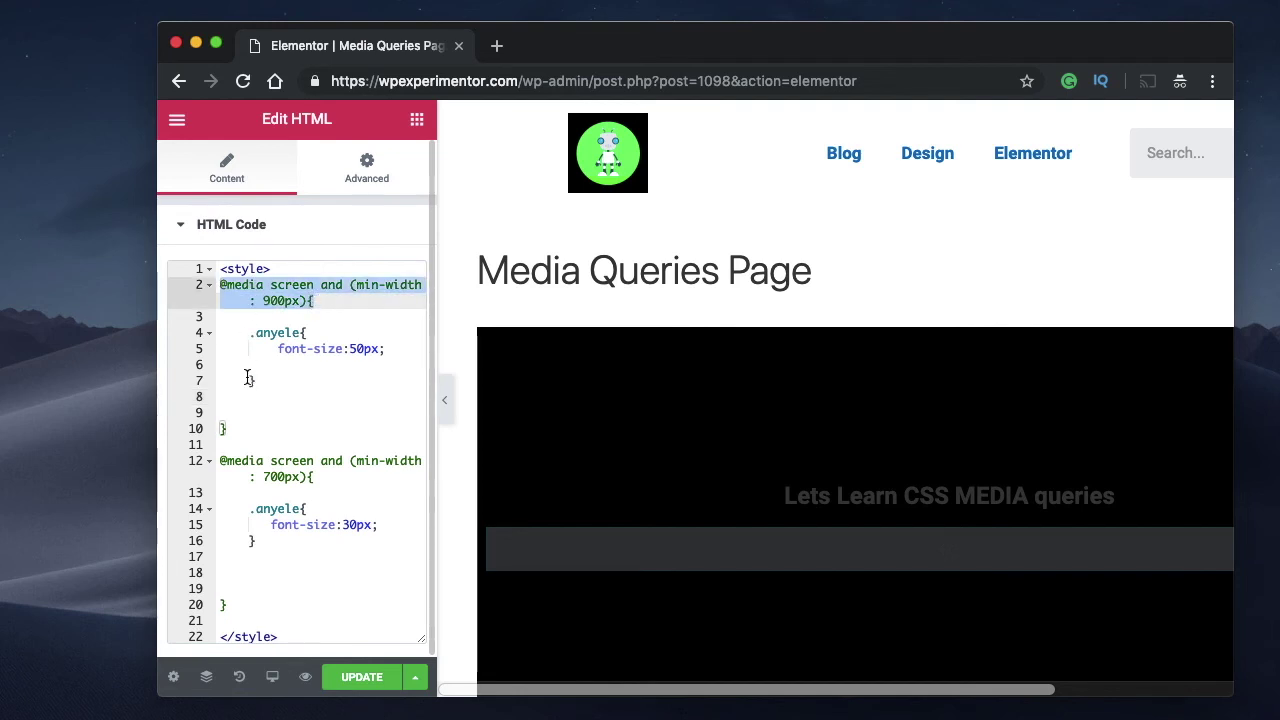
click(250, 411)
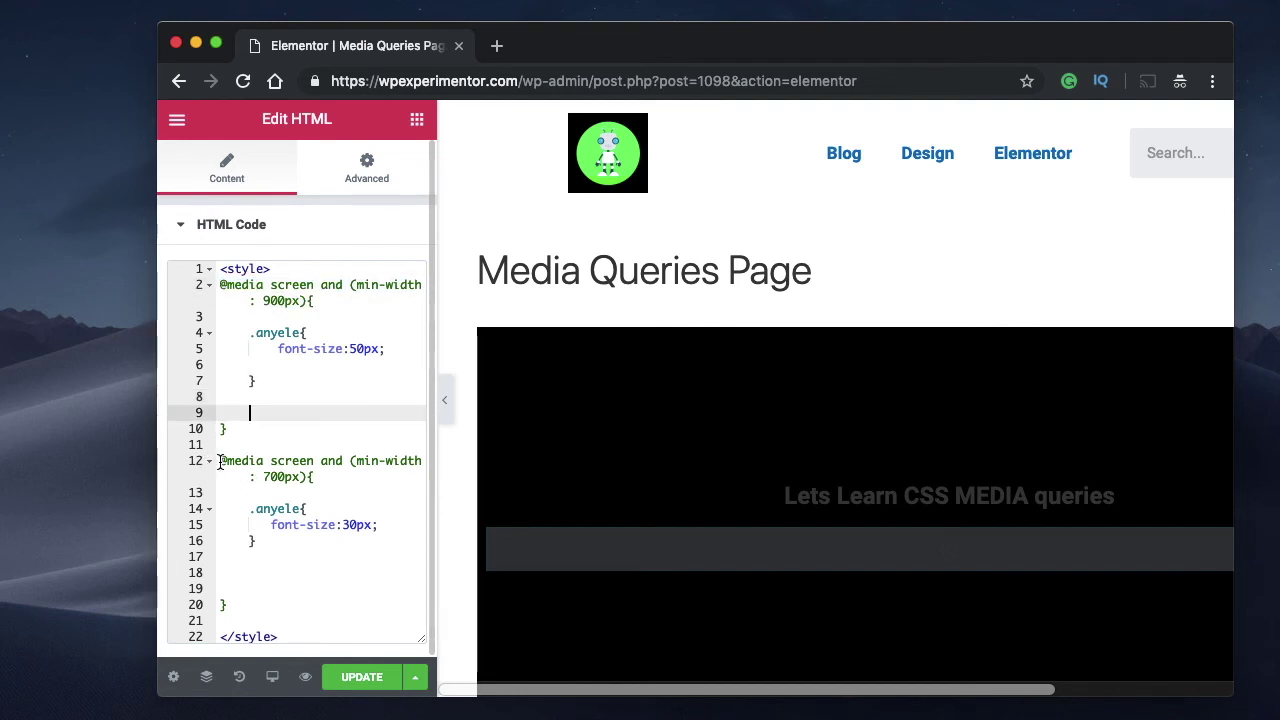
click(220, 462)
shift+click(315, 477)
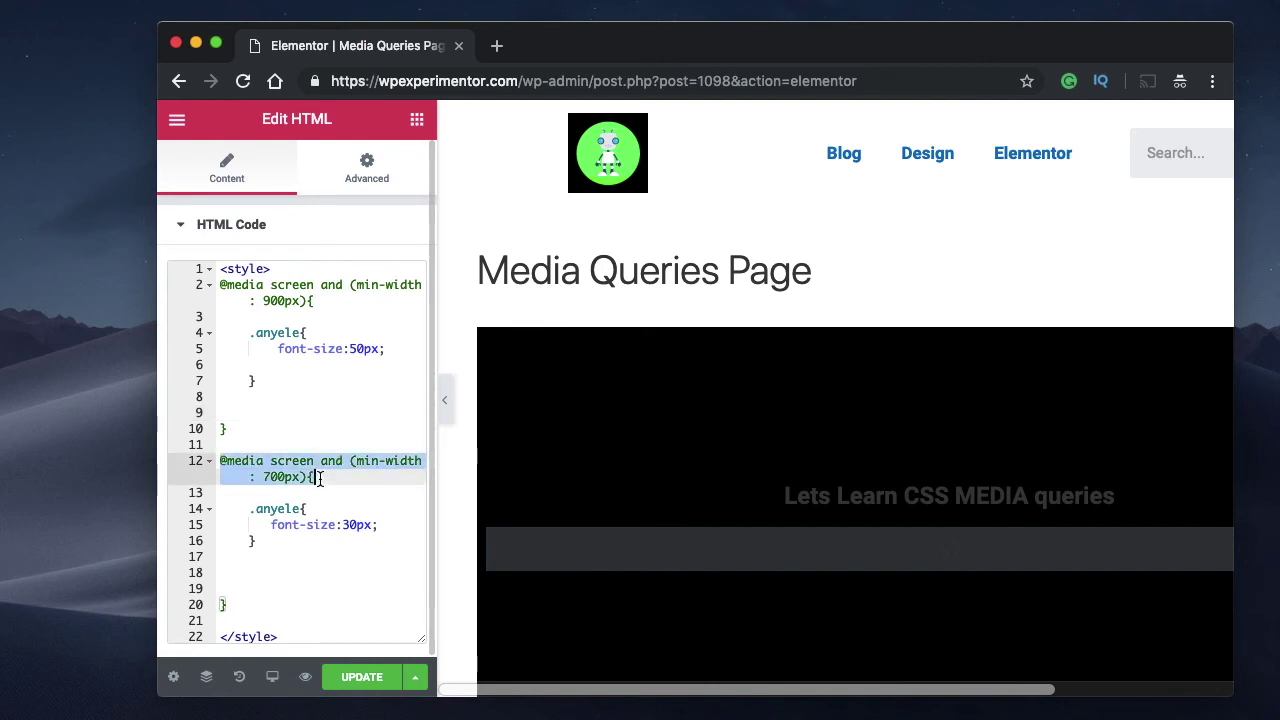
click(255, 510)
click(253, 561)
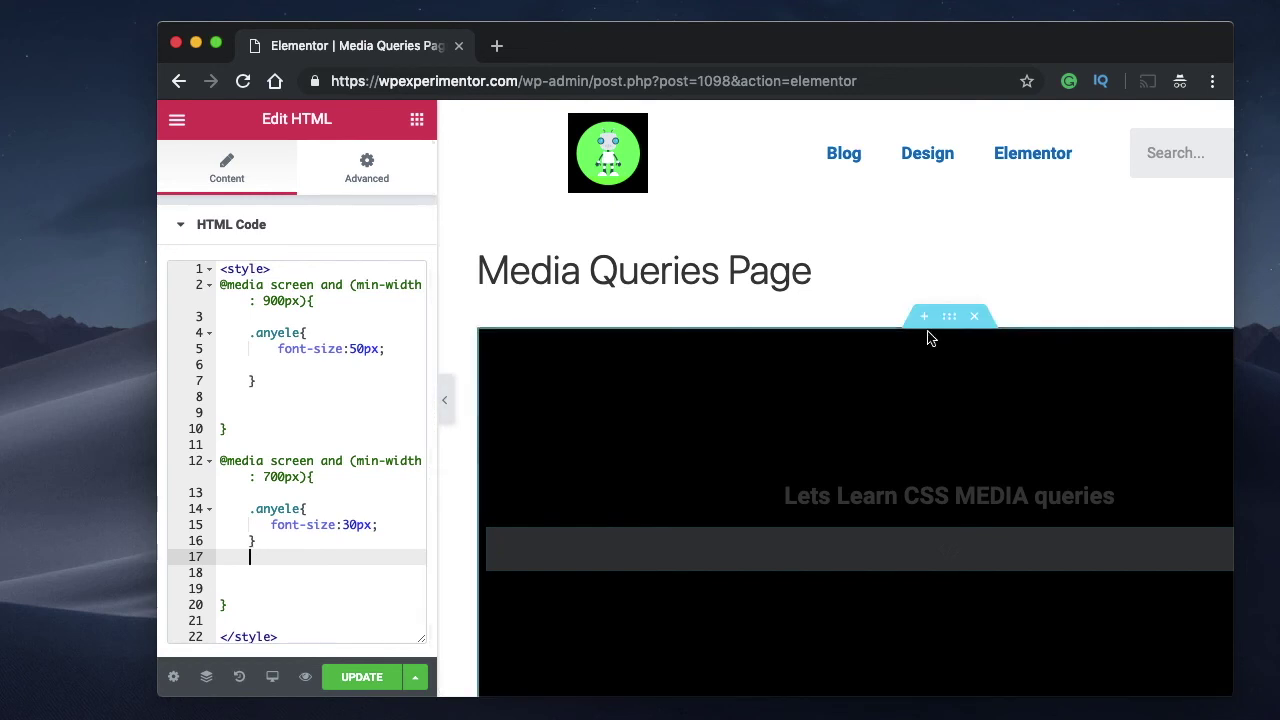
click(947, 318)
click(390, 160)
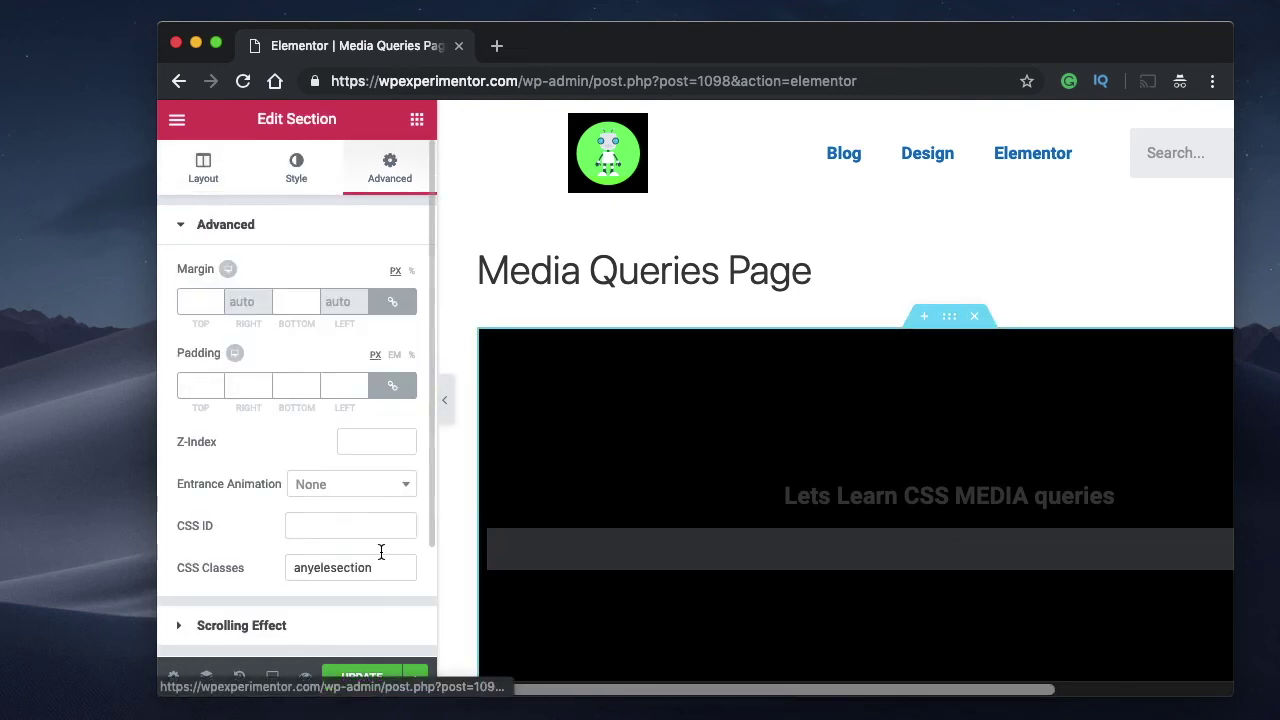
double_click(351, 568)
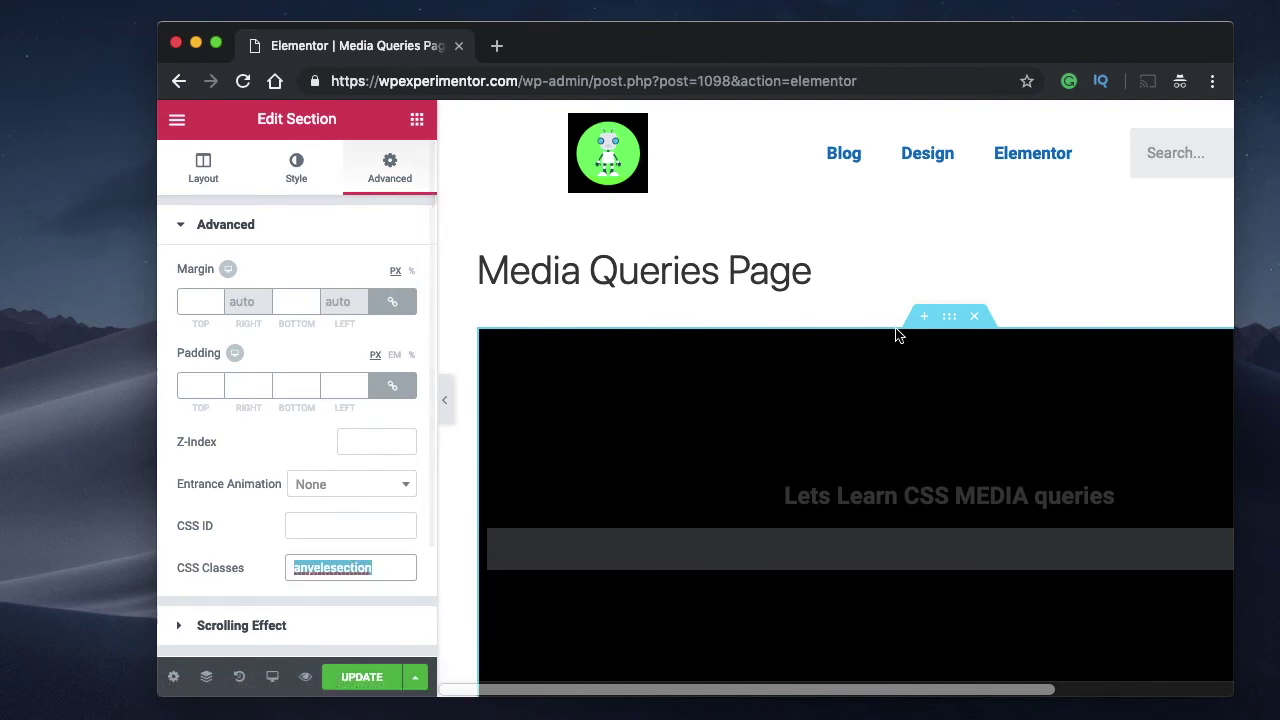
Examine the max-width 900px media query in the HTML widget, including its width condition and the .anyele rule
click(880, 549)
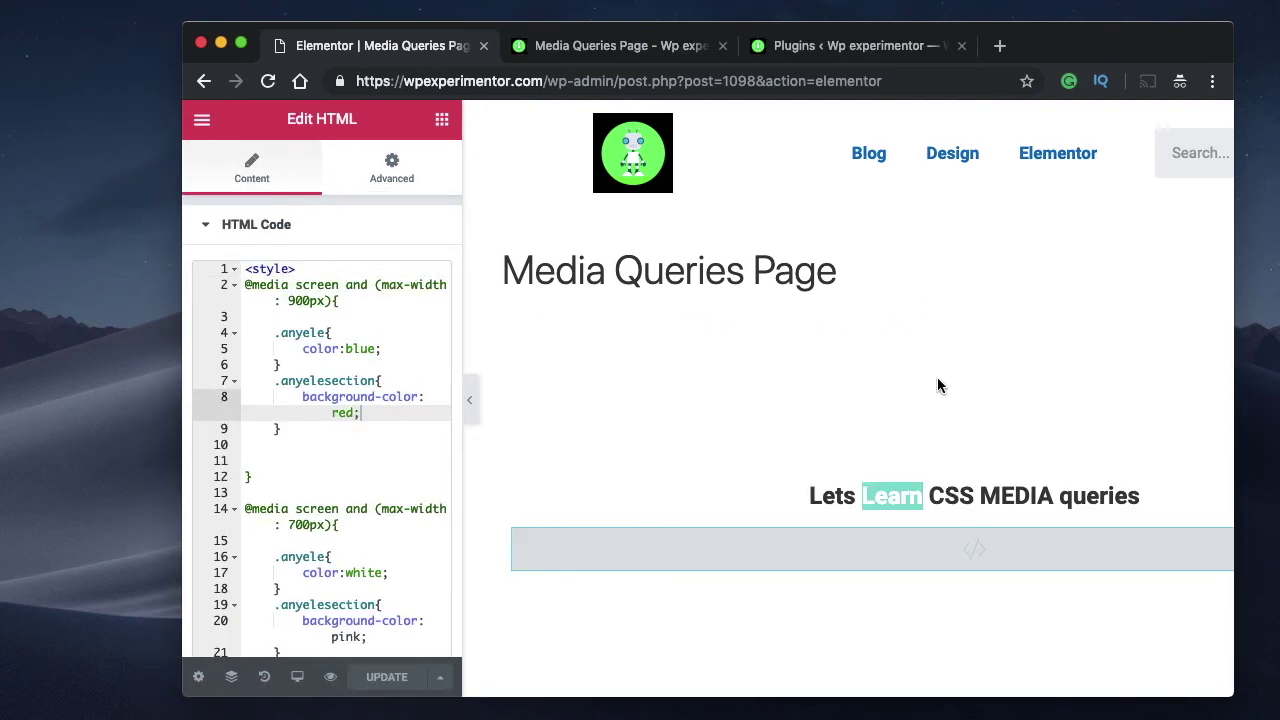
double_click(397, 284)
triple_click(397, 284)
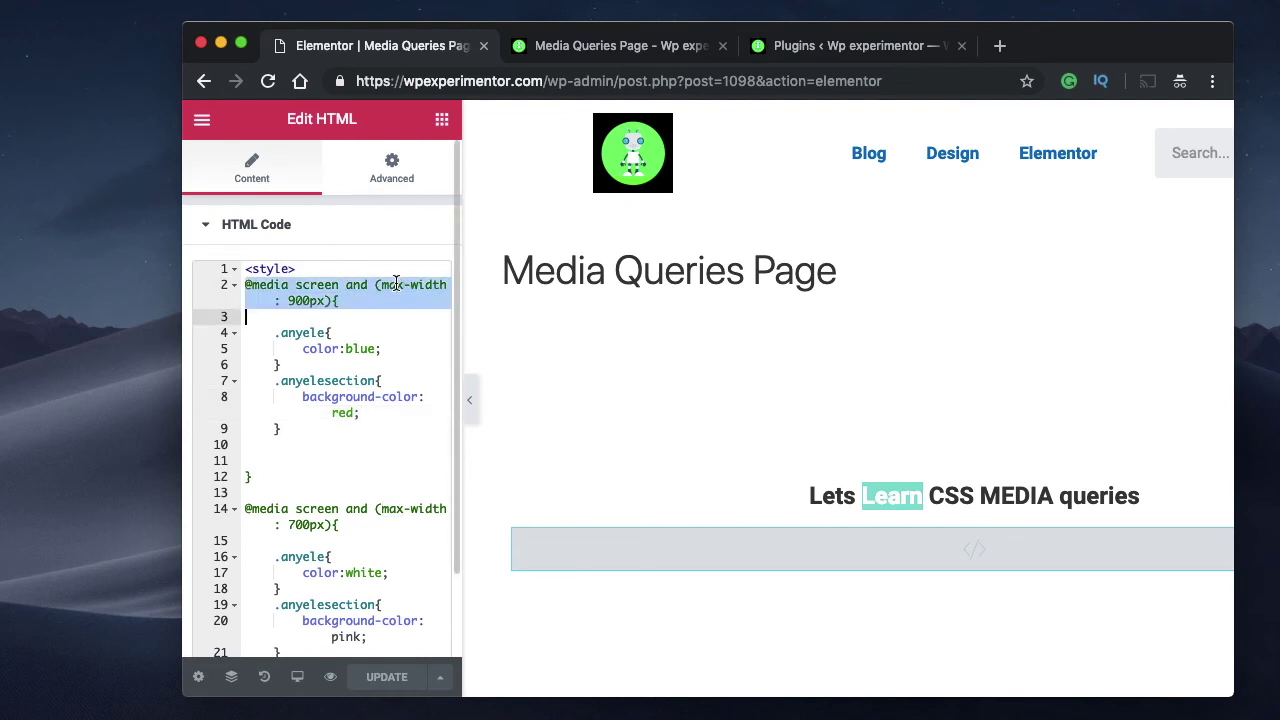
double_click(397, 284)
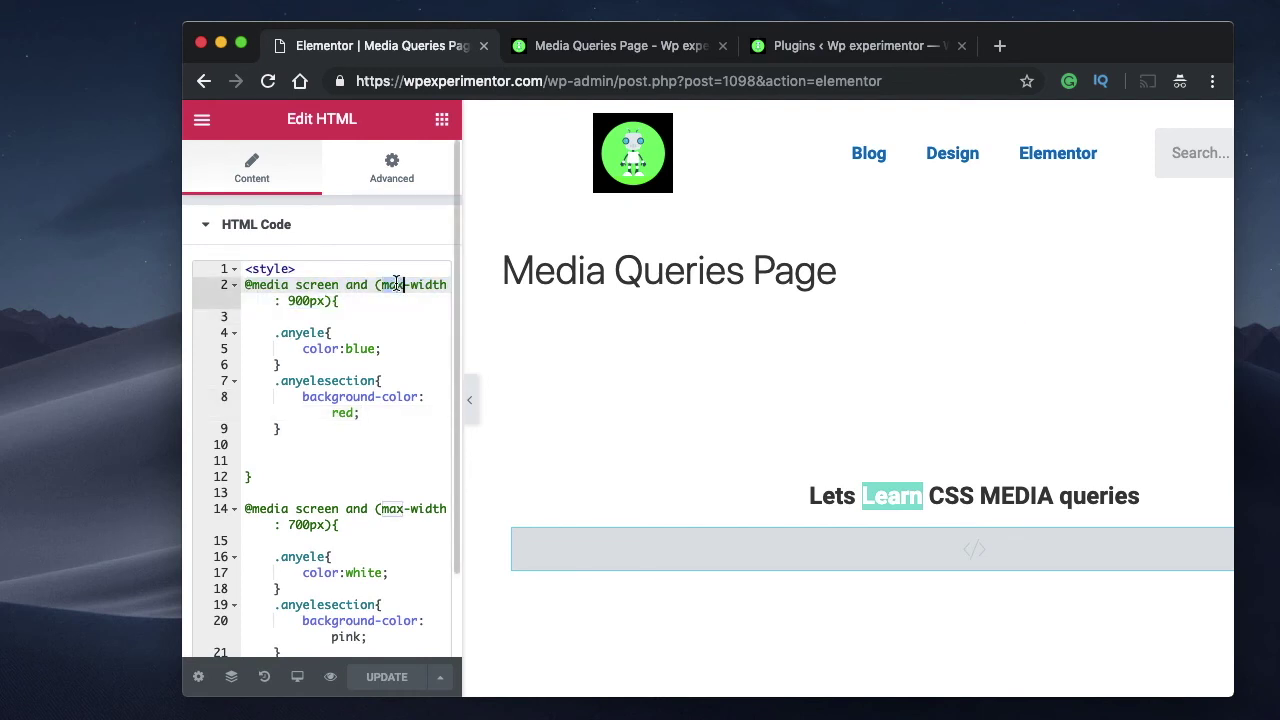
double_click(397, 284)
double_click(397, 284)
drag(379, 368, 387, 316)
click(391, 288)
double_click(391, 288)
click(317, 303)
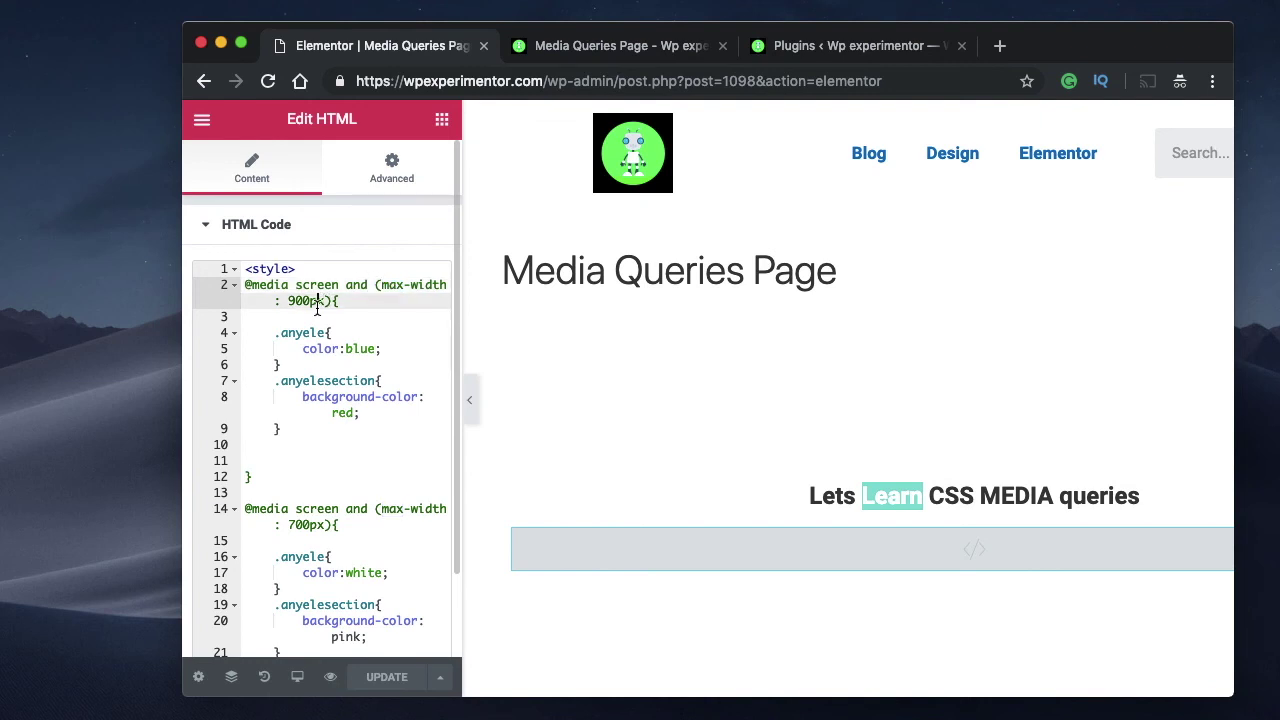
click(341, 301)
click(275, 332)
Locate the heading the code targets and check the CSS class in the section's advanced settings
click(994, 488)
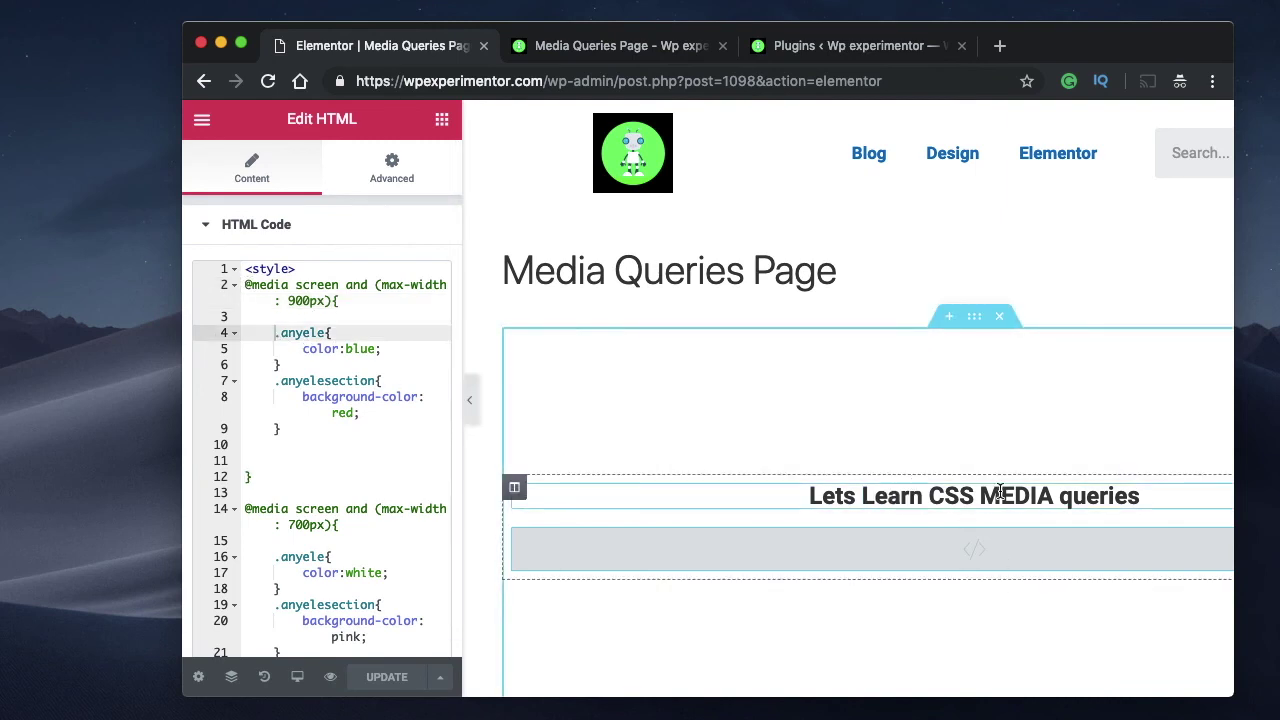
click(975, 322)
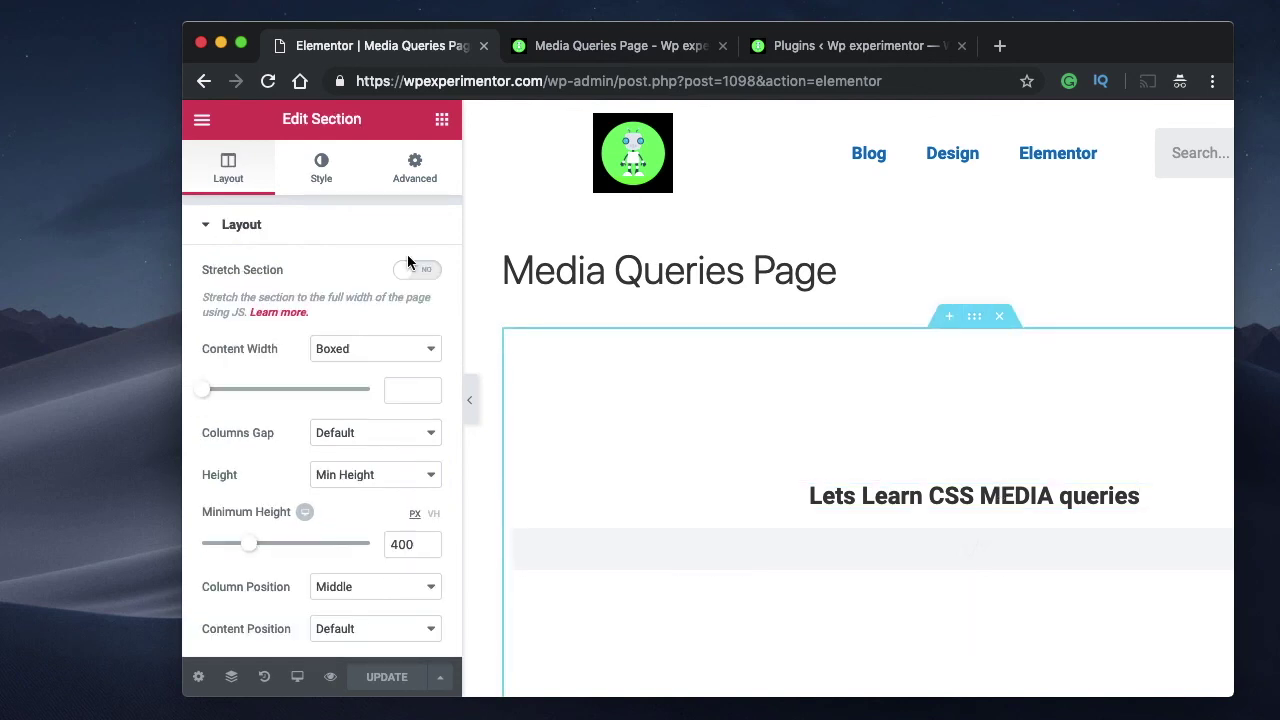
click(406, 184)
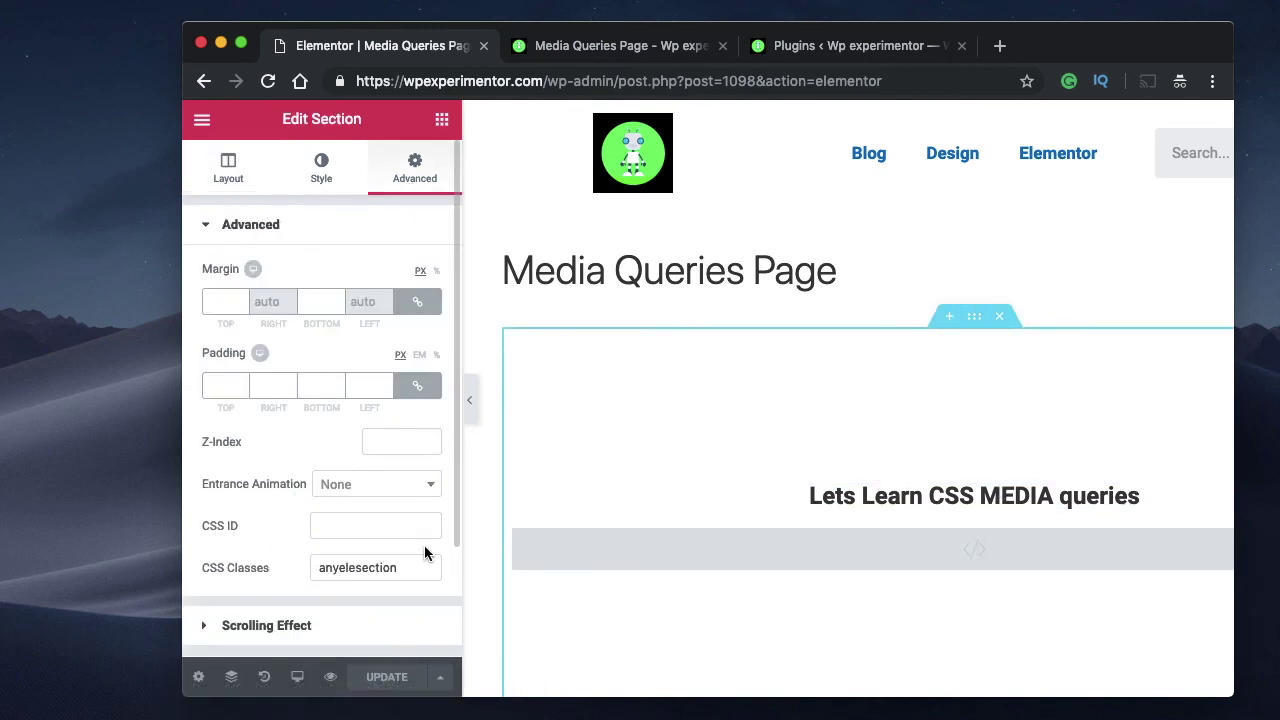
Open the HTML widget's code and examine the .anyele rule and its color value inside the max-width 900px media query
click(899, 543)
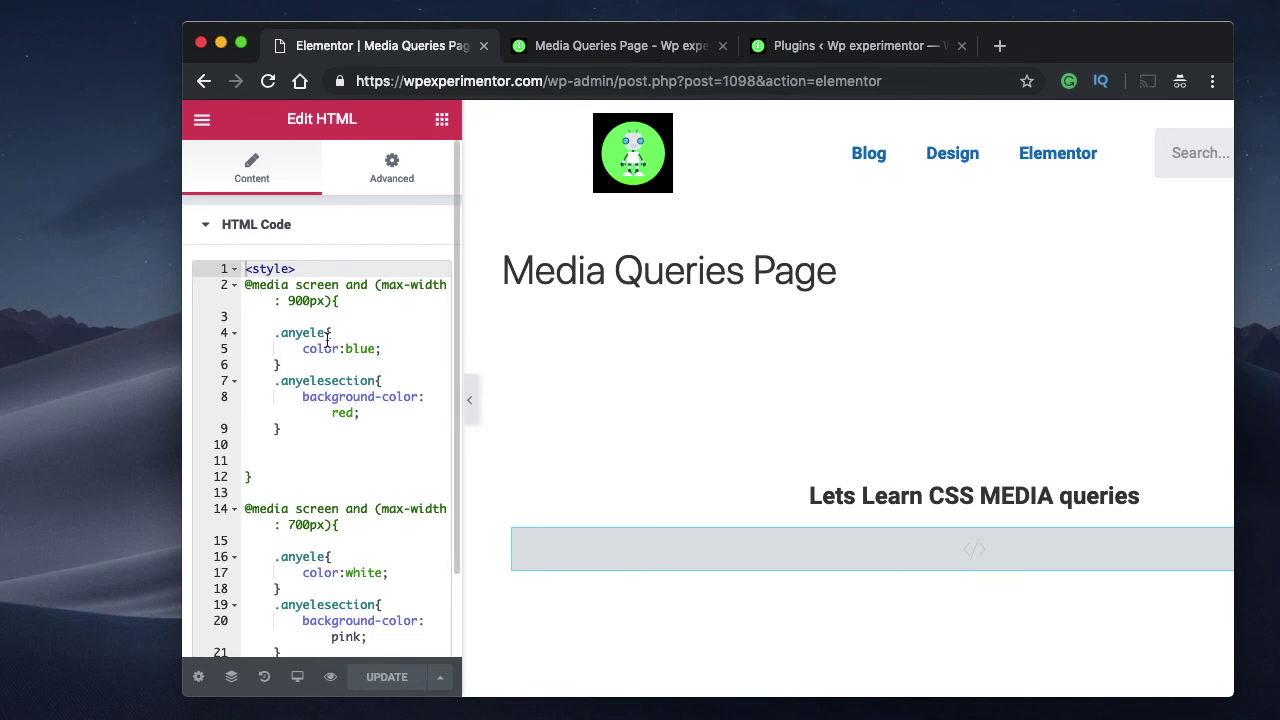
click(342, 300)
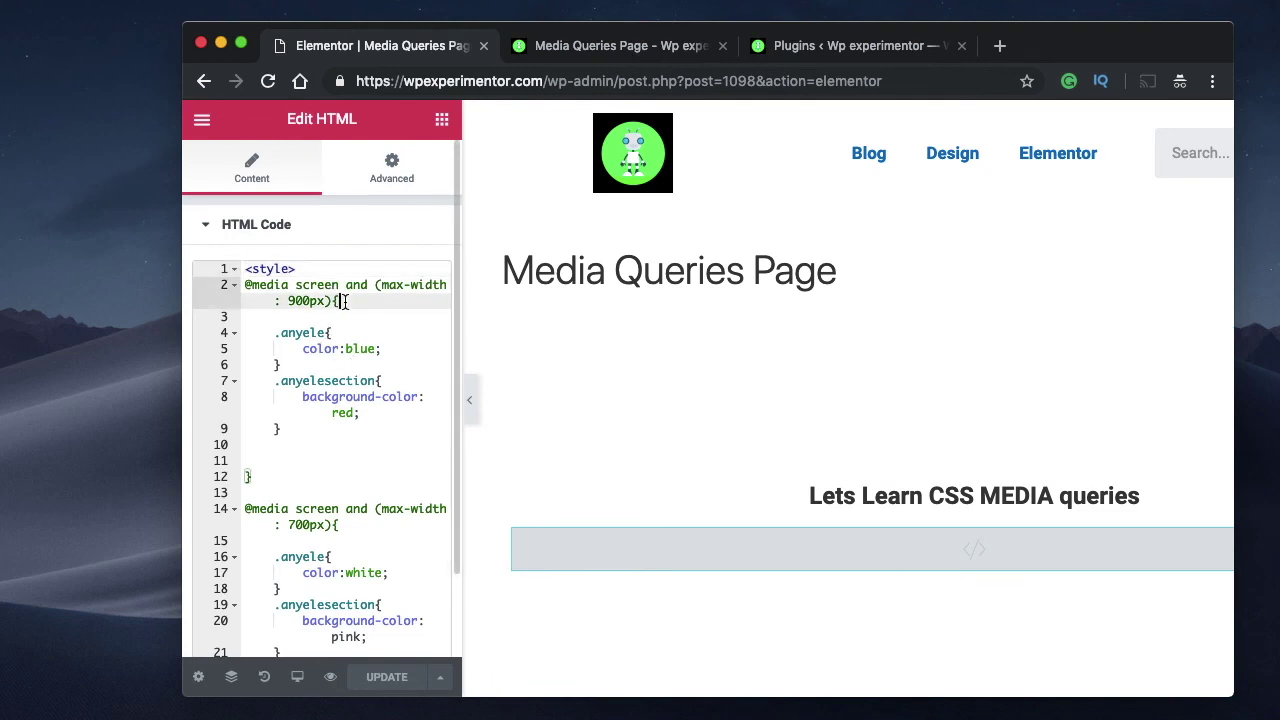
click(276, 333)
shift+click(288, 350)
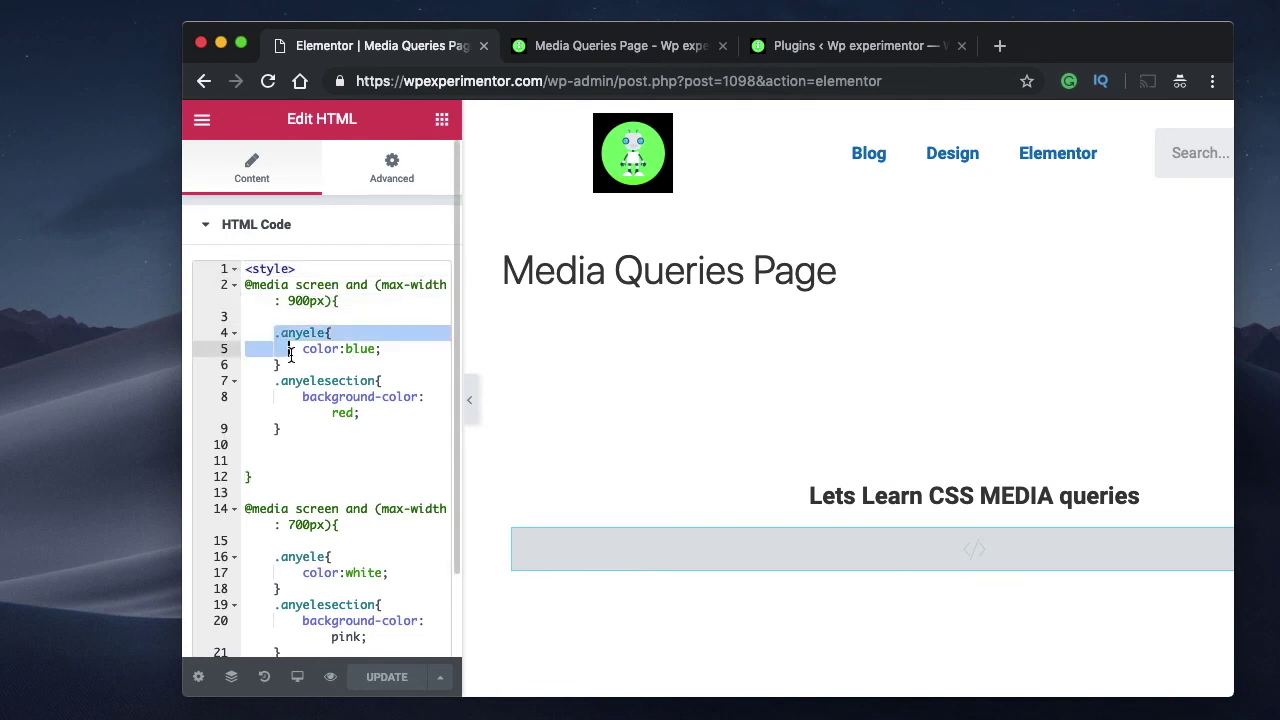
shift+click(290, 365)
double_click(368, 348)
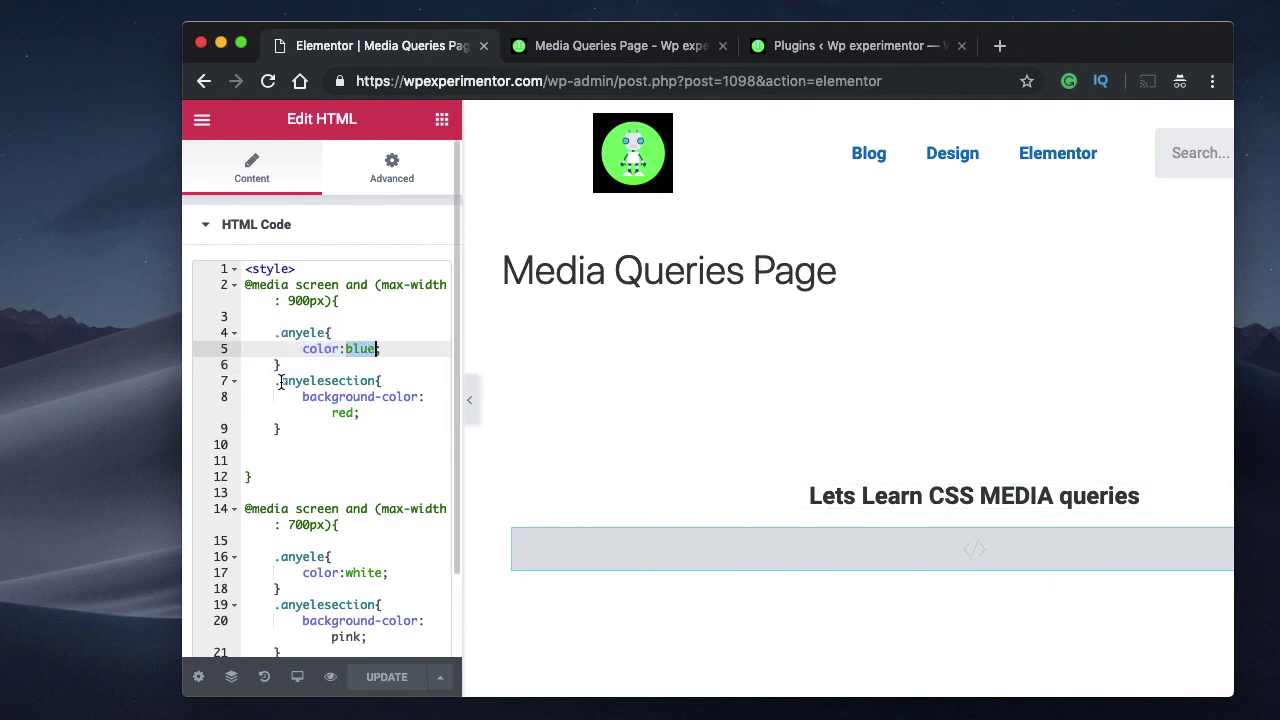
Examine the max-width 700px media query from its condition to its closing brace, including the .anyele and .anyelesection rules
scroll(305, 480, down, 2)
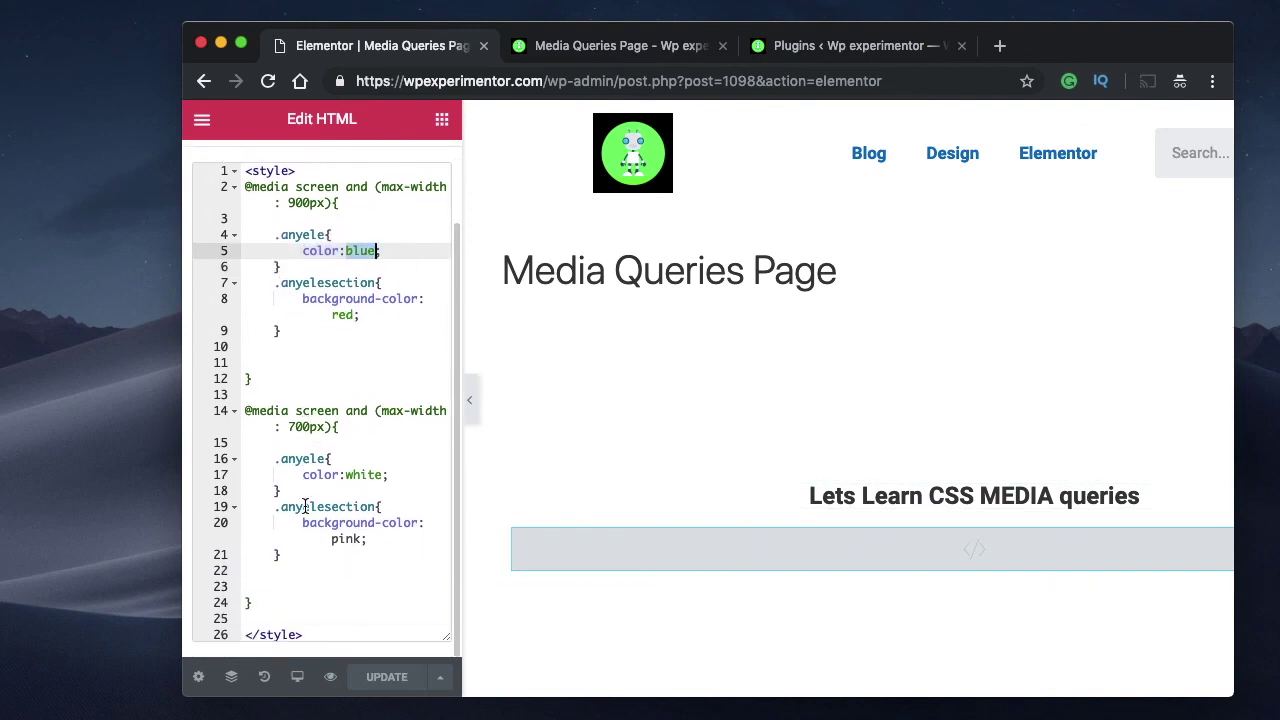
click(244, 410)
shift+click(352, 428)
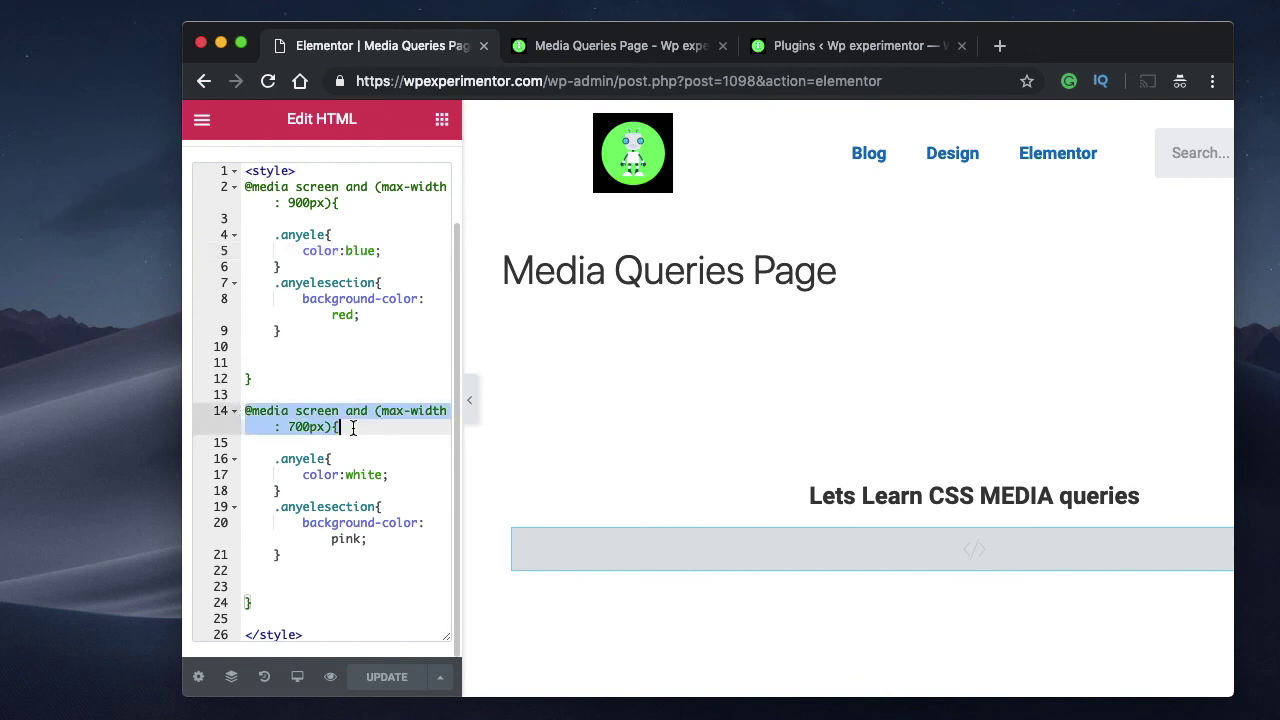
shift+click(252, 602)
click(252, 602)
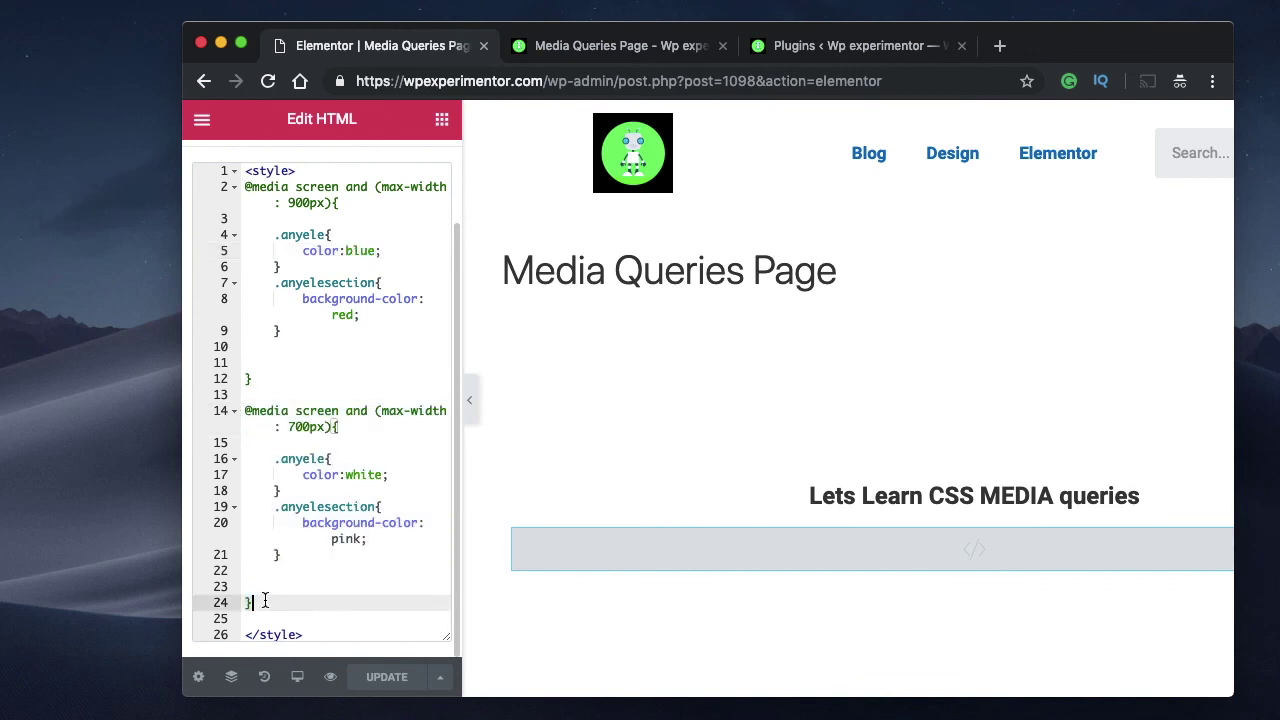
click(274, 458)
shift+click(290, 494)
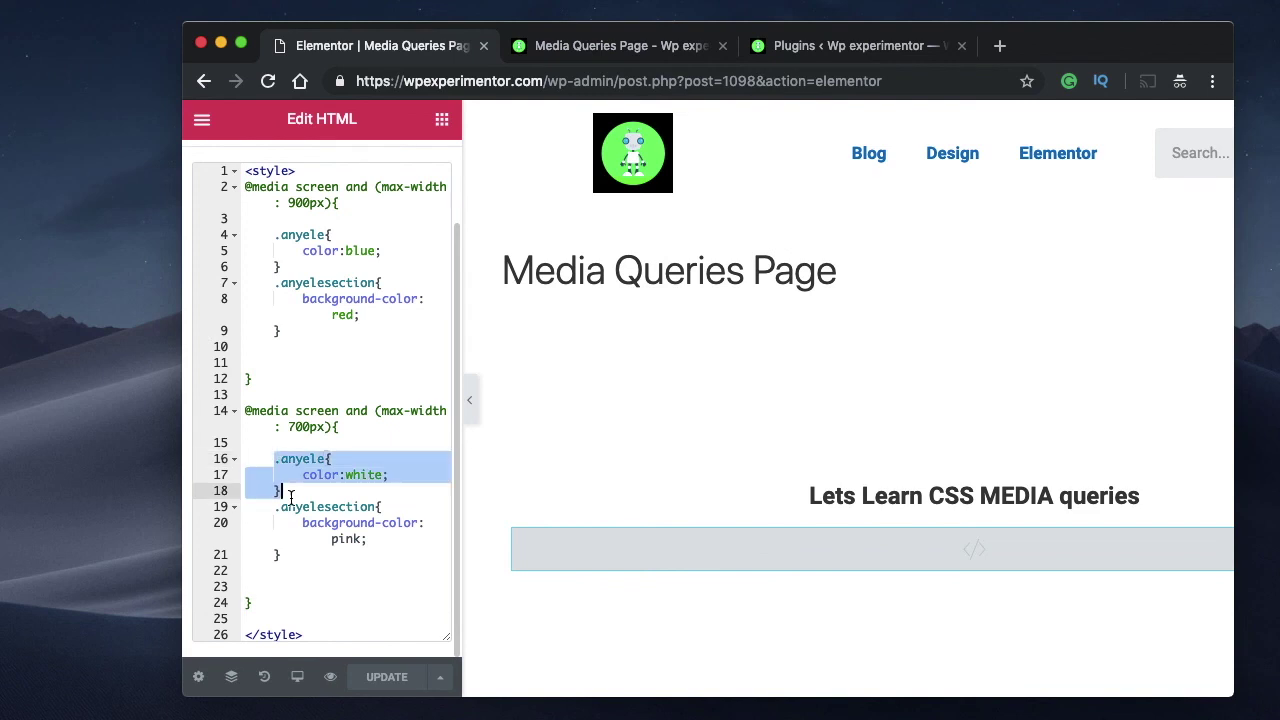
click(362, 483)
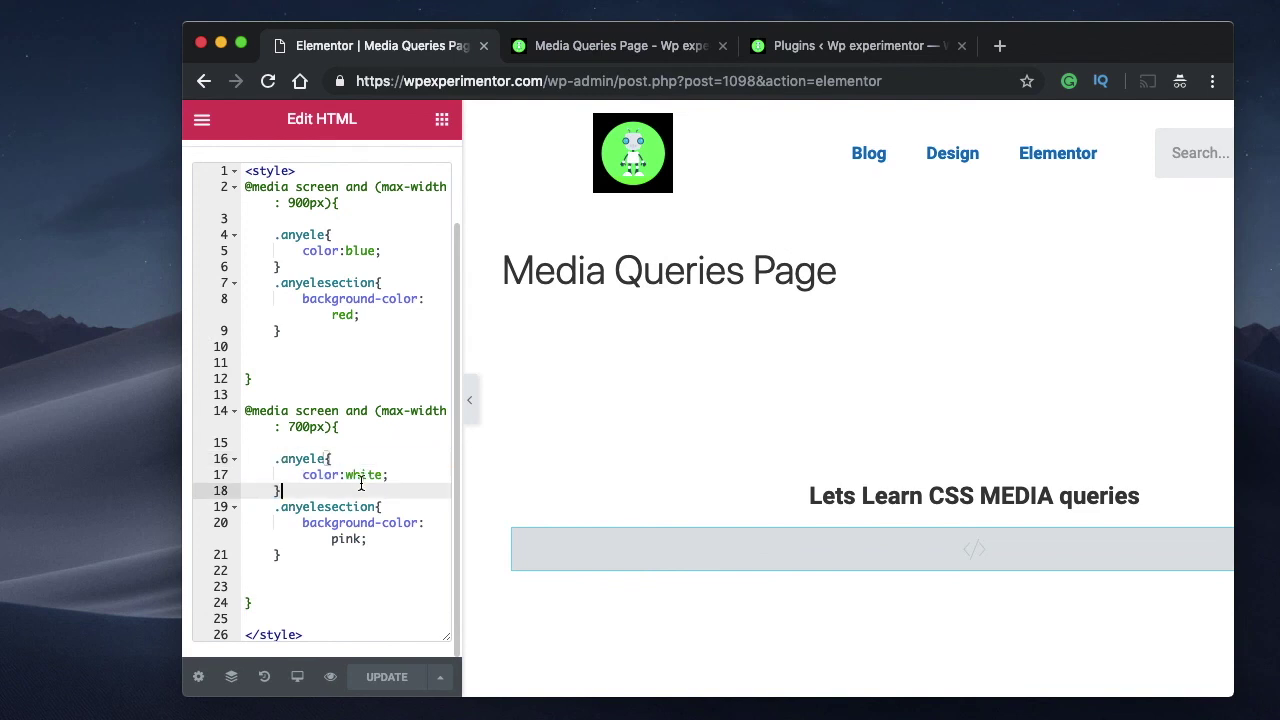
click(280, 508)
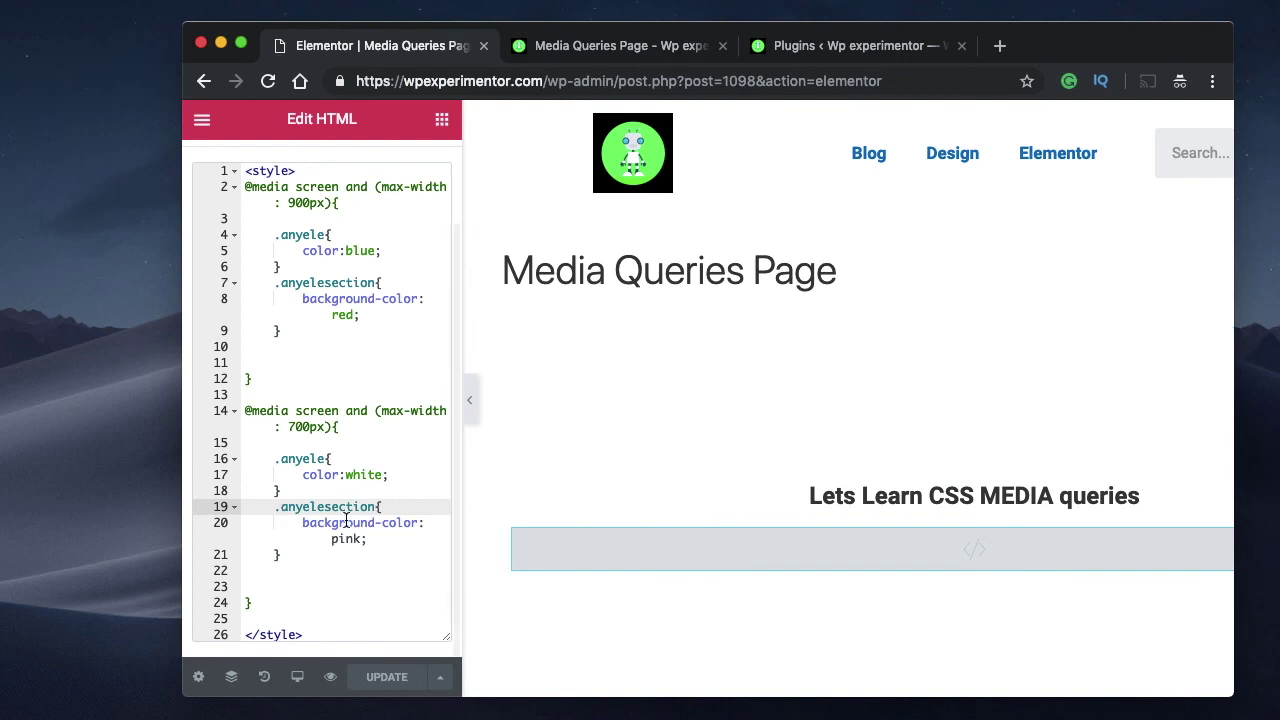
Test both breakpoints on the Media Queries Page preview by gradually narrowing the browser window below 900px and 700px
click(472, 412)
click(606, 50)
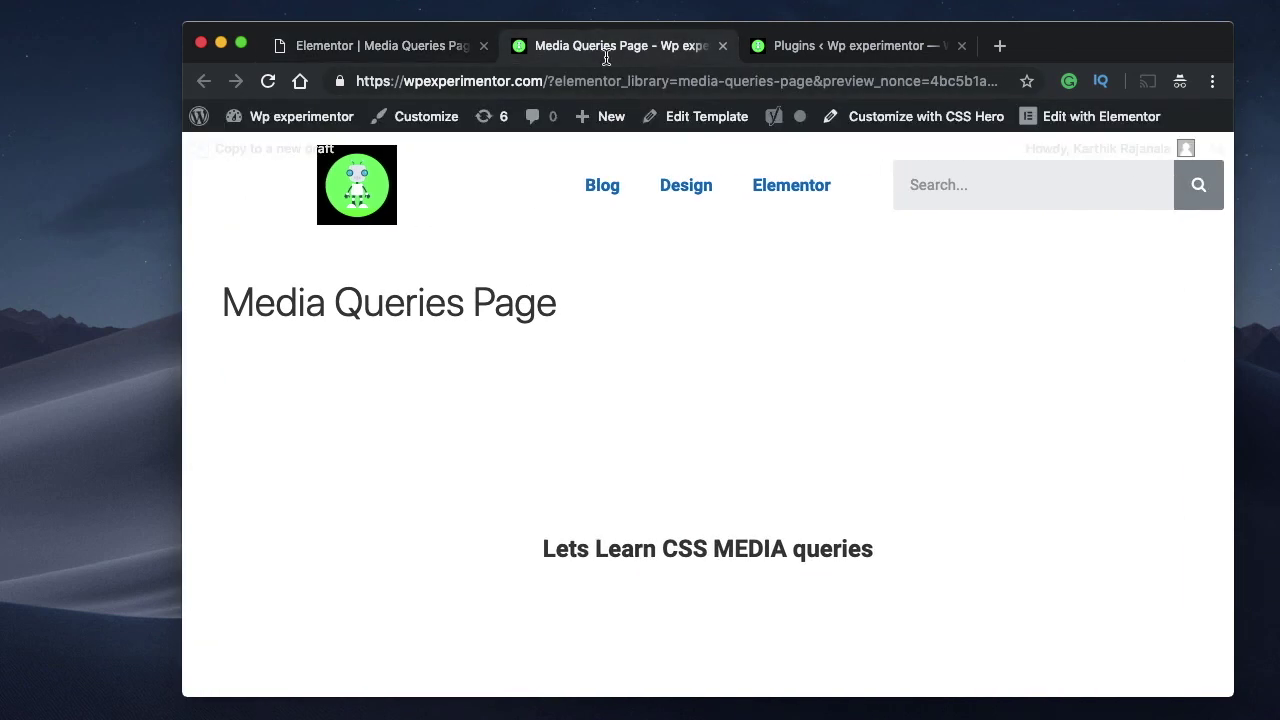
click(178, 366)
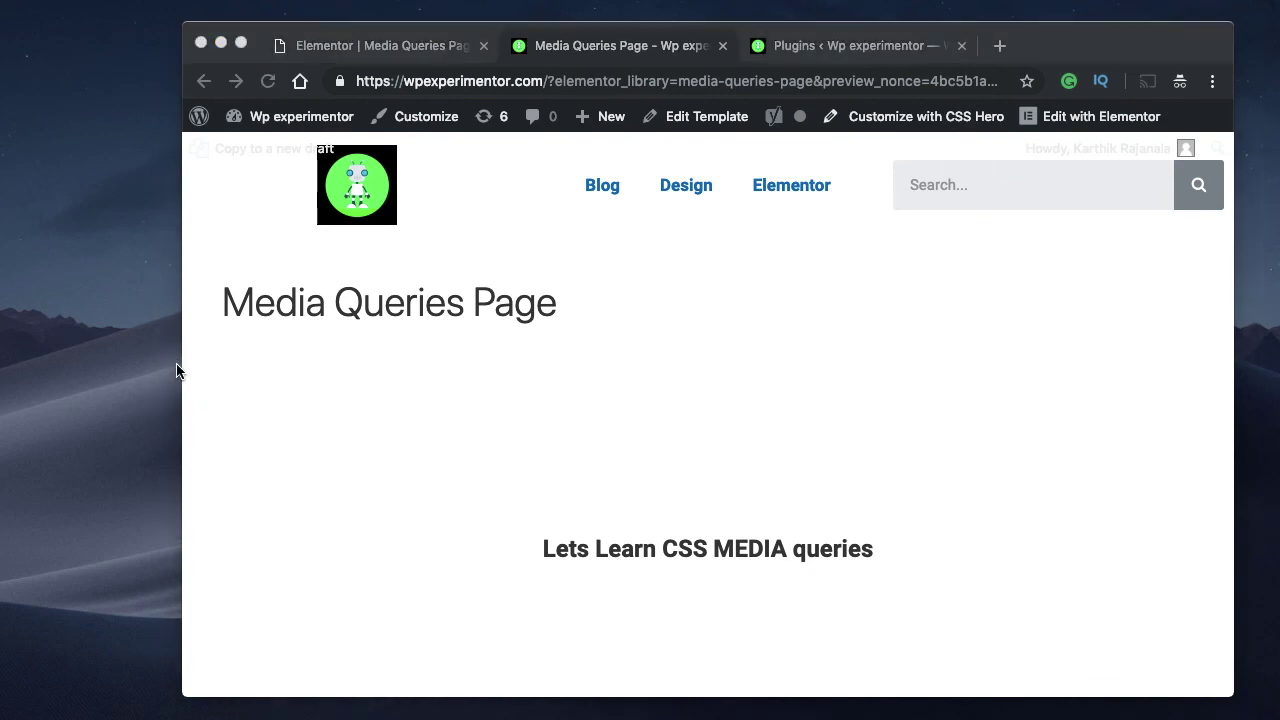
click(182, 360)
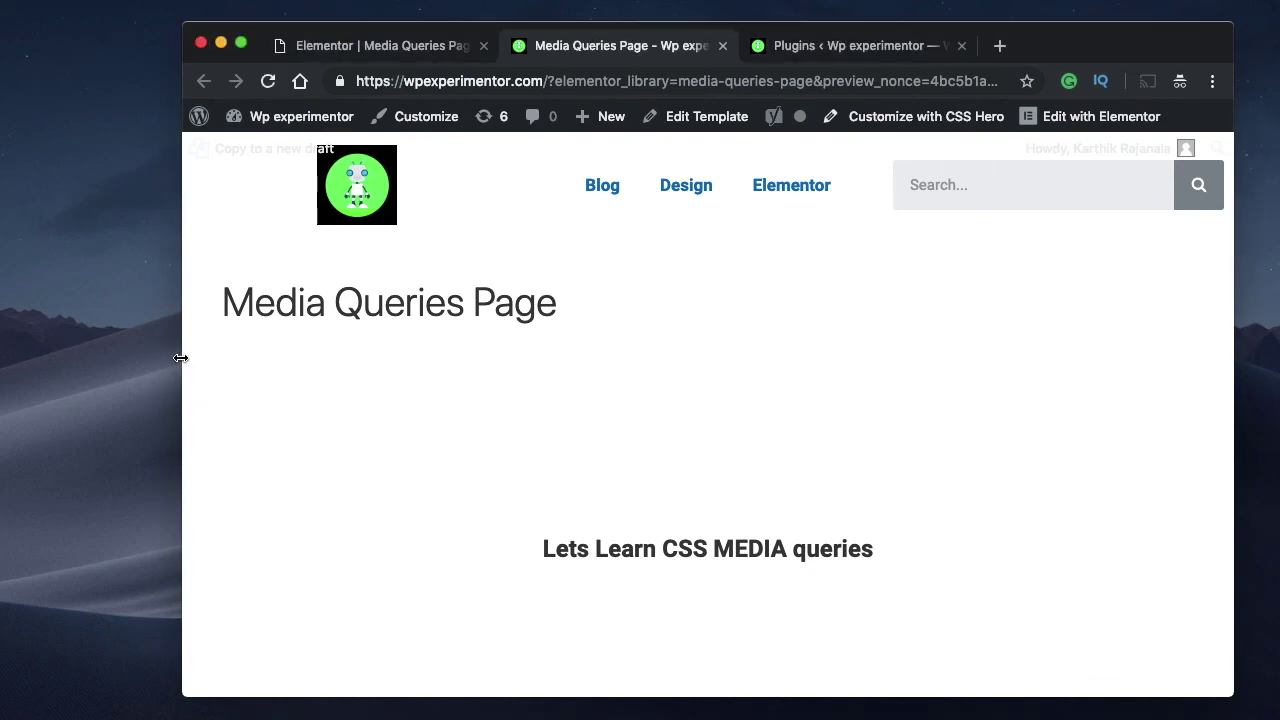
drag(180, 357, 401, 317)
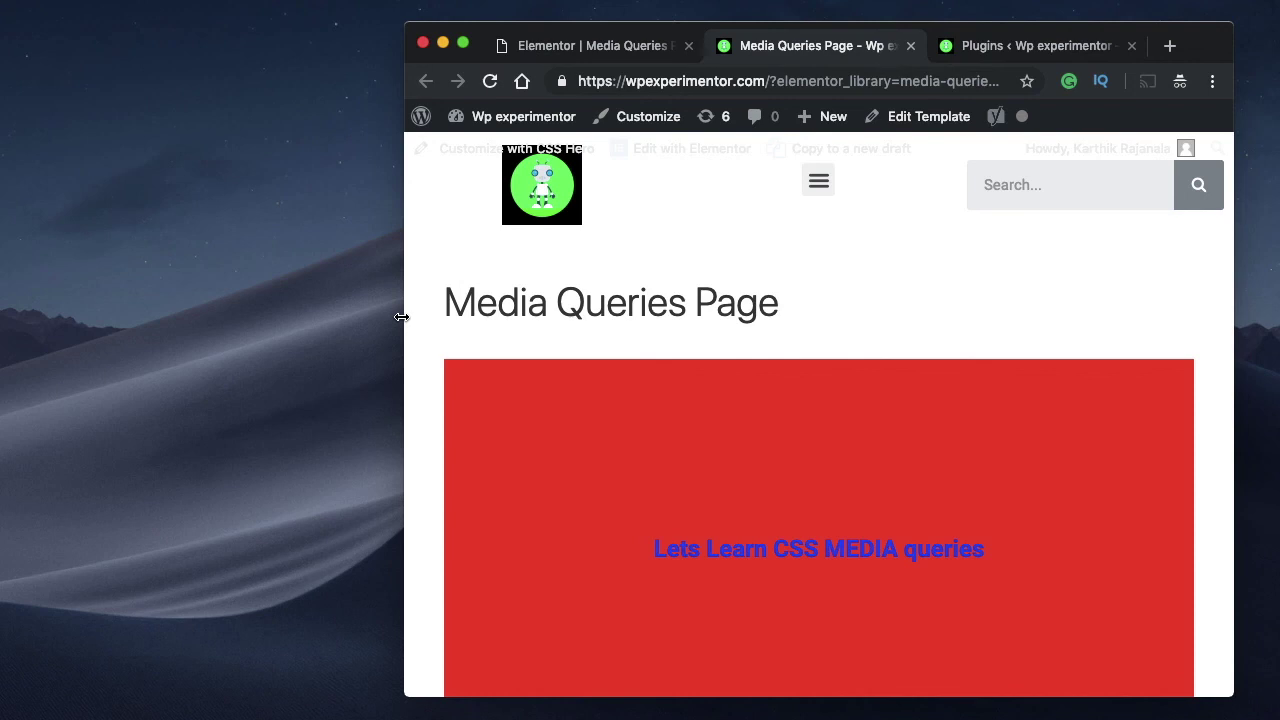
drag(401, 317, 580, 285)
Return to the Elementor editor and check which rules the braces of the max-width 700px media query enclose
key(ctrl+shift+Tab)
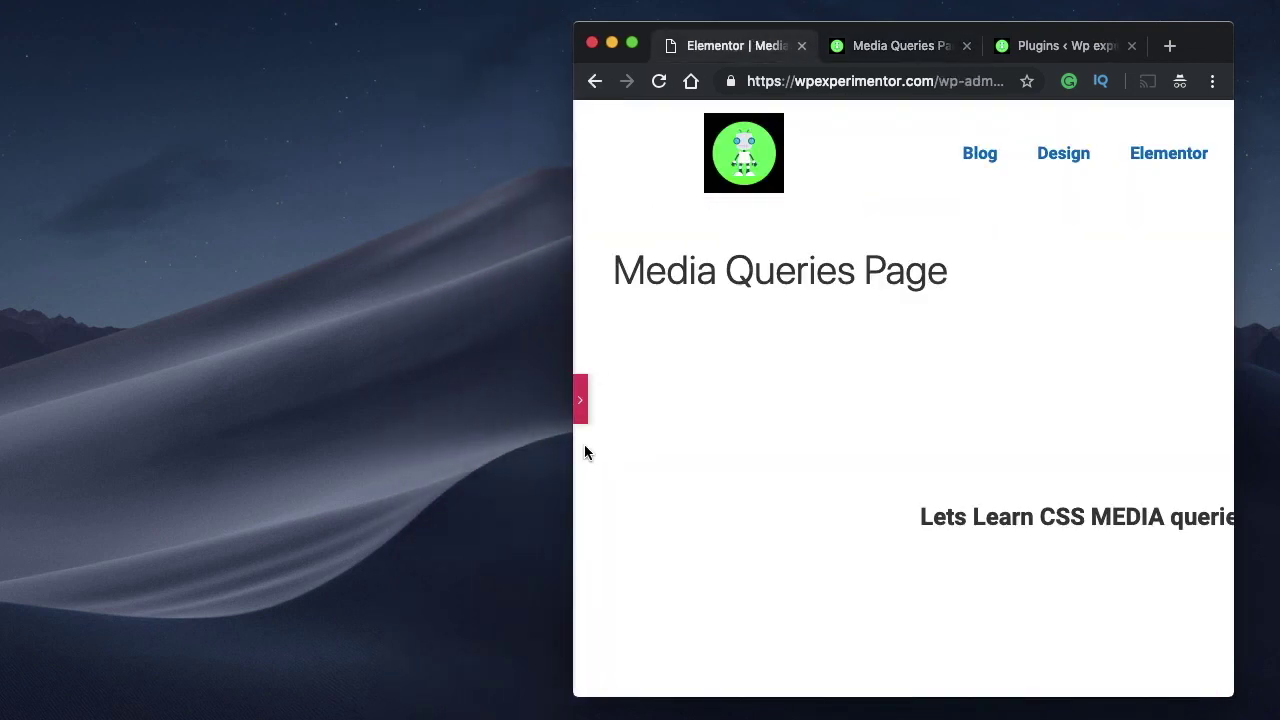
click(580, 406)
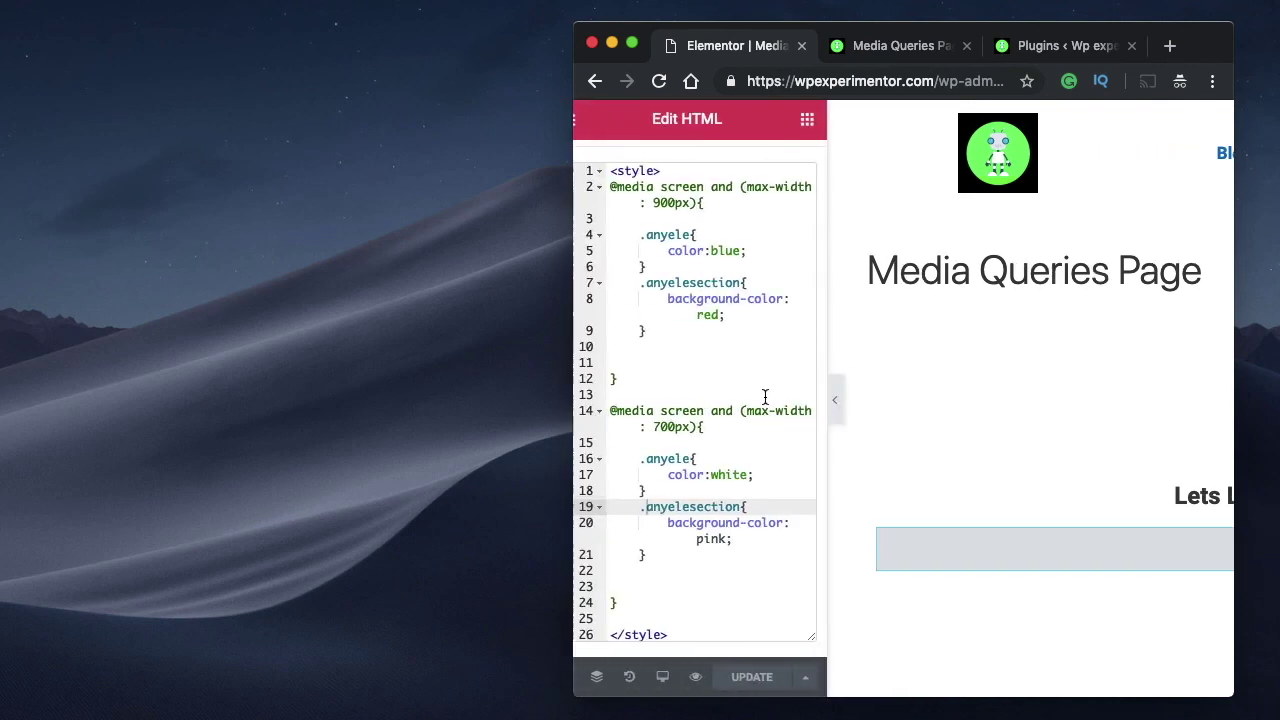
click(734, 491)
click(660, 458)
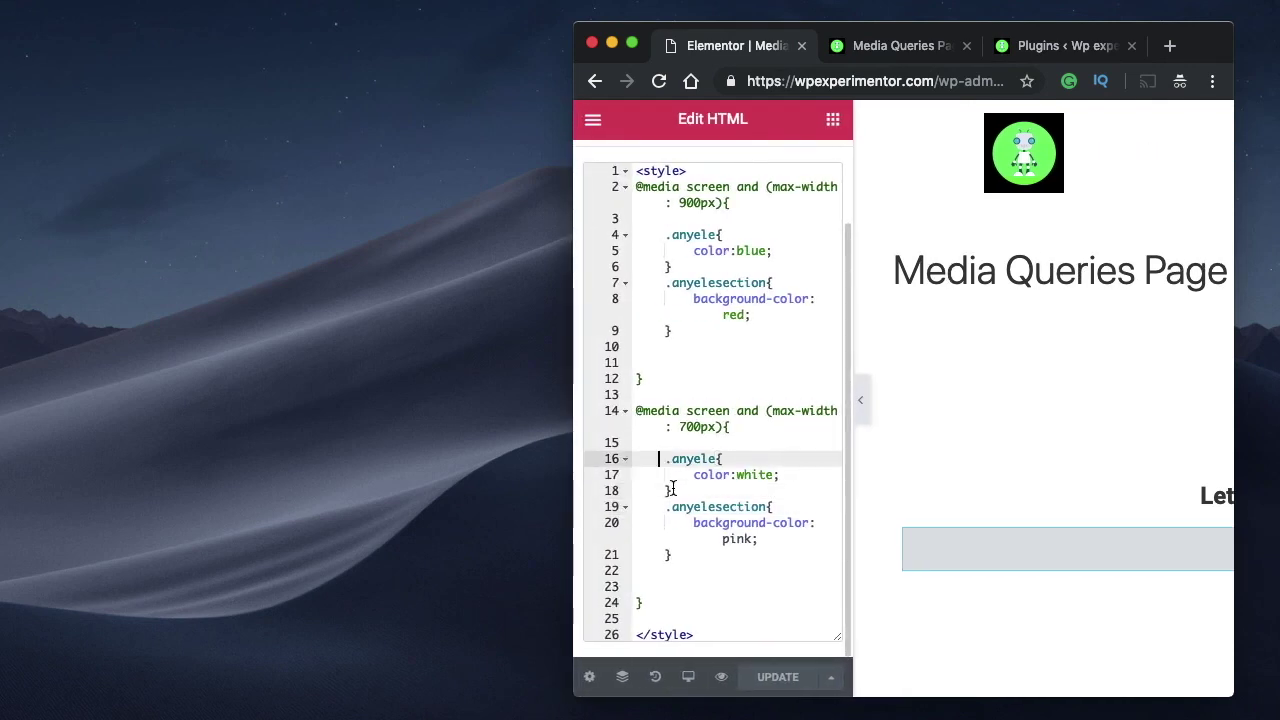
shift+click(685, 556)
click(731, 426)
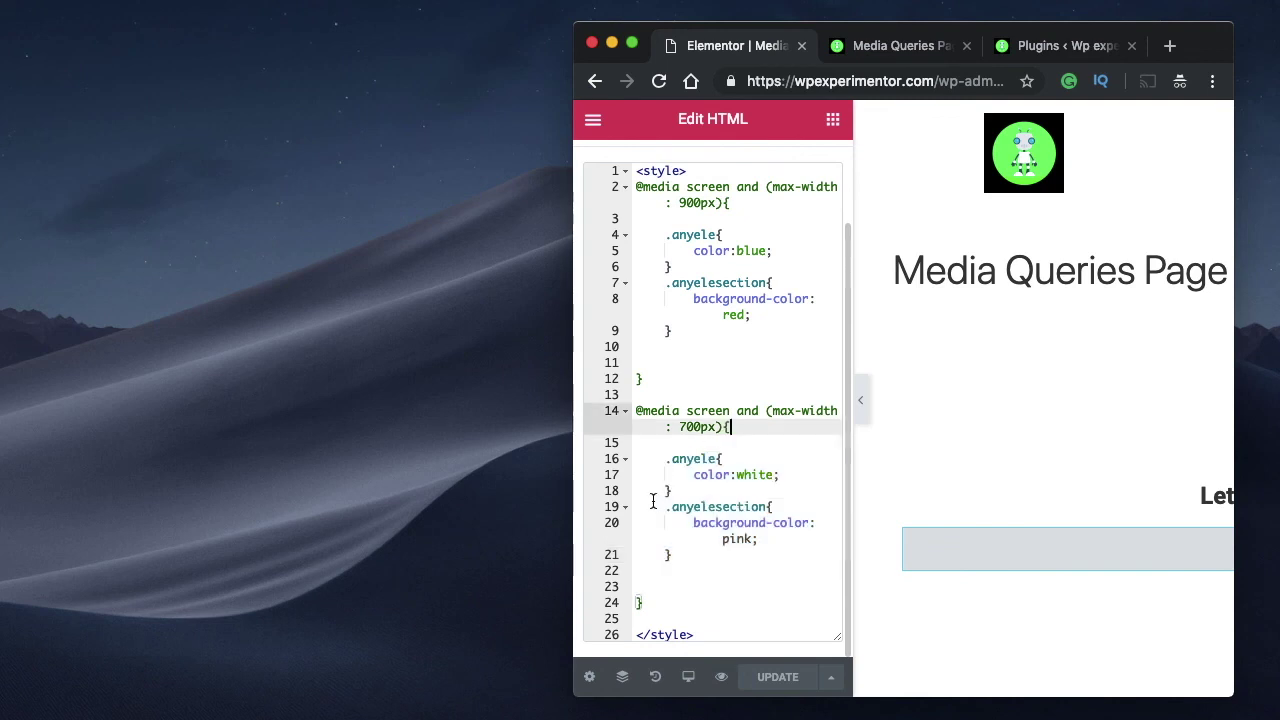
click(651, 600)
shift+click(731, 426)
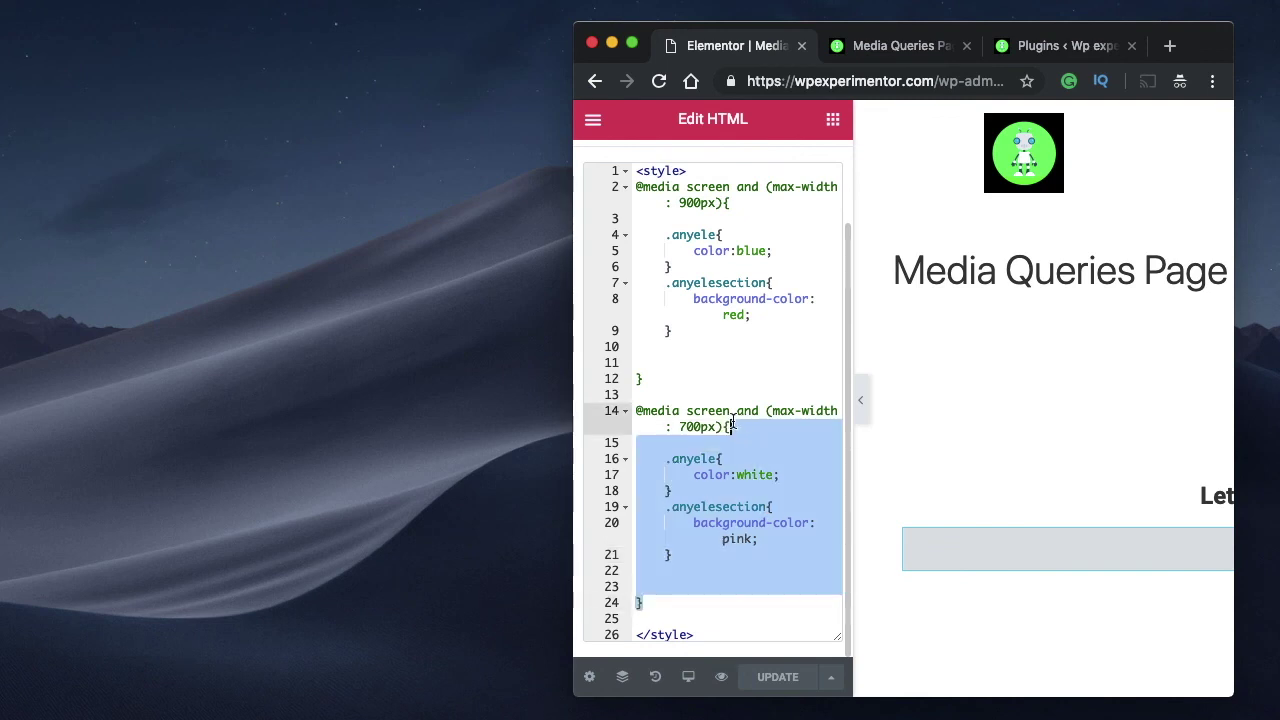
click(727, 427)
click(645, 600)
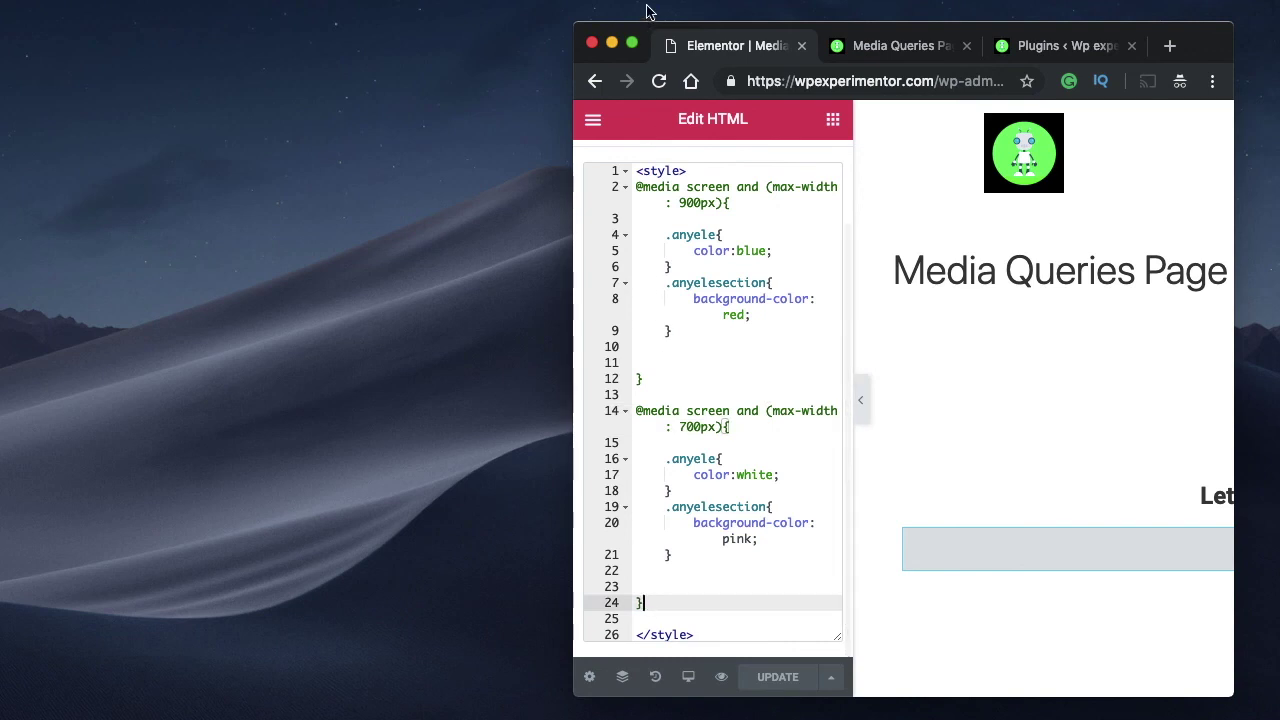
Widen the browser window again, review the max-width 900px condition in the code, and collapse the widget editing panel
drag(572, 154, 206, 162)
triple_click(296, 180)
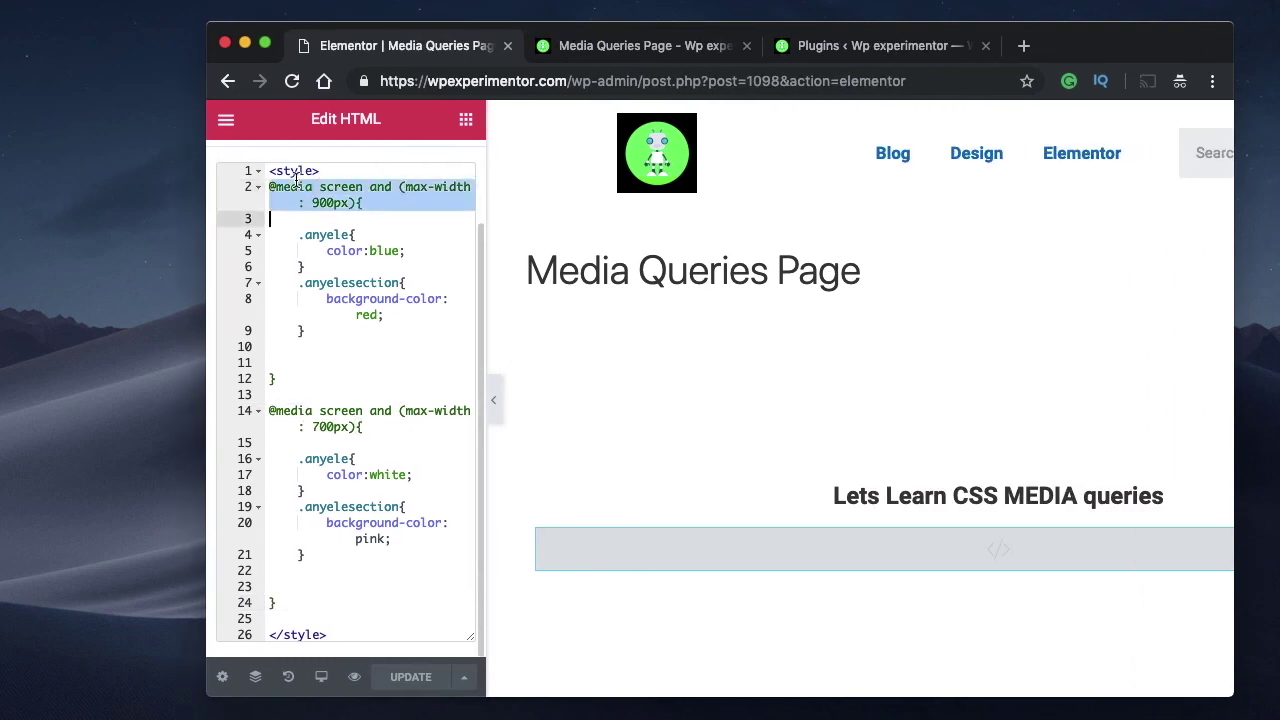
double_click(330, 220)
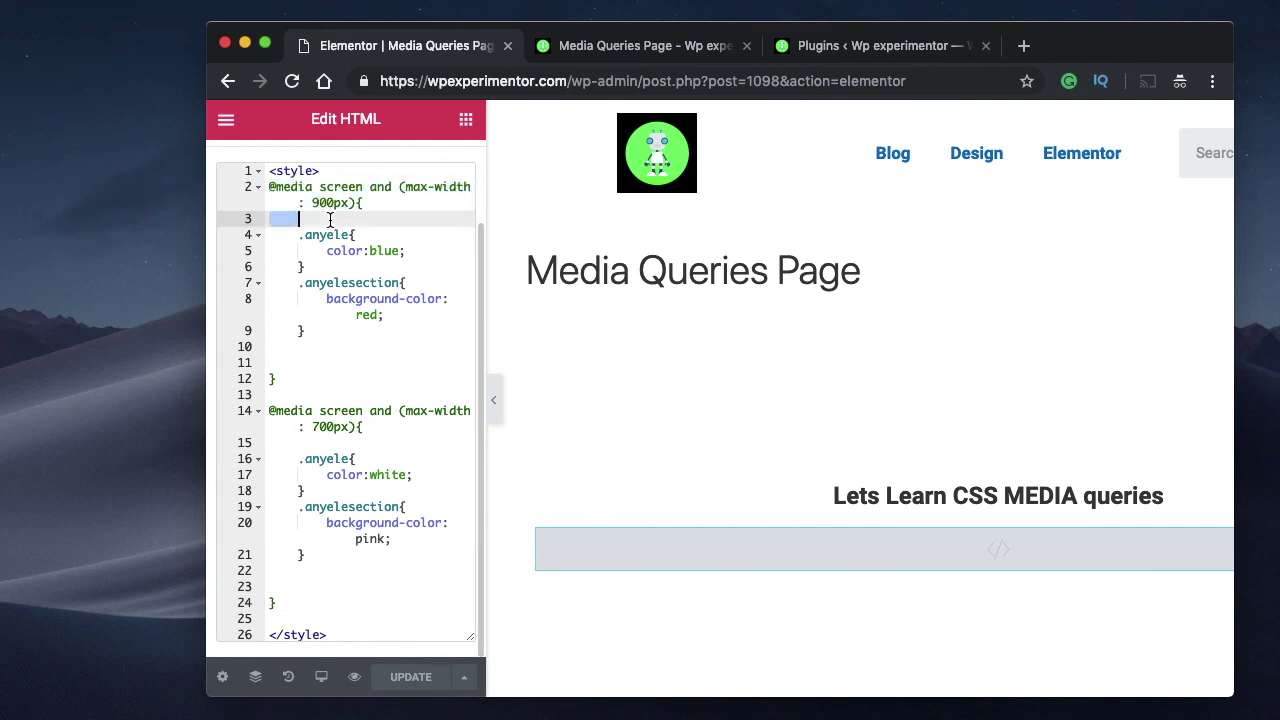
click(330, 220)
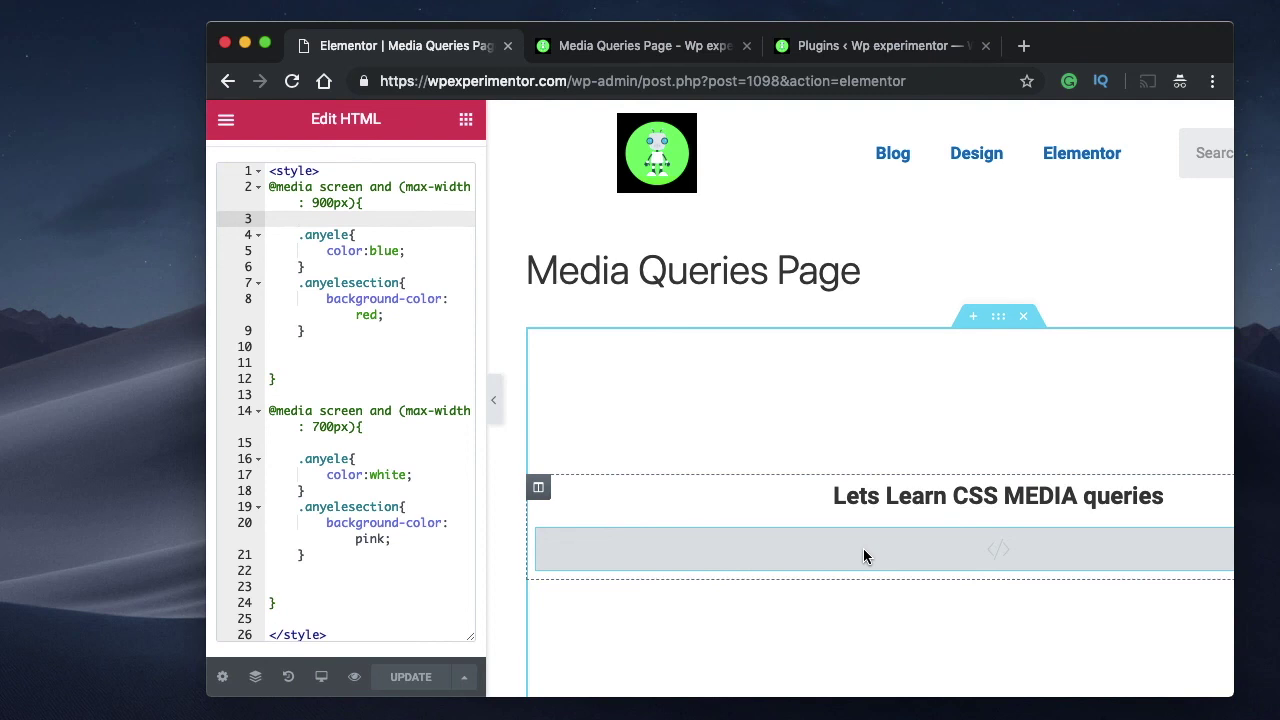
click(493, 400)
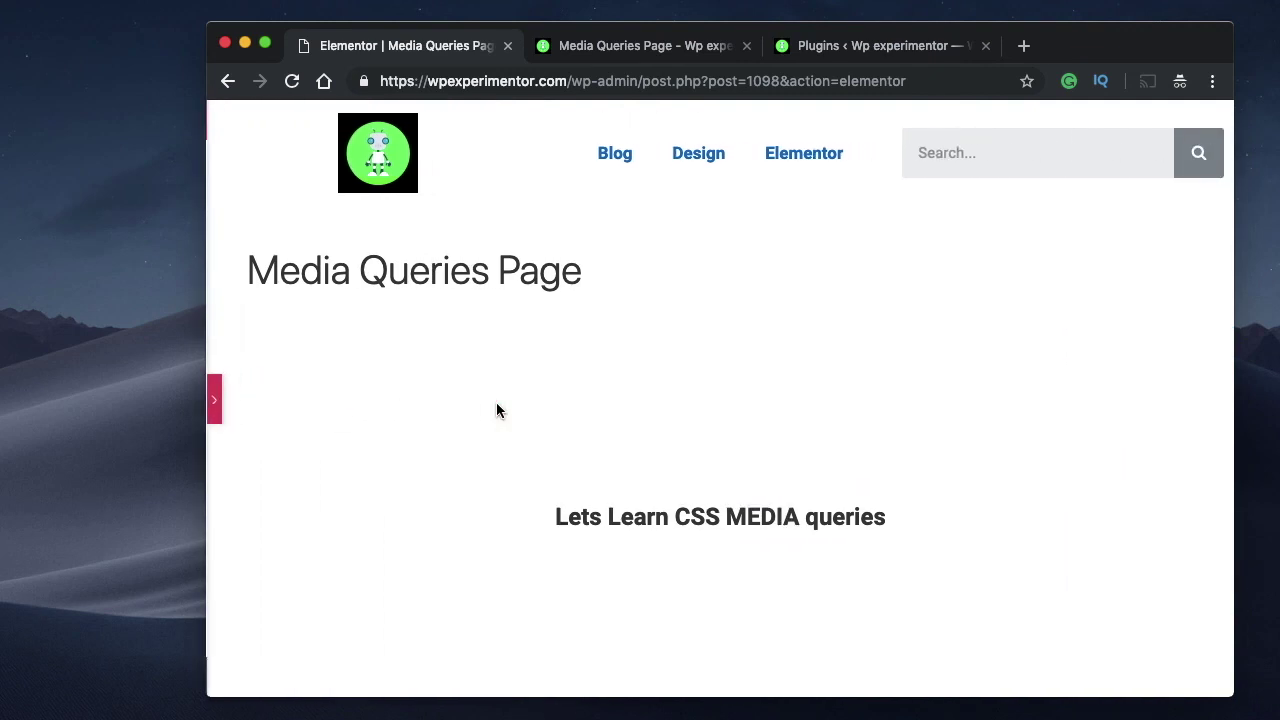